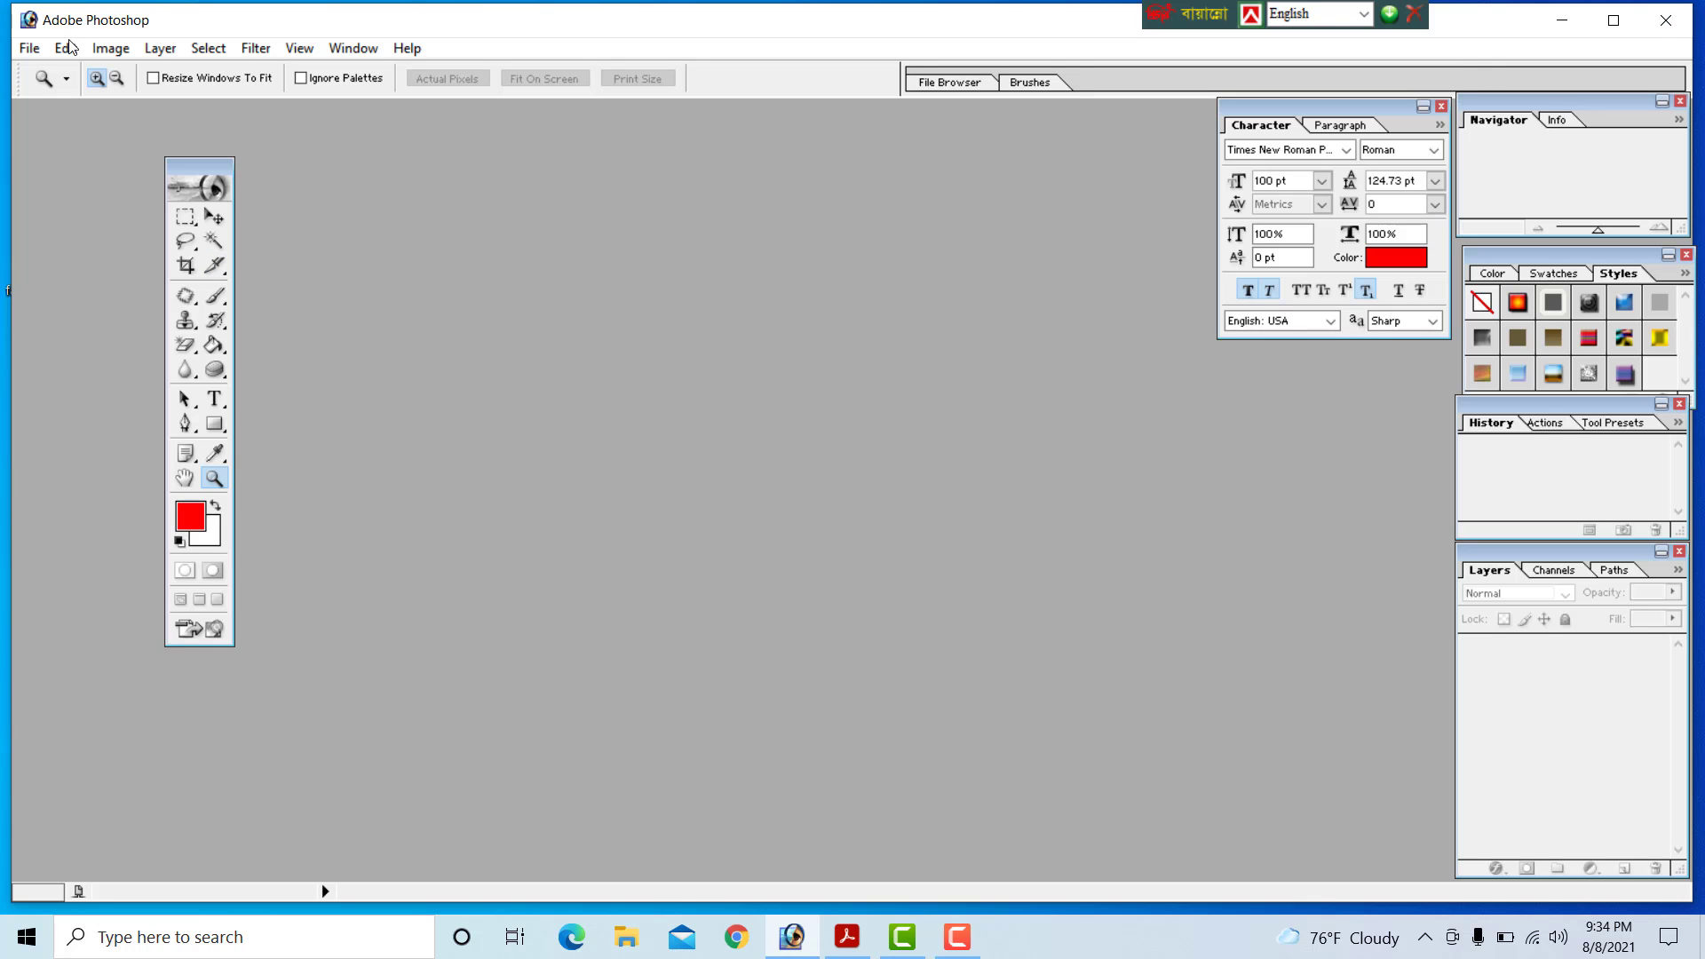
# Step: Open the JPG photo whose file name begins with 23916671 from the Desktop folder
pyautogui.click(30, 47)
pyautogui.click(63, 104)
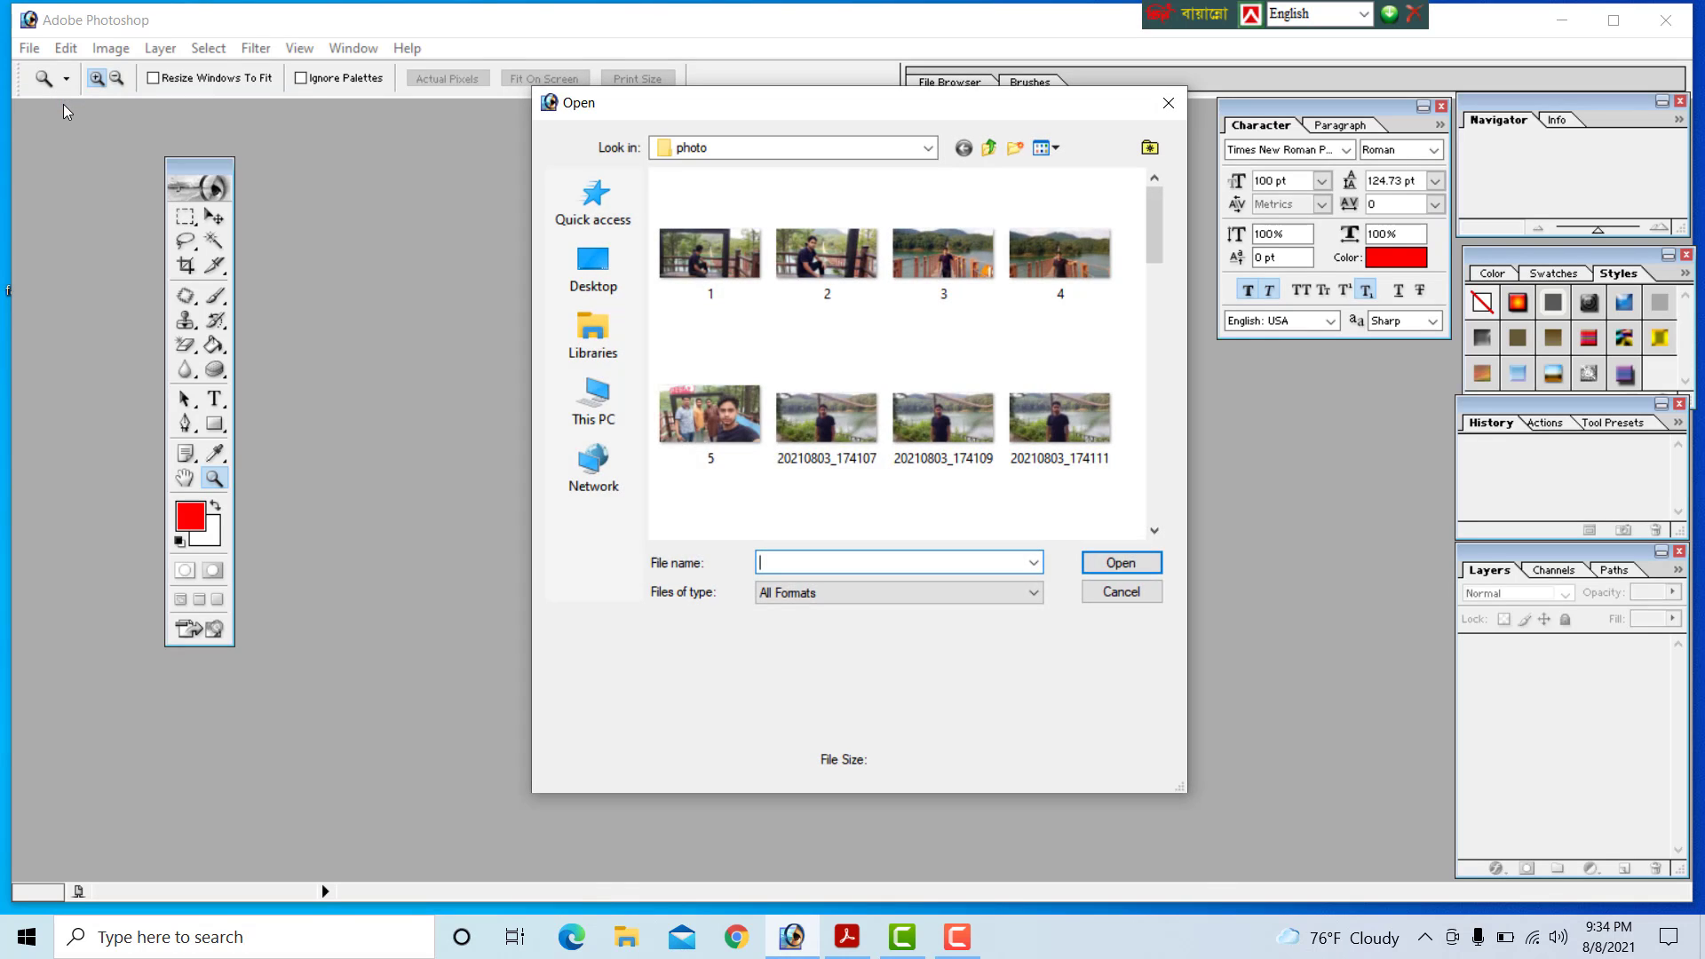
pyautogui.moveTo(1158, 231); pyautogui.dragTo(1152, 270)
pyautogui.click(595, 281)
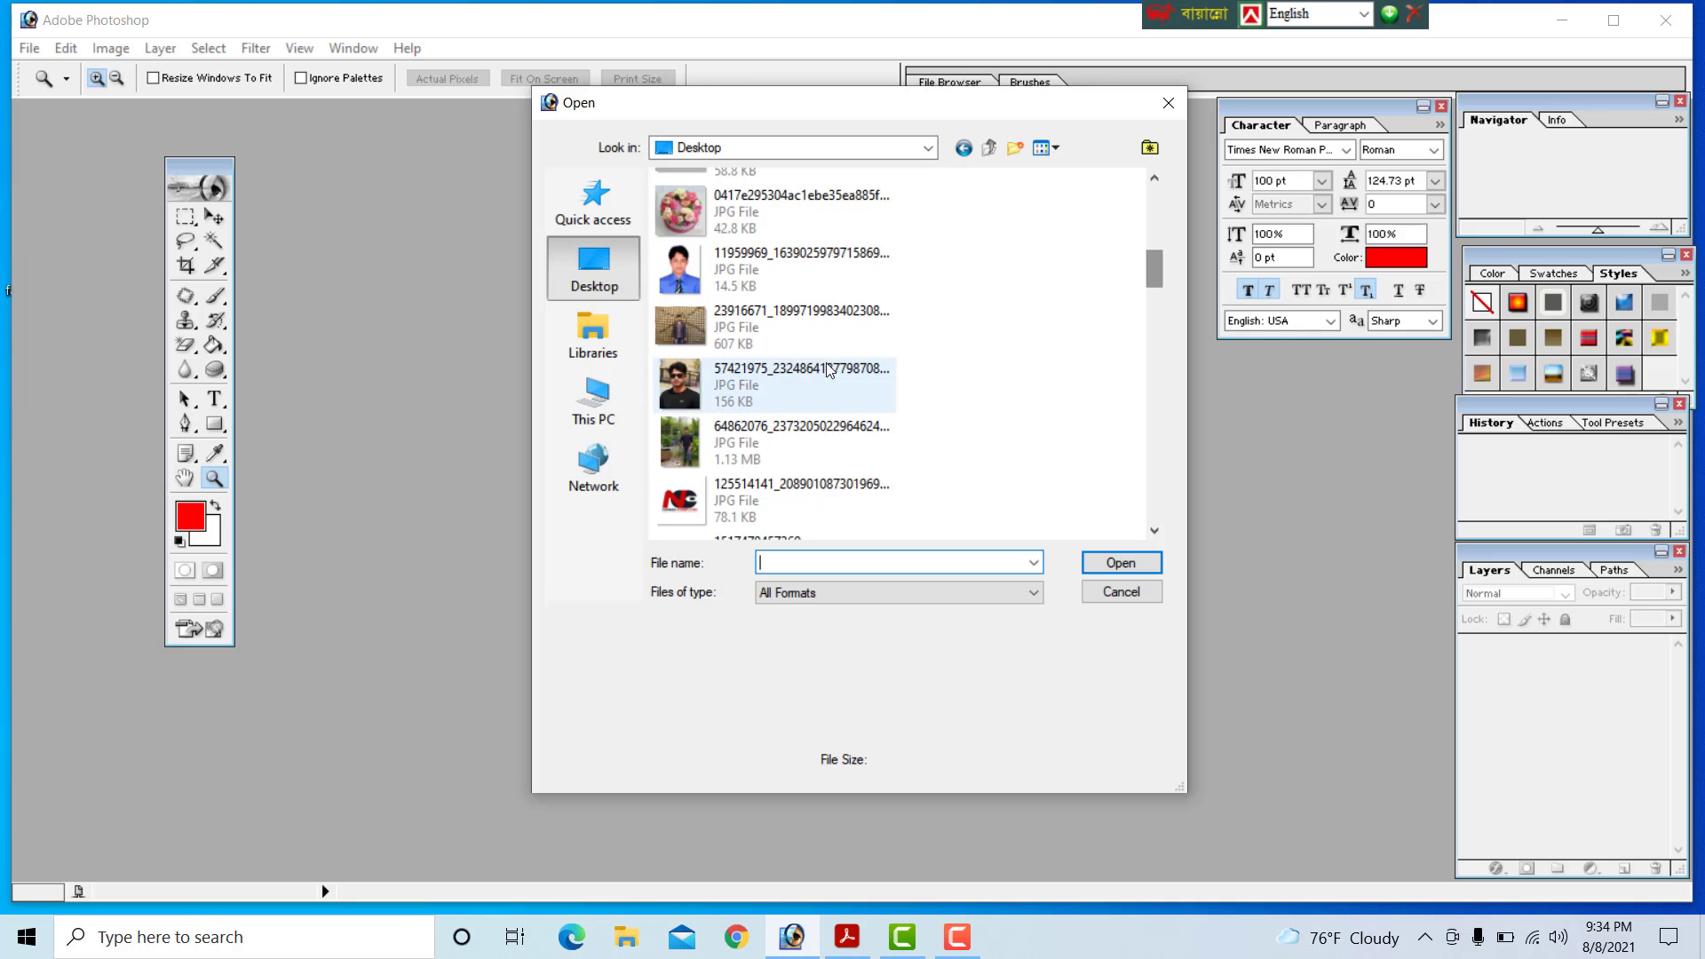
pyautogui.click(799, 334)
pyautogui.doubleClick(799, 334)
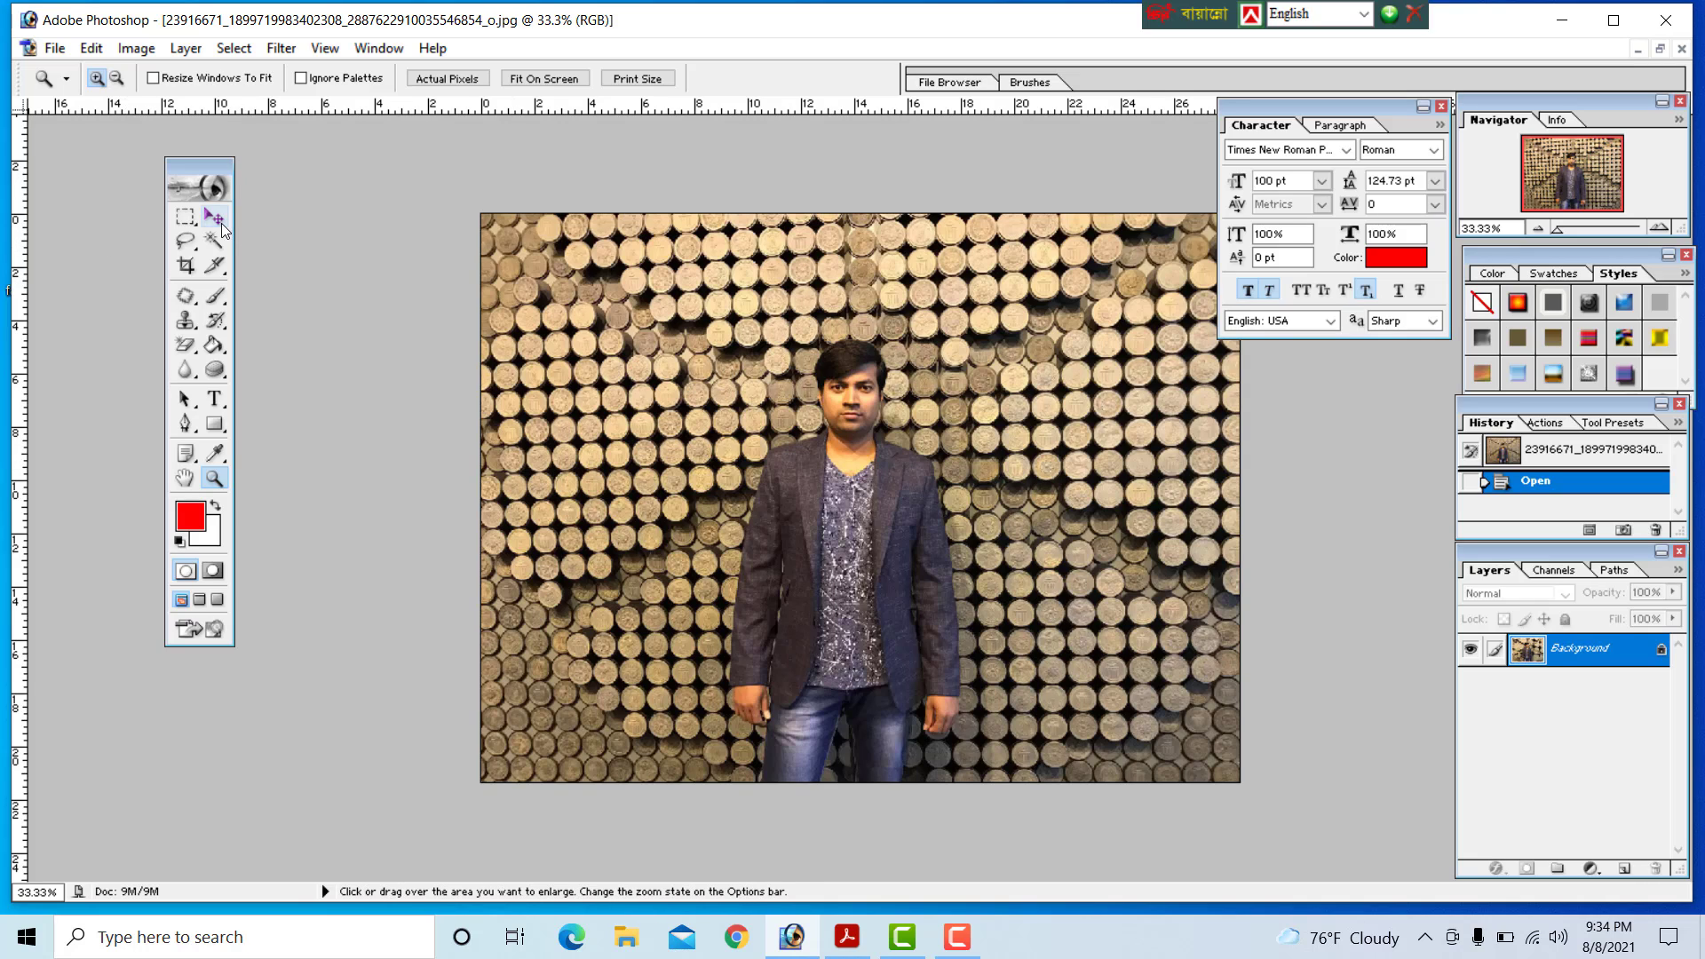
# Step: Set the Crop tool to 1.5 in wide, 1.9 in high and a resolution of 300 pixels/inch
pyautogui.click(185, 266)
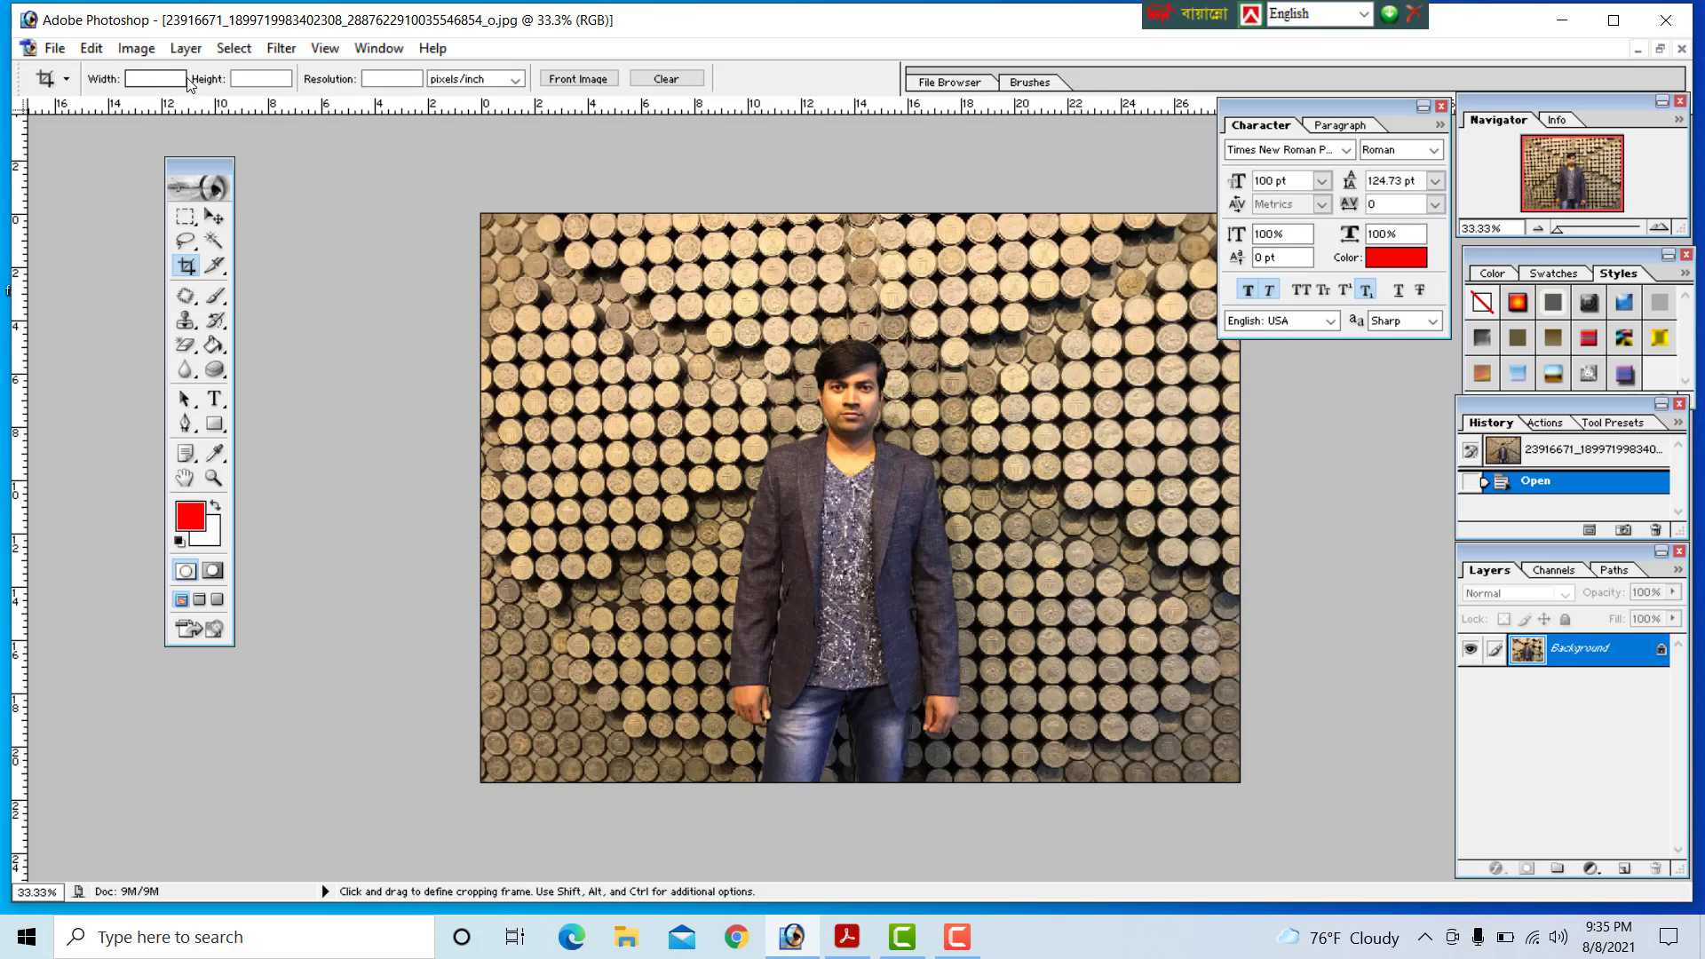
pyautogui.click(151, 81)
pyautogui.write('1.5')
pyautogui.press('Tab')
pyautogui.write('1.9')
pyautogui.press('Tab')
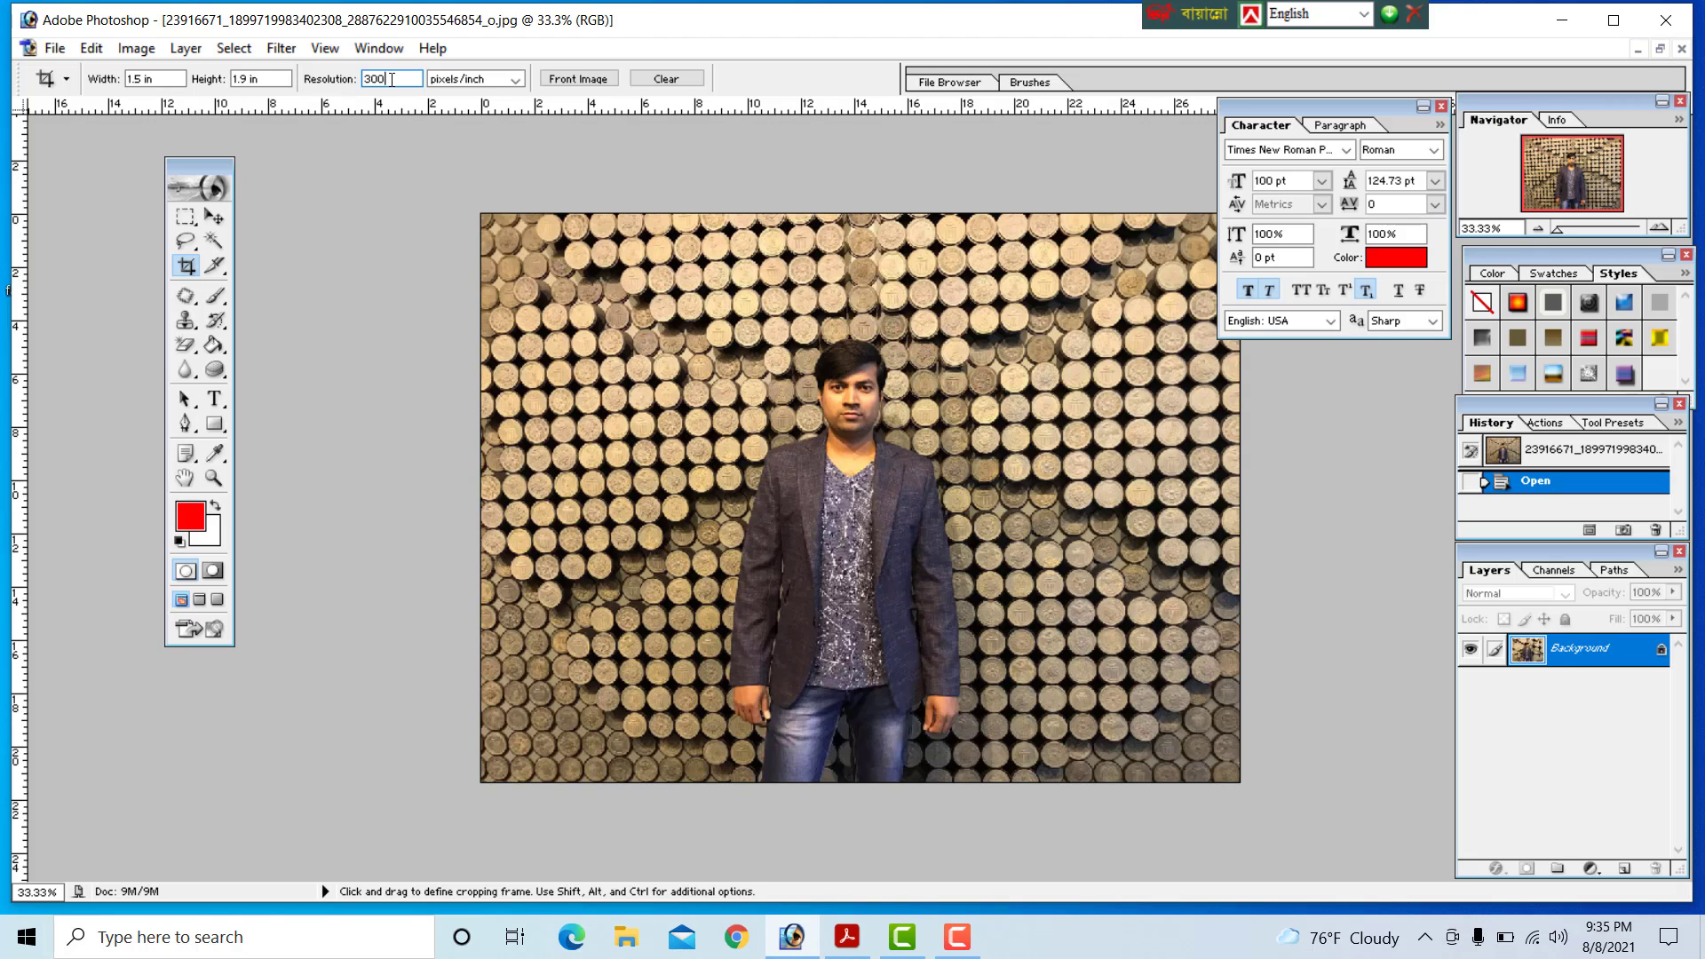
pyautogui.click(513, 81)
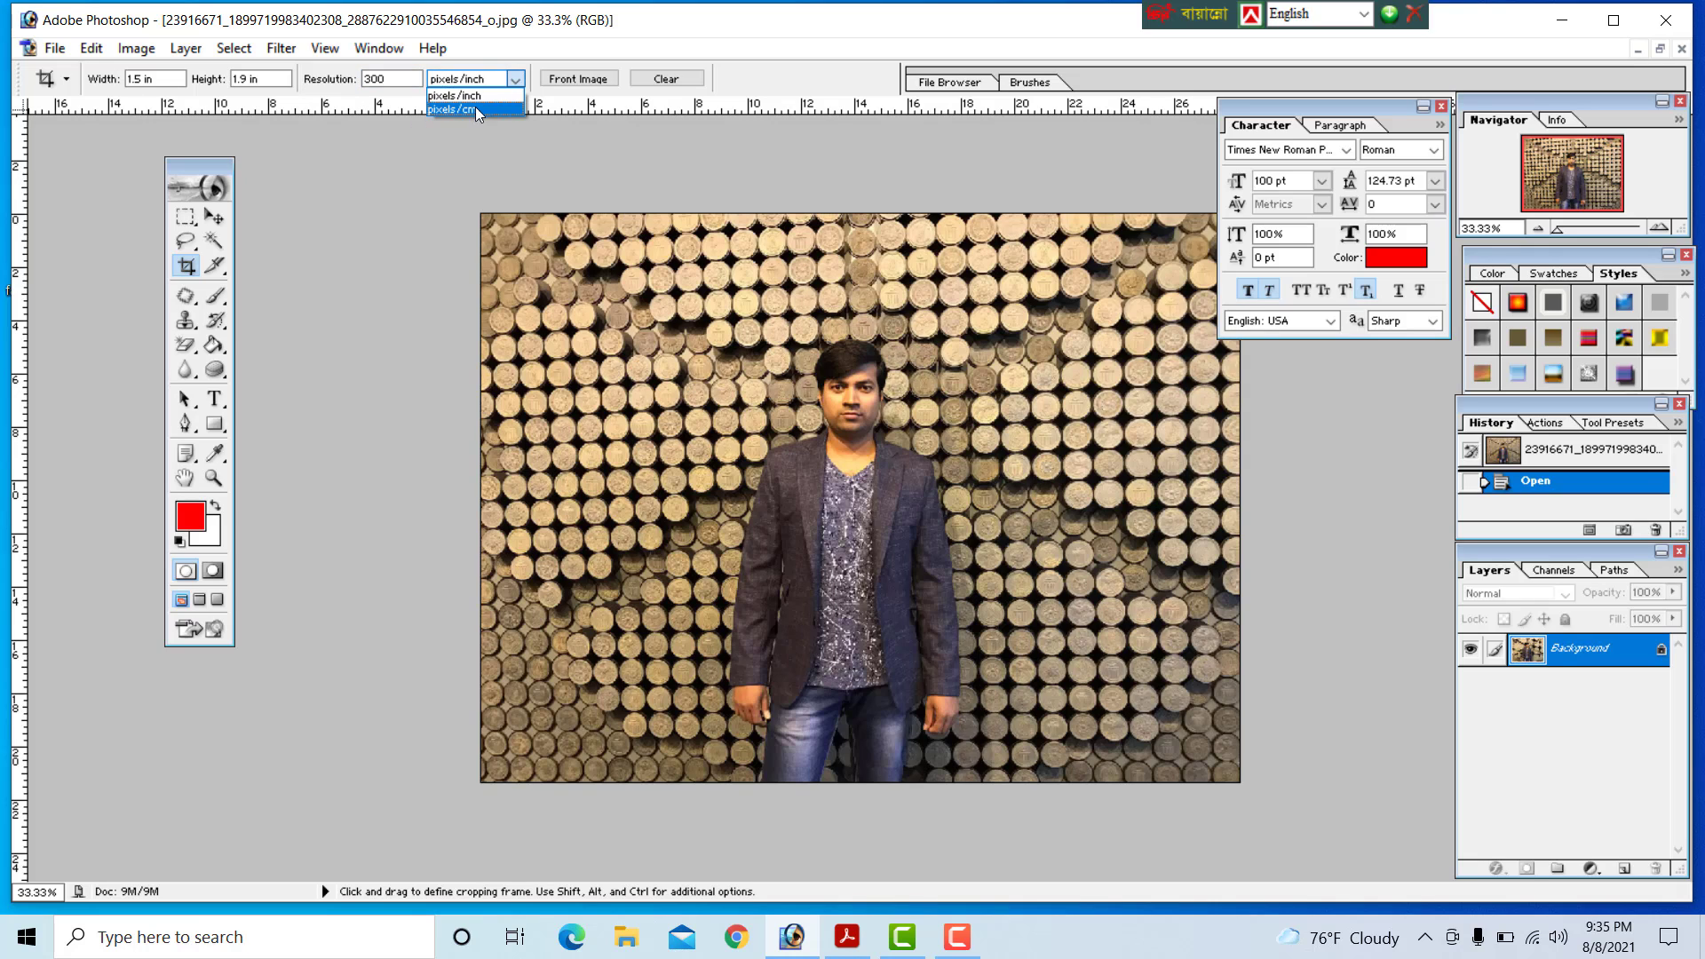
pyautogui.click(483, 99)
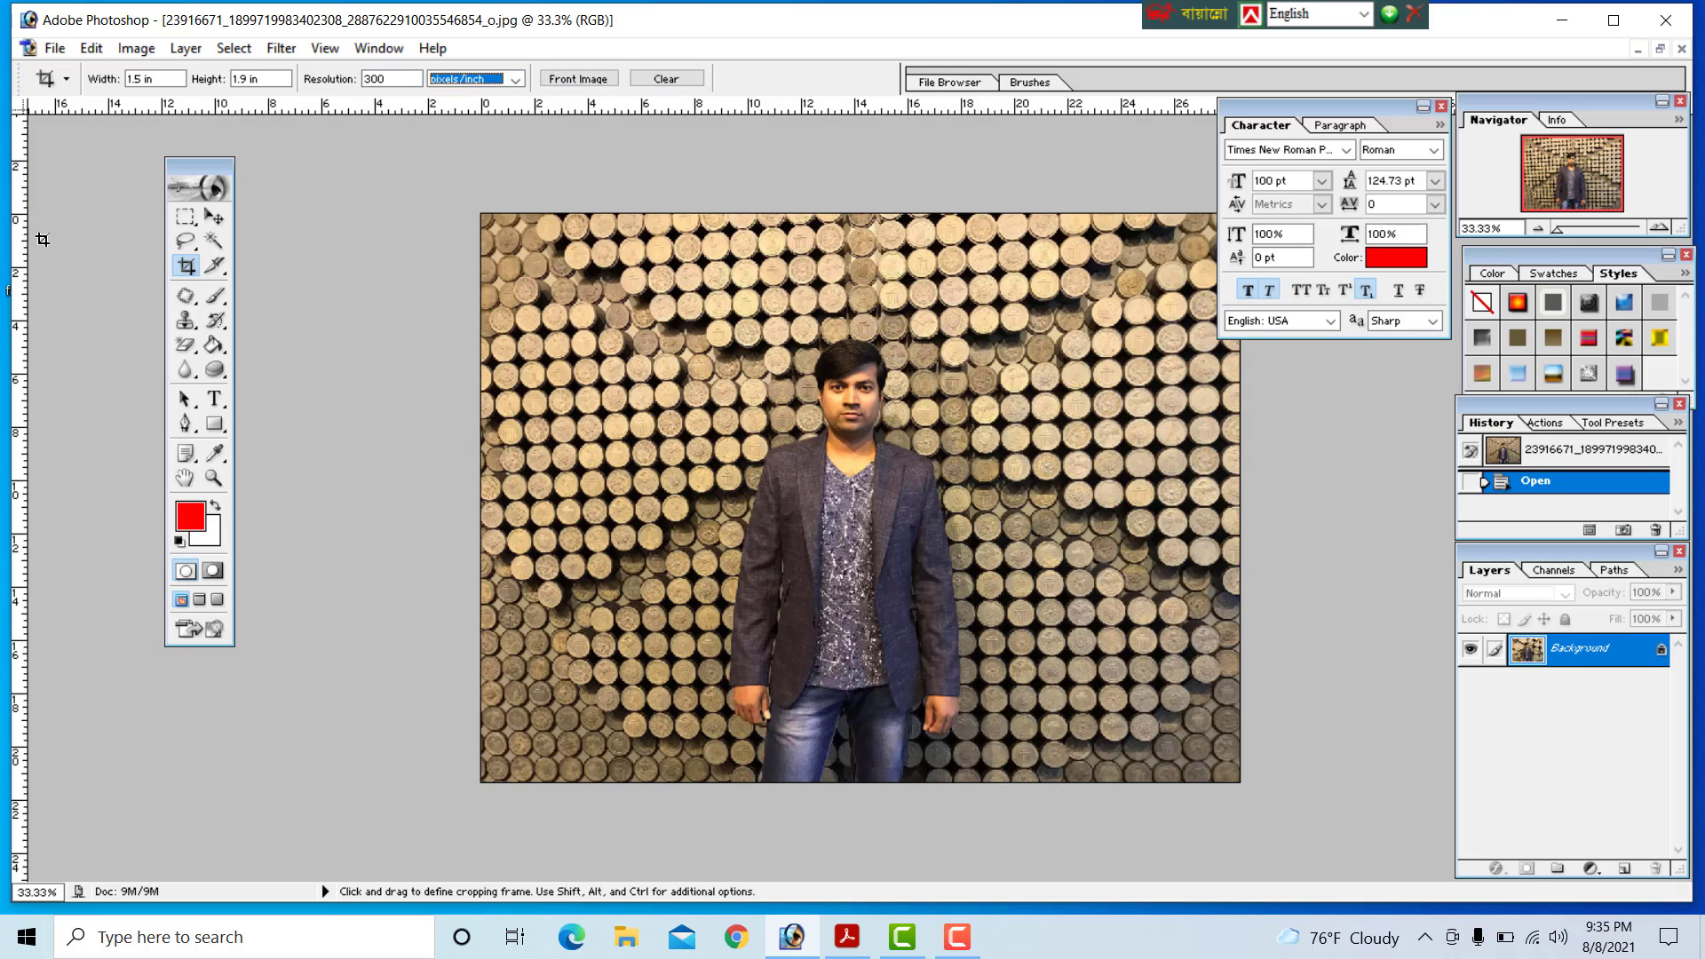
# Step: Crop the photo to the man's head and upper chest, leaving a little background above his hair
pyautogui.click(189, 267)
pyautogui.moveTo(779, 336); pyautogui.dragTo(897, 515)
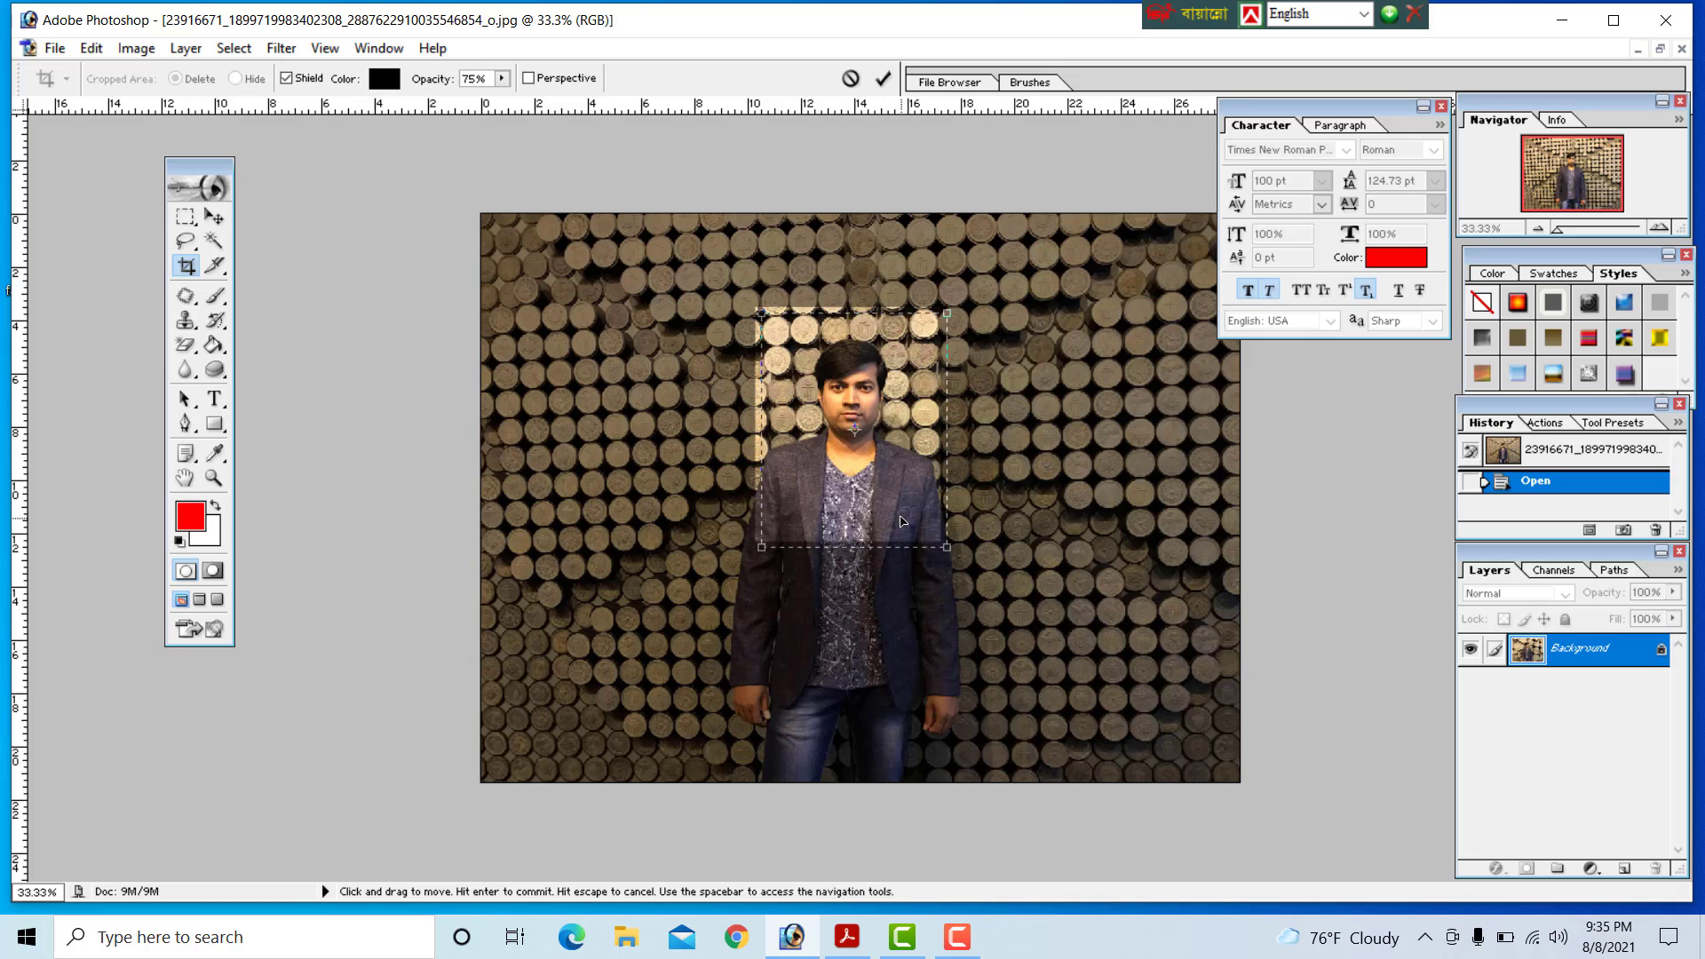
pyautogui.press('Return')
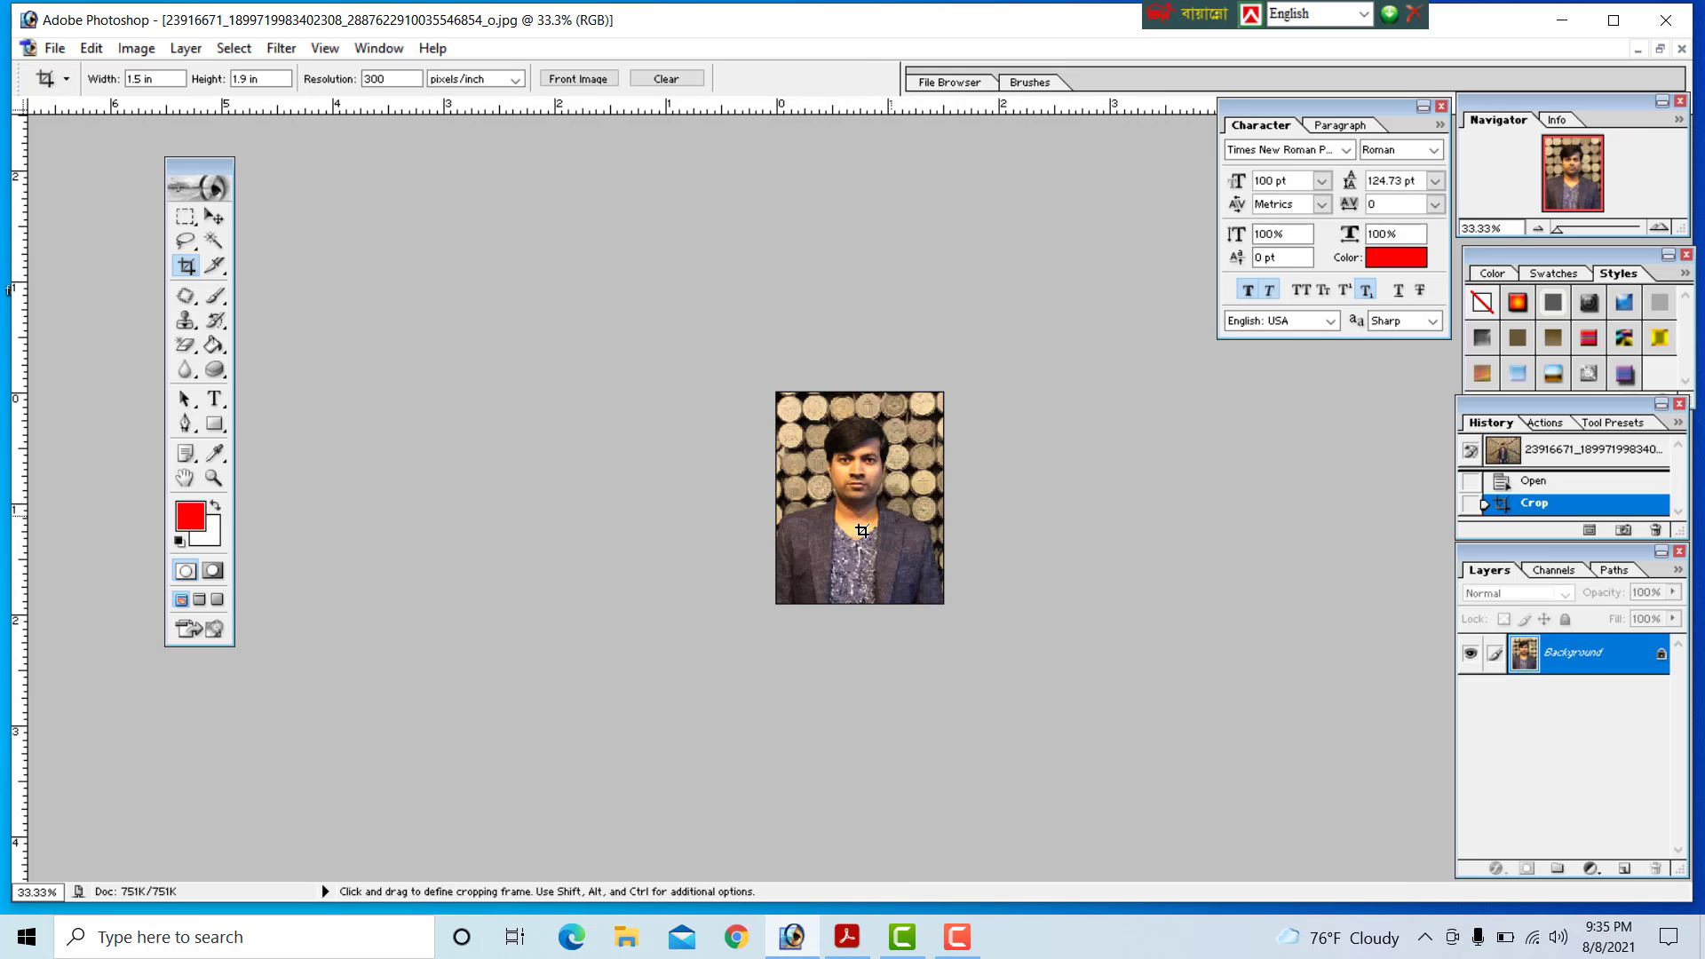
# Step: Crop the portrait slightly tighter, trimming thin strips from its right and bottom edges
pyautogui.scroll(7, 1050, 567)
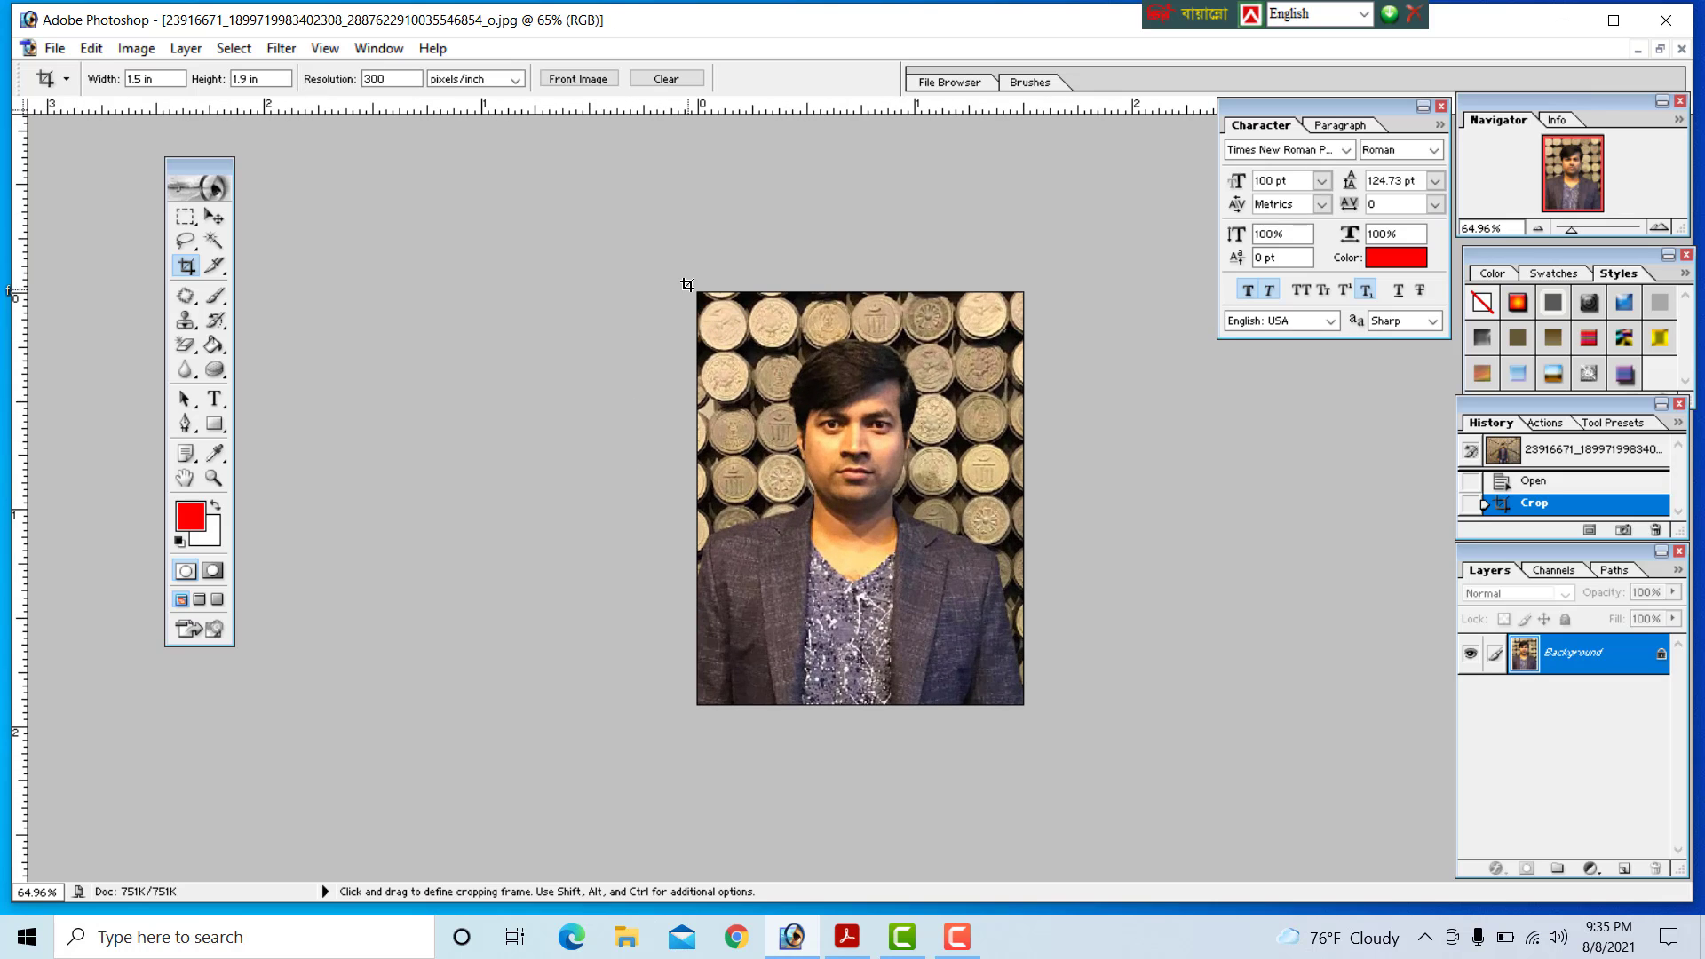
pyautogui.moveTo(686, 282); pyautogui.dragTo(1013, 692)
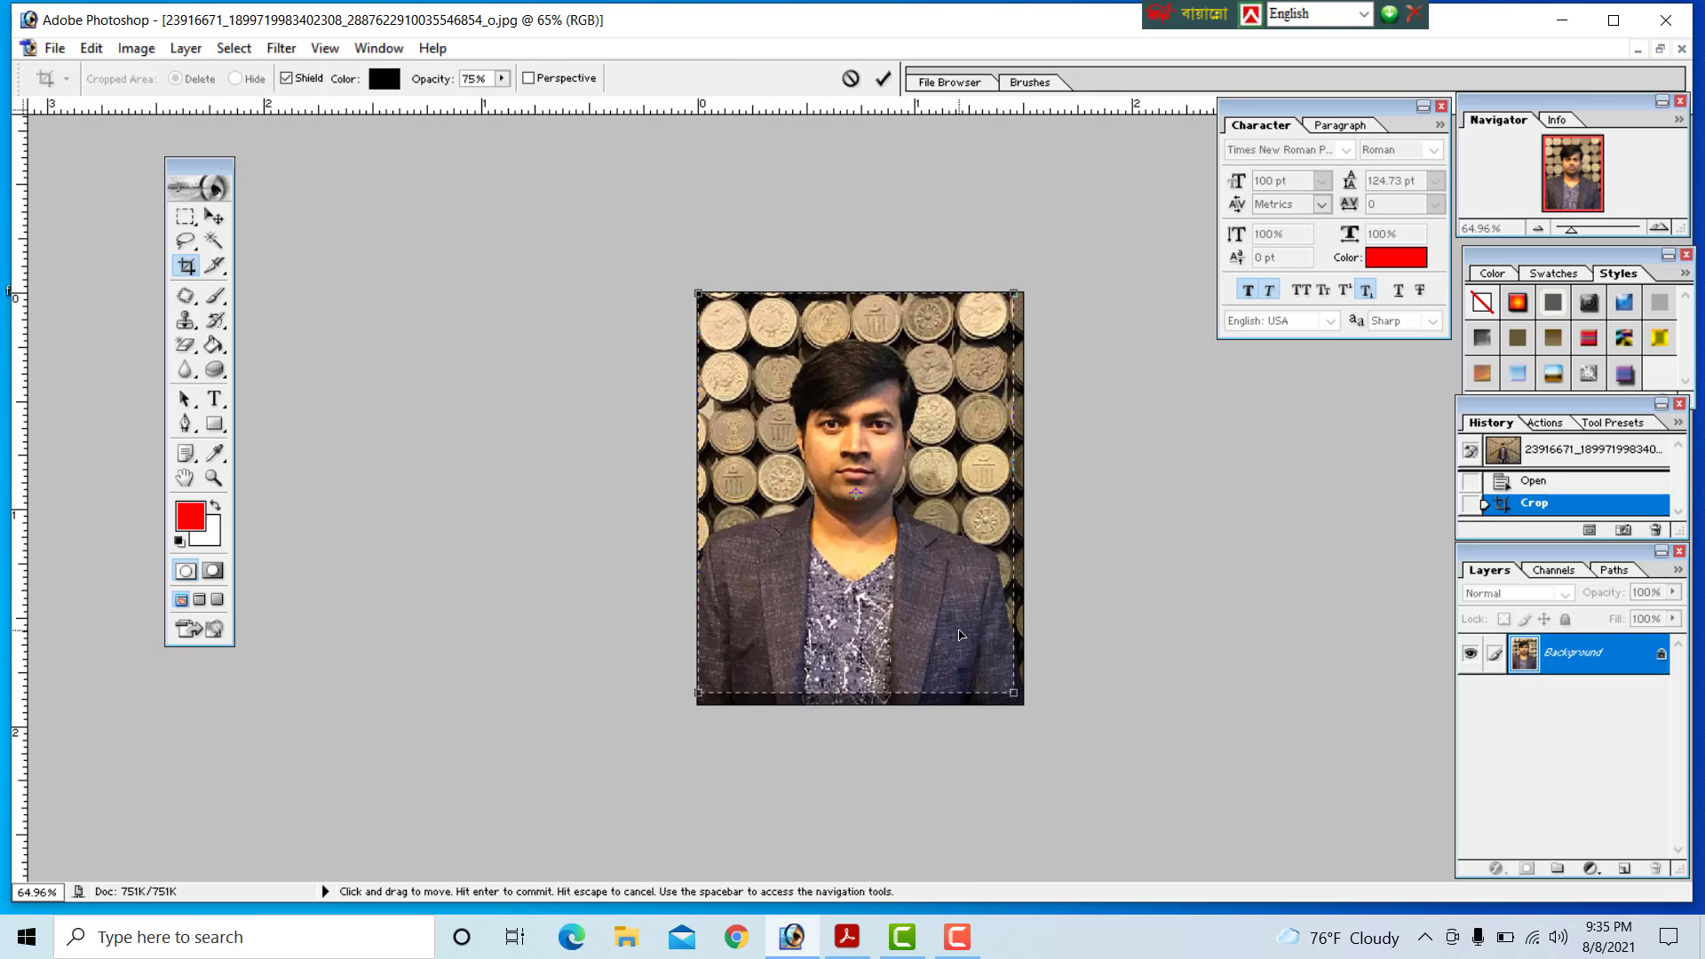
pyautogui.press('Return')
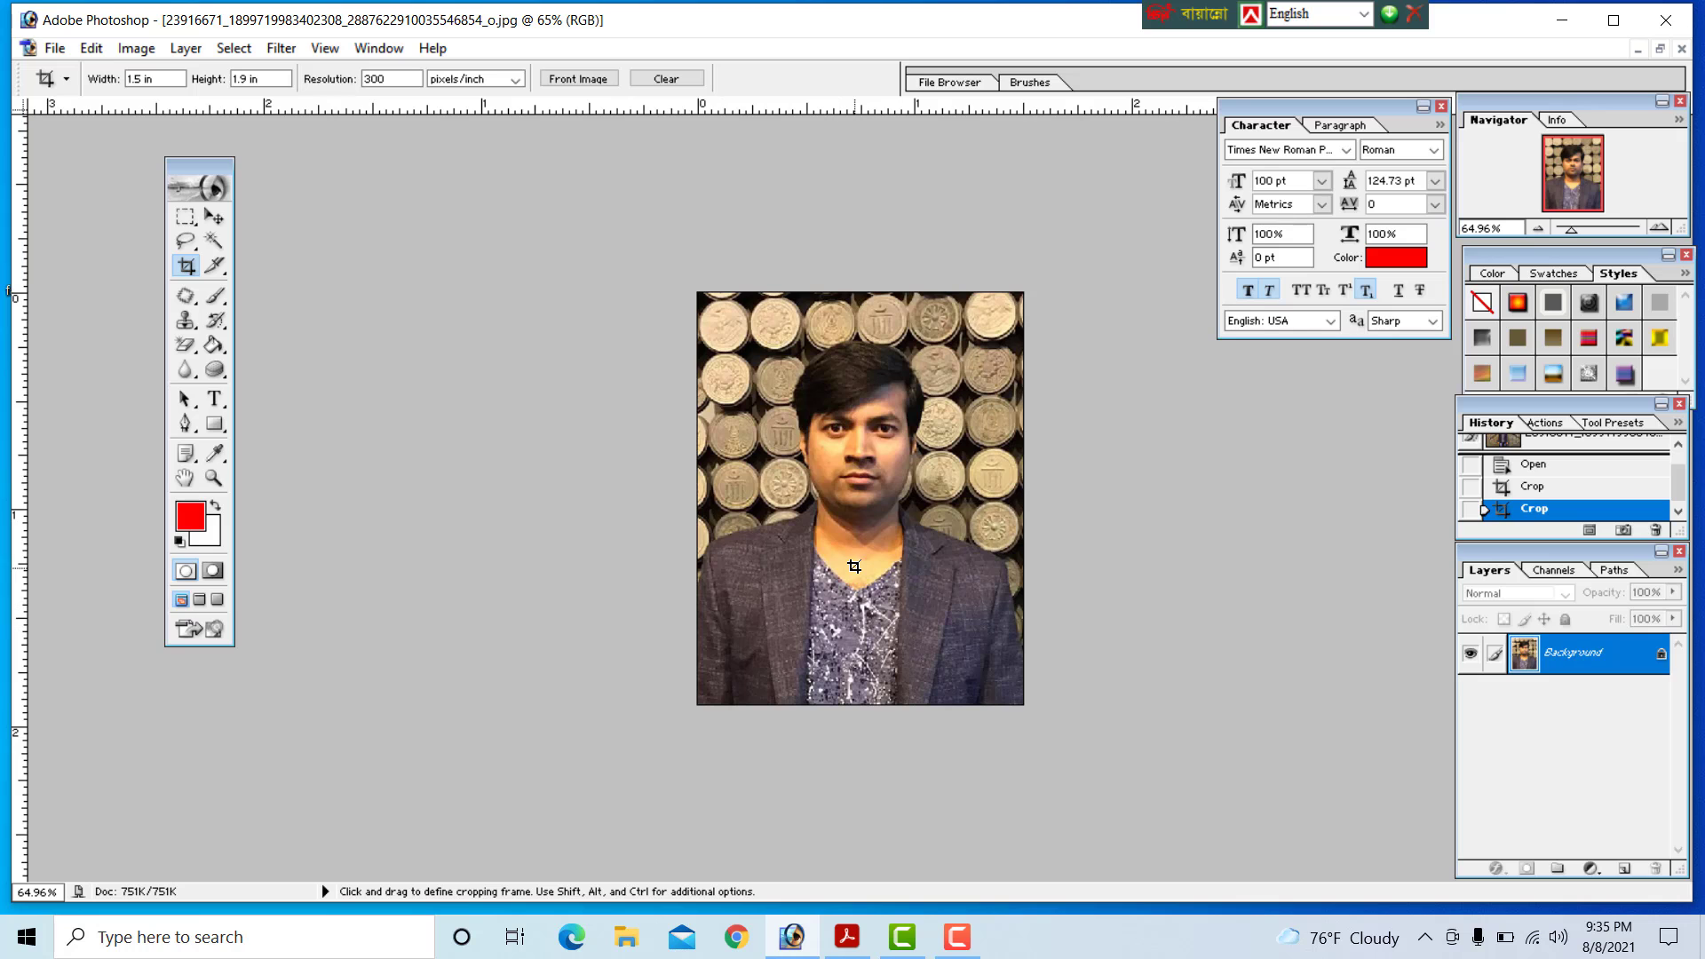
# Step: Show the cropped portrait in a floating window, place it mid-workspace and enlarge its view to about 71%
pyautogui.press('f')
pyautogui.press('f')
pyautogui.press('f')
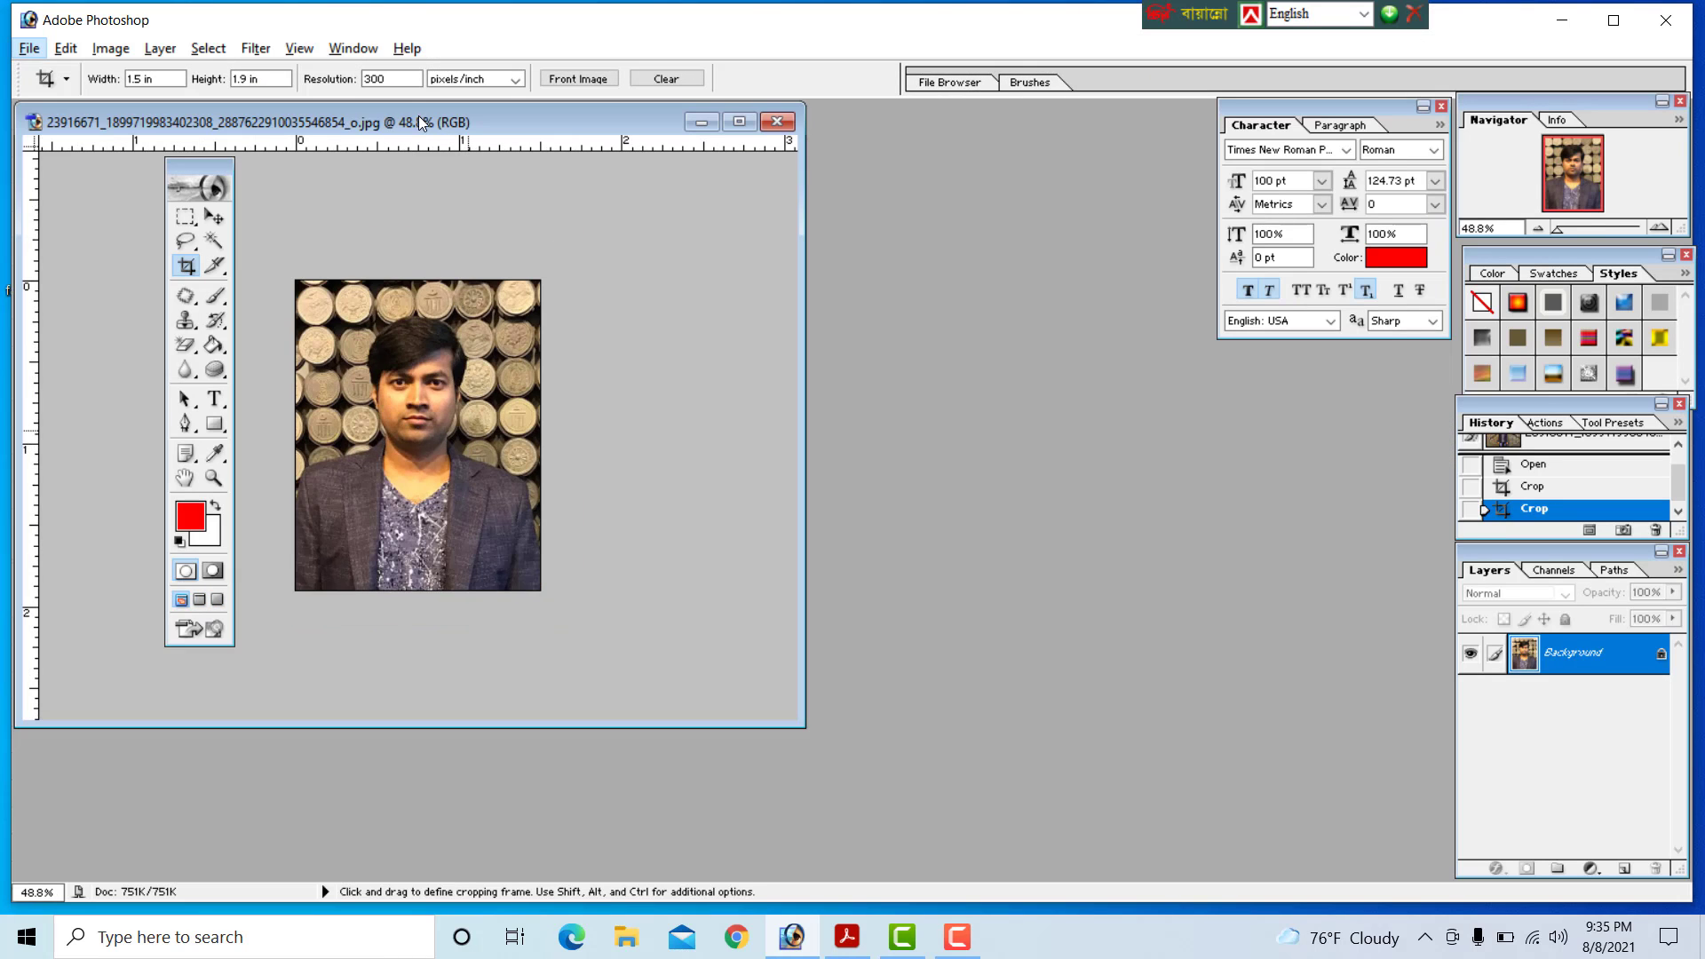
pyautogui.moveTo(345, 123); pyautogui.dragTo(772, 179)
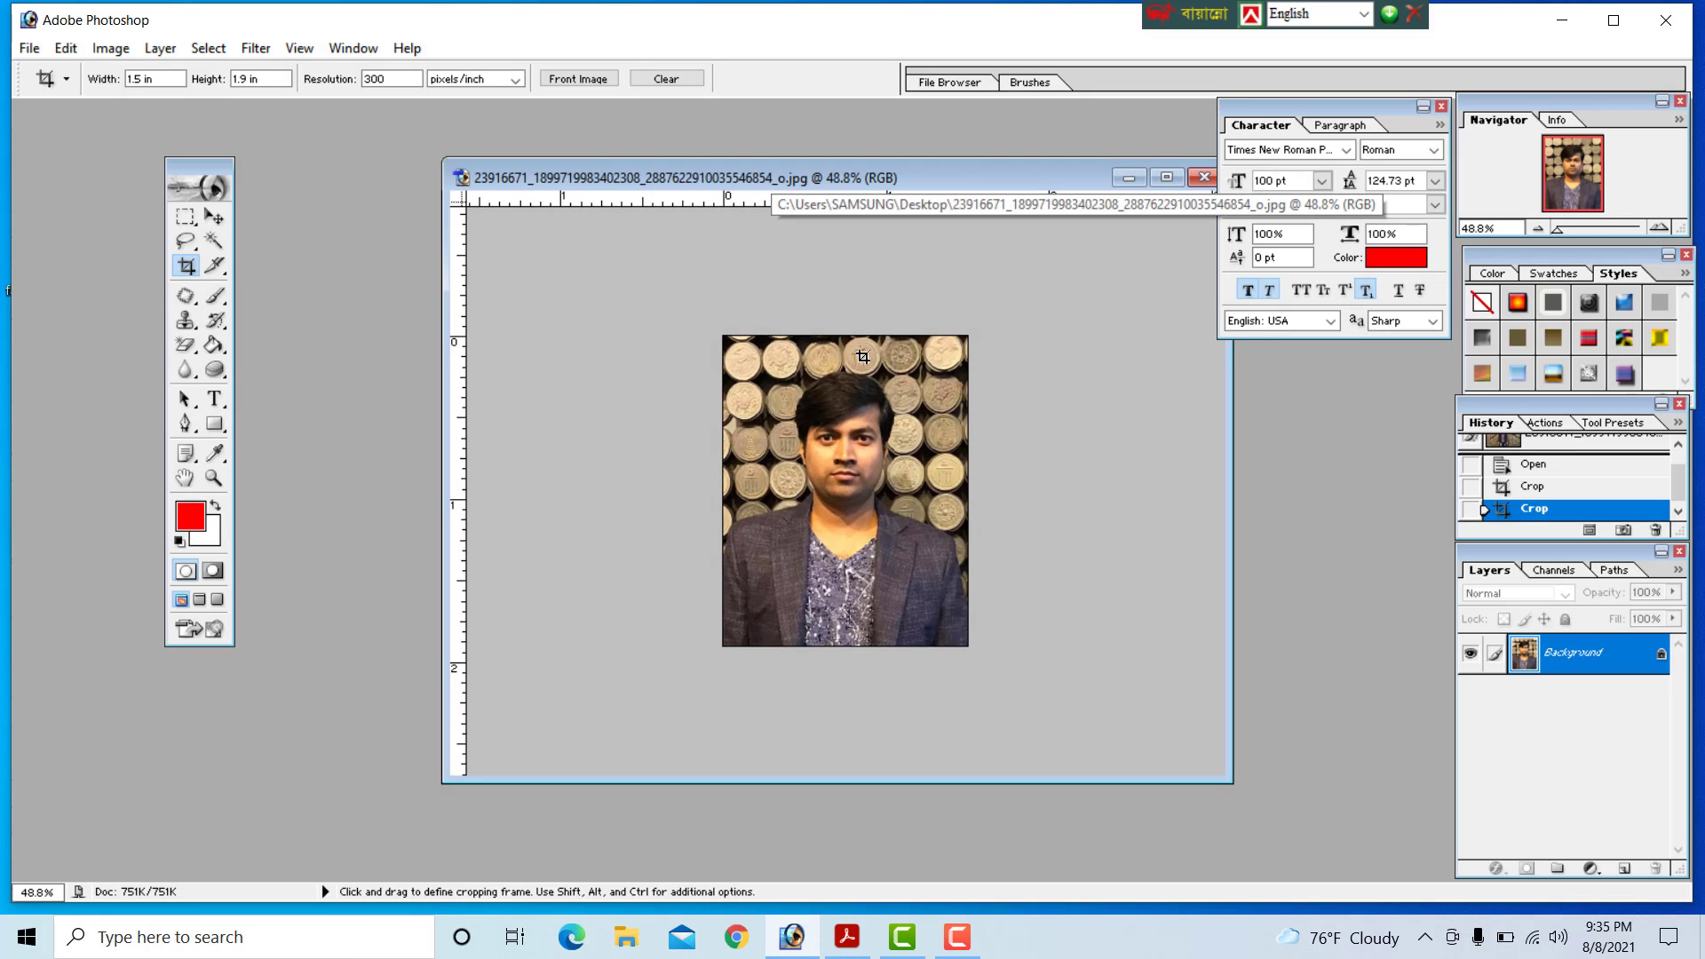
pyautogui.scroll(3, 854, 391)
pyautogui.scroll(-1, 852, 402)
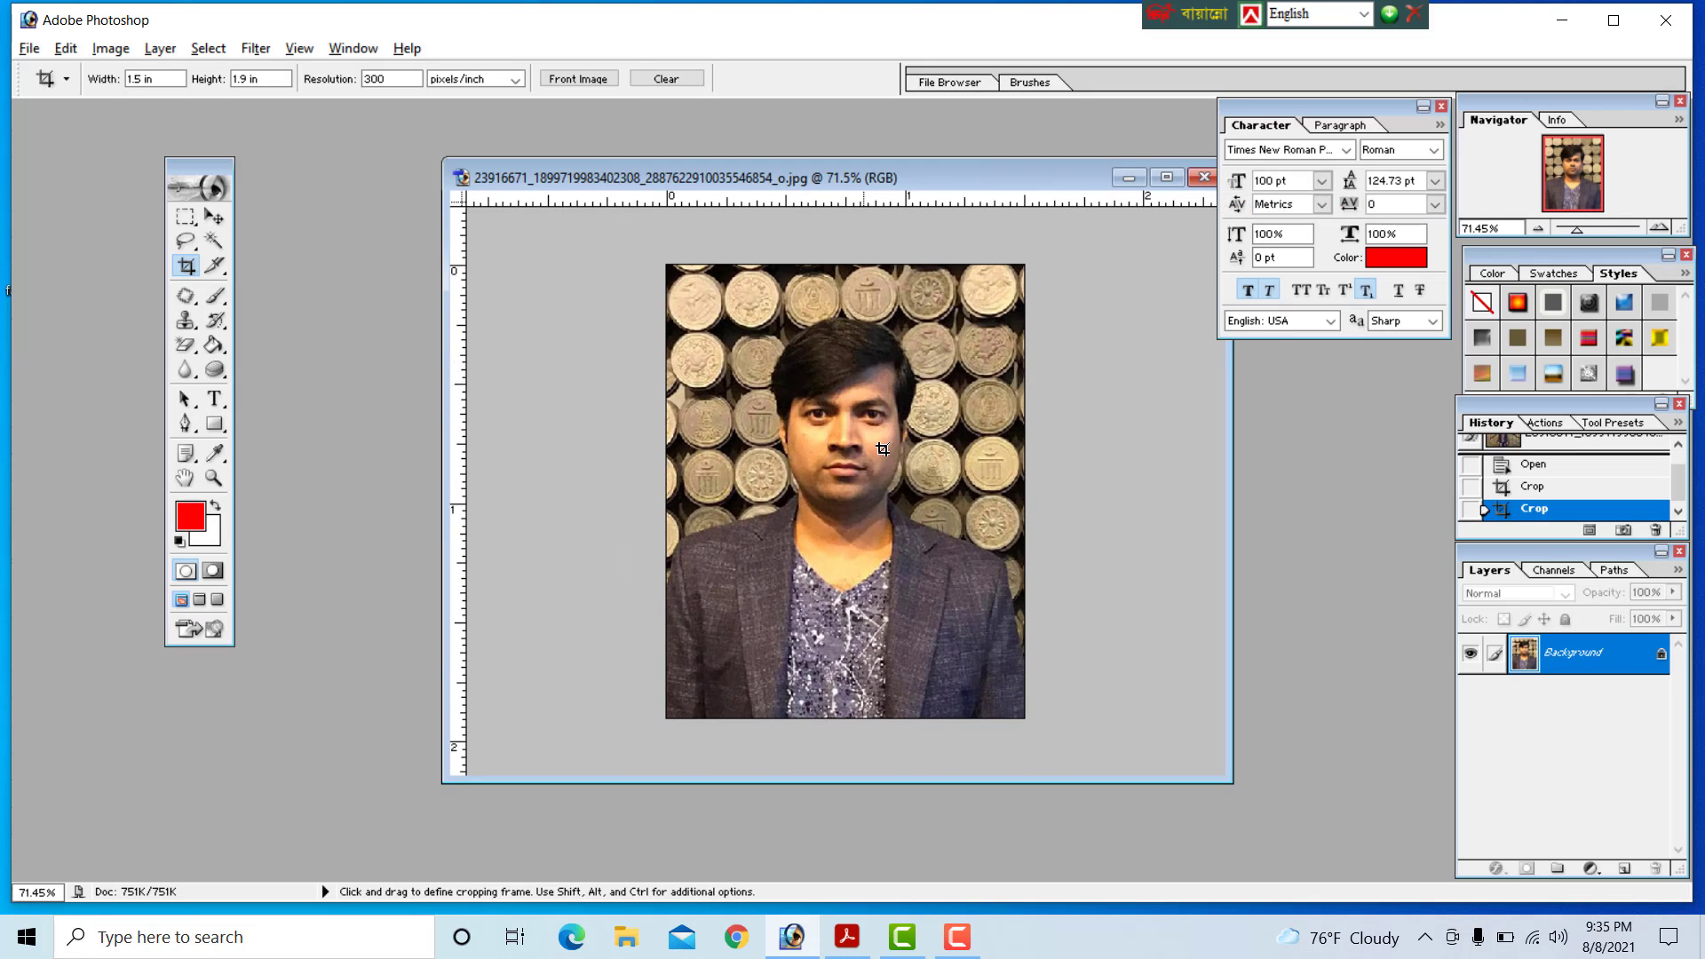
pyautogui.press('alt')
pyautogui.click(928, 405)
pyautogui.click(265, 80)
pyautogui.click(394, 82)
pyautogui.moveTo(754, 158); pyautogui.dragTo(755, 153)
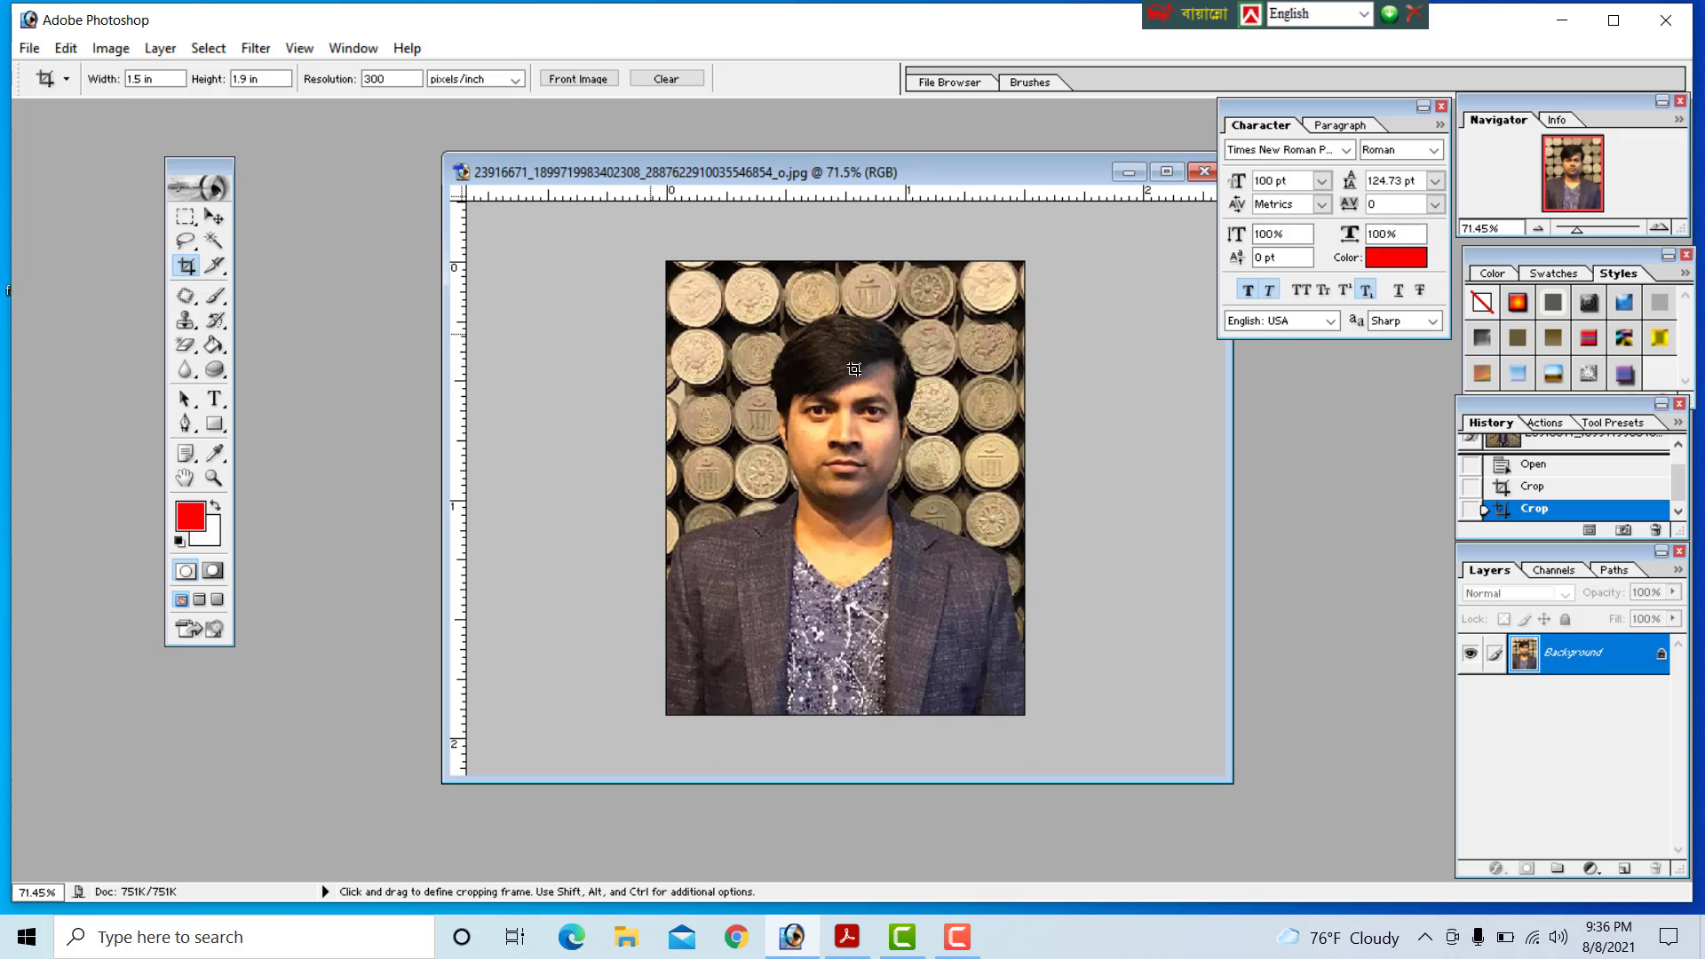
pyautogui.click(29, 48)
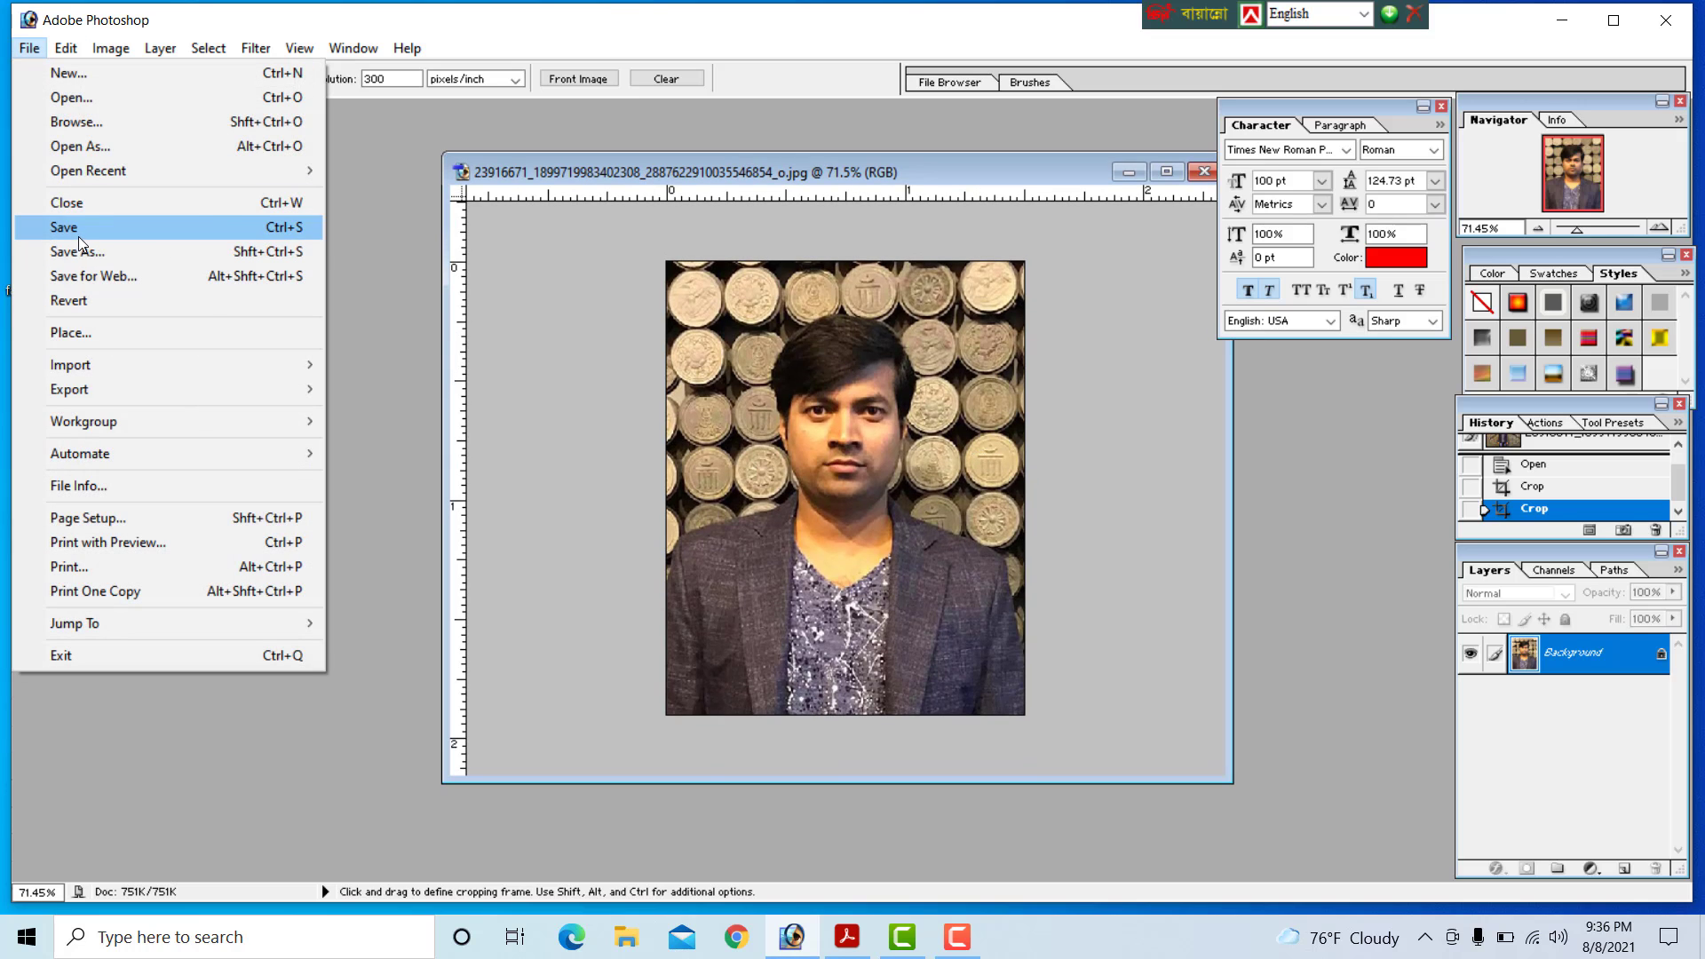
pyautogui.click(80, 231)
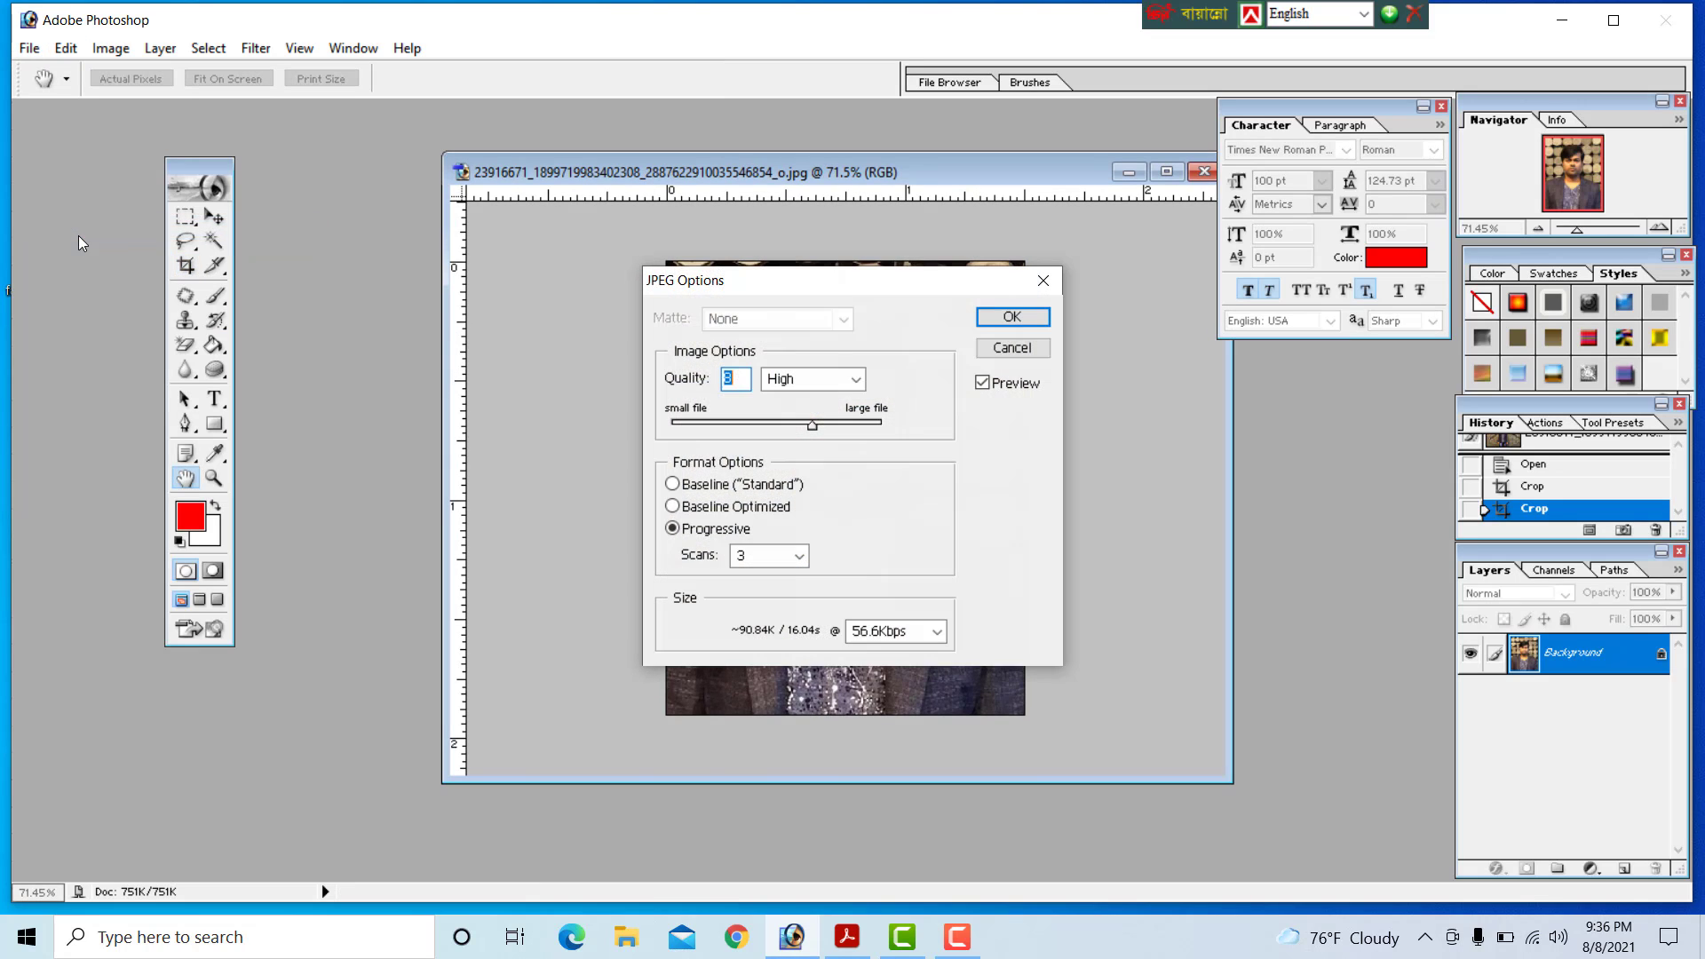
pyautogui.click(1009, 352)
# Step: Save the cropped portrait on the Desktop as a JPEG named "pp pic", with quality raised to the large-file end
pyautogui.click(29, 48)
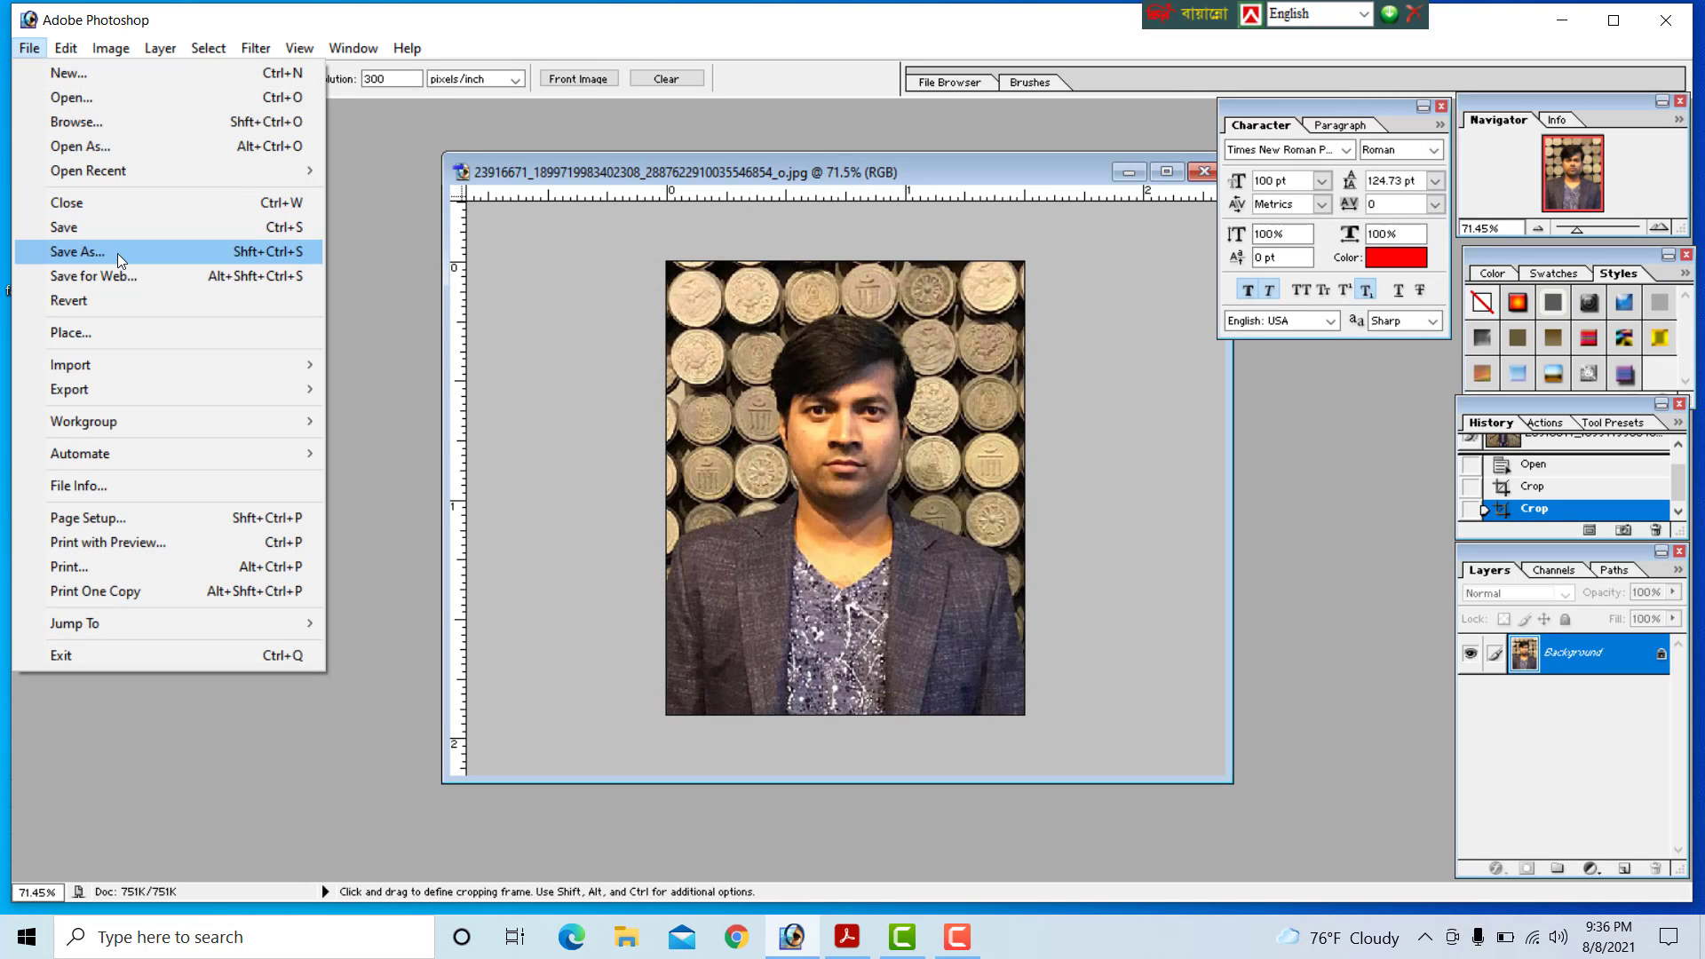
pyautogui.click(114, 253)
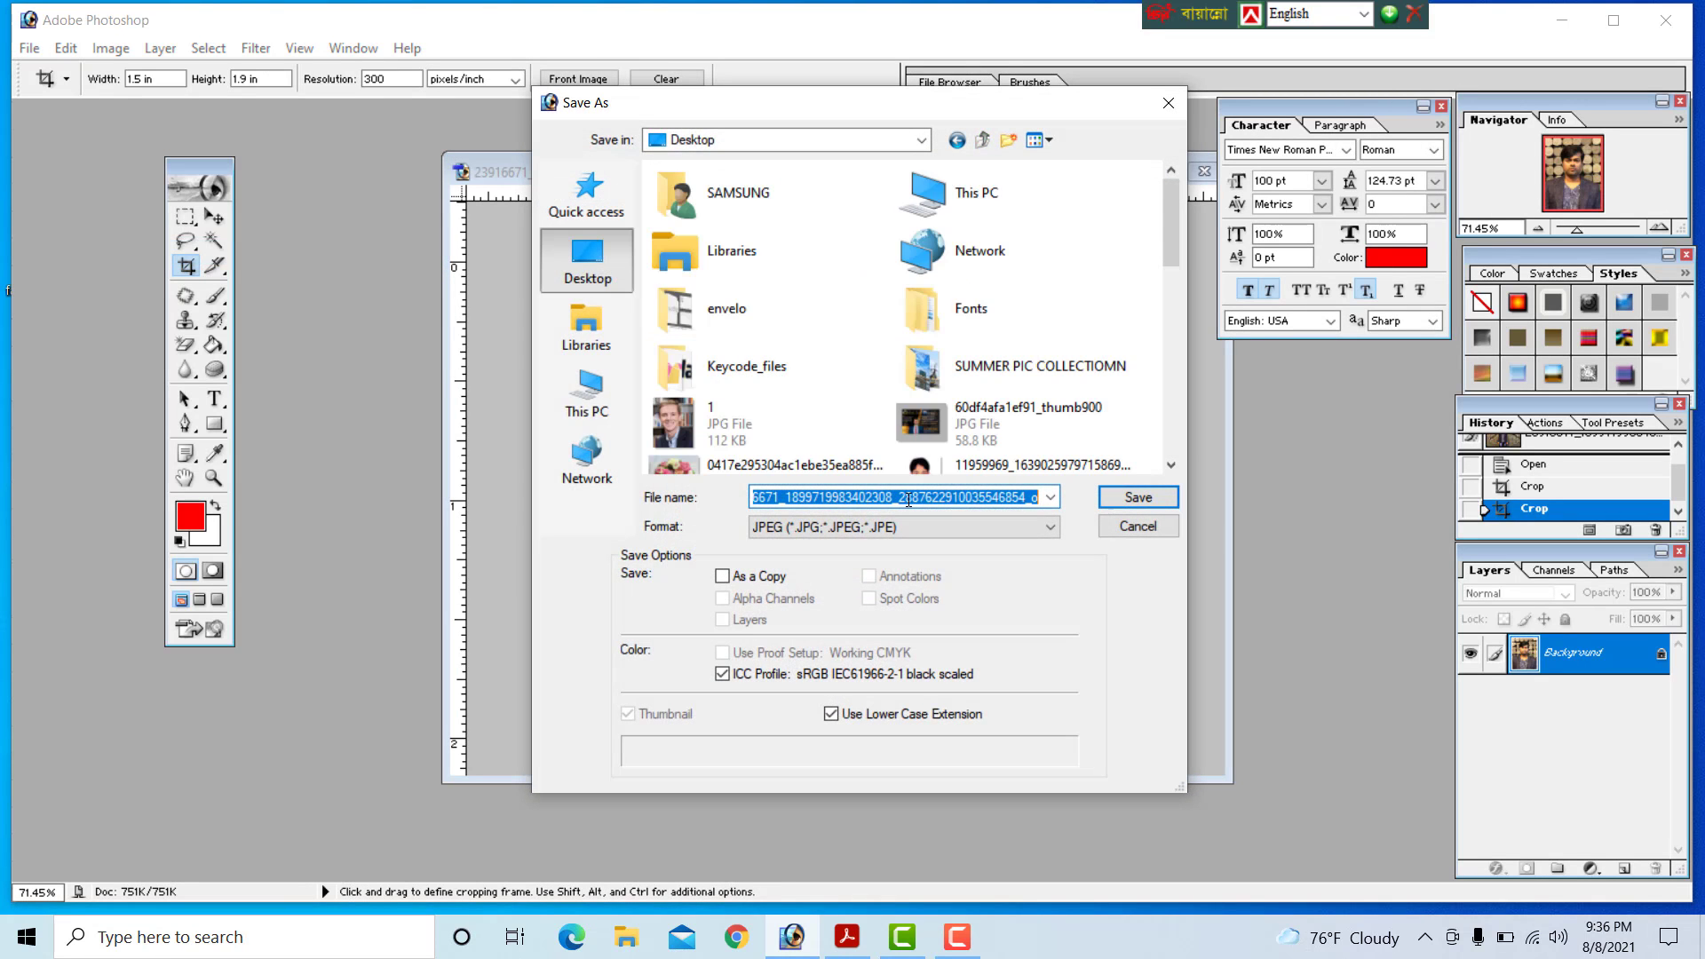
pyautogui.write('pp pic')
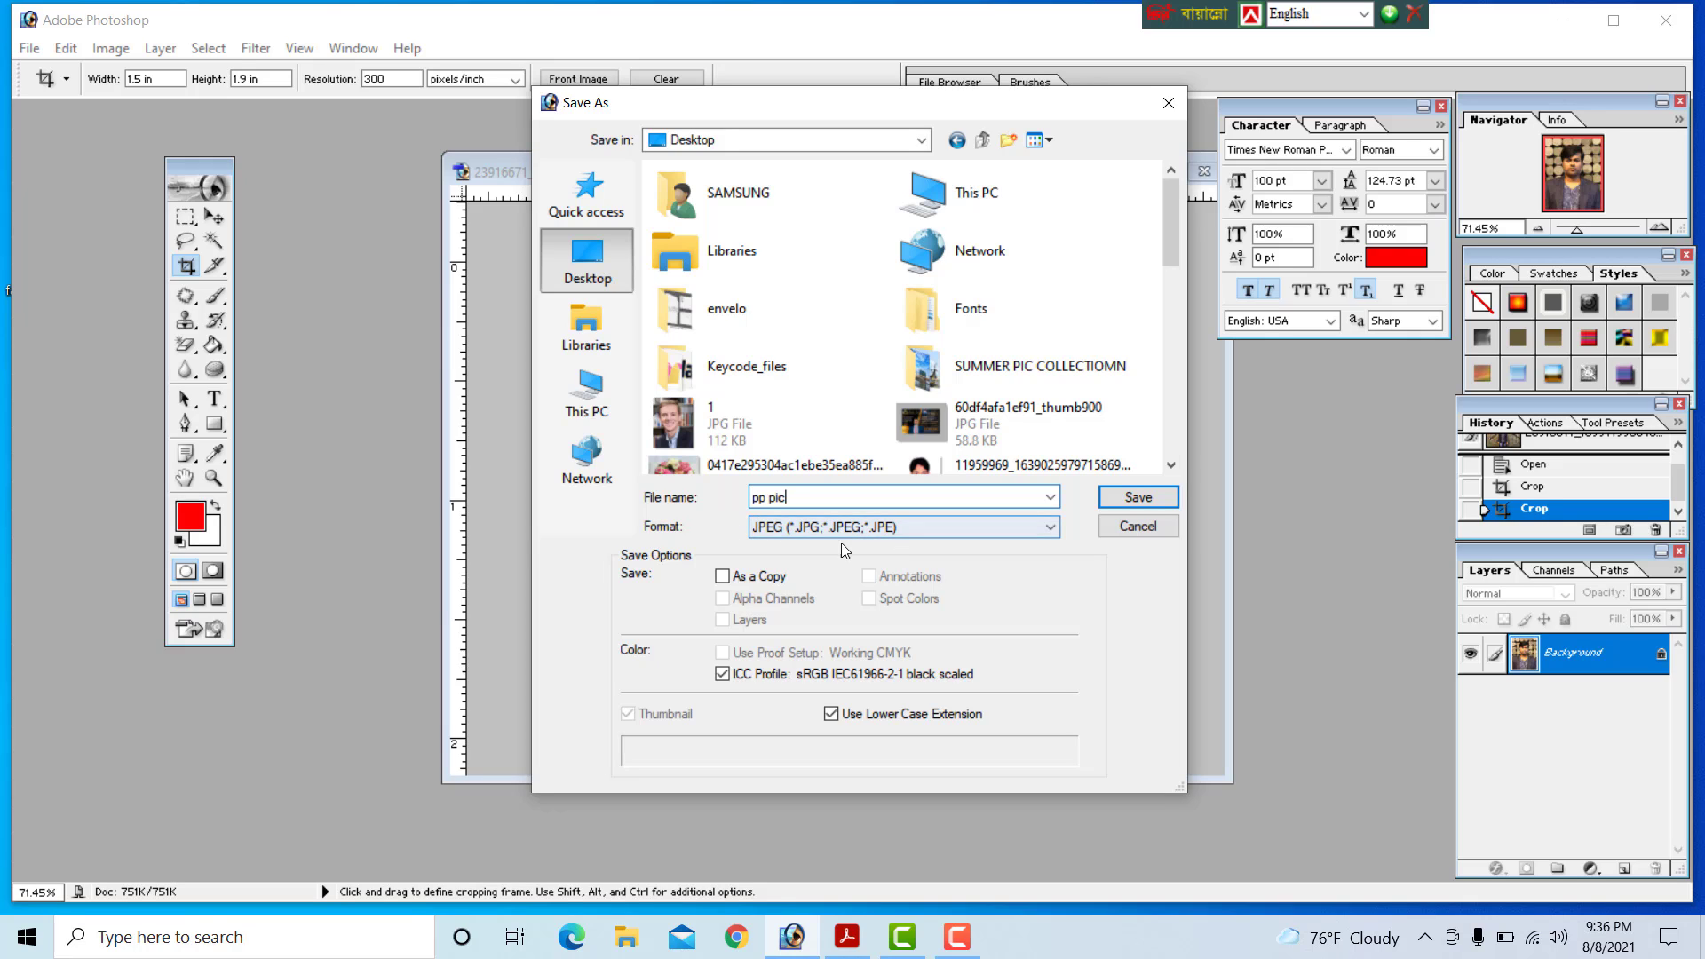
pyautogui.click(1112, 499)
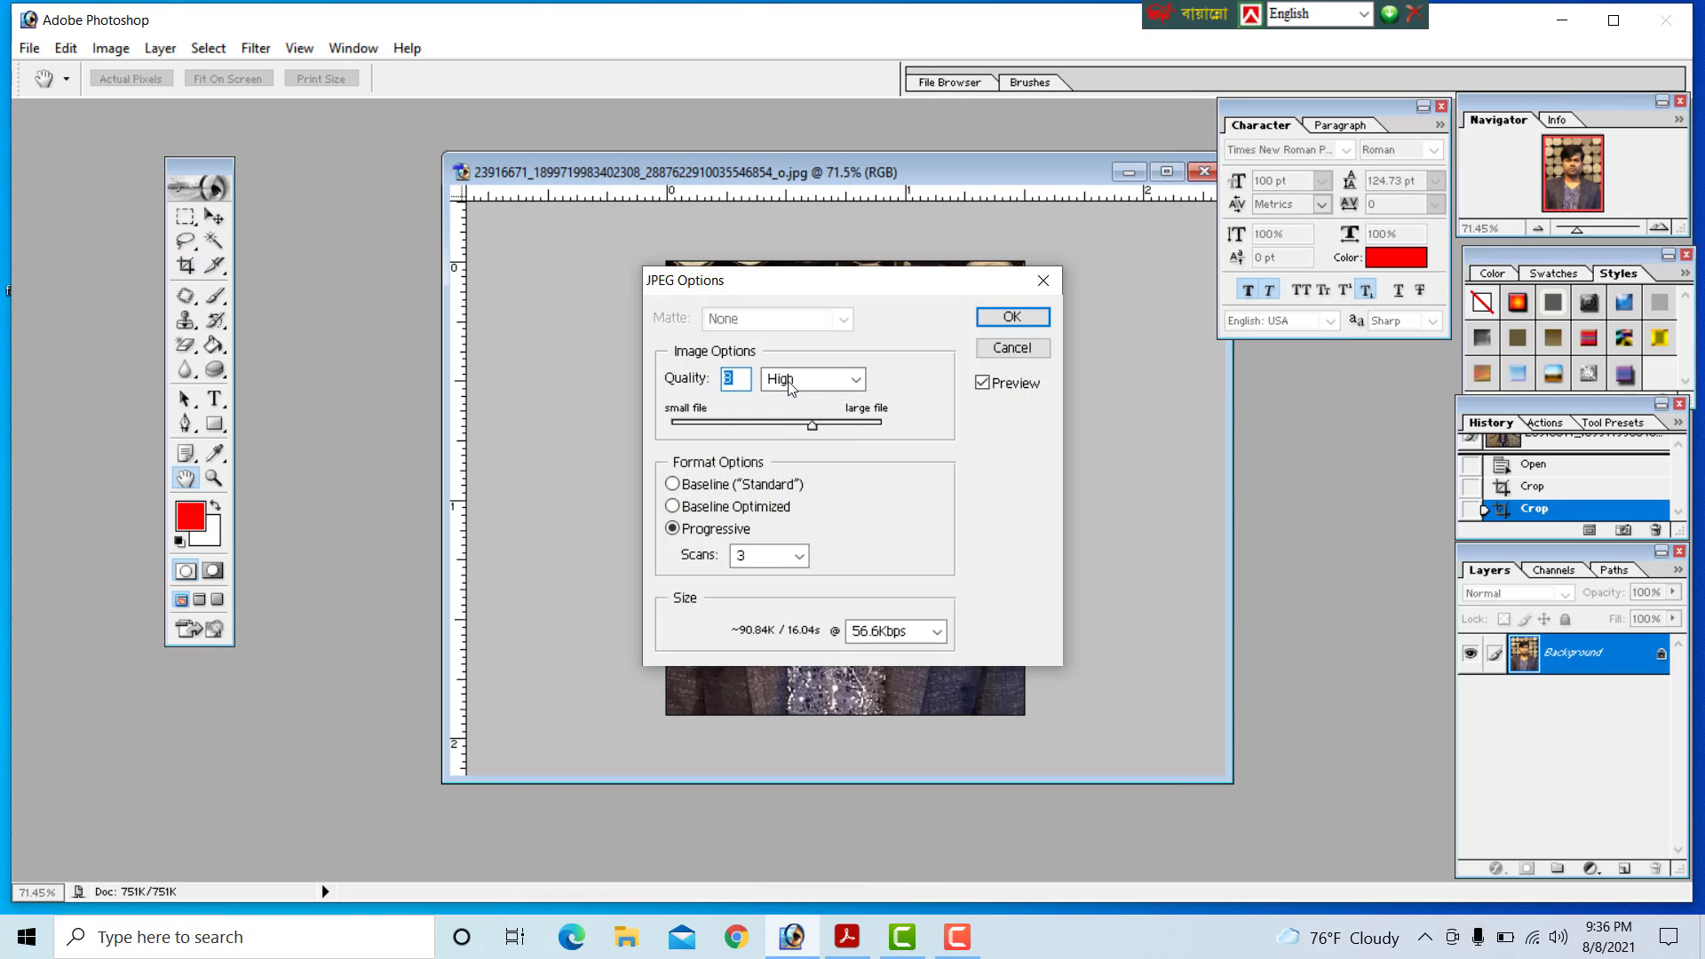
pyautogui.moveTo(811, 426); pyautogui.dragTo(989, 430)
pyautogui.click(1014, 321)
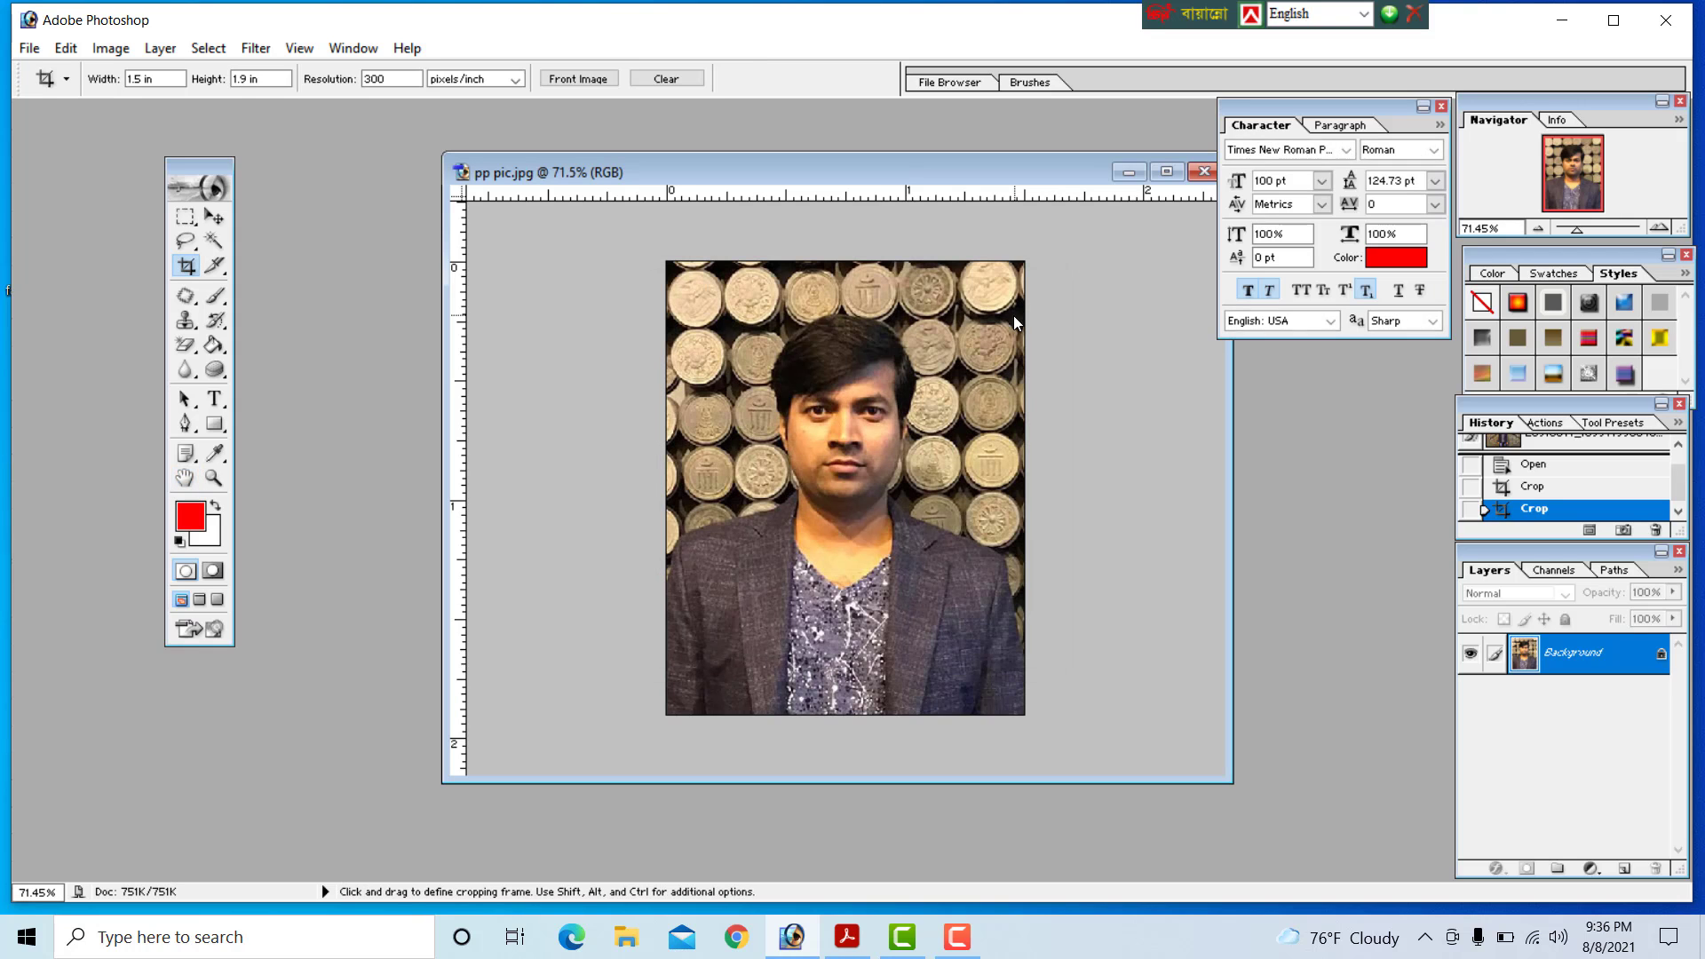
# Step: Move the pp pic.jpg window aside and reduce its view to about 59%
pyautogui.moveTo(704, 178); pyautogui.dragTo(908, 184)
pyautogui.scroll(-2, 874, 302)
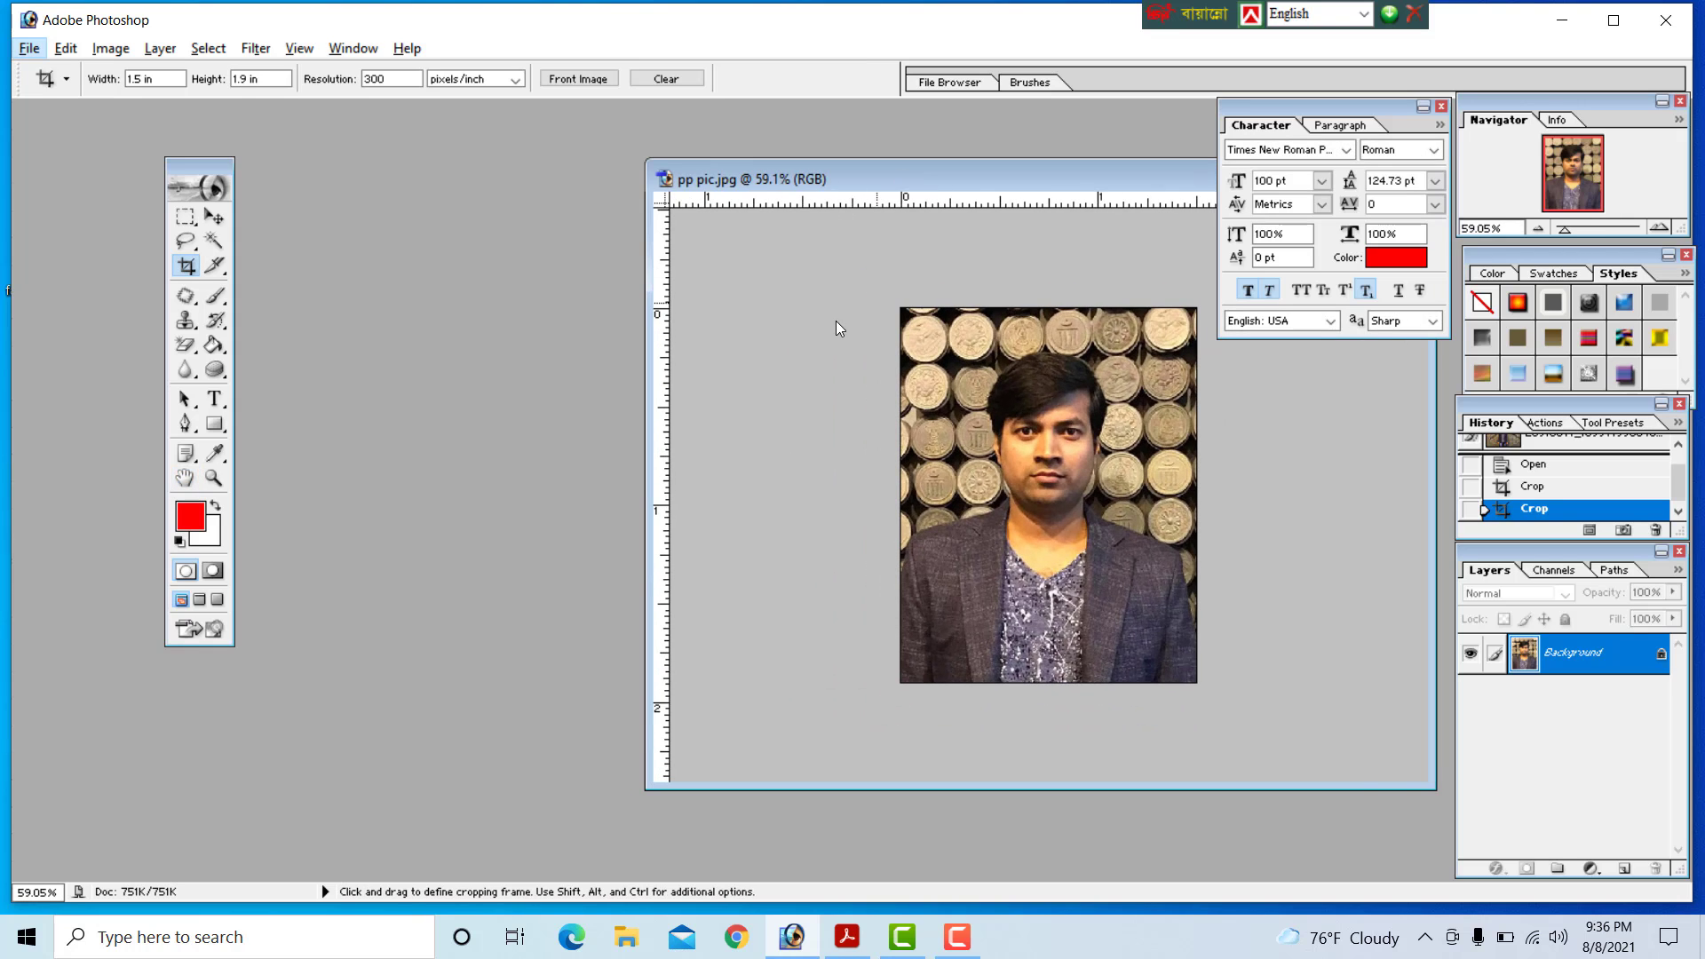
pyautogui.click(836, 321)
# Step: Create a new A4 document, 210 x 297 mm, at 300 pixels/inch in CMYK Color with white contents
pyautogui.click(29, 48)
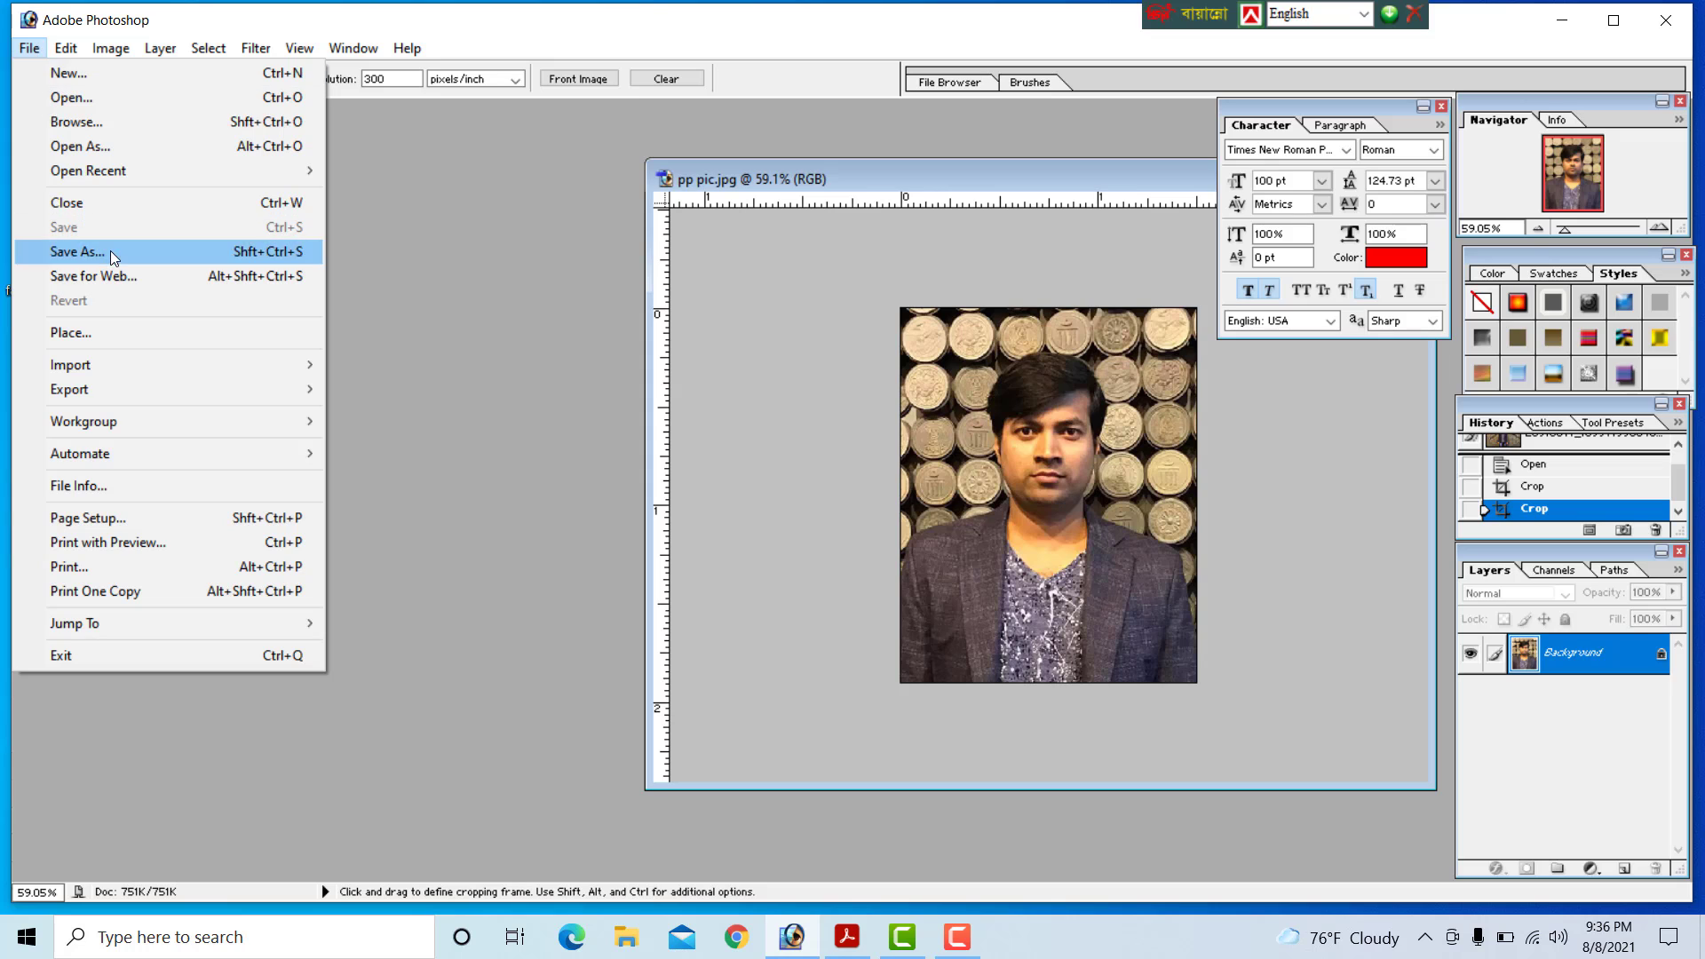
pyautogui.click(109, 84)
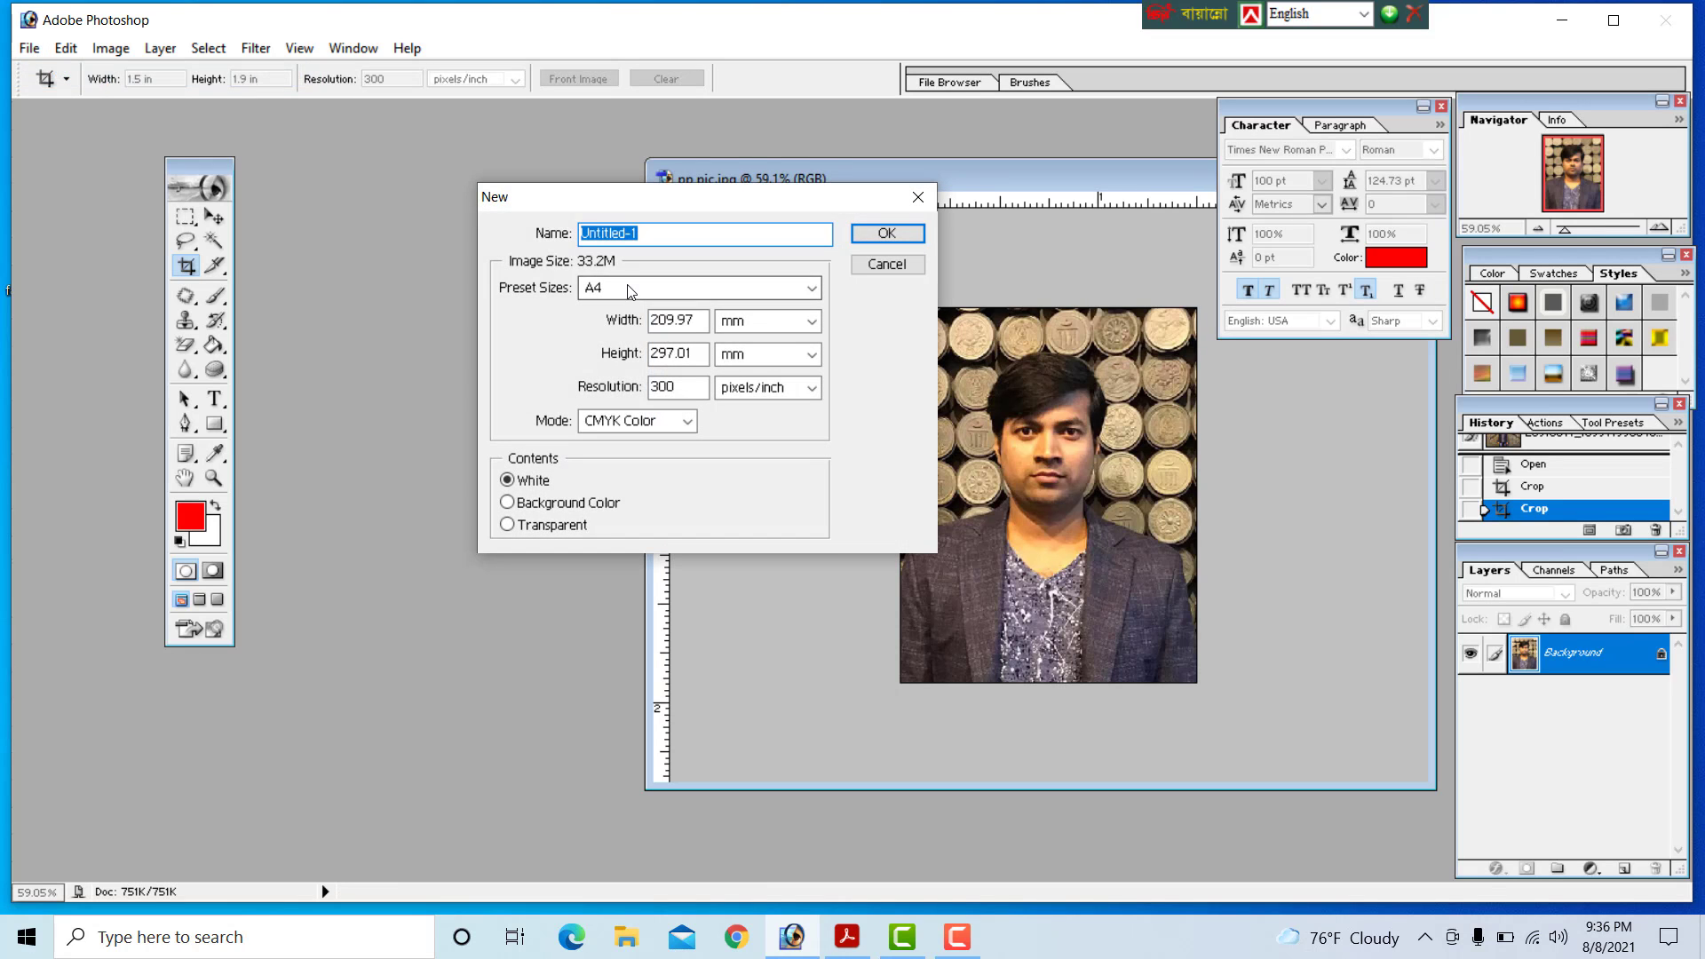
pyautogui.moveTo(622, 202); pyautogui.dragTo(555, 183)
pyautogui.click(590, 279)
pyautogui.click(590, 279)
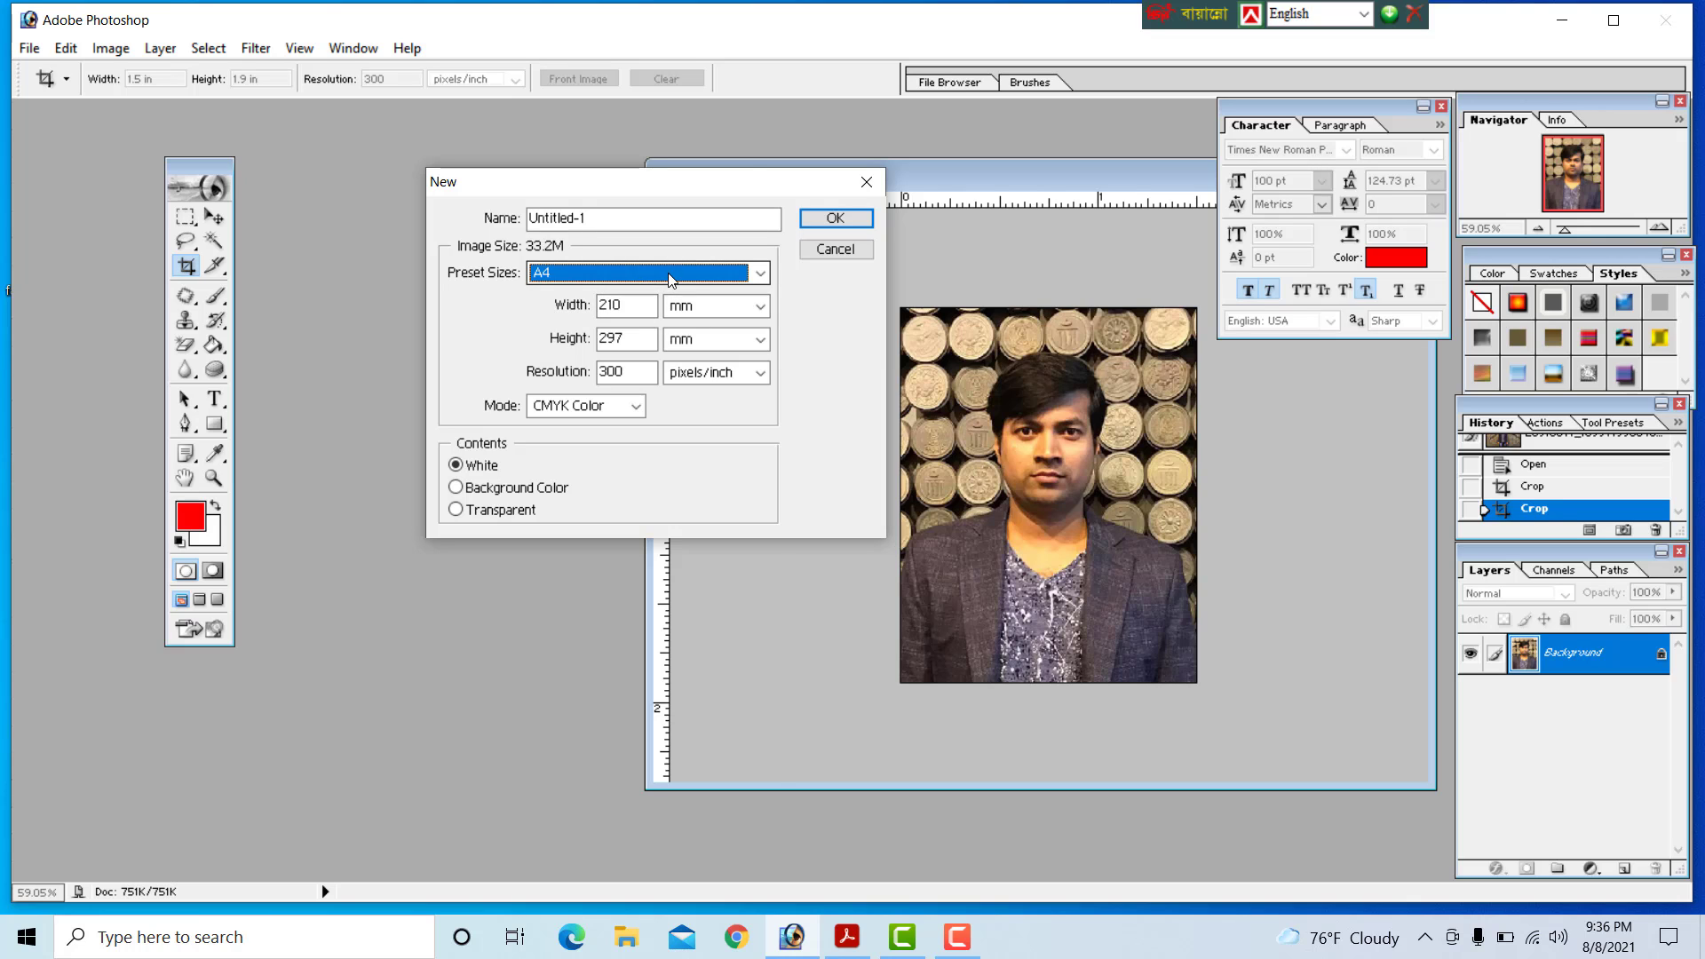
pyautogui.click(721, 307)
pyautogui.click(691, 274)
pyautogui.click(602, 409)
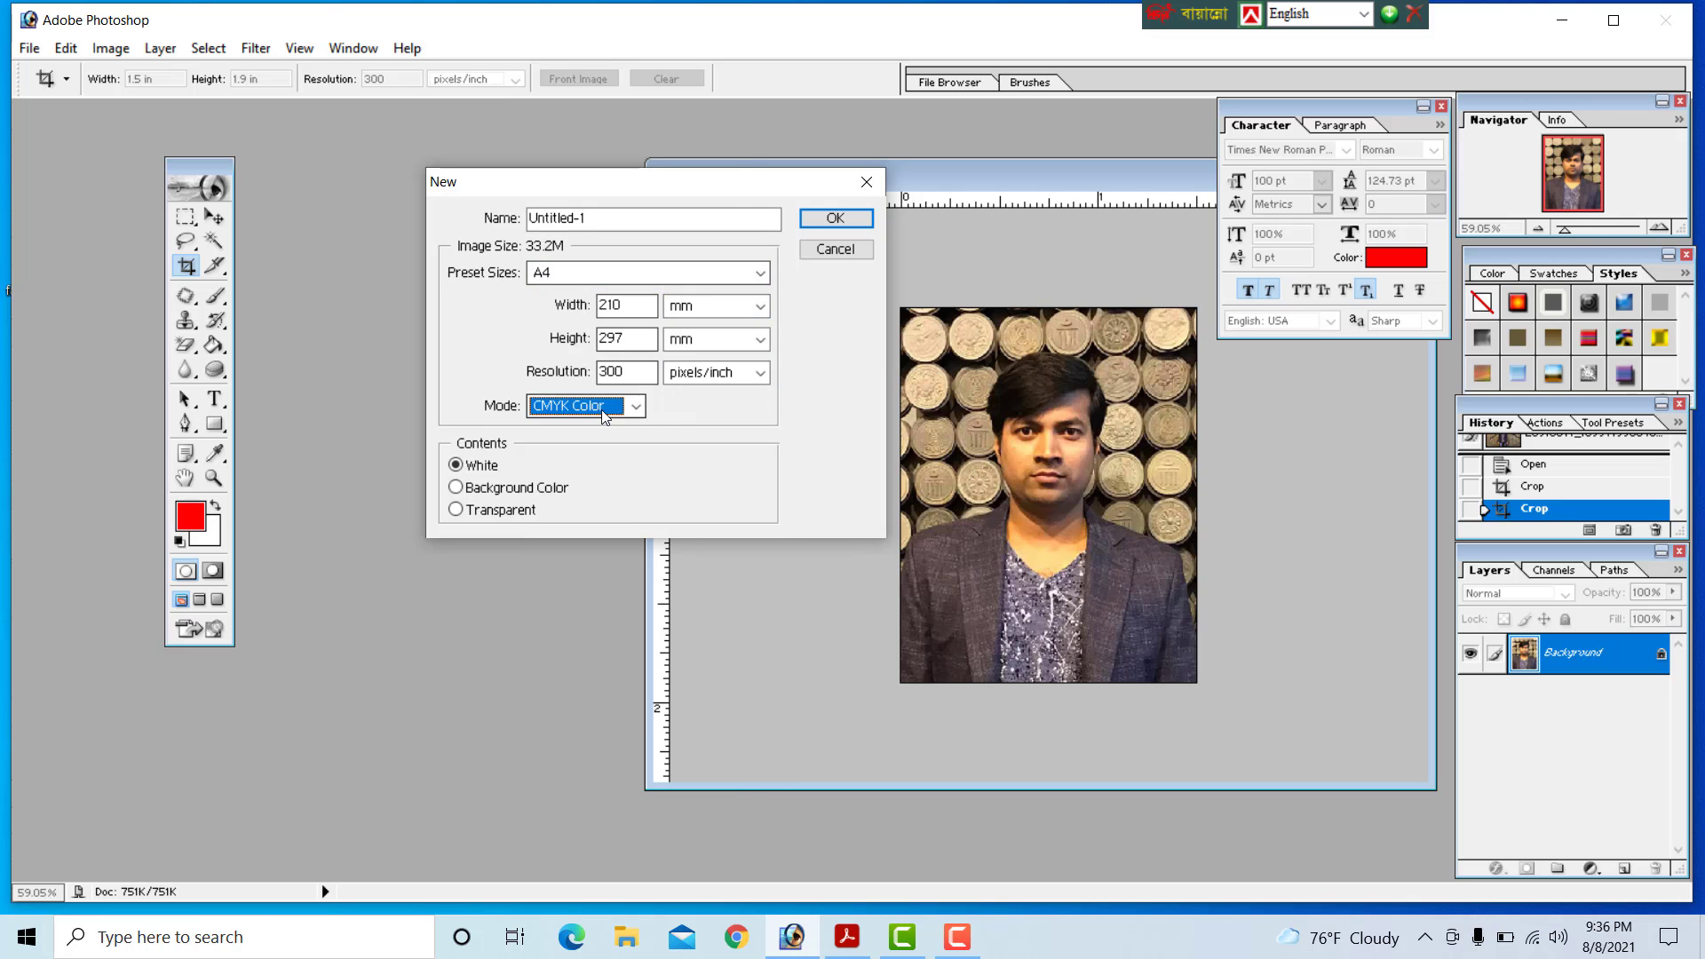
pyautogui.click(602, 407)
pyautogui.click(628, 279)
pyautogui.click(628, 279)
pyautogui.click(627, 279)
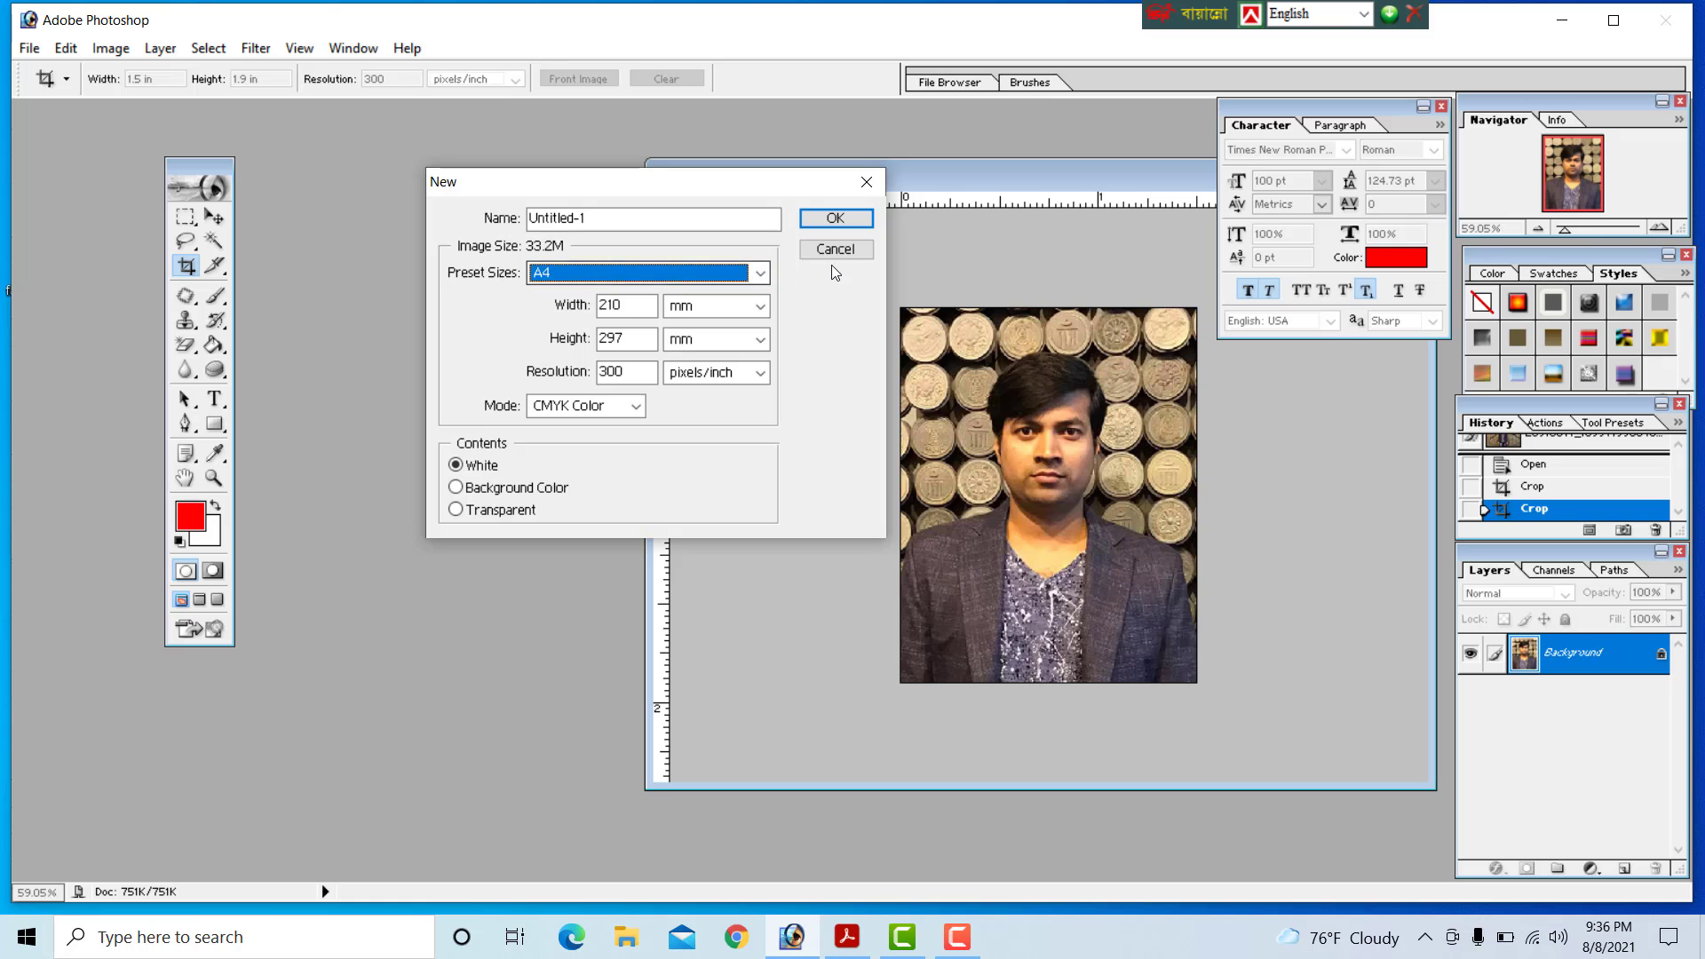
pyautogui.click(830, 217)
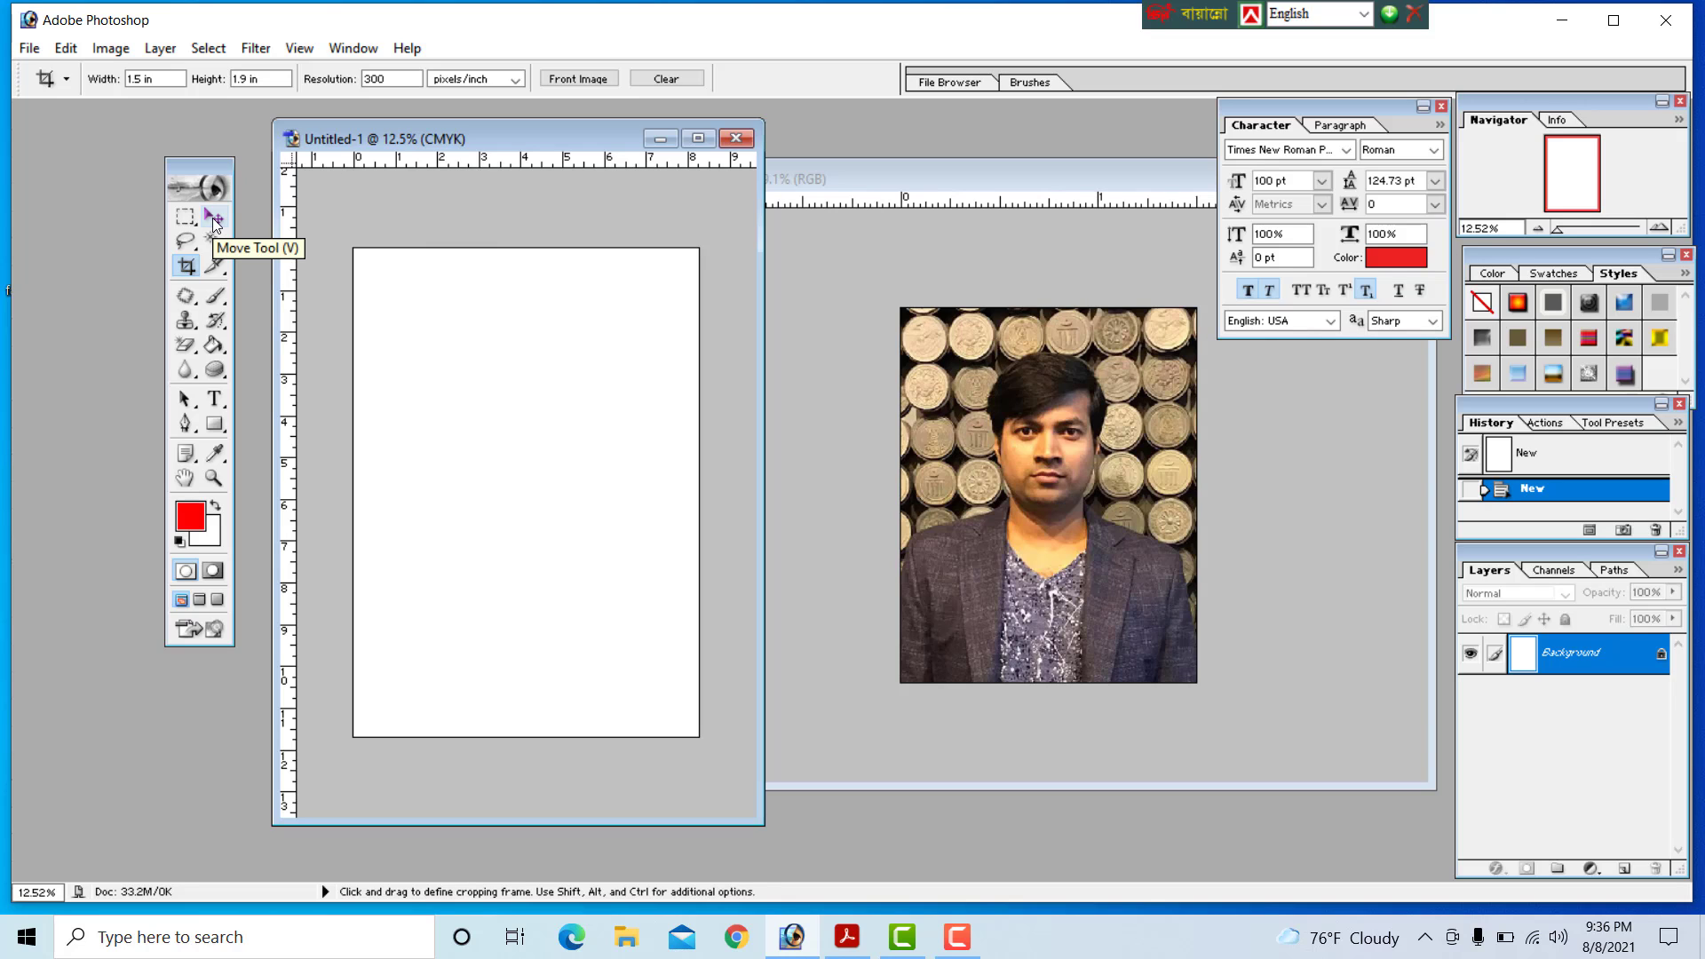
# Step: Shift the pp pic.jpg window clear of the A4 page and copy its portrait onto the page with the Move tool
pyautogui.click(214, 220)
pyautogui.click(1078, 510)
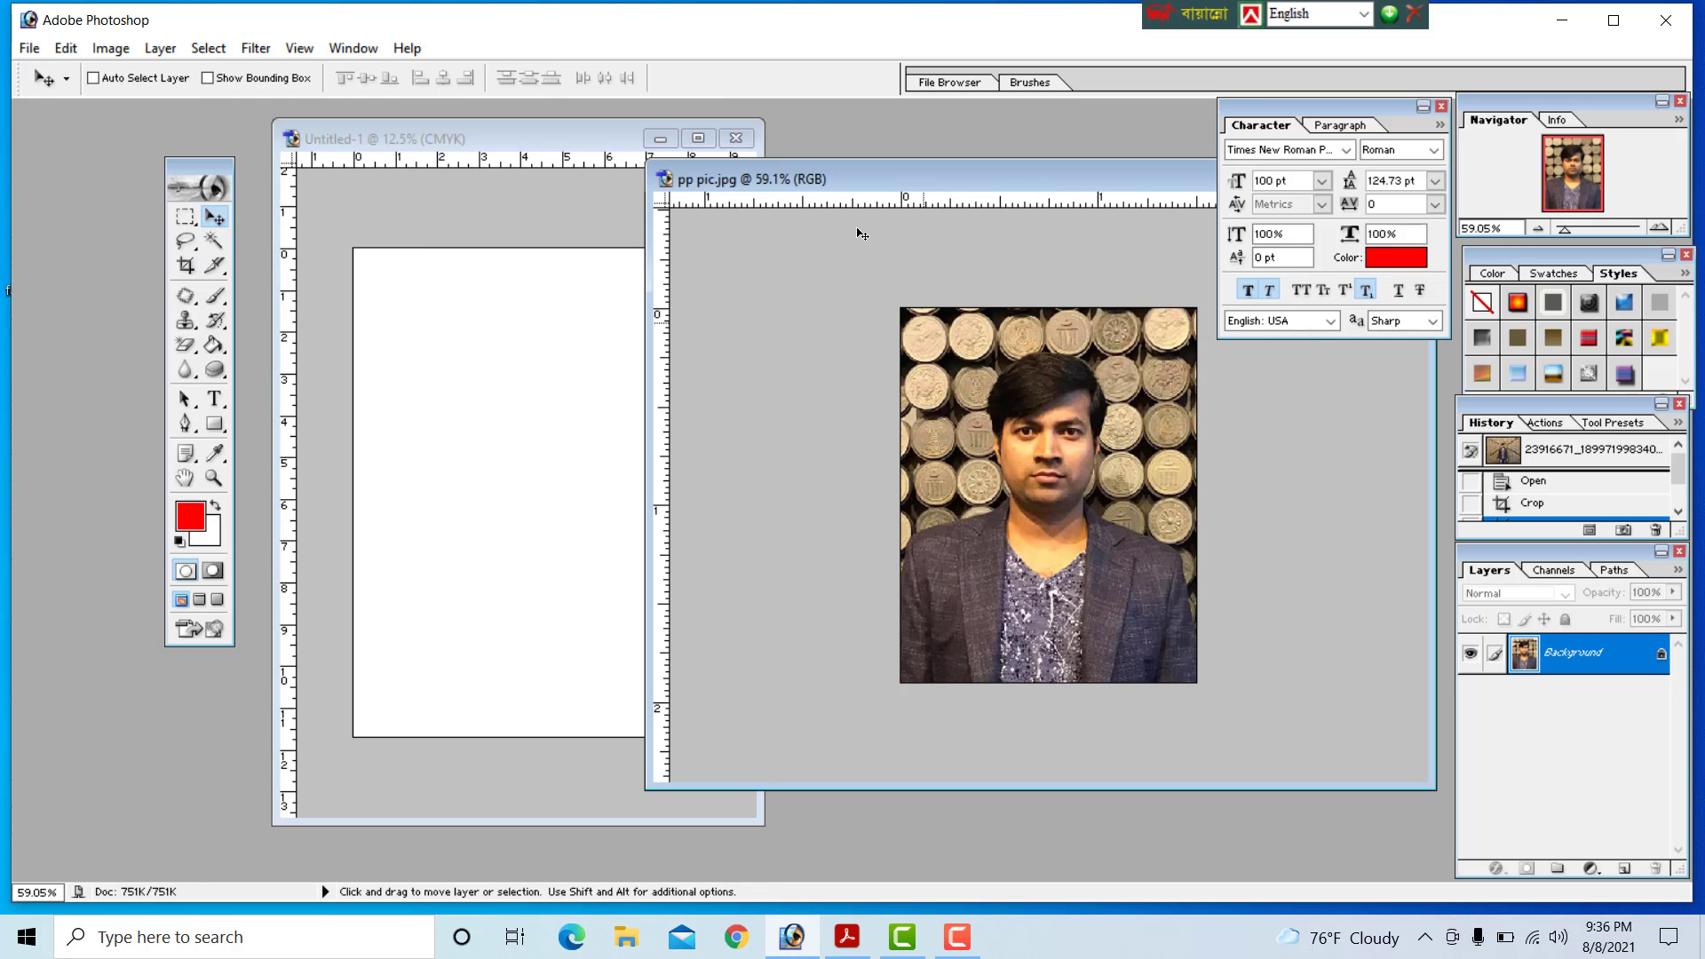
pyautogui.moveTo(982, 179); pyautogui.dragTo(1152, 172)
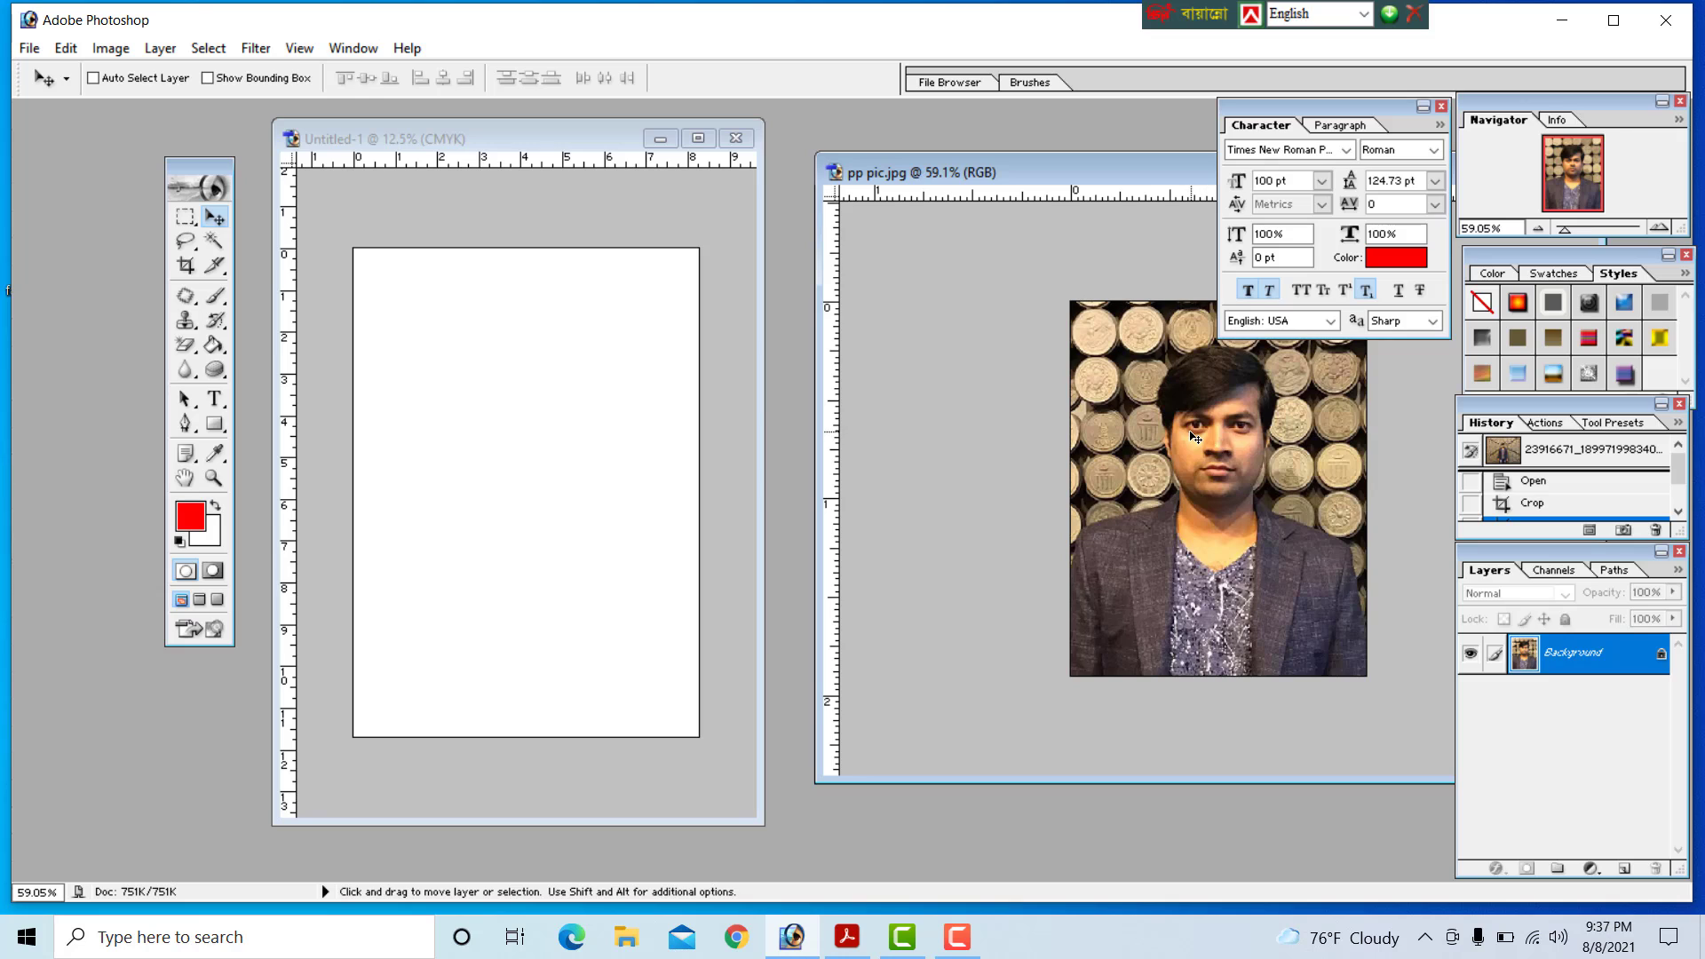
pyautogui.moveTo(923, 432); pyautogui.dragTo(586, 415)
# Step: Select the whole pp pic.jpg canvas, and move the portrait copy on the A4 page up near the page's top edge
pyautogui.click(1197, 467)
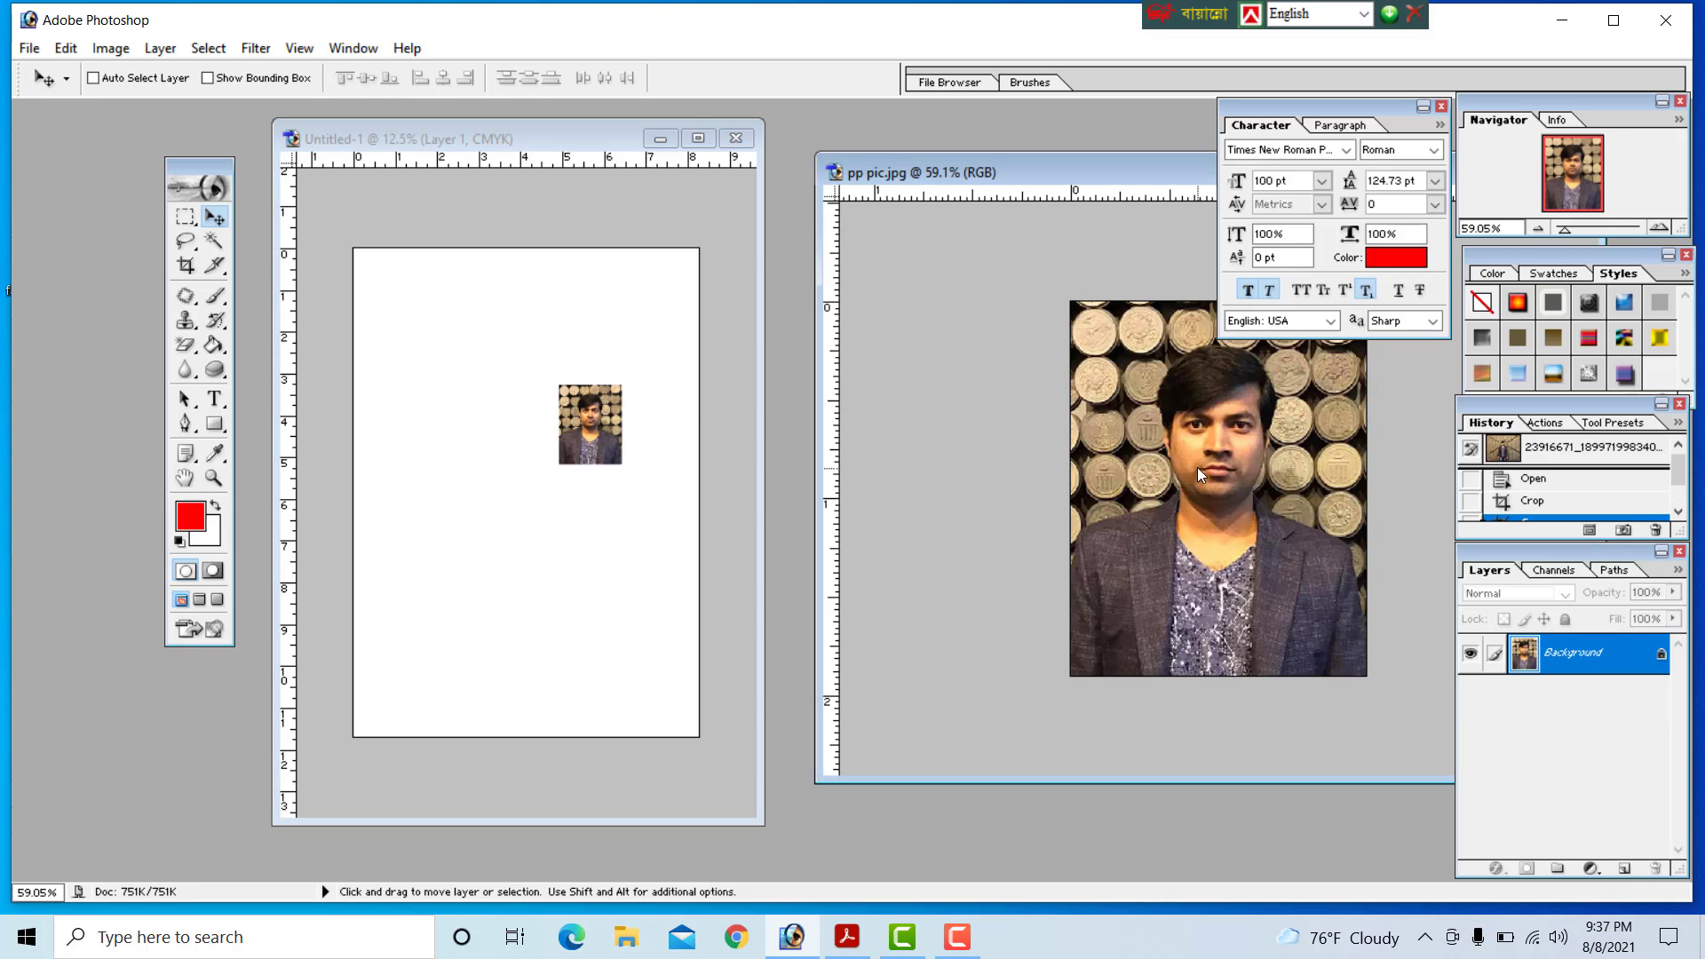
pyautogui.hotkey('ctrl', 'a')
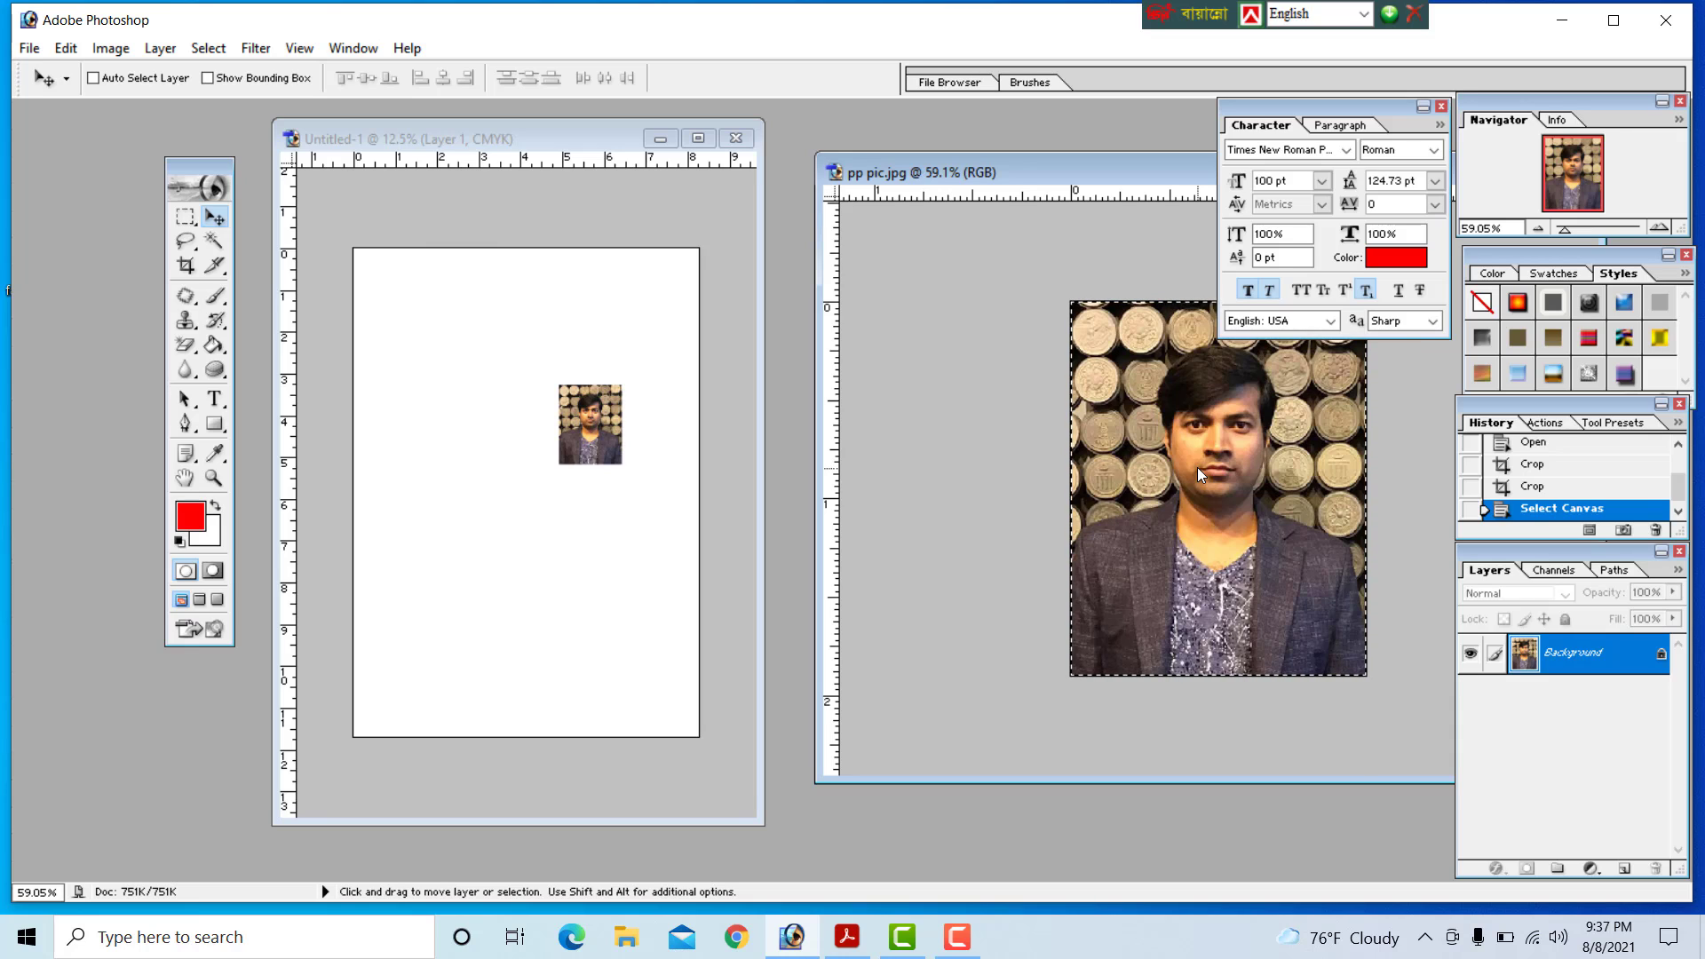
pyautogui.click(462, 519)
pyautogui.moveTo(479, 514)
pyautogui.mouseDown()
pyautogui.moveTo(510, 582)
pyautogui.moveTo(521, 532)
pyautogui.moveTo(493, 503)
pyautogui.mouseUp()
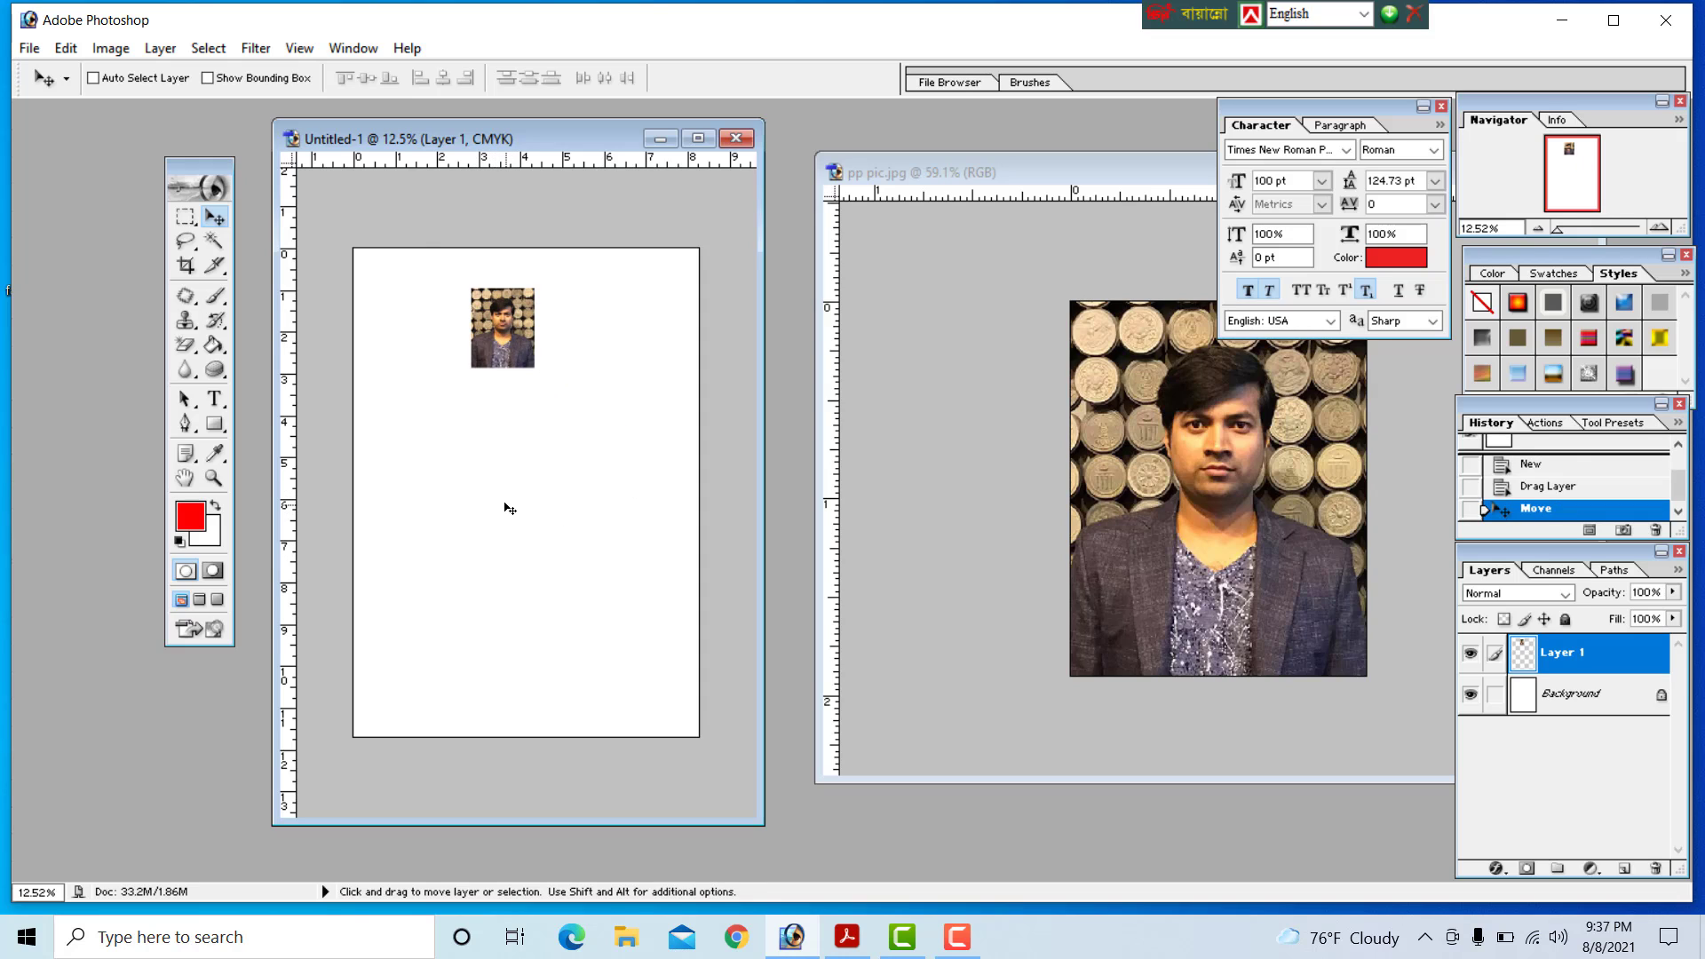
# Step: Paste a second portrait onto the A4 page, maximize the document window, and place the portrait level with the first, on its left
pyautogui.hotkey('ctrl', 'v')
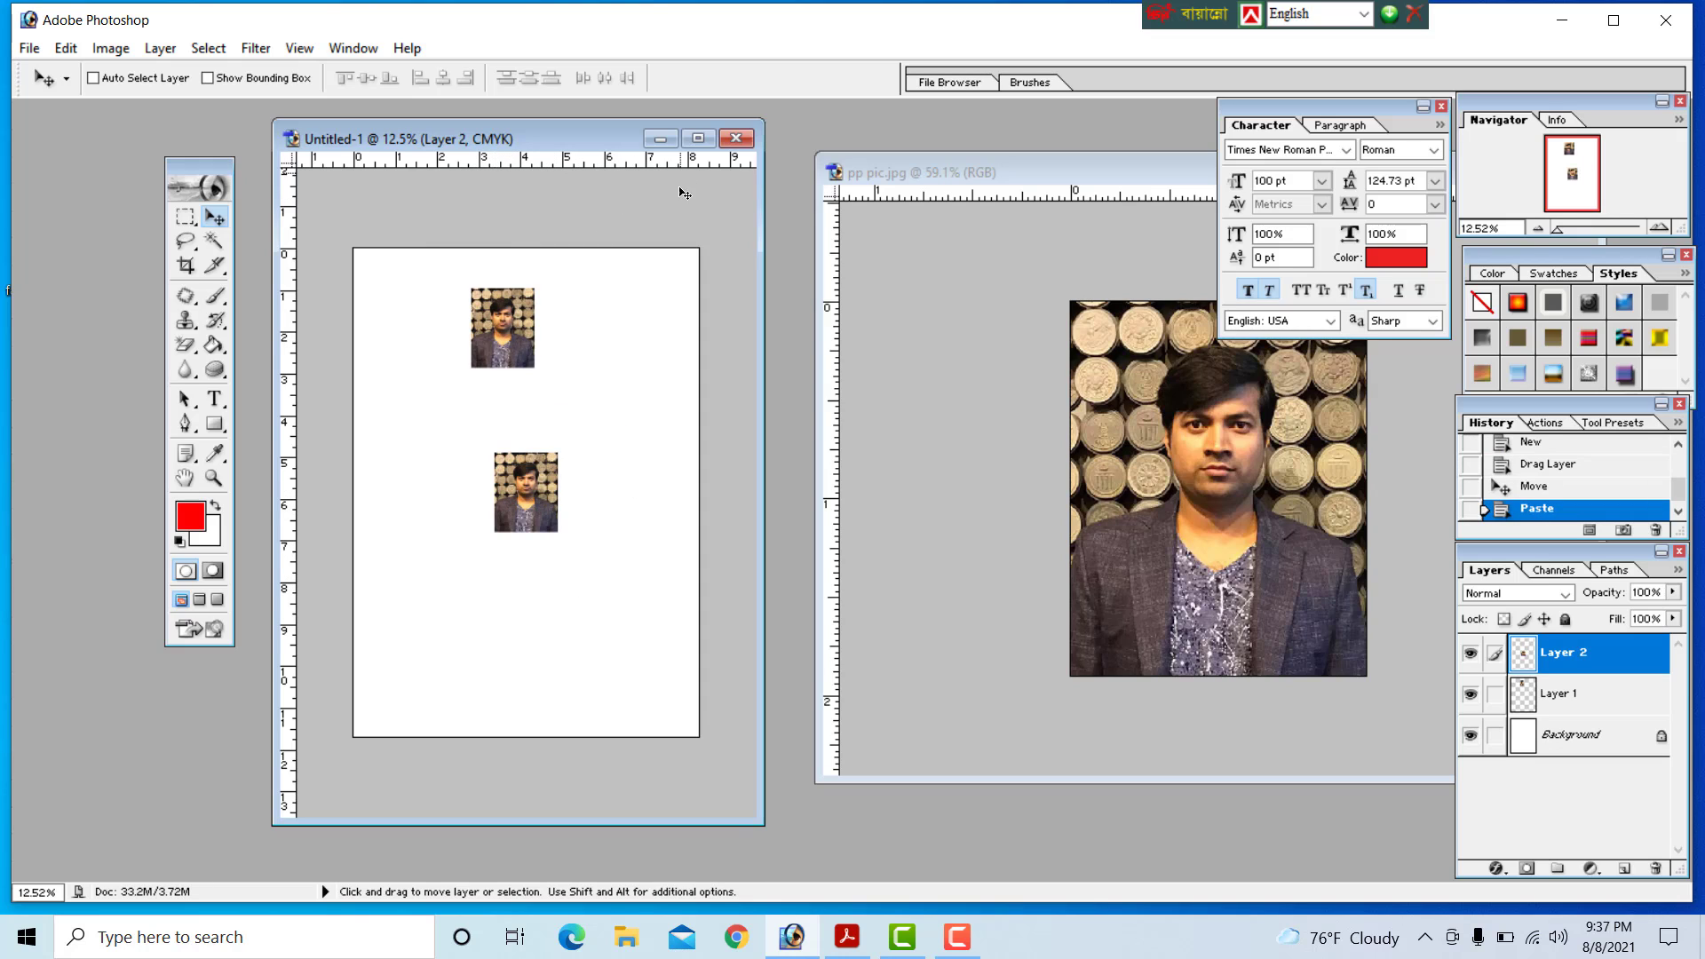
pyautogui.click(698, 138)
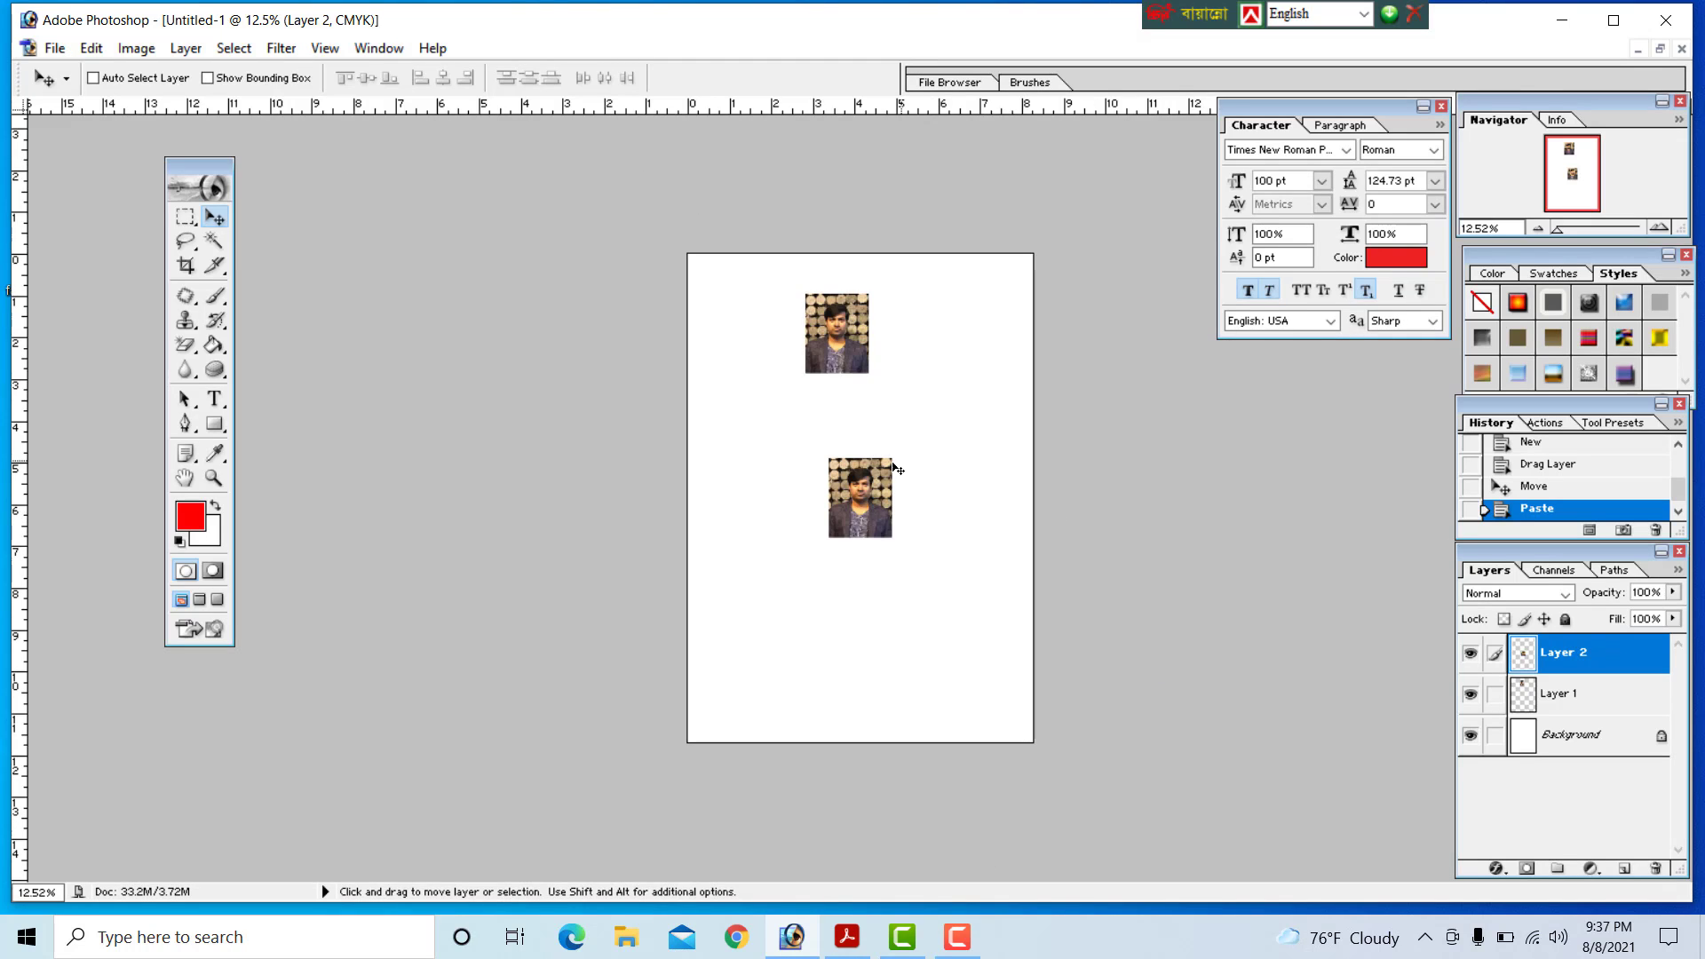
pyautogui.keyDown('ctrl'); pyautogui.click(861, 465); pyautogui.keyUp('ctrl')
pyautogui.keyDown('ctrl'); pyautogui.click(849, 464); pyautogui.keyUp('ctrl')
pyautogui.moveTo(783, 265); pyautogui.dragTo(734, 195)
pyautogui.keyDown('alt'); pyautogui.click(817, 285); pyautogui.keyUp('alt')
pyautogui.keyDown('alt'); pyautogui.click(816, 285); pyautogui.keyUp('alt')
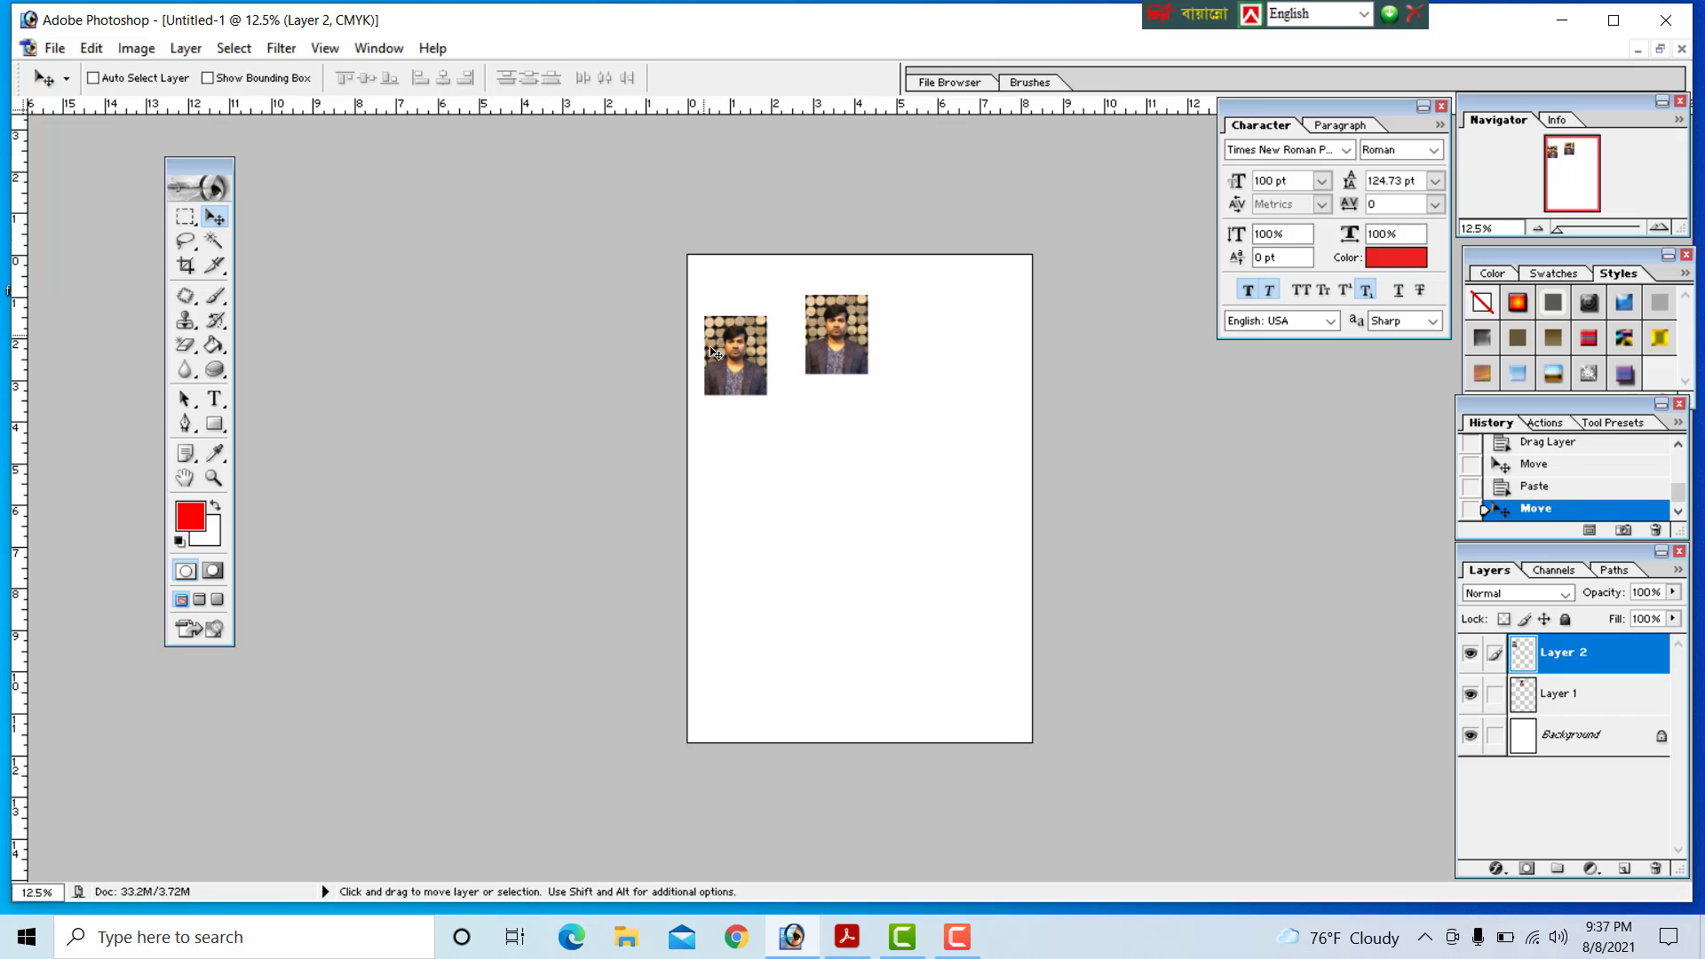
pyautogui.moveTo(713, 353); pyautogui.dragTo(752, 364)
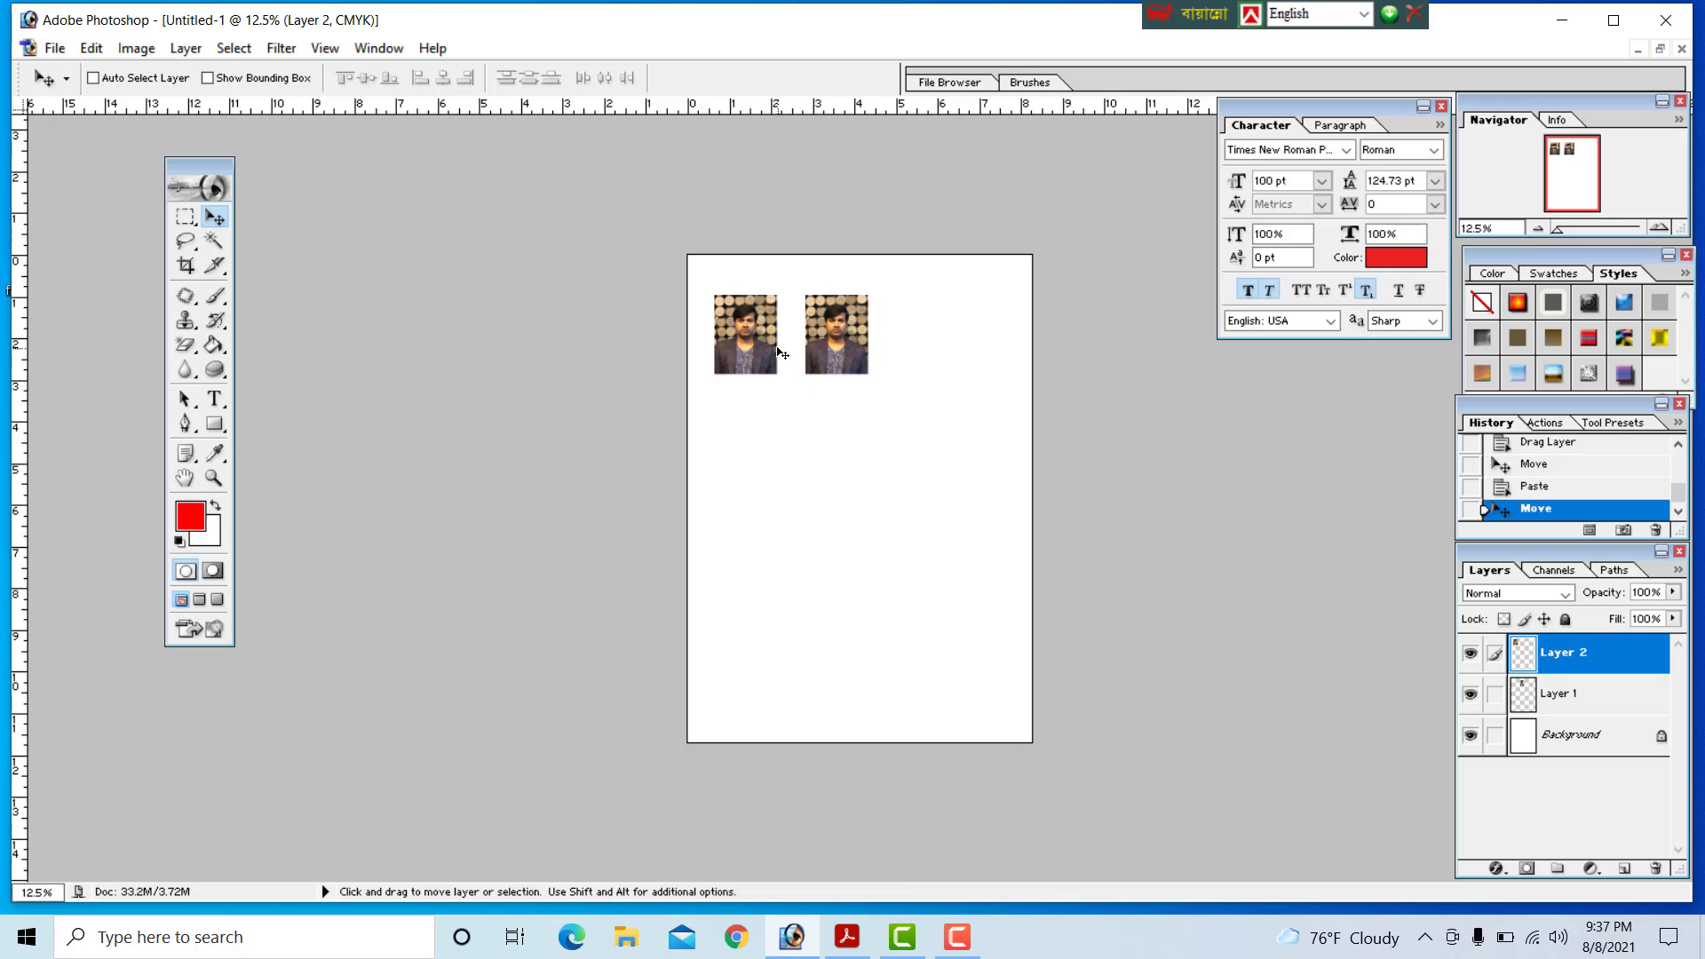
# Step: Enable Auto Select Layer and Show Bounding Box, and move both portraits side by side into the page's upper-left corner
pyautogui.click(119, 79)
pyautogui.click(236, 80)
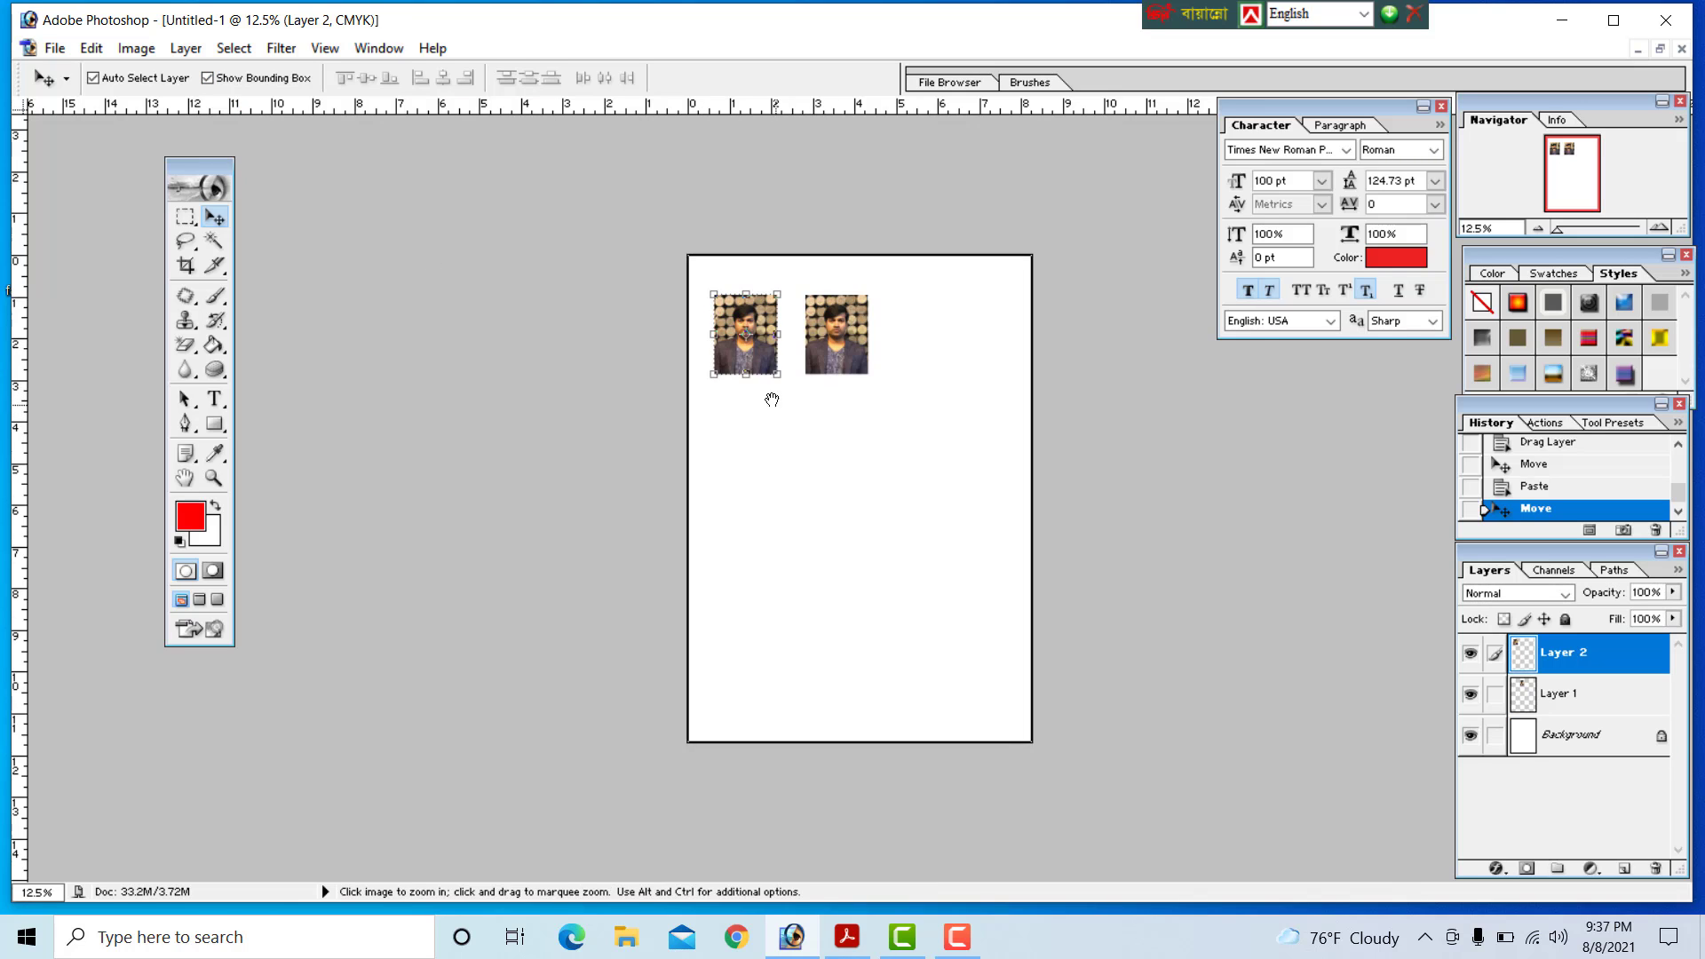
pyautogui.hotkey('ctrl', '+')
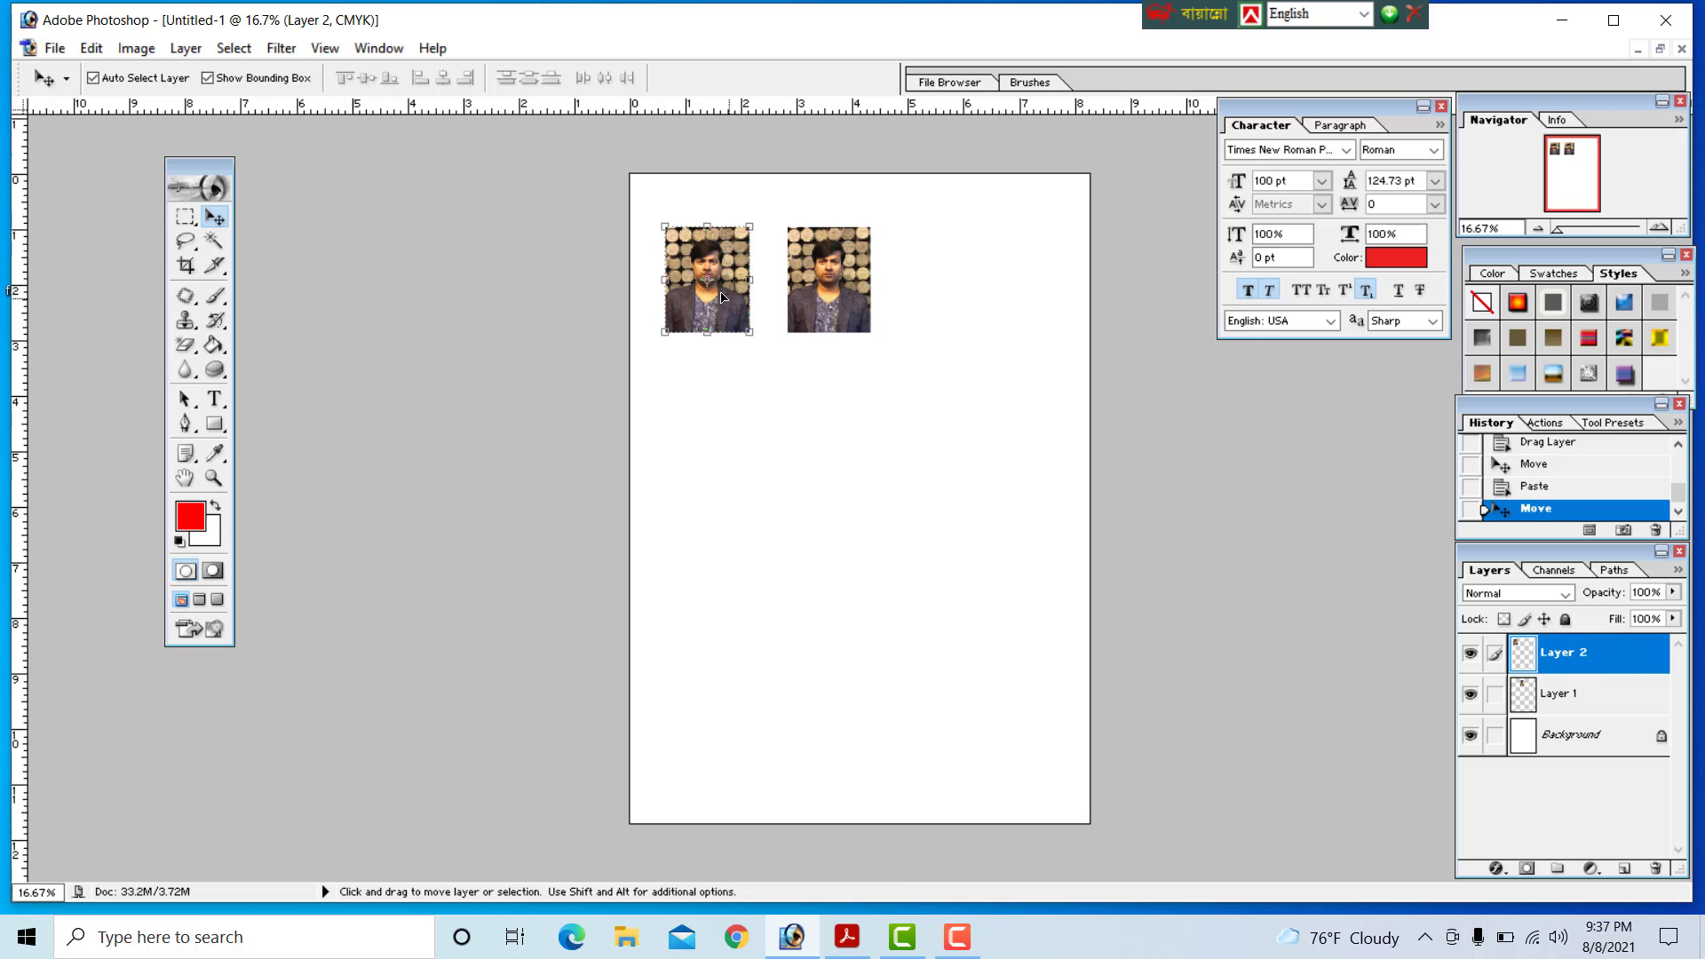
pyautogui.moveTo(725, 296); pyautogui.dragTo(701, 256)
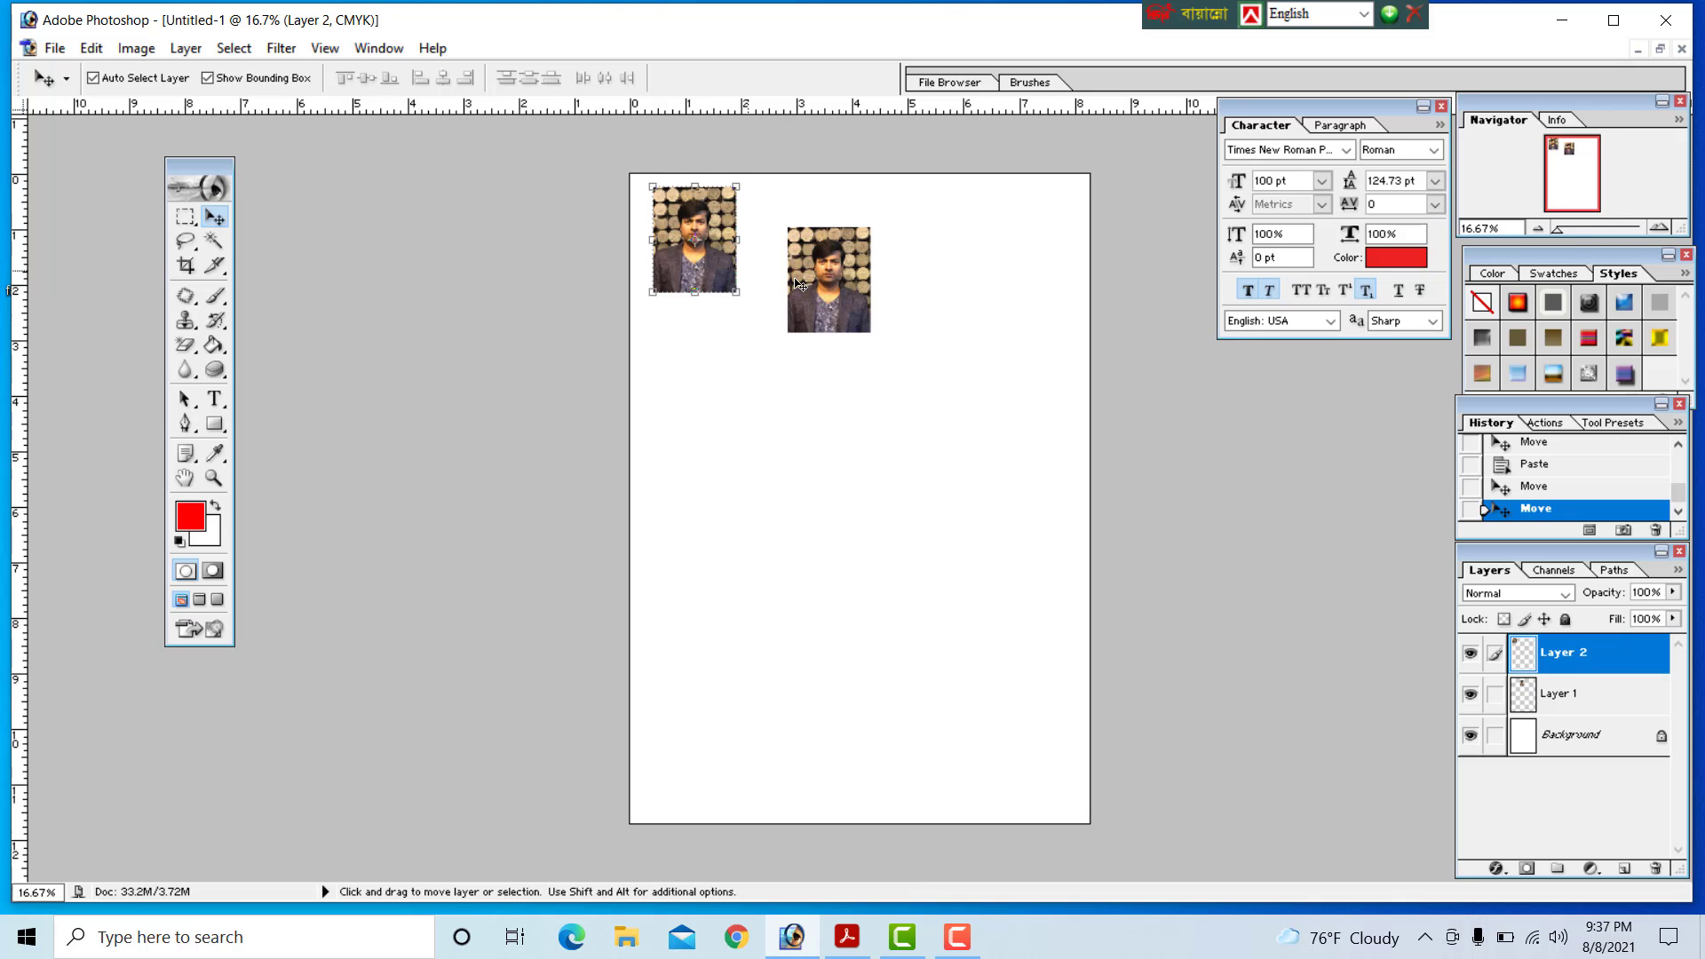
pyautogui.moveTo(793, 271); pyautogui.dragTo(759, 233)
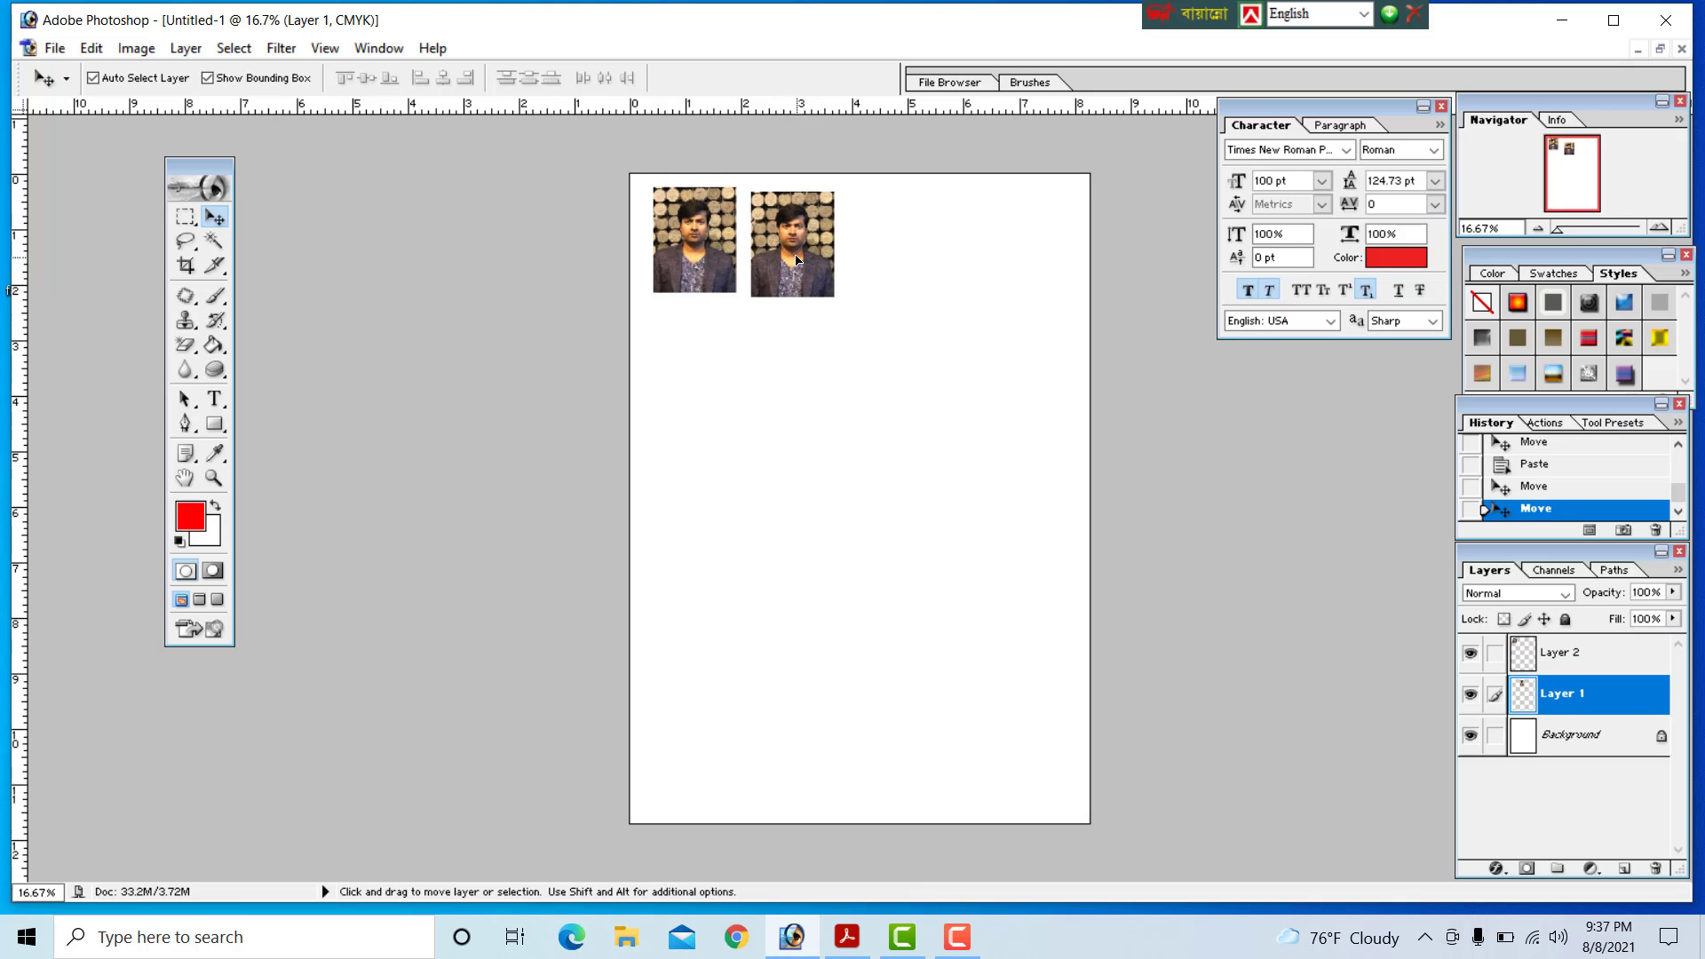
pyautogui.click(715, 263)
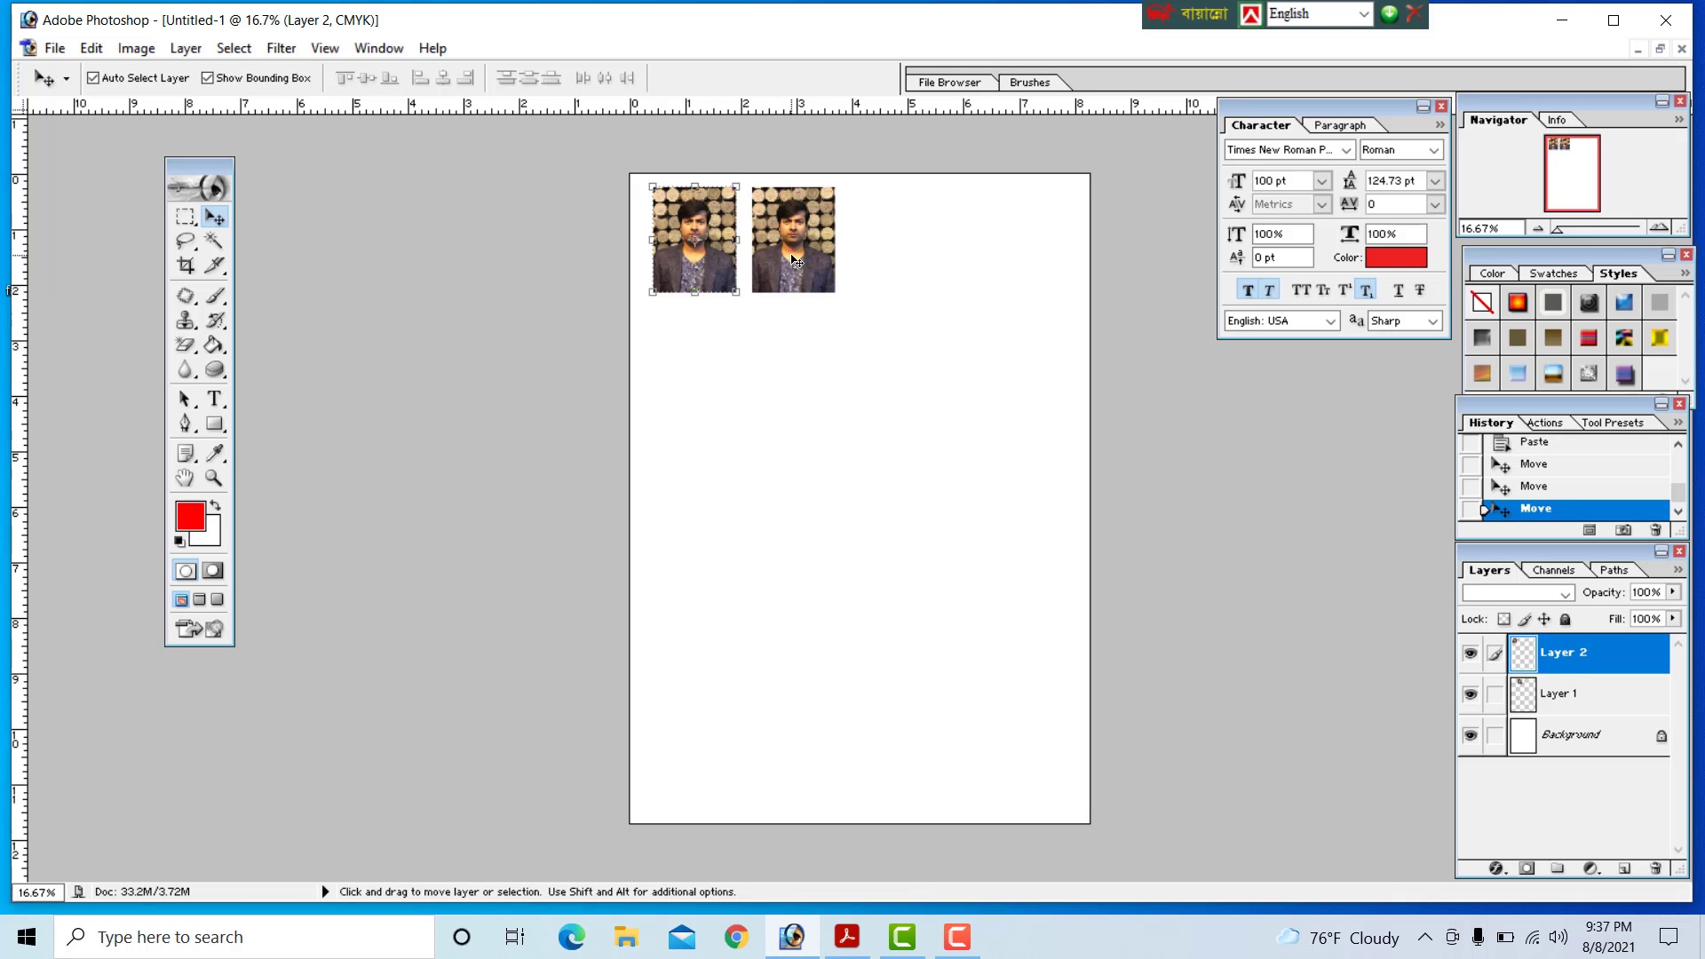
# Step: Duplicate the second portrait twice to the right, making a row of four portraits along the page's top edge
pyautogui.moveTo(795, 261); pyautogui.dragTo(894, 272)
pyautogui.hotkey('ctrl', 'z')
pyautogui.hotkey('alt', '[')
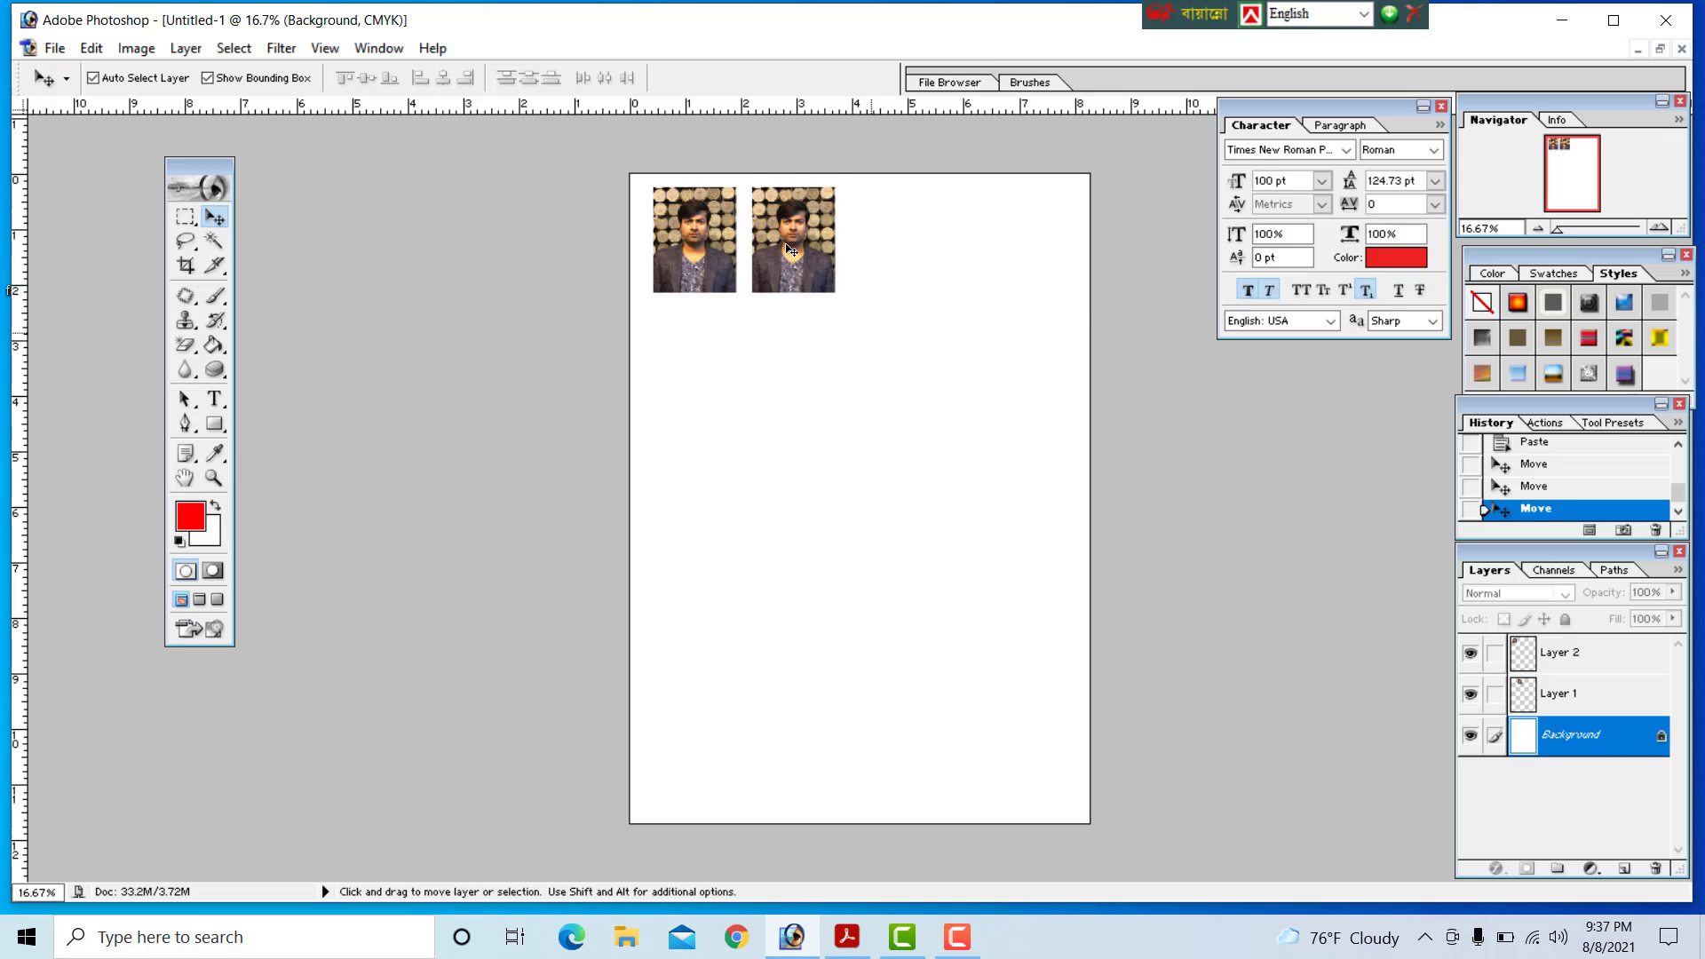
pyautogui.hotkey('alt', ']')
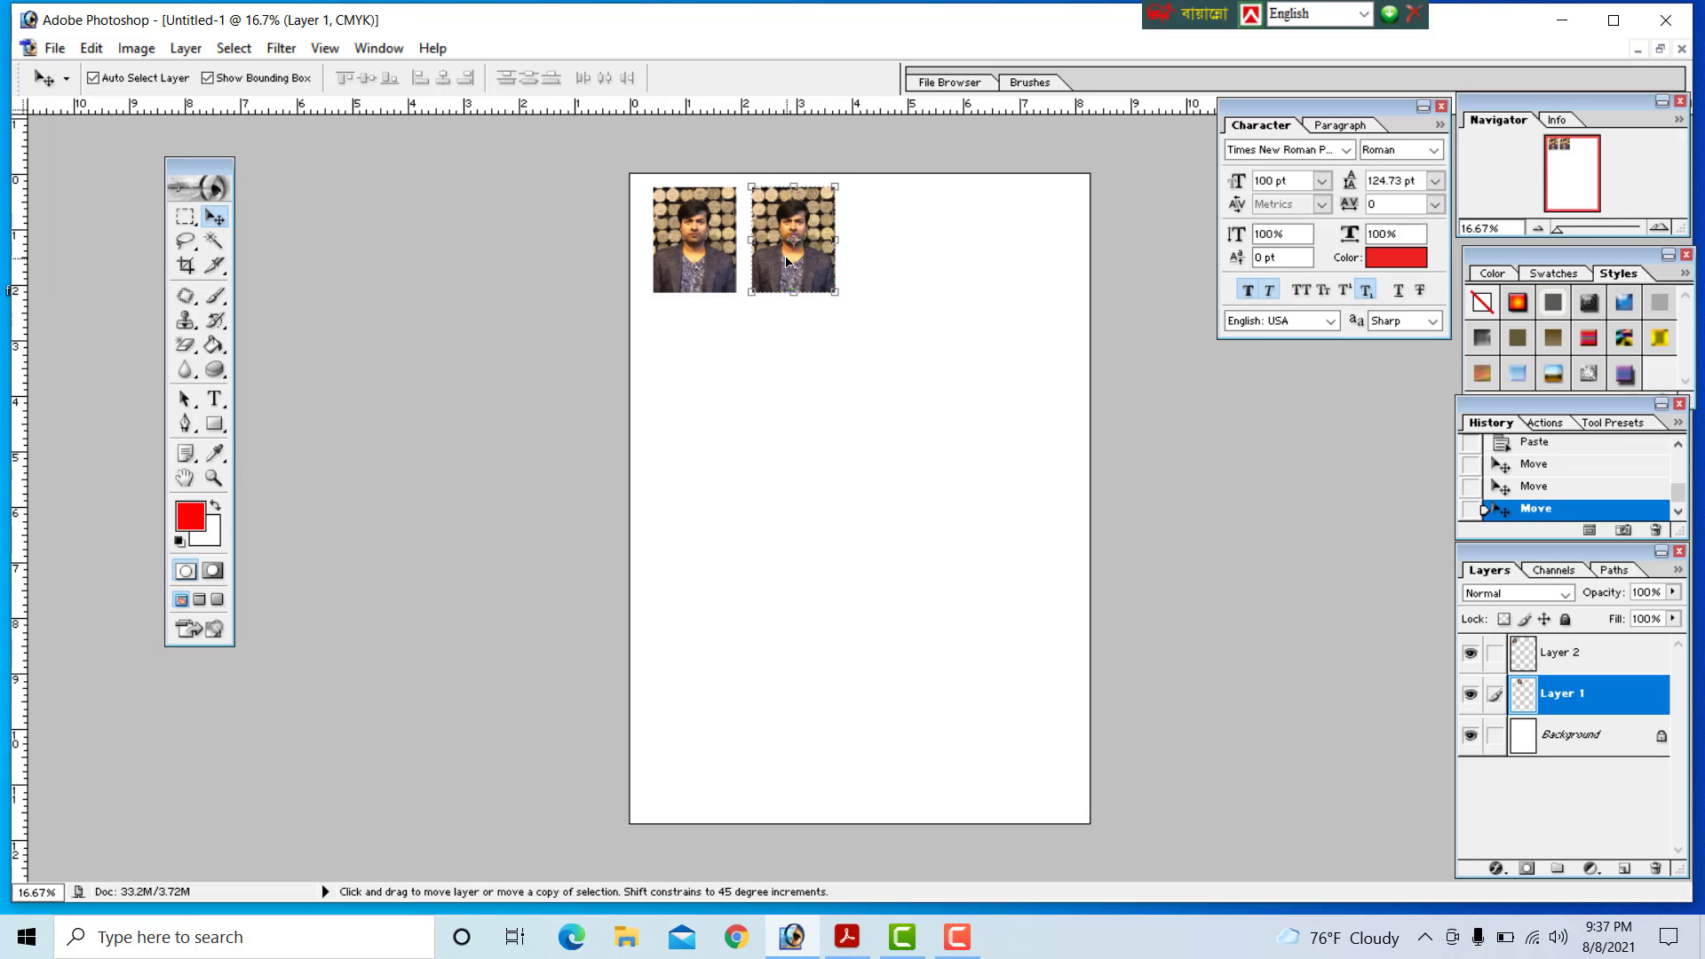
pyautogui.moveTo(786, 260); pyautogui.dragTo(885, 266)
pyautogui.press('shift')
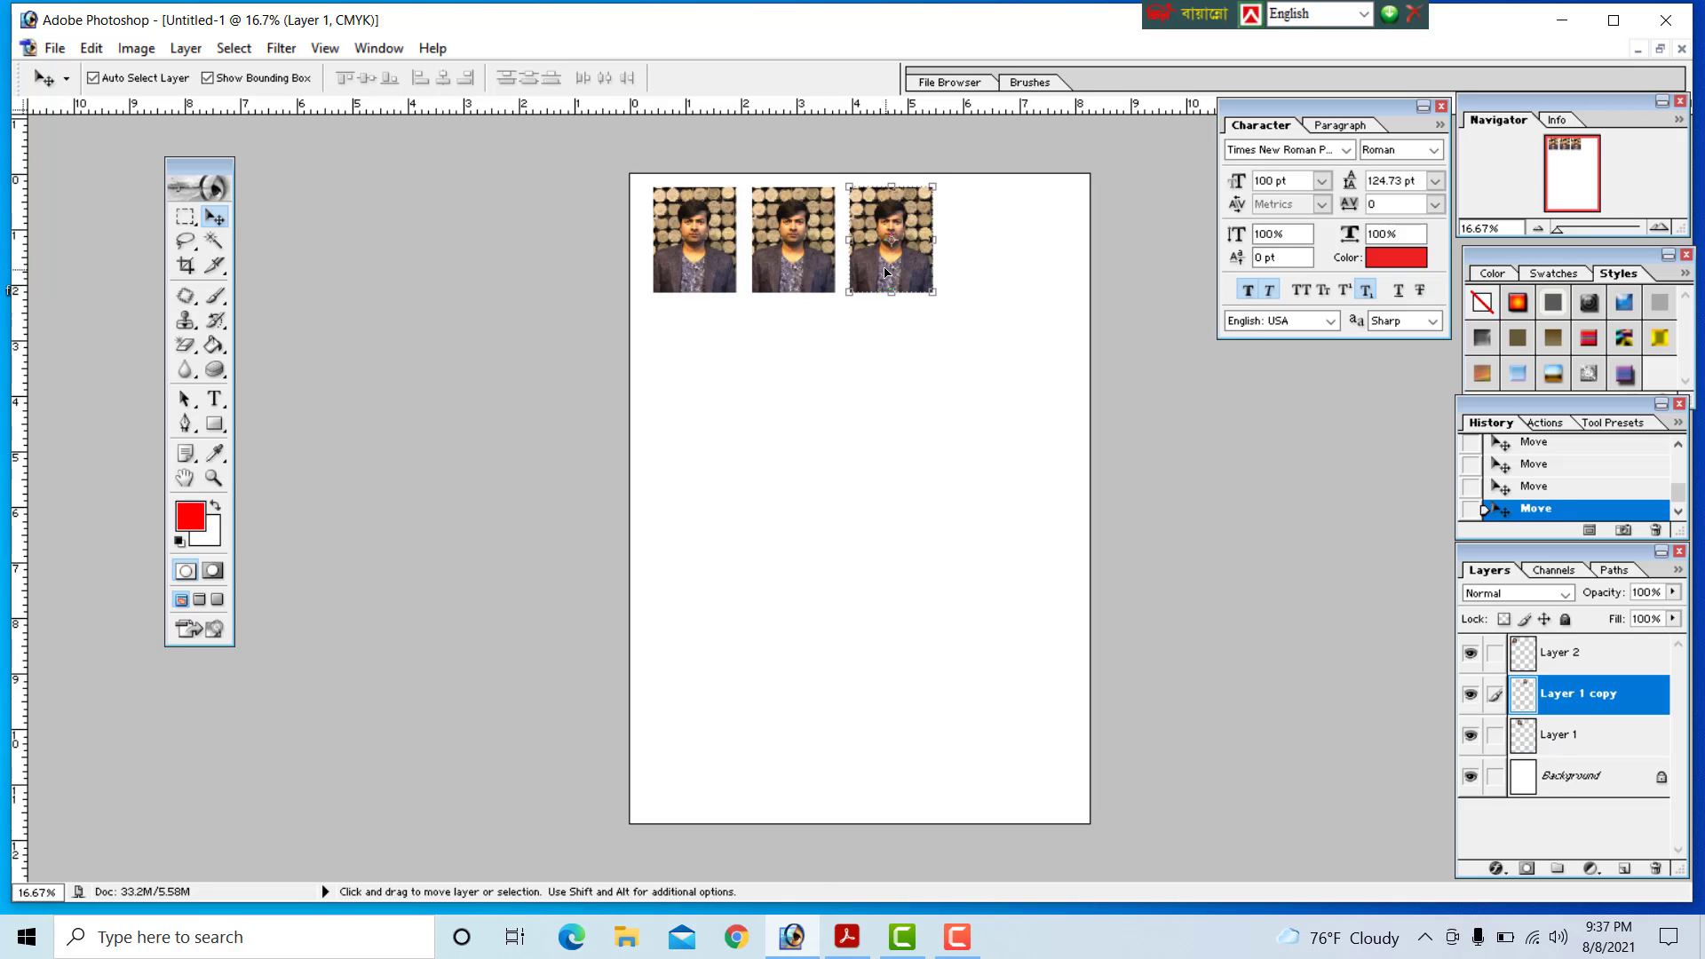
pyautogui.moveTo(886, 270); pyautogui.dragTo(989, 274)
pyautogui.press('Left')
pyautogui.press('Right')
# Step: Nudge the third, second and first portraits slightly to the right to even out the gaps in the row
pyautogui.click(893, 282)
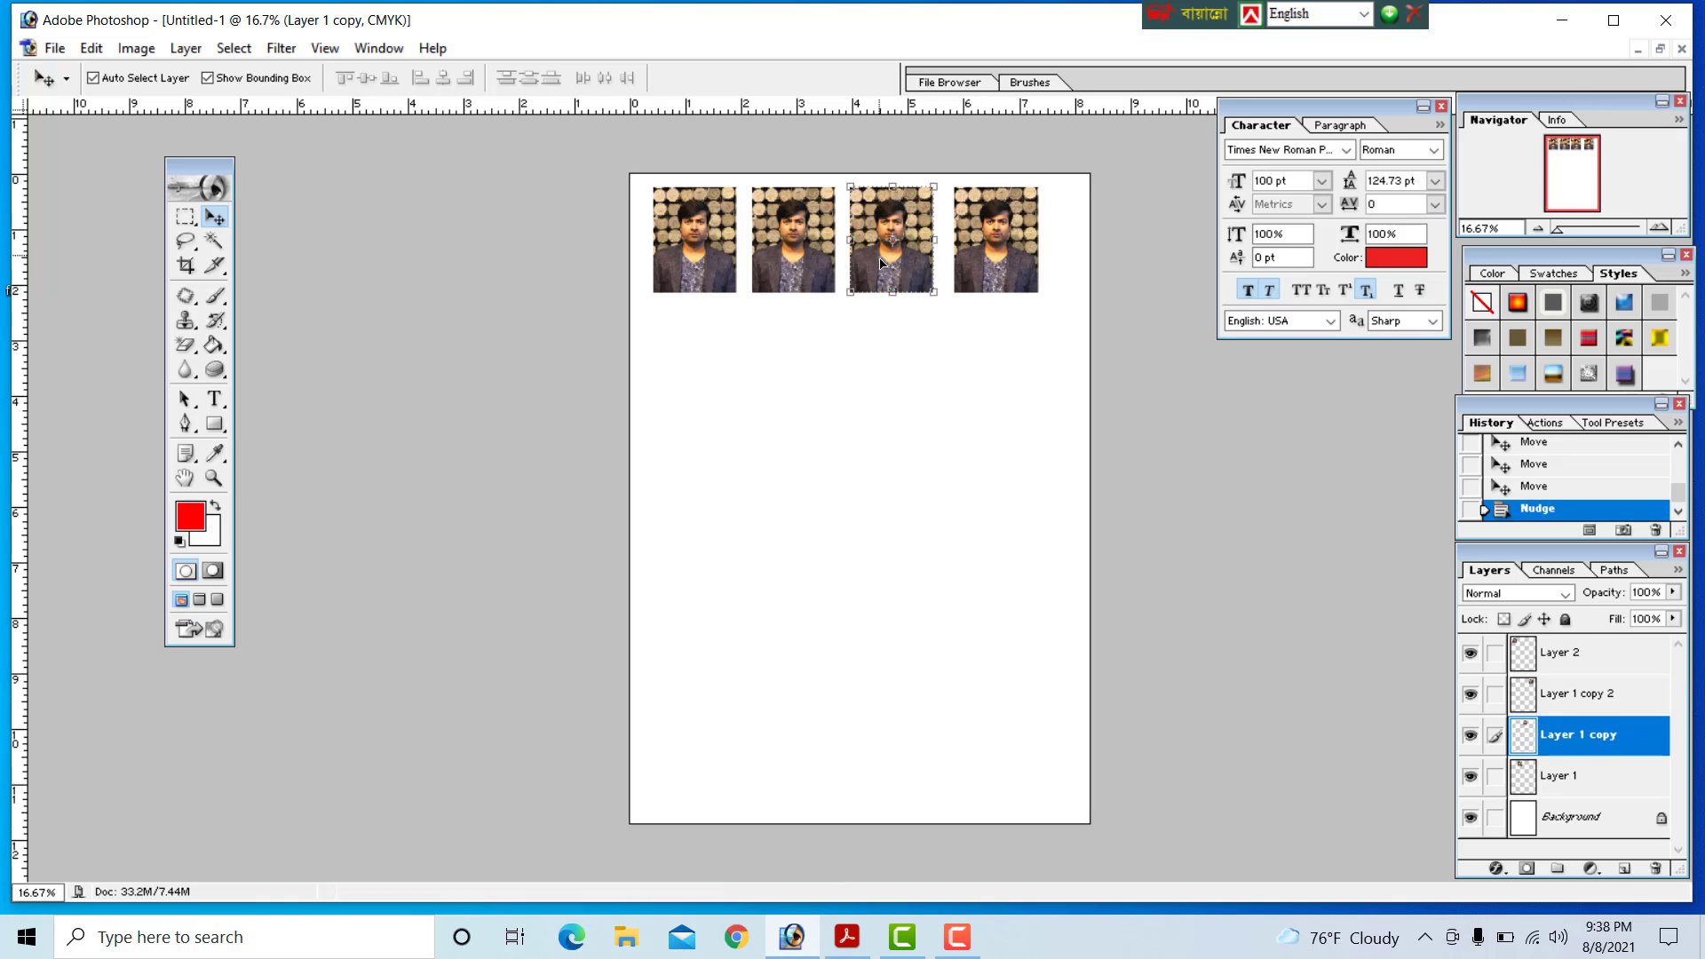
pyautogui.press('Right')
pyautogui.press('Right')
pyautogui.click(799, 284)
pyautogui.press('Right')
pyautogui.click(709, 288)
pyautogui.press('Right')
pyautogui.press('Right')
pyautogui.click(711, 319)
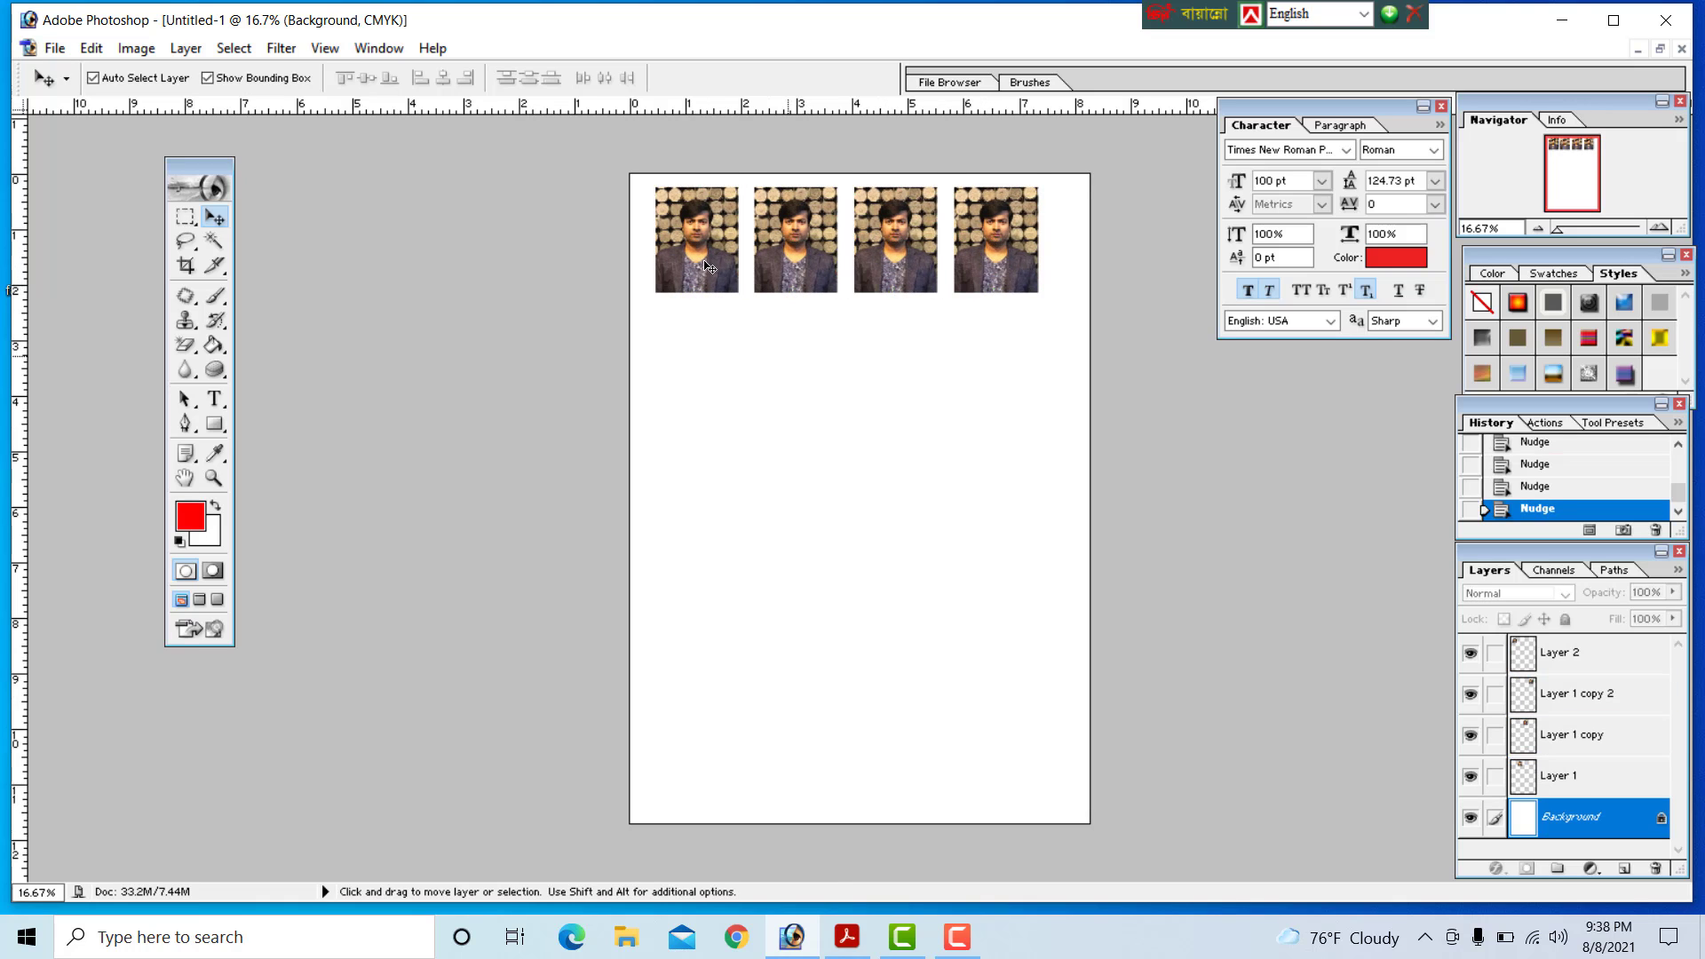
# Step: Select all four portraits together and distribute them evenly in the horizontal direction
pyautogui.click(709, 272)
pyautogui.click(712, 312)
pyautogui.click(709, 272)
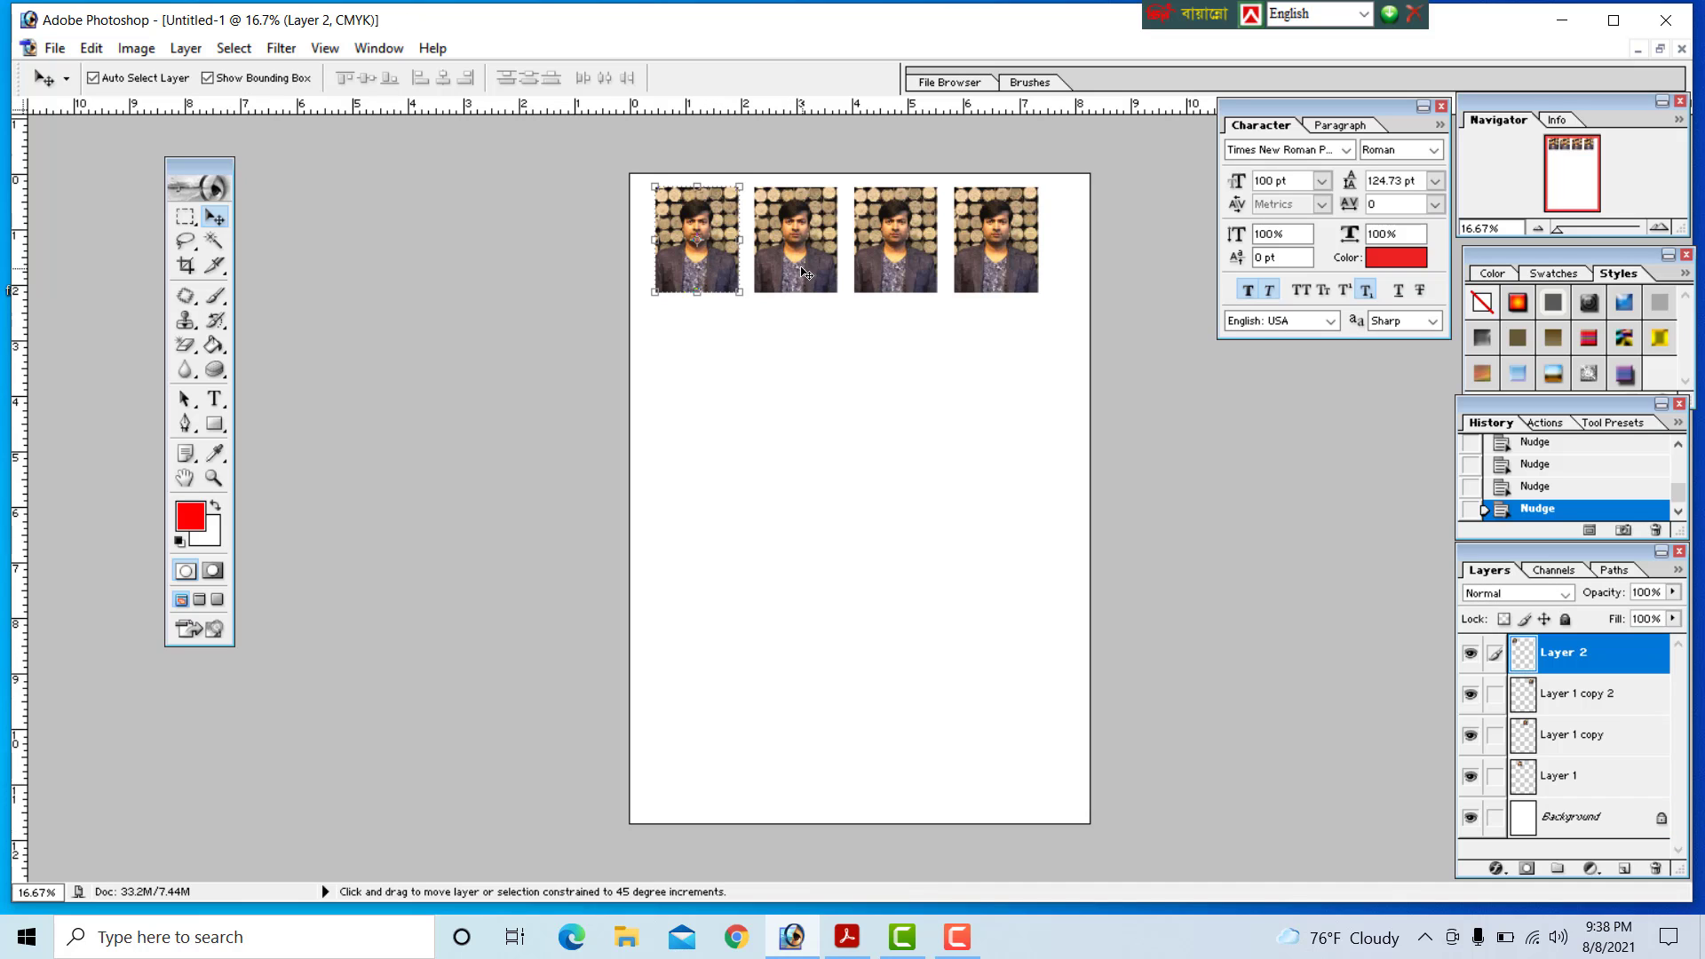
pyautogui.keyDown('shift'); pyautogui.click(798, 265); pyautogui.keyUp('shift')
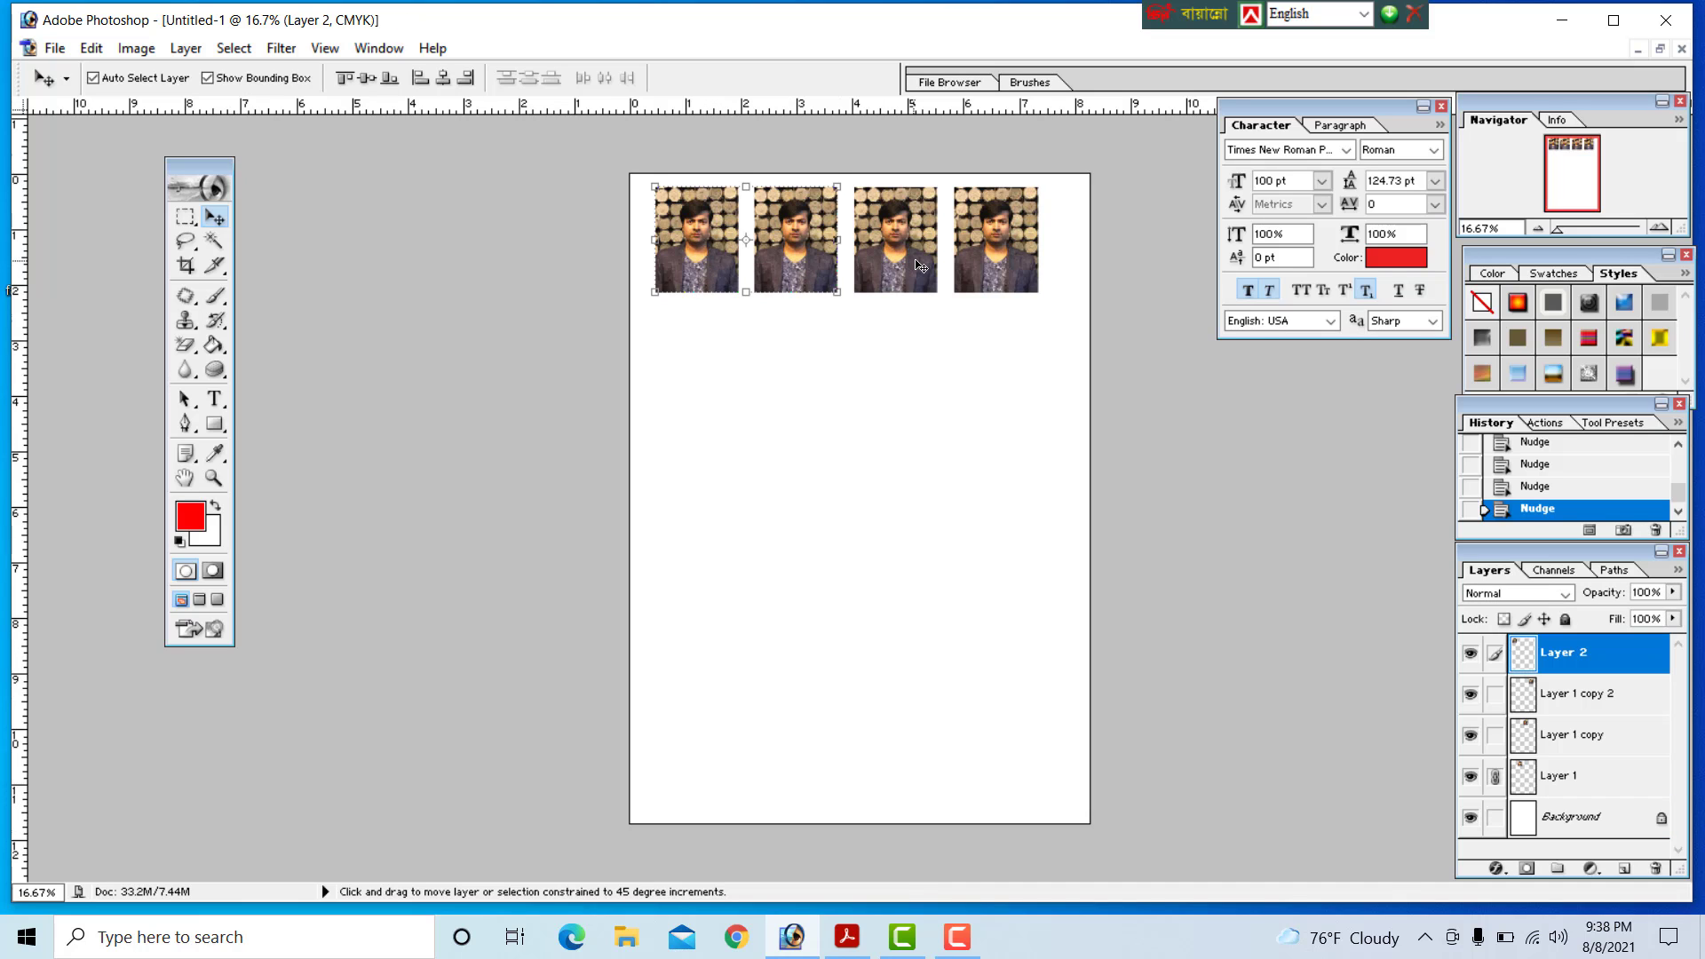
pyautogui.keyDown('shift'); pyautogui.click(920, 265); pyautogui.keyUp('shift')
pyautogui.keyDown('shift'); pyautogui.click(995, 257); pyautogui.keyUp('shift')
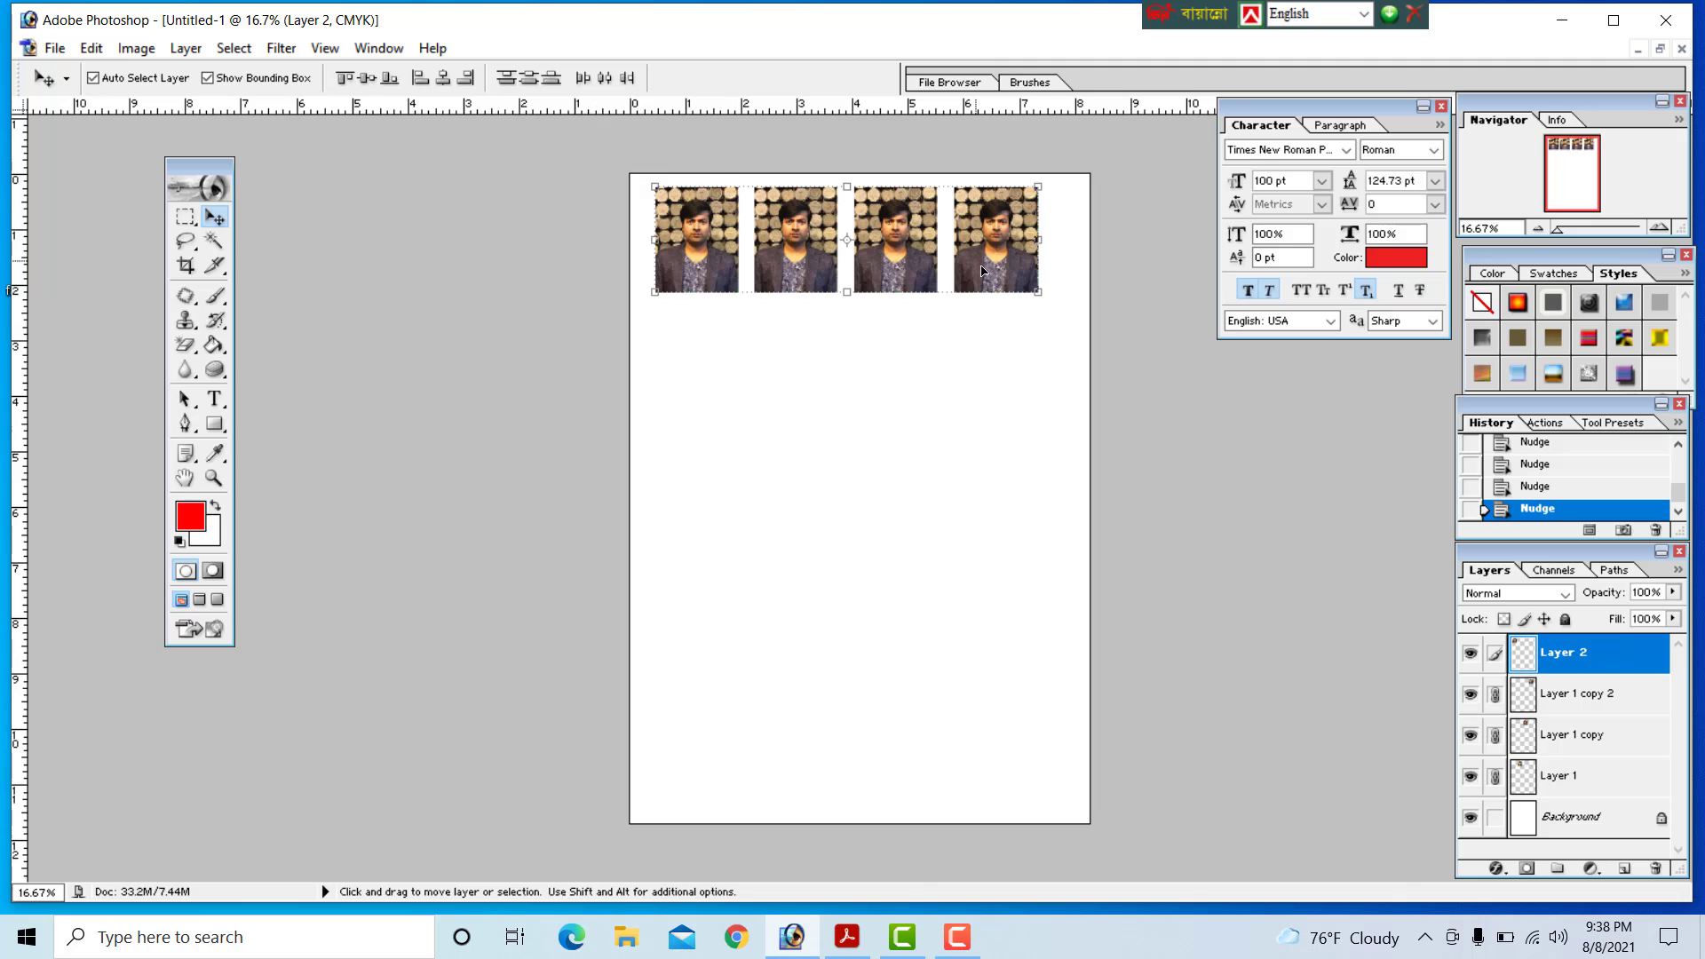
pyautogui.click(604, 78)
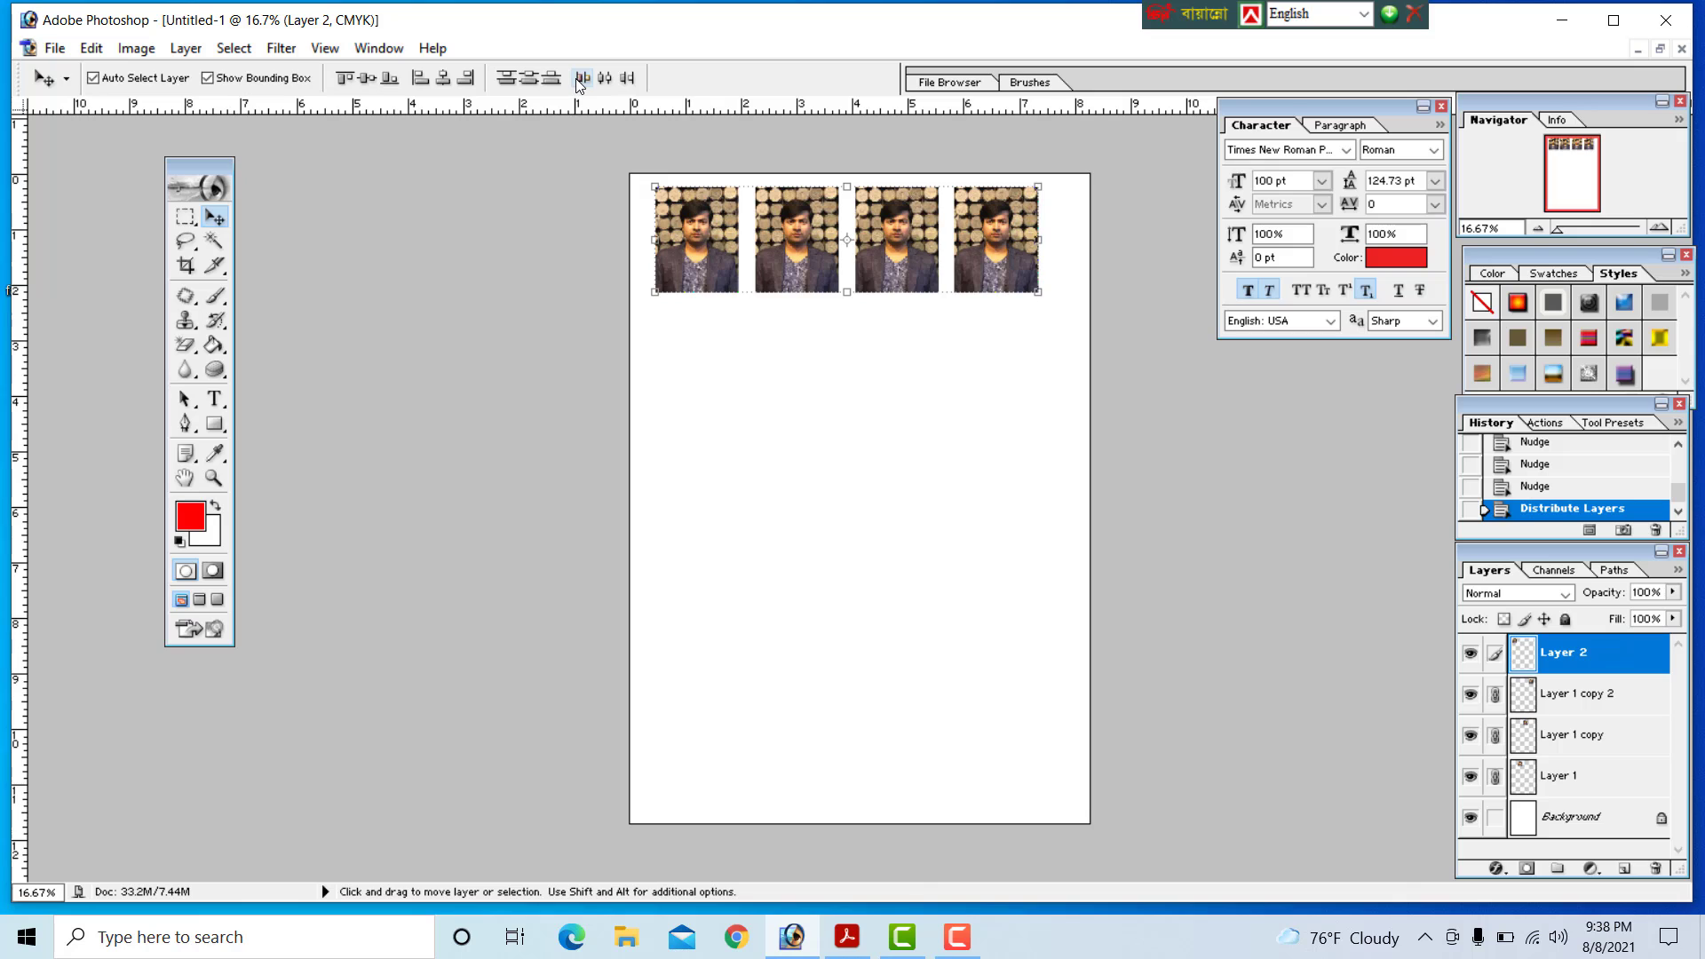
pyautogui.click(603, 79)
pyautogui.click(604, 79)
pyautogui.click(603, 80)
pyautogui.click(959, 357)
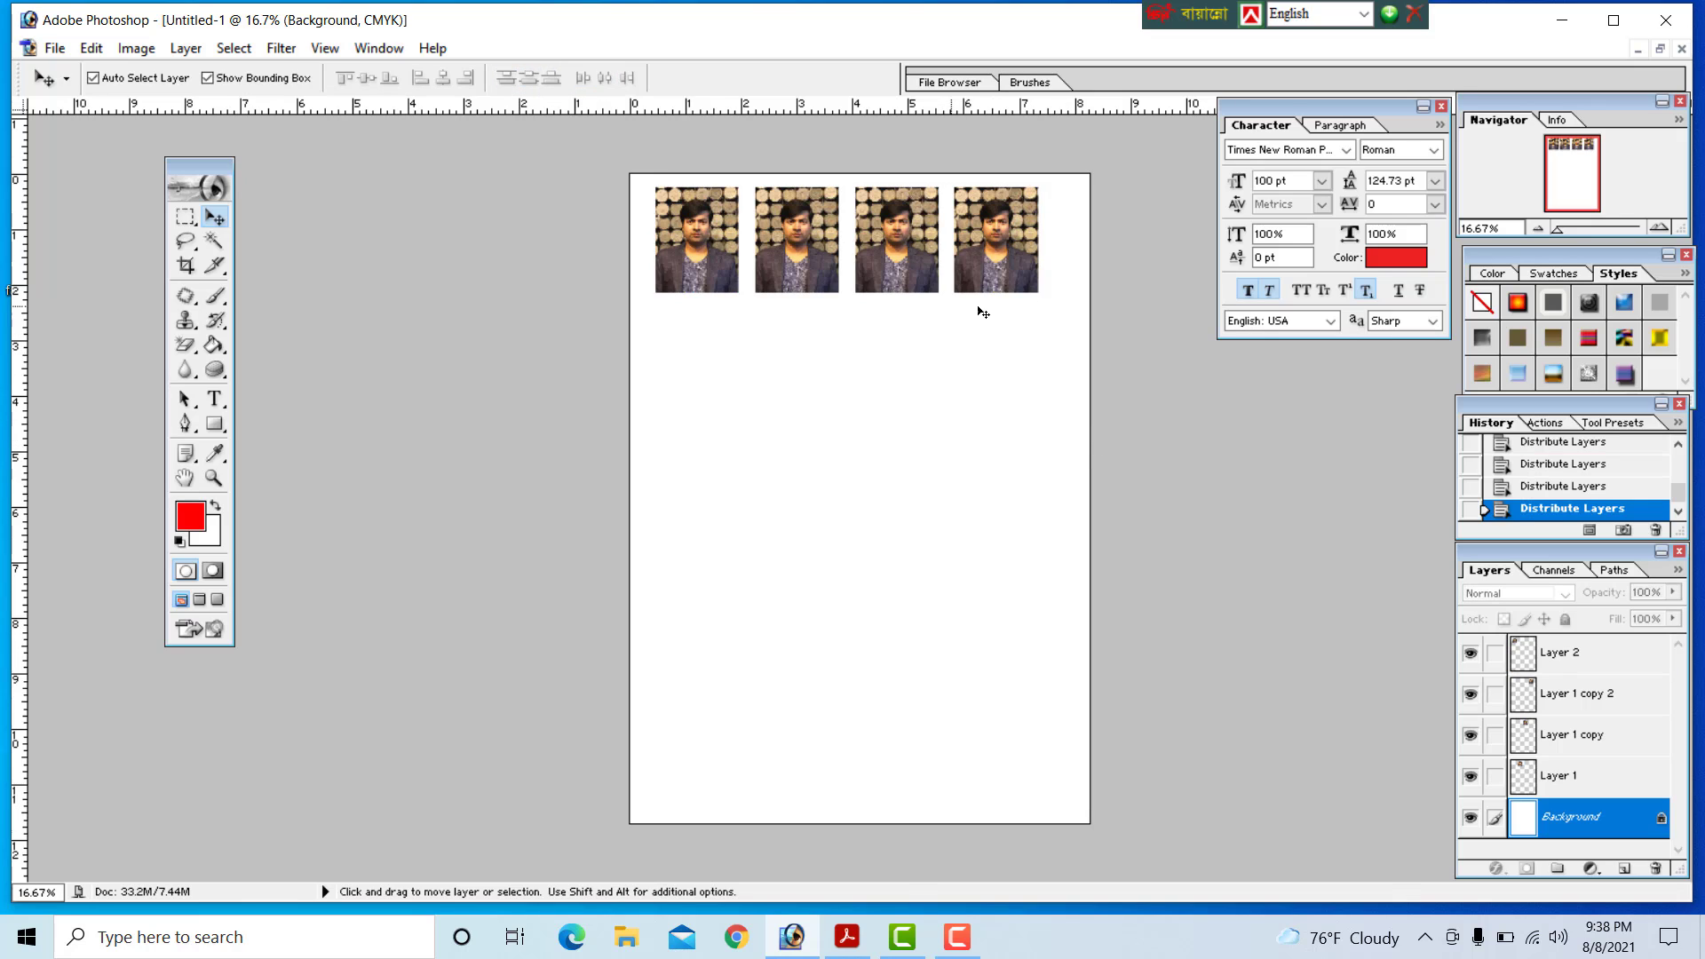
# Step: Shift the linked row of portraits right to centre it across the page, and merge the linked layers into one
pyautogui.click(967, 257)
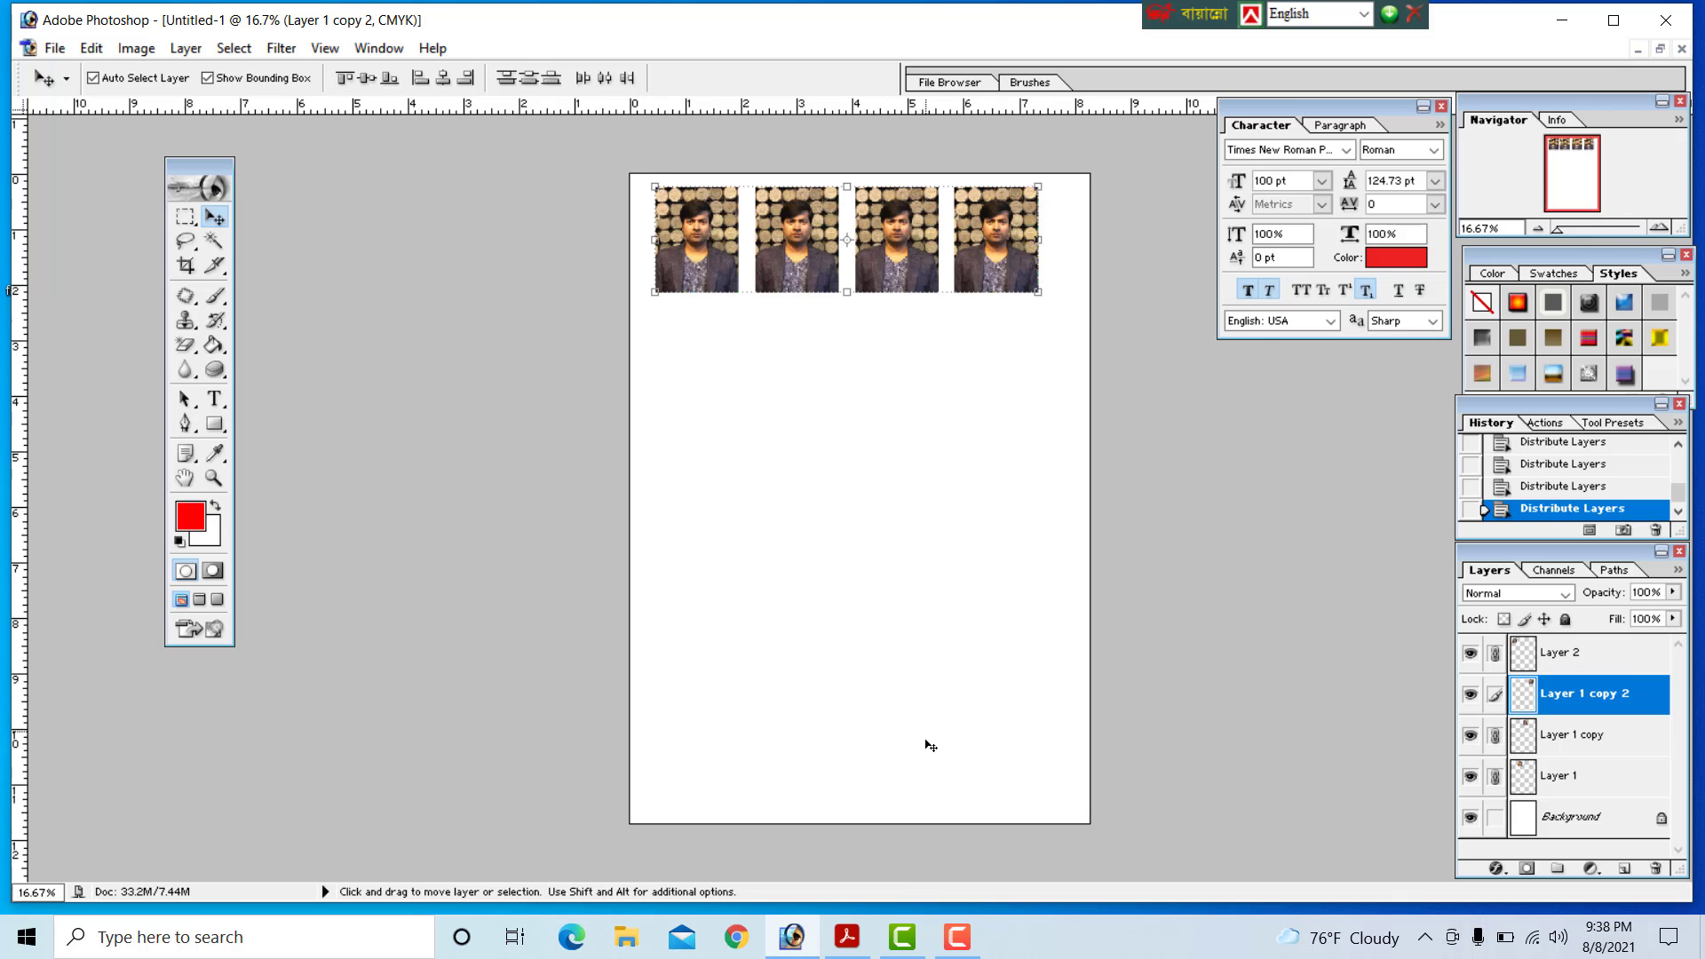
pyautogui.moveTo(999, 257)
pyautogui.mouseDown()
pyautogui.moveTo(1003, 327)
pyautogui.moveTo(1015, 263)
pyautogui.mouseUp()
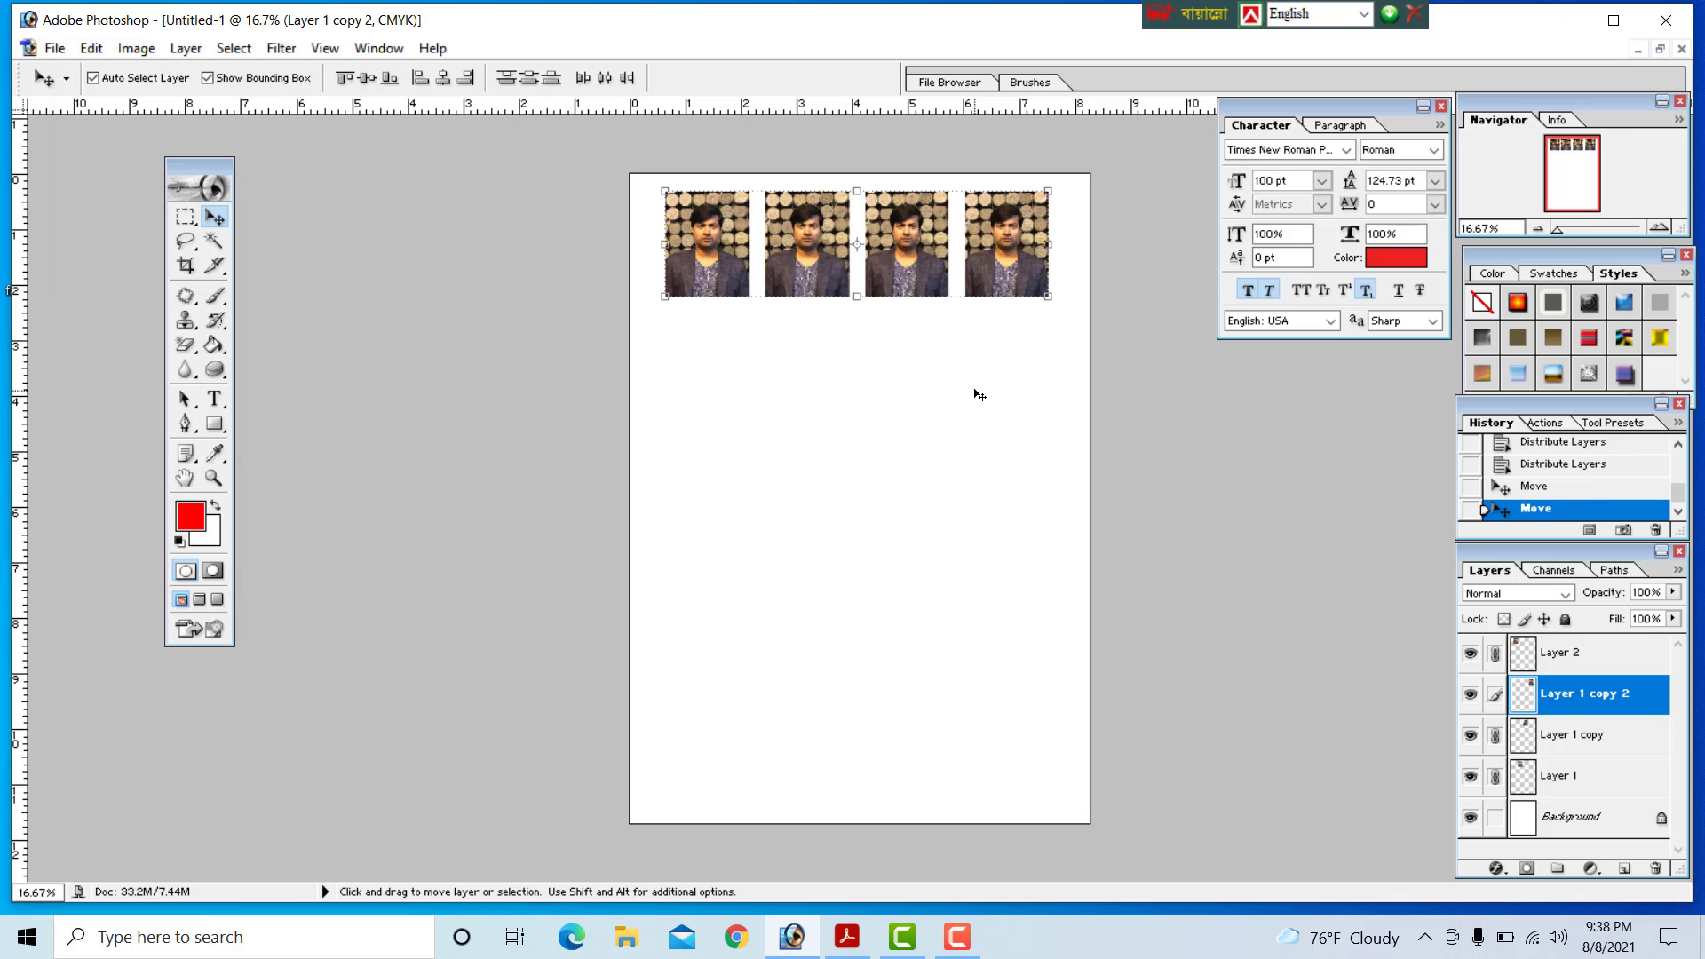
pyautogui.hotkey('ctrl', 'e')
pyautogui.moveTo(925, 260); pyautogui.dragTo(917, 352)
pyautogui.click(926, 248)
pyautogui.hotkey('ctrl', 'z')
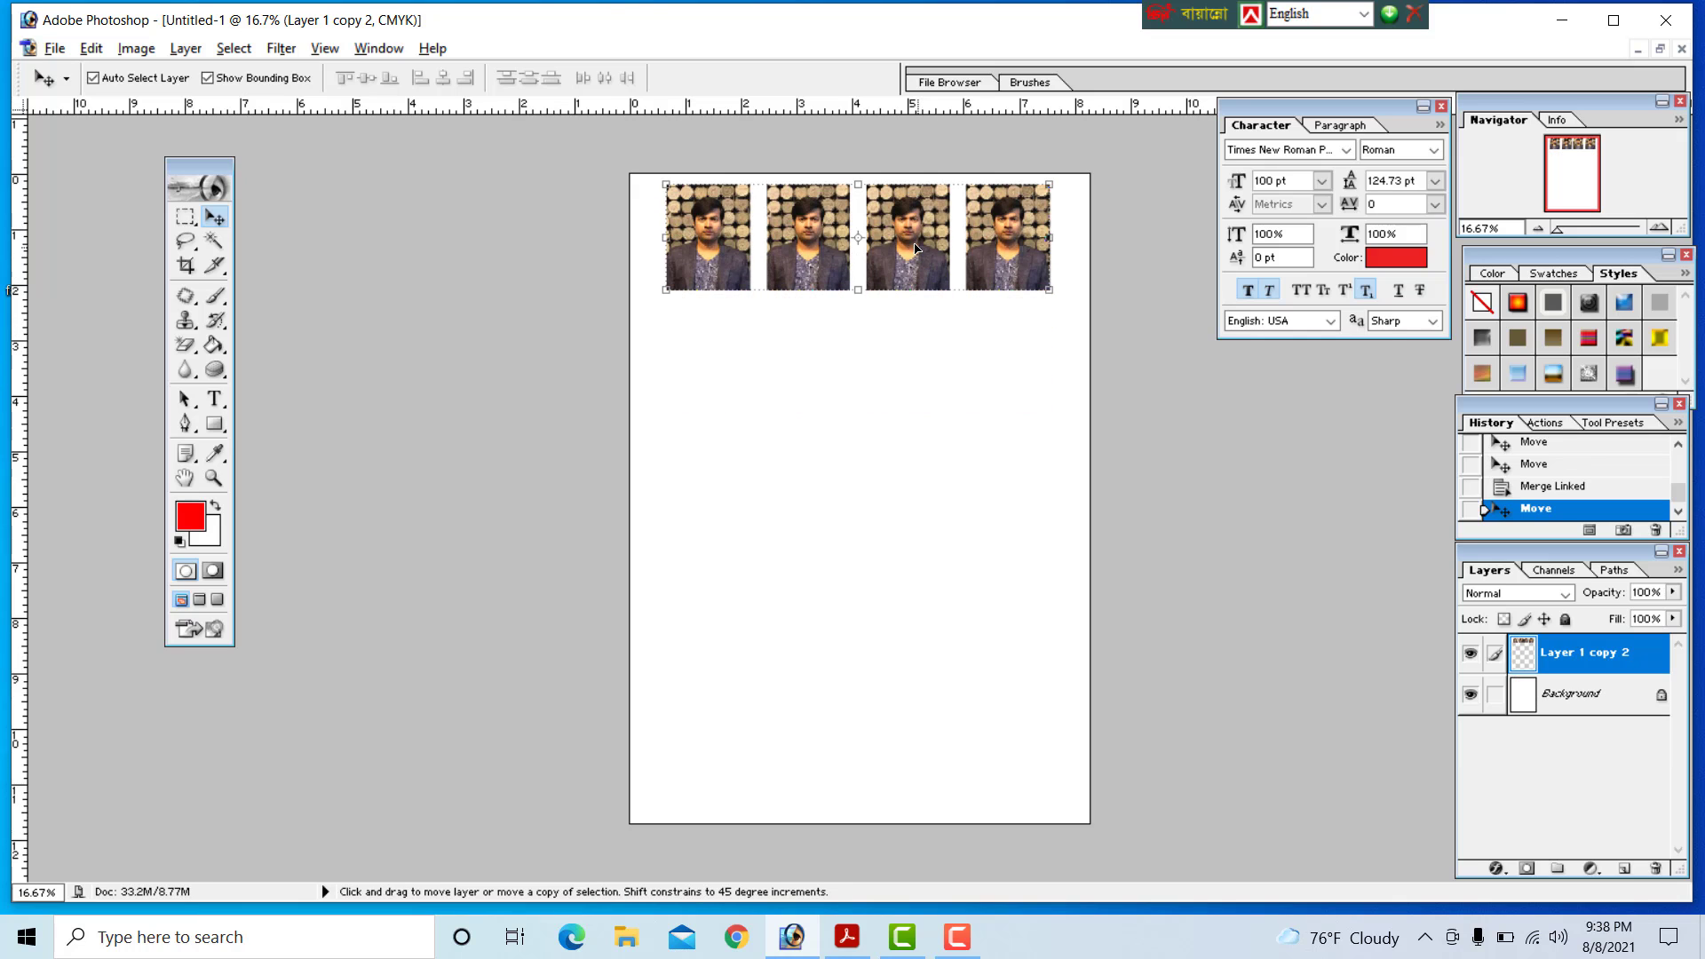
# Step: Duplicate the merged row four times down the page, filling it with five rows of four portraits
pyautogui.moveTo(918, 249); pyautogui.dragTo(909, 733)
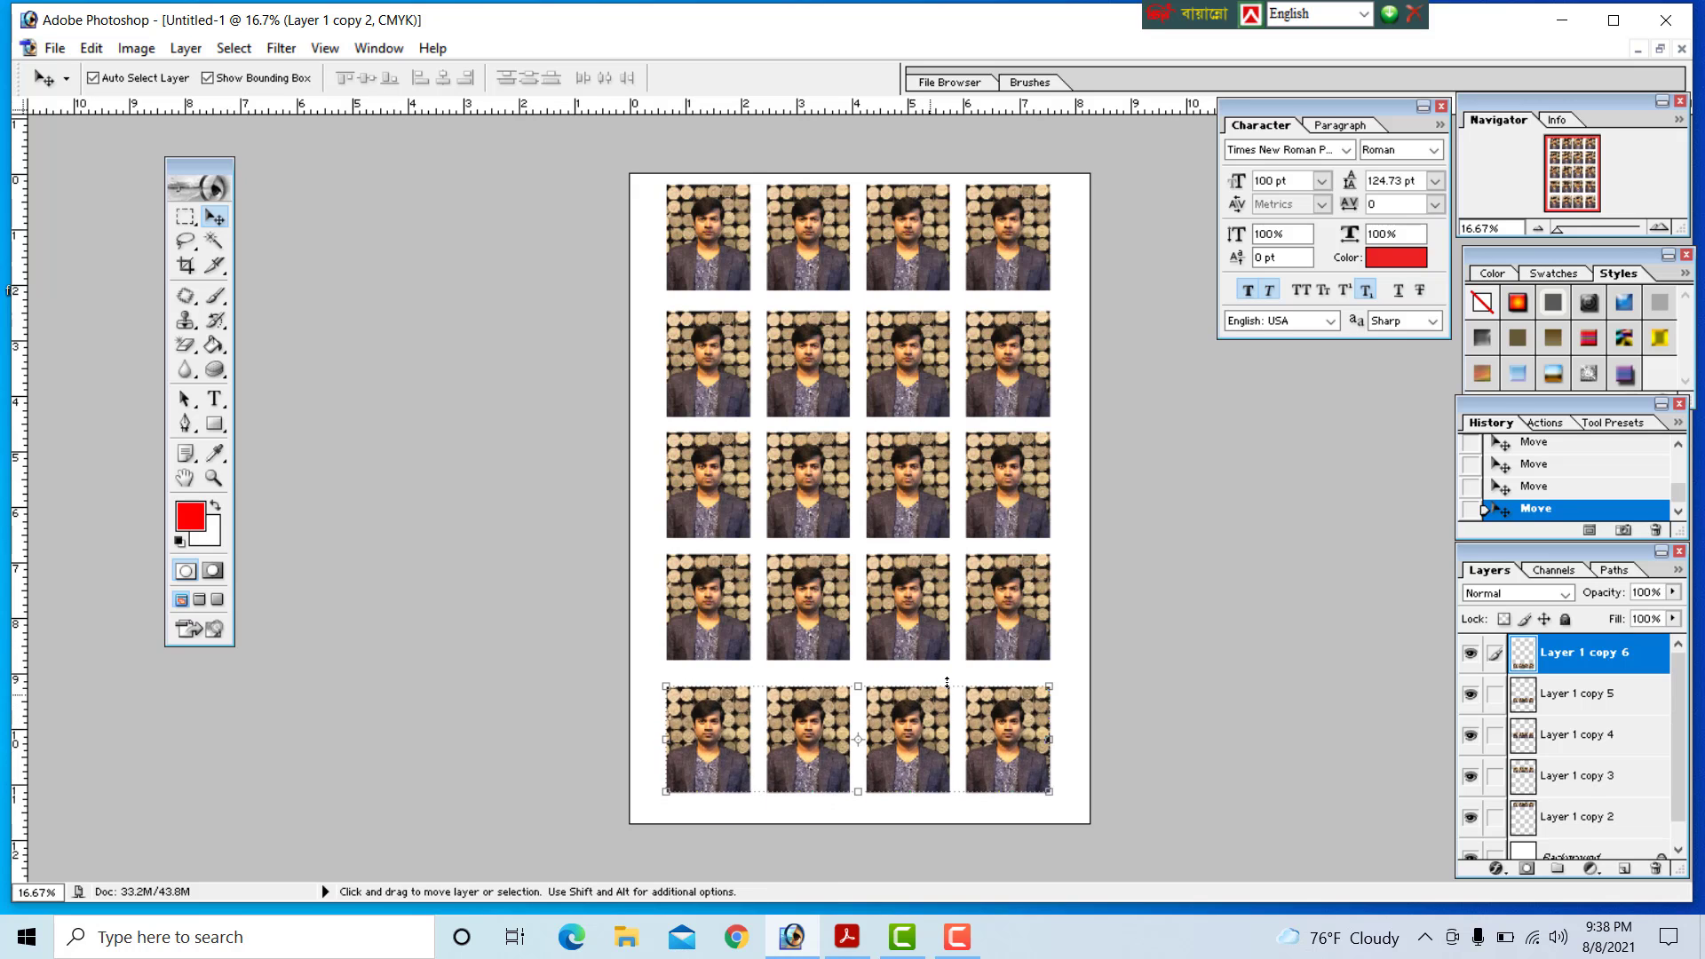
pyautogui.press('f')
pyautogui.press('f')
pyautogui.press('f')
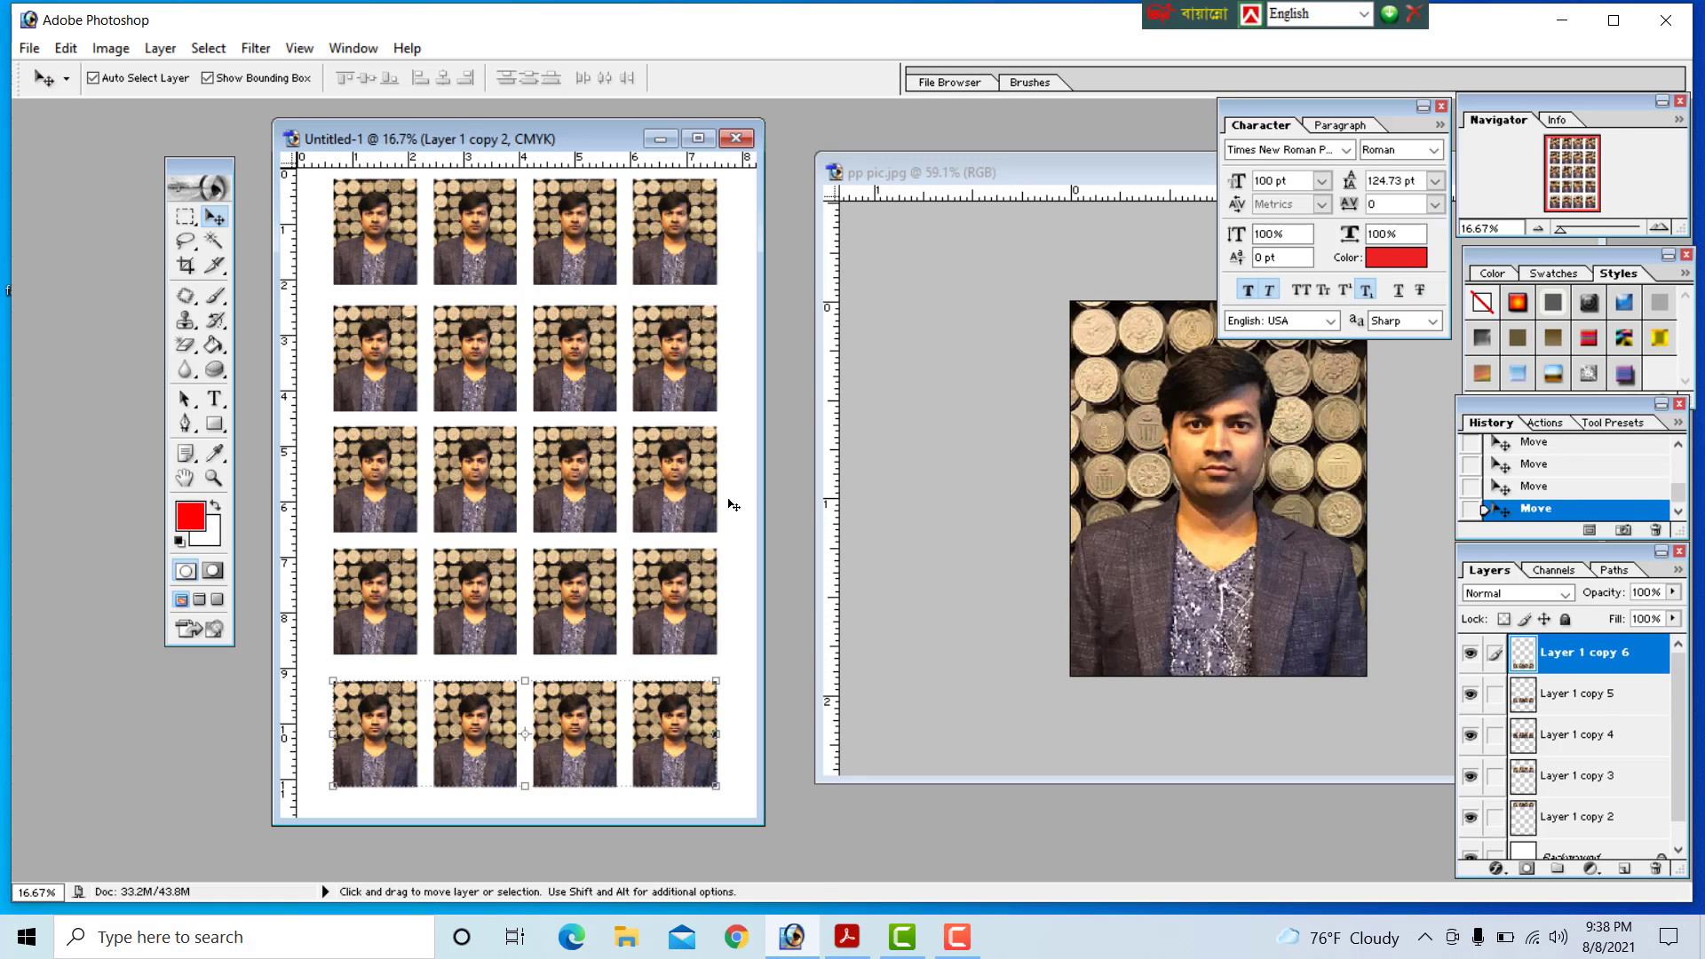
pyautogui.hotkey('ctrl', '-')
pyautogui.hotkey('ctrl', '-')
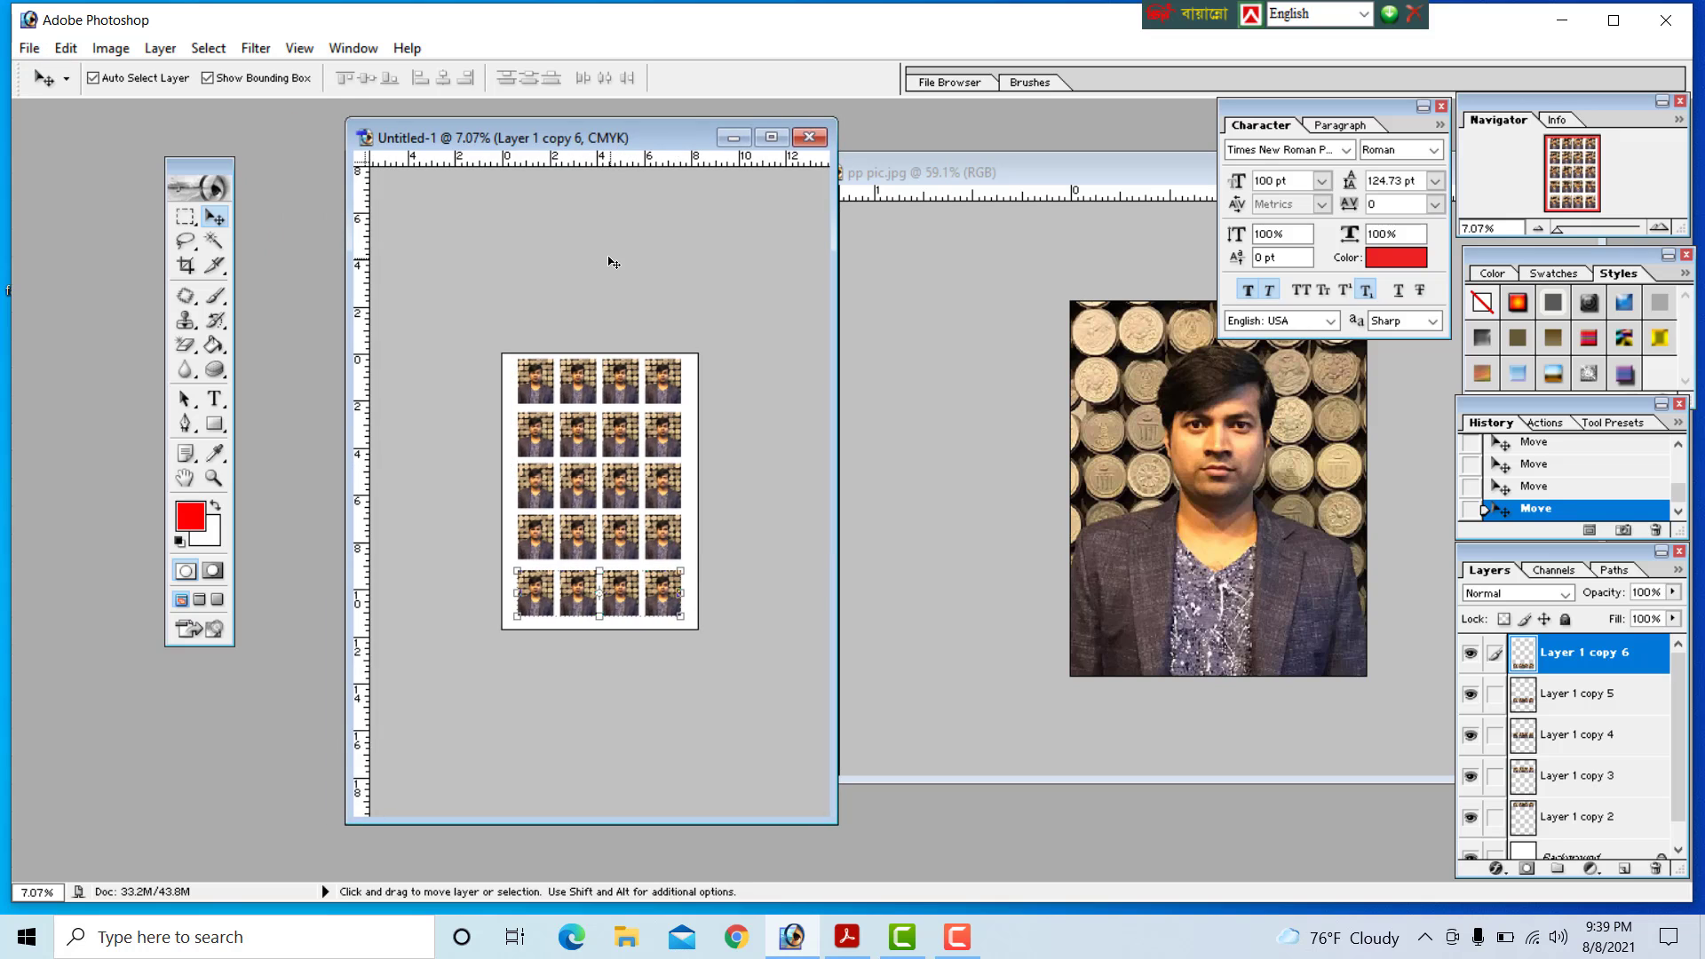
# Step: Open the print settings for the portrait sheet and keep Microsoft Print to PDF as the printer
pyautogui.click(30, 49)
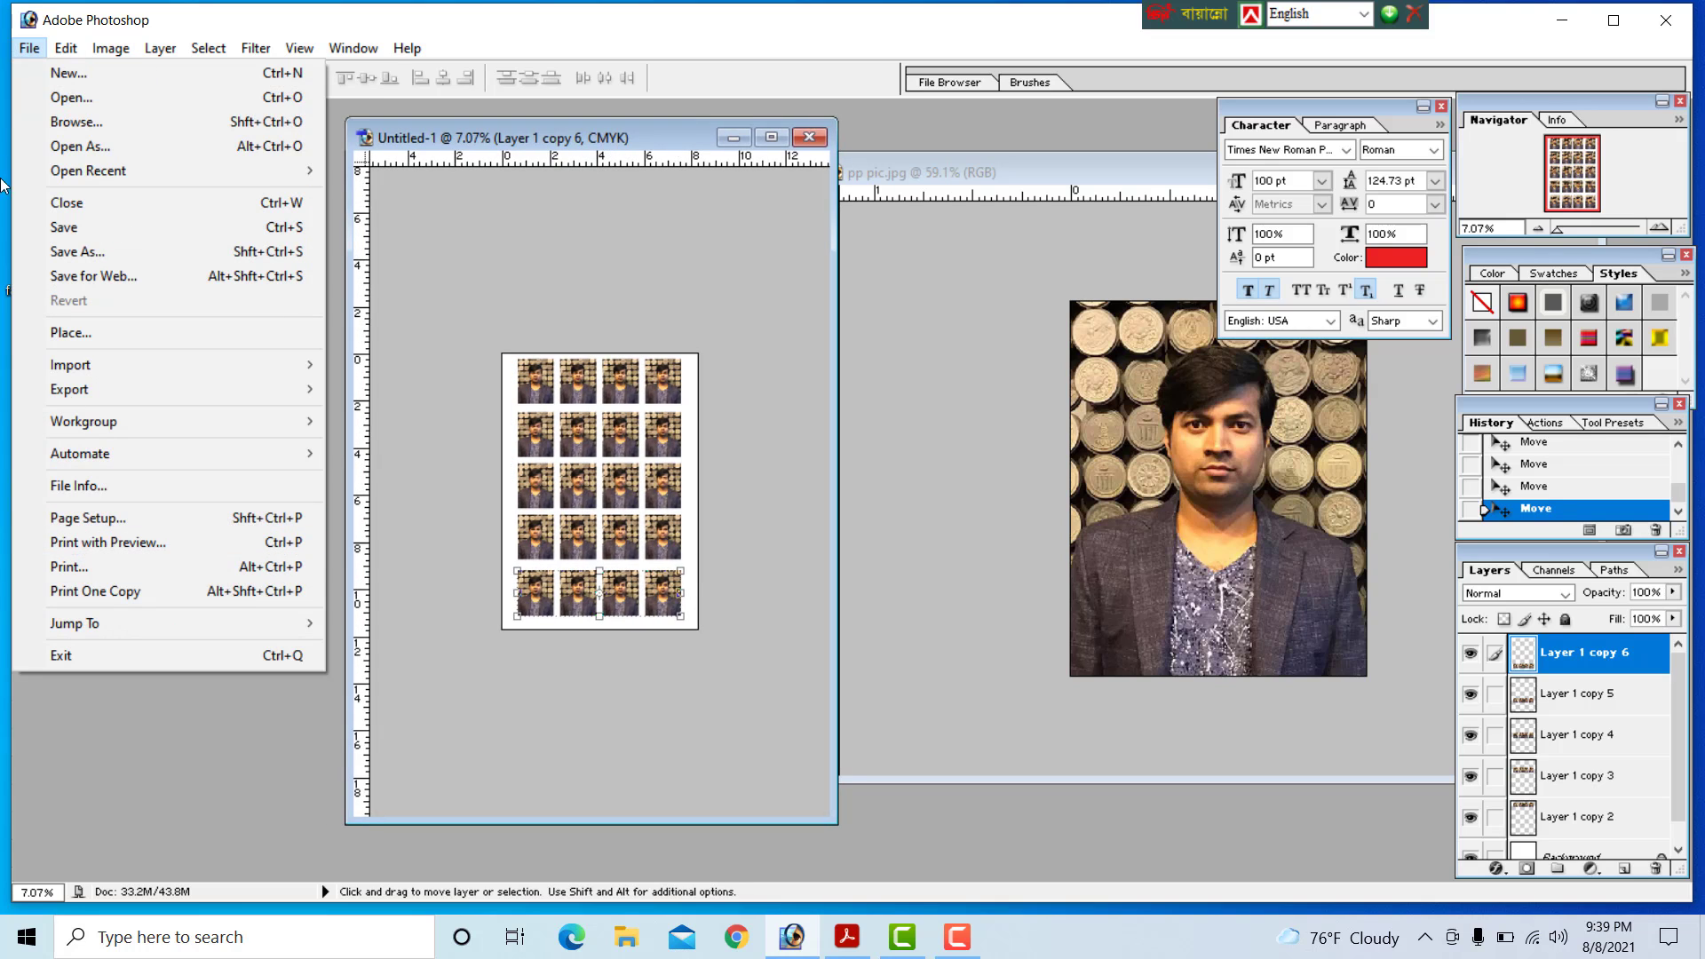
pyautogui.click(123, 568)
pyautogui.click(804, 366)
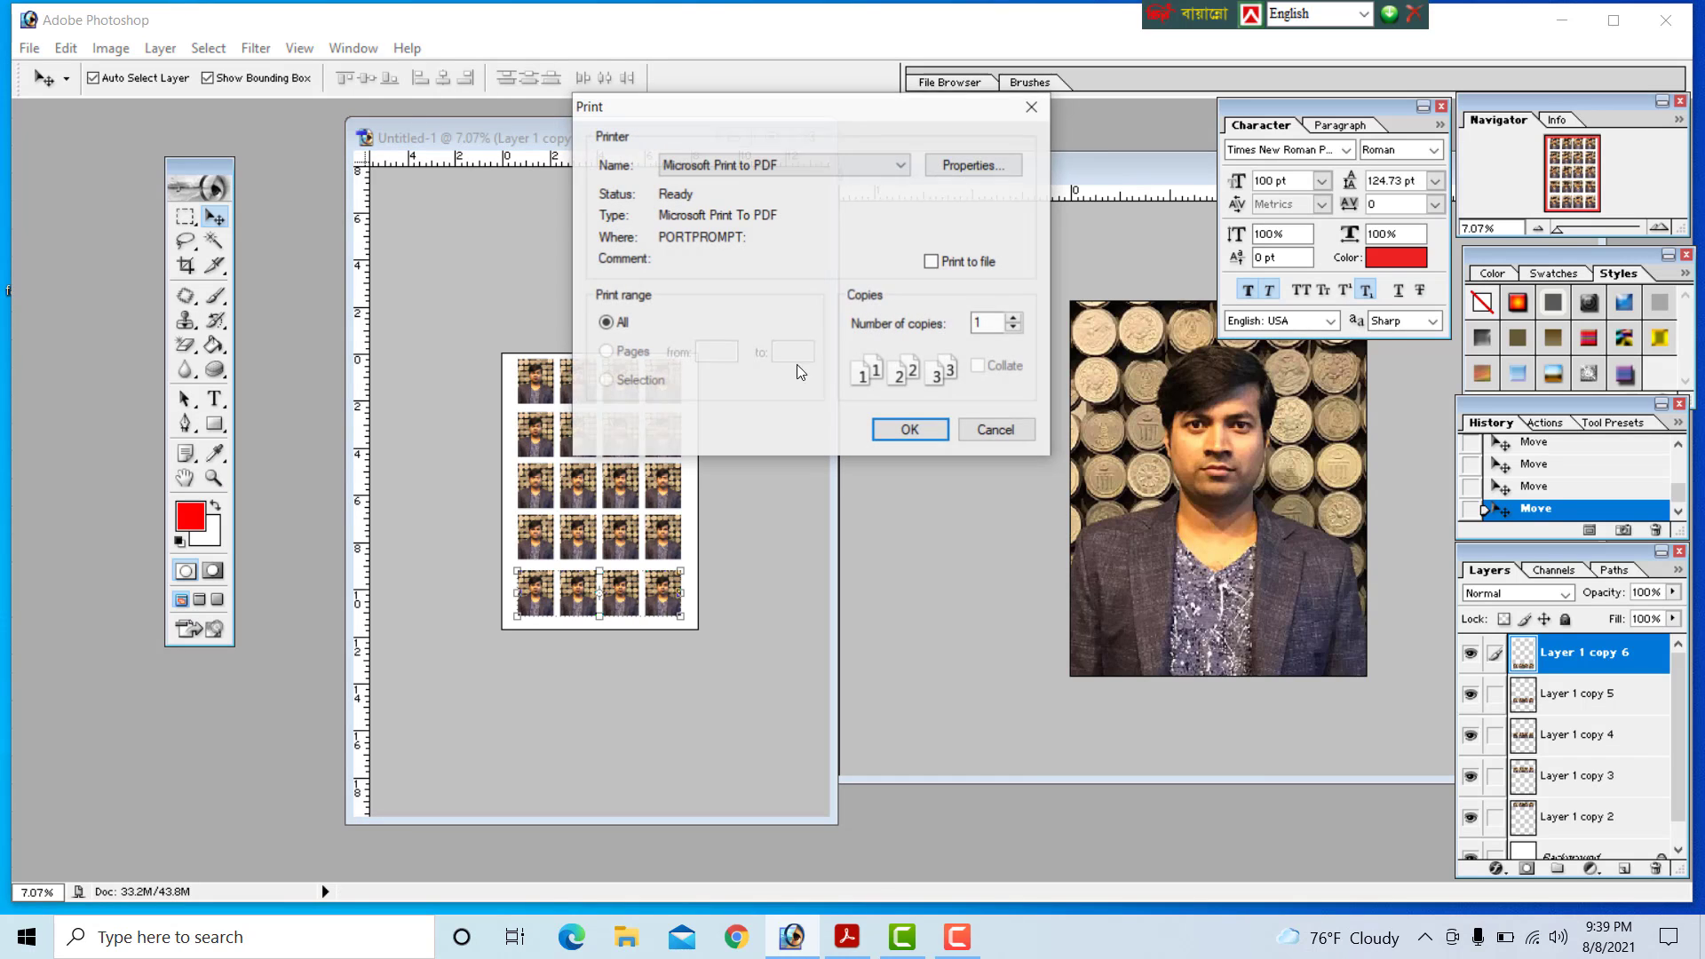
pyautogui.click(801, 168)
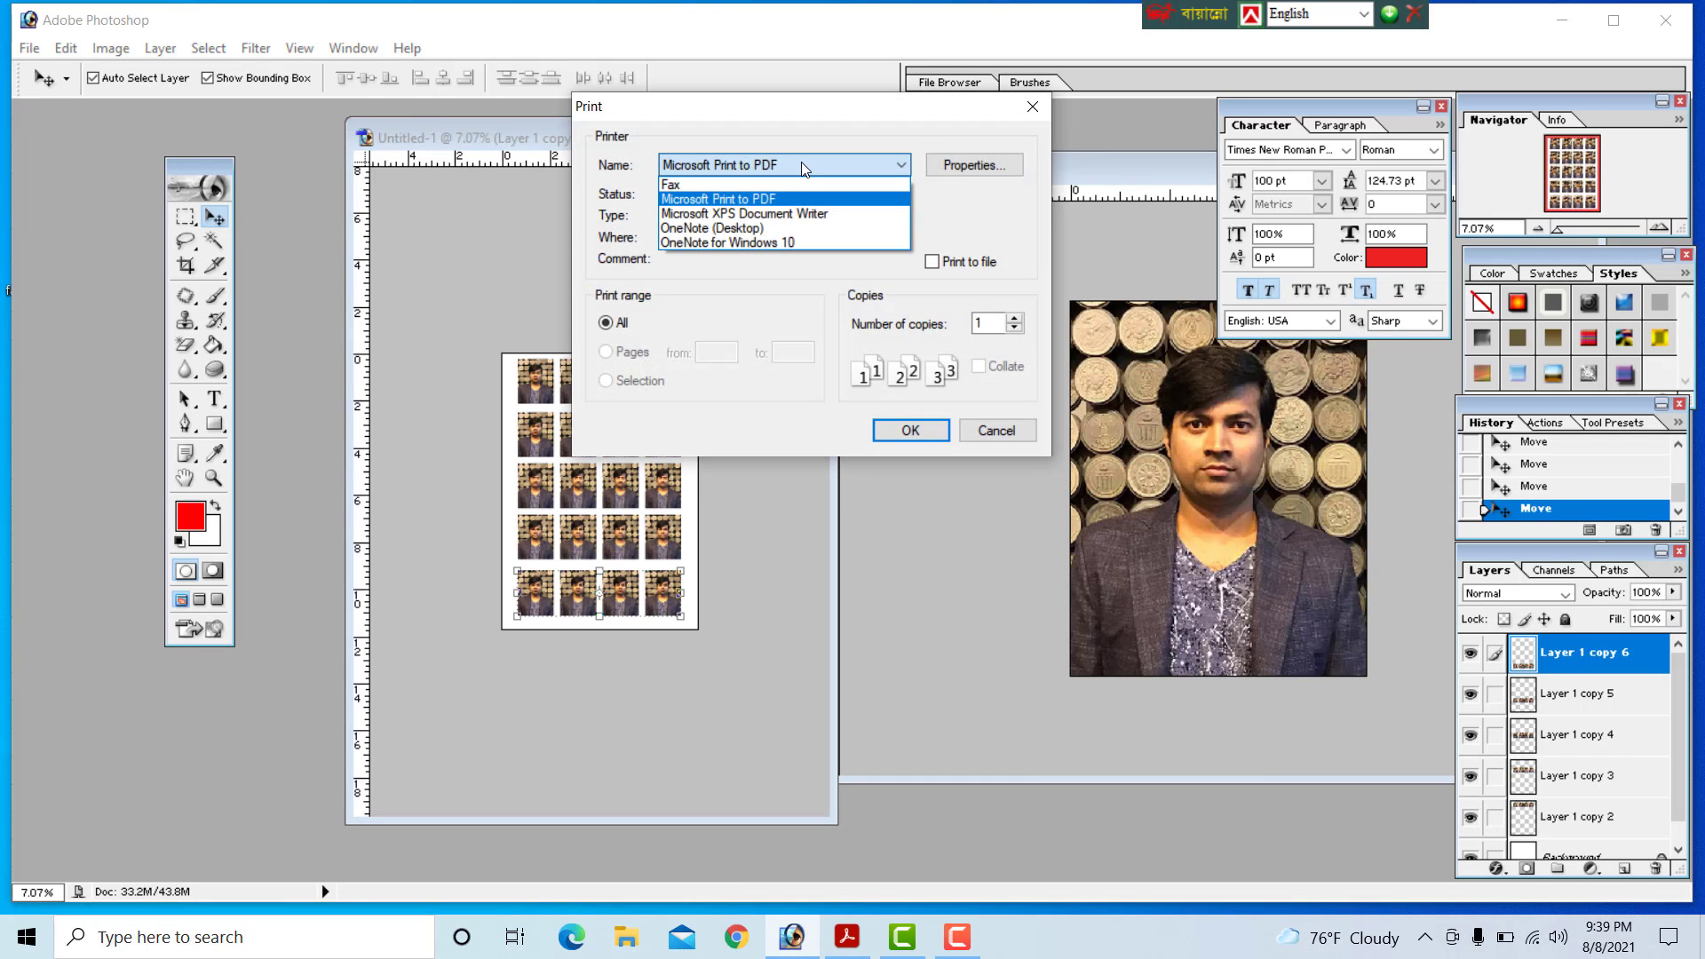
pyautogui.click(801, 164)
pyautogui.click(804, 164)
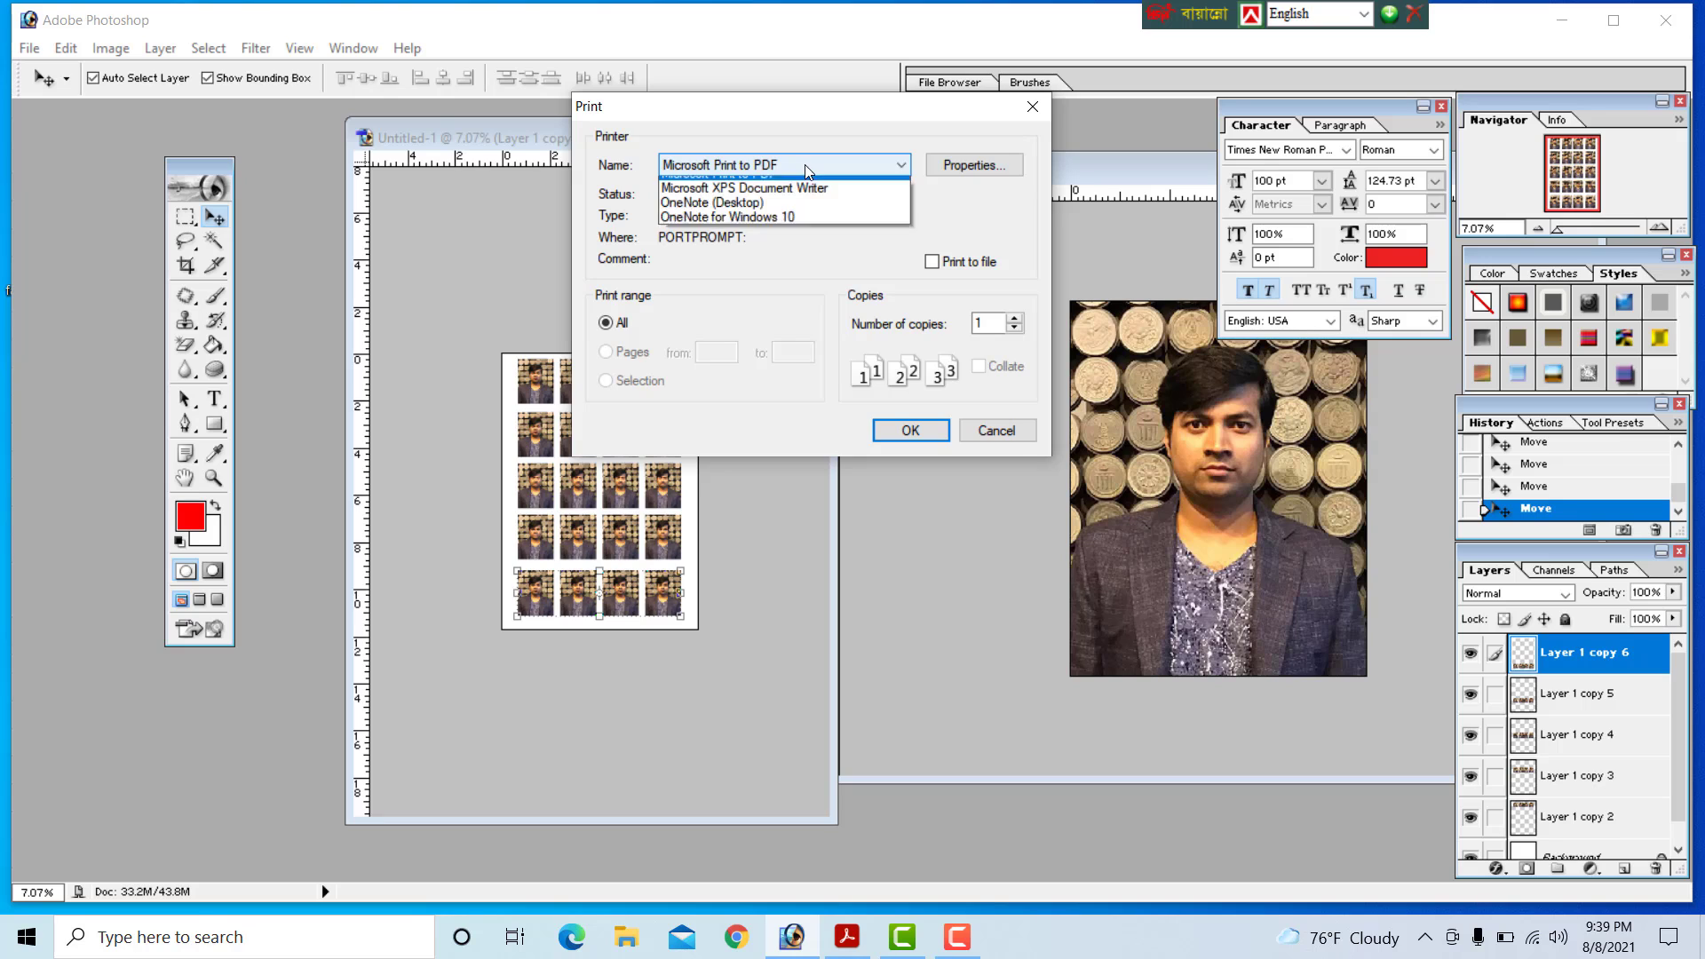
pyautogui.click(808, 170)
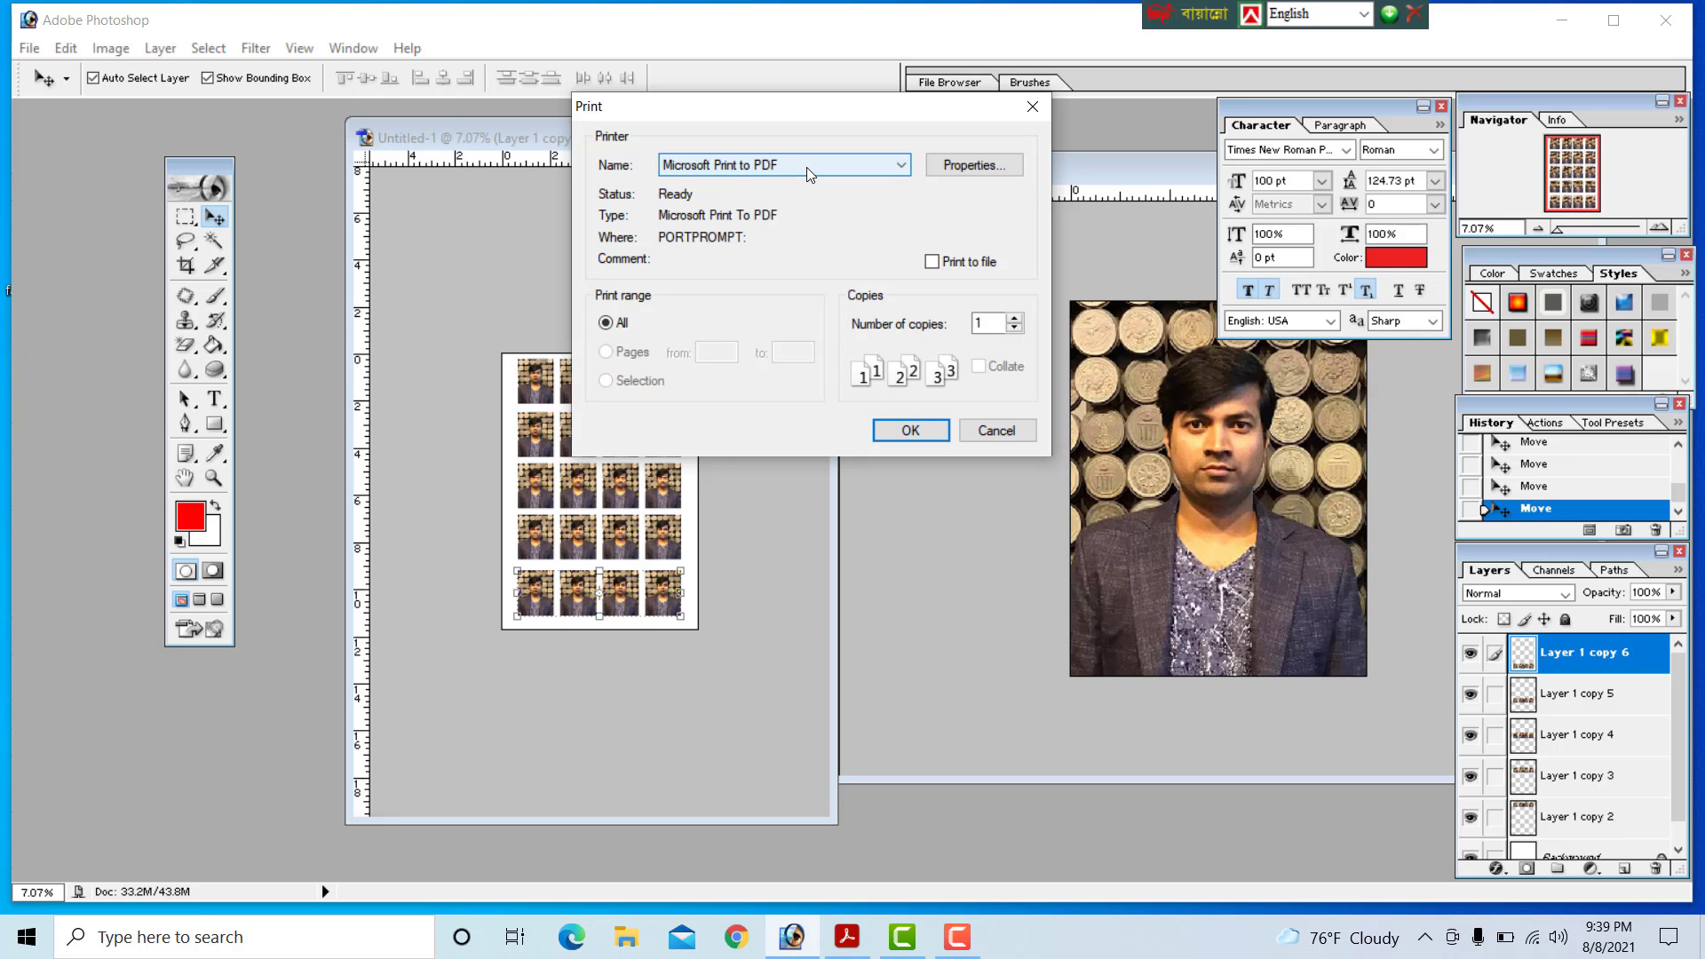
# Step: Set the printer's orientation to Portrait and its paper size to A4, and print the portrait sheet
pyautogui.click(959, 162)
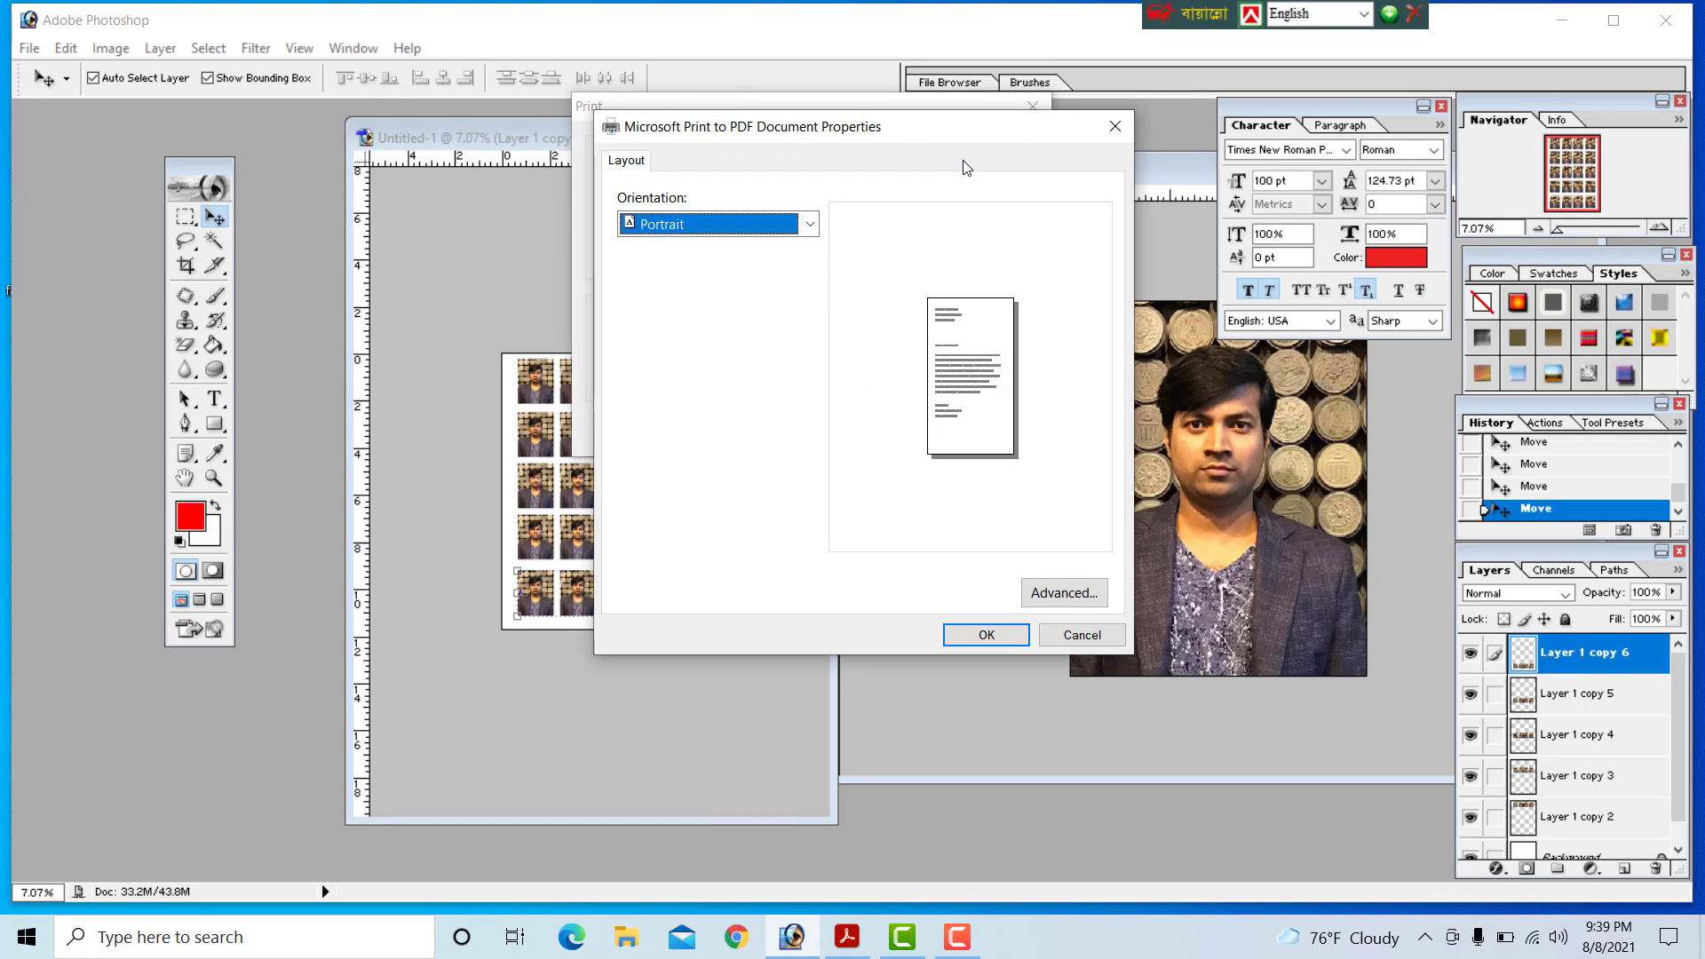
pyautogui.click(782, 224)
pyautogui.click(778, 245)
pyautogui.click(1056, 593)
pyautogui.click(827, 275)
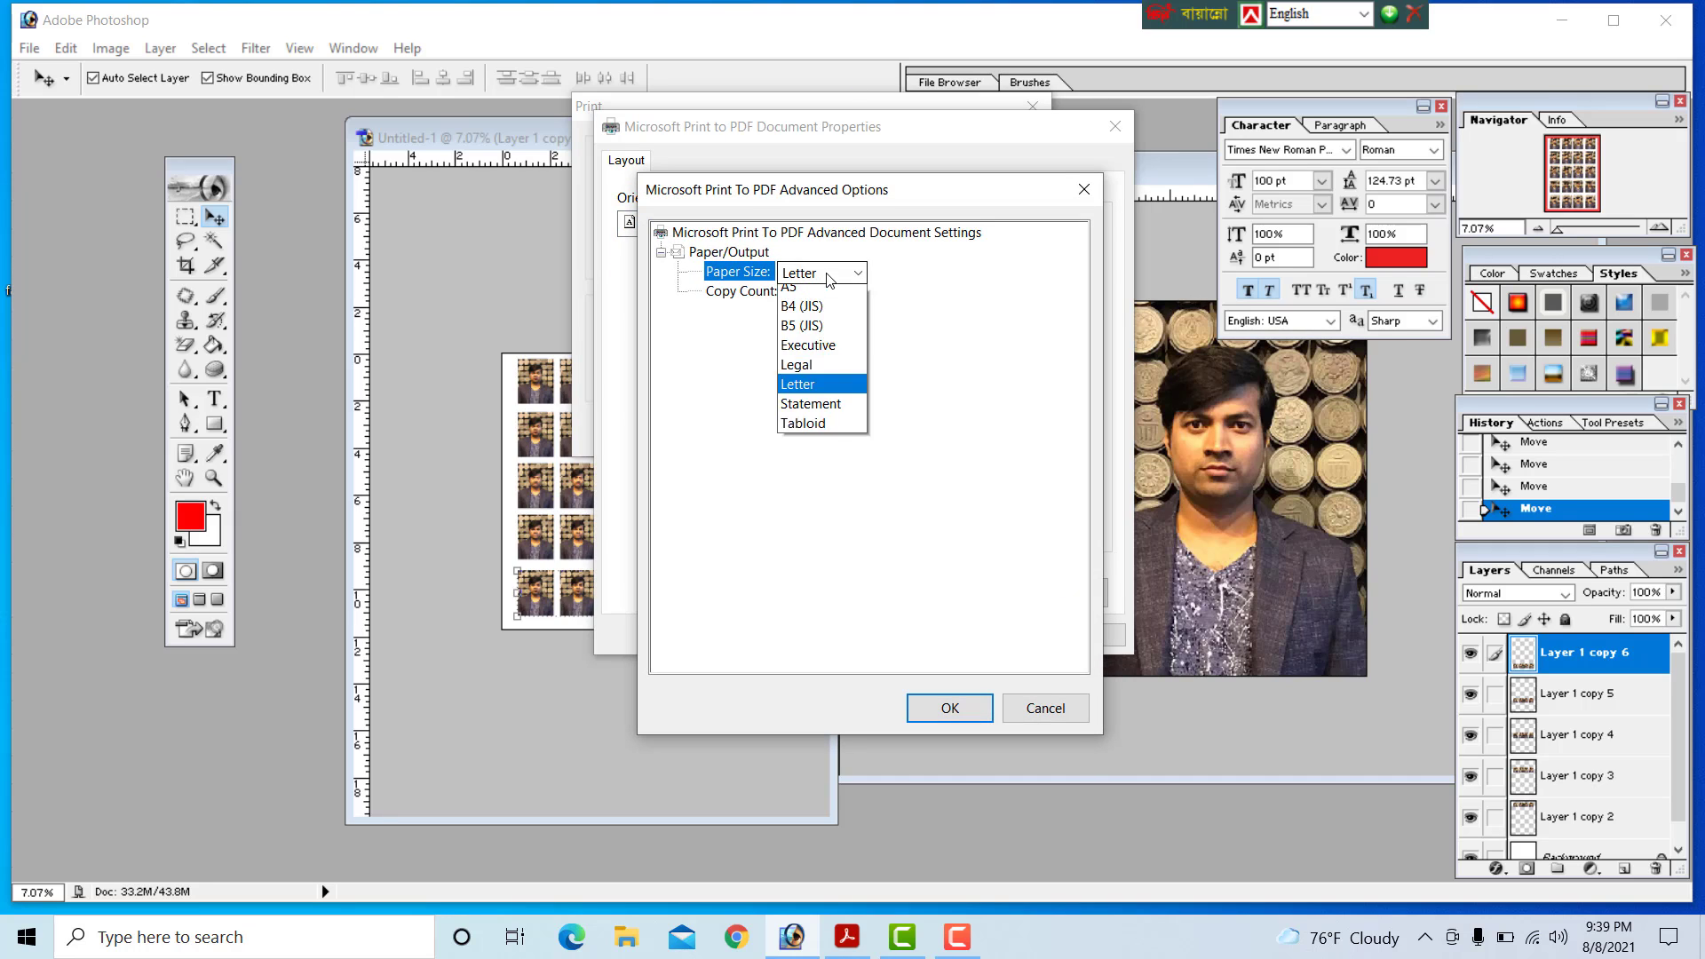
pyautogui.scroll(1, 828, 279)
pyautogui.click(812, 315)
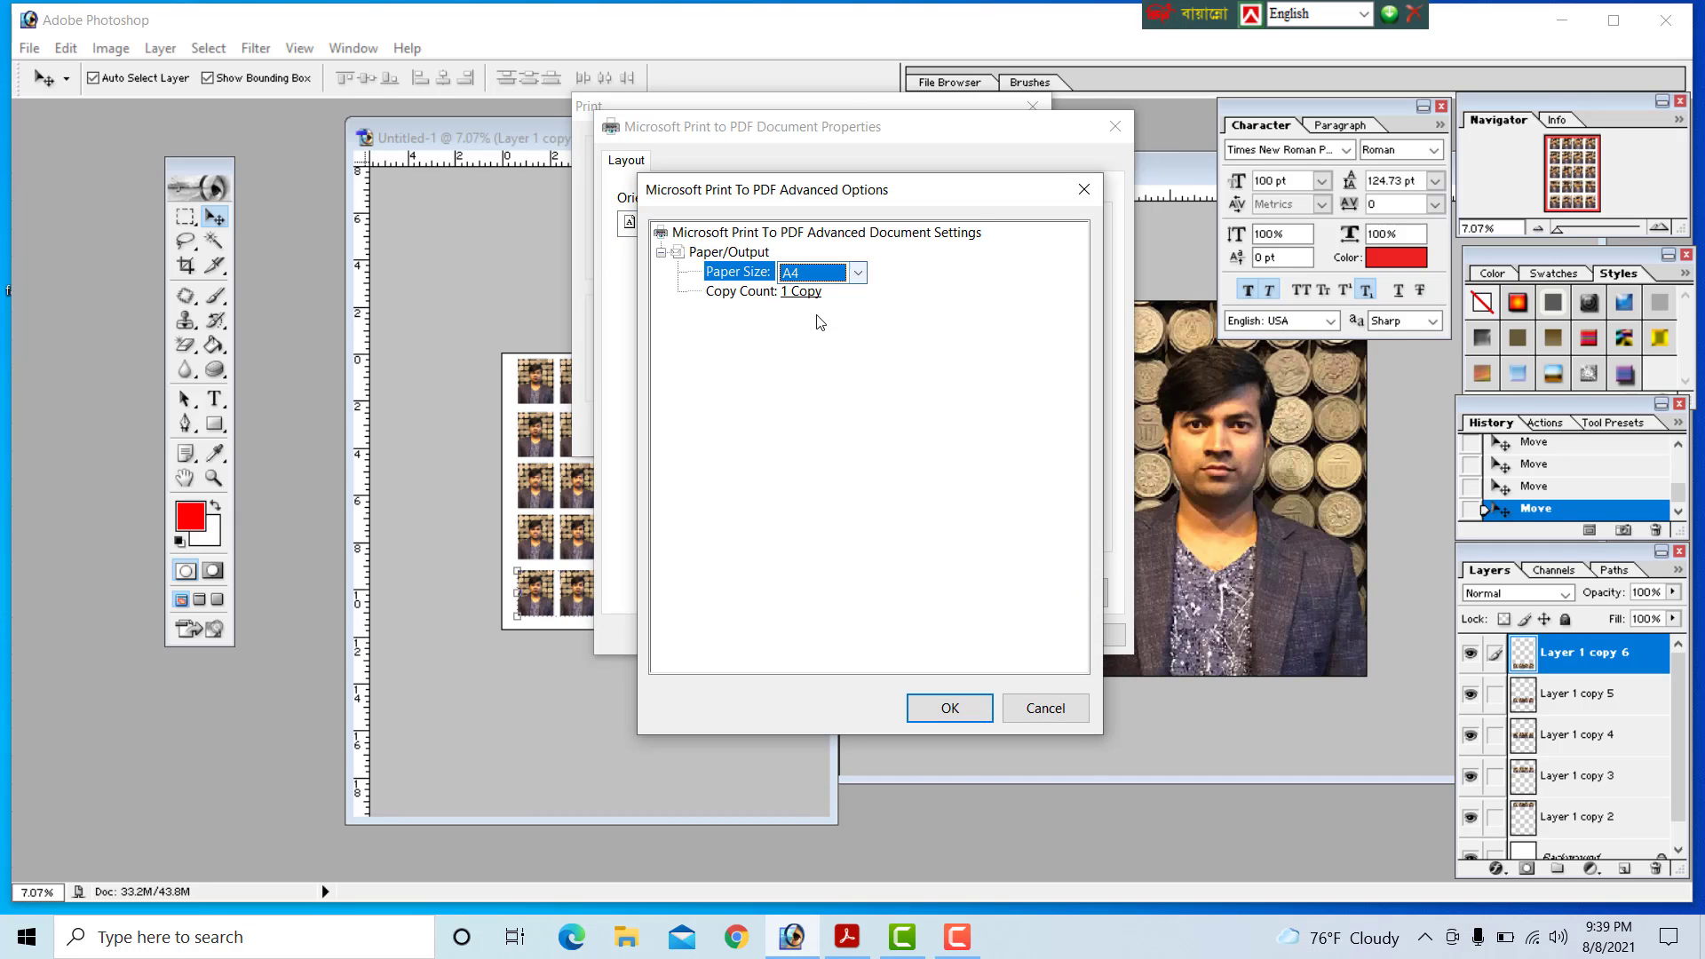
pyautogui.click(928, 700)
pyautogui.click(981, 633)
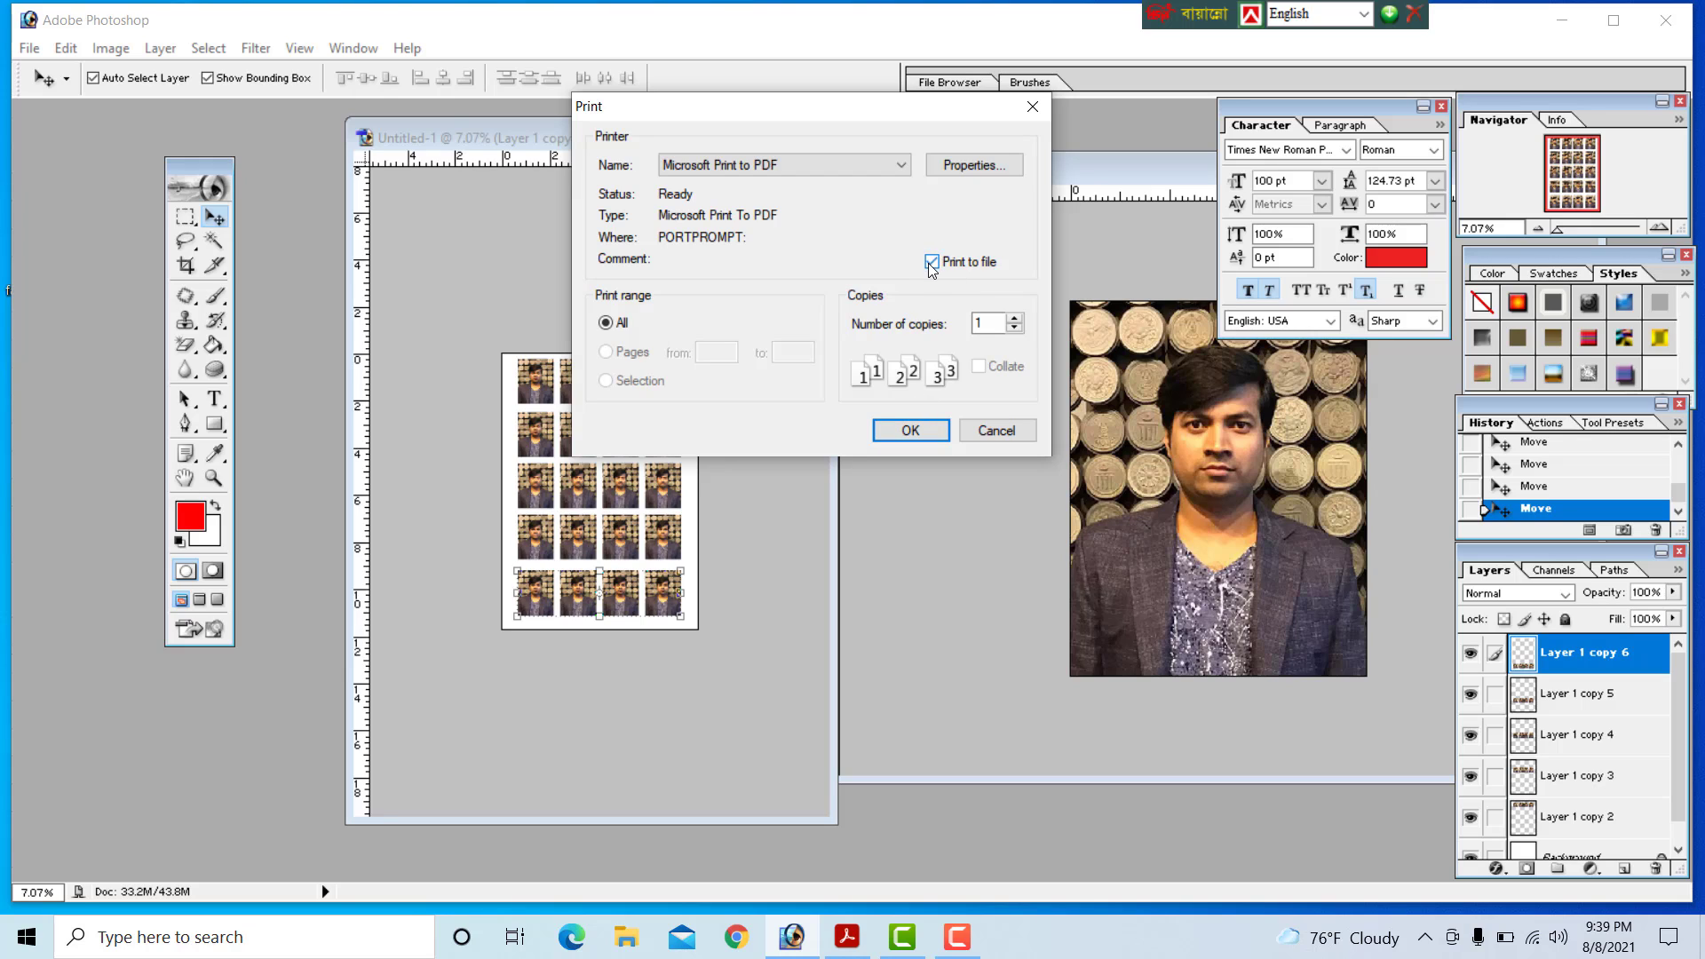
pyautogui.click(899, 431)
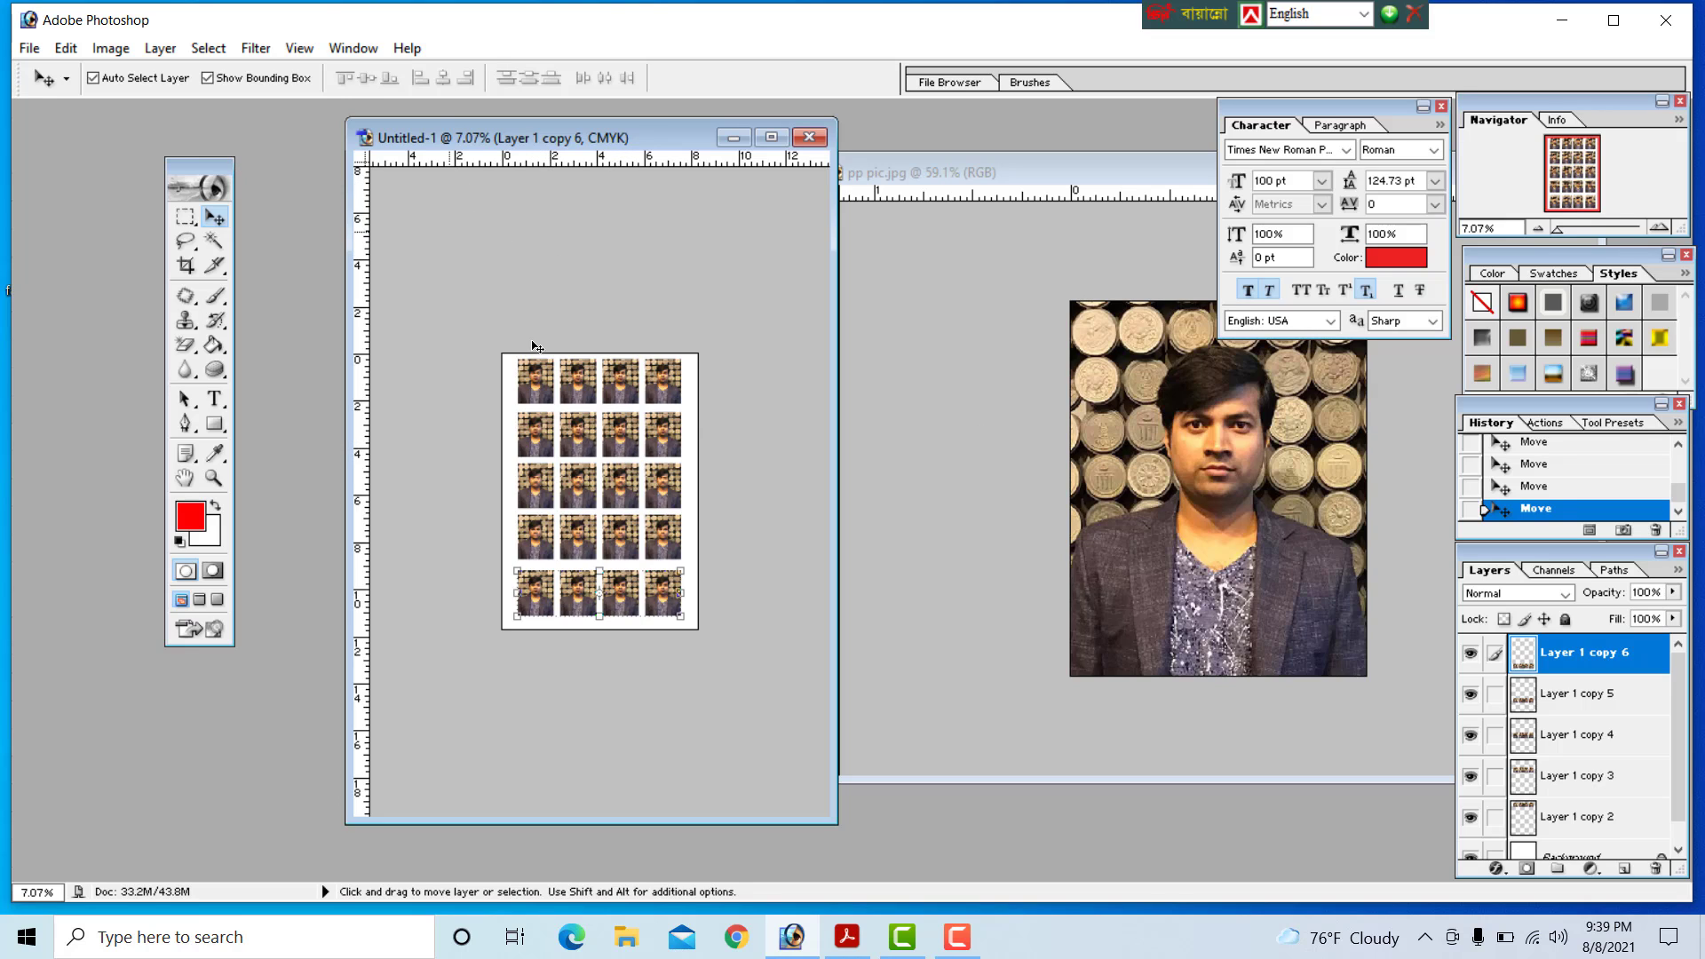
# Step: Fit the finished portrait sheet on screen for a check and close it without saving
pyautogui.click(768, 138)
pyautogui.hotkey('ctrl', '0')
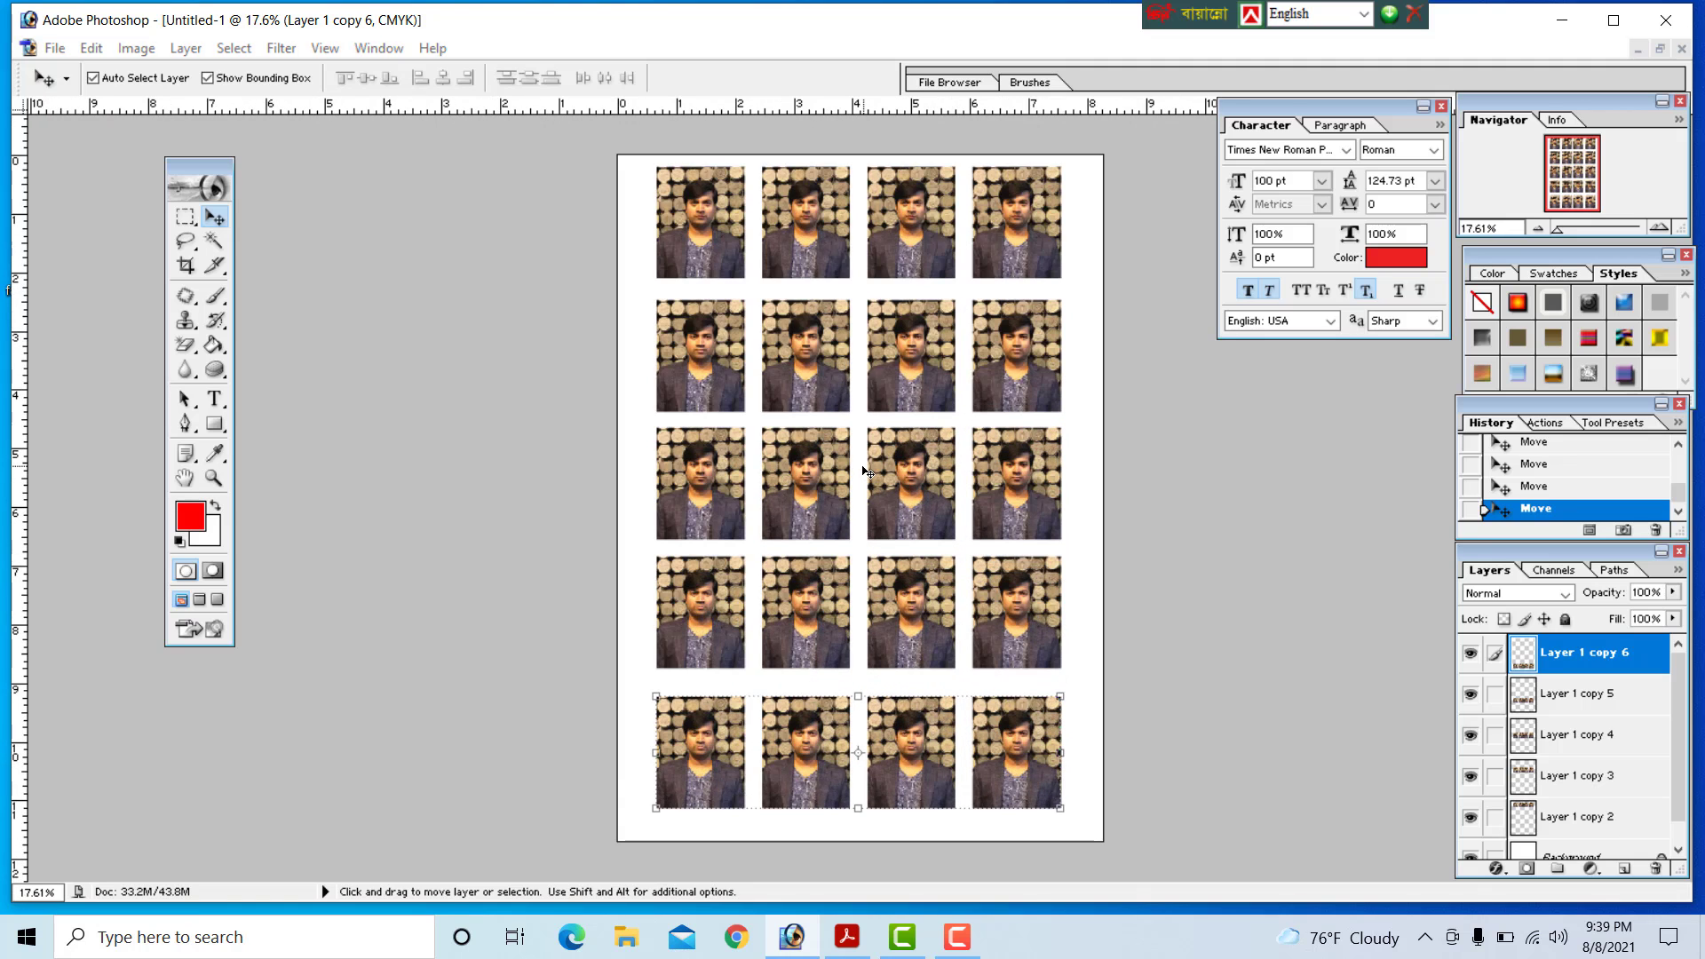
pyautogui.hotkey('ctrl', 'w')
pyautogui.click(854, 365)
# Step: Return pp pic.jpg to a floating window at 33.3% zoom and deselect its canvas selection
pyautogui.press('f')
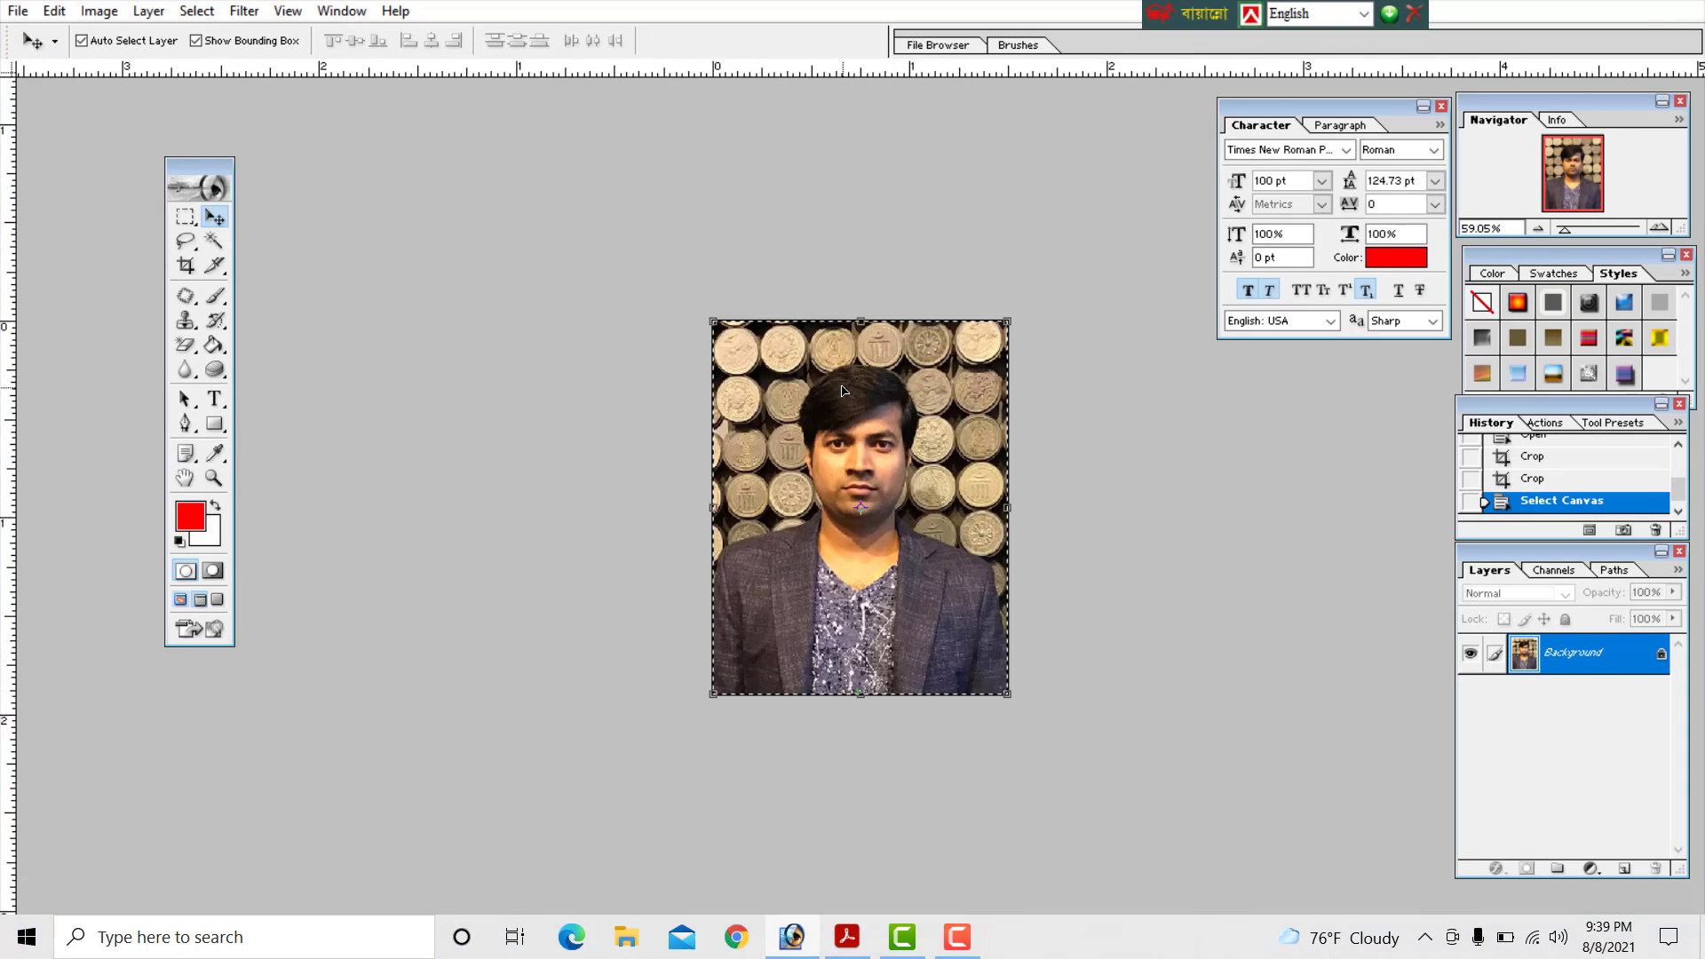
pyautogui.press('f')
pyautogui.press('f')
pyautogui.hotkey('ctrl', '-')
pyautogui.hotkey('ctrl', '-')
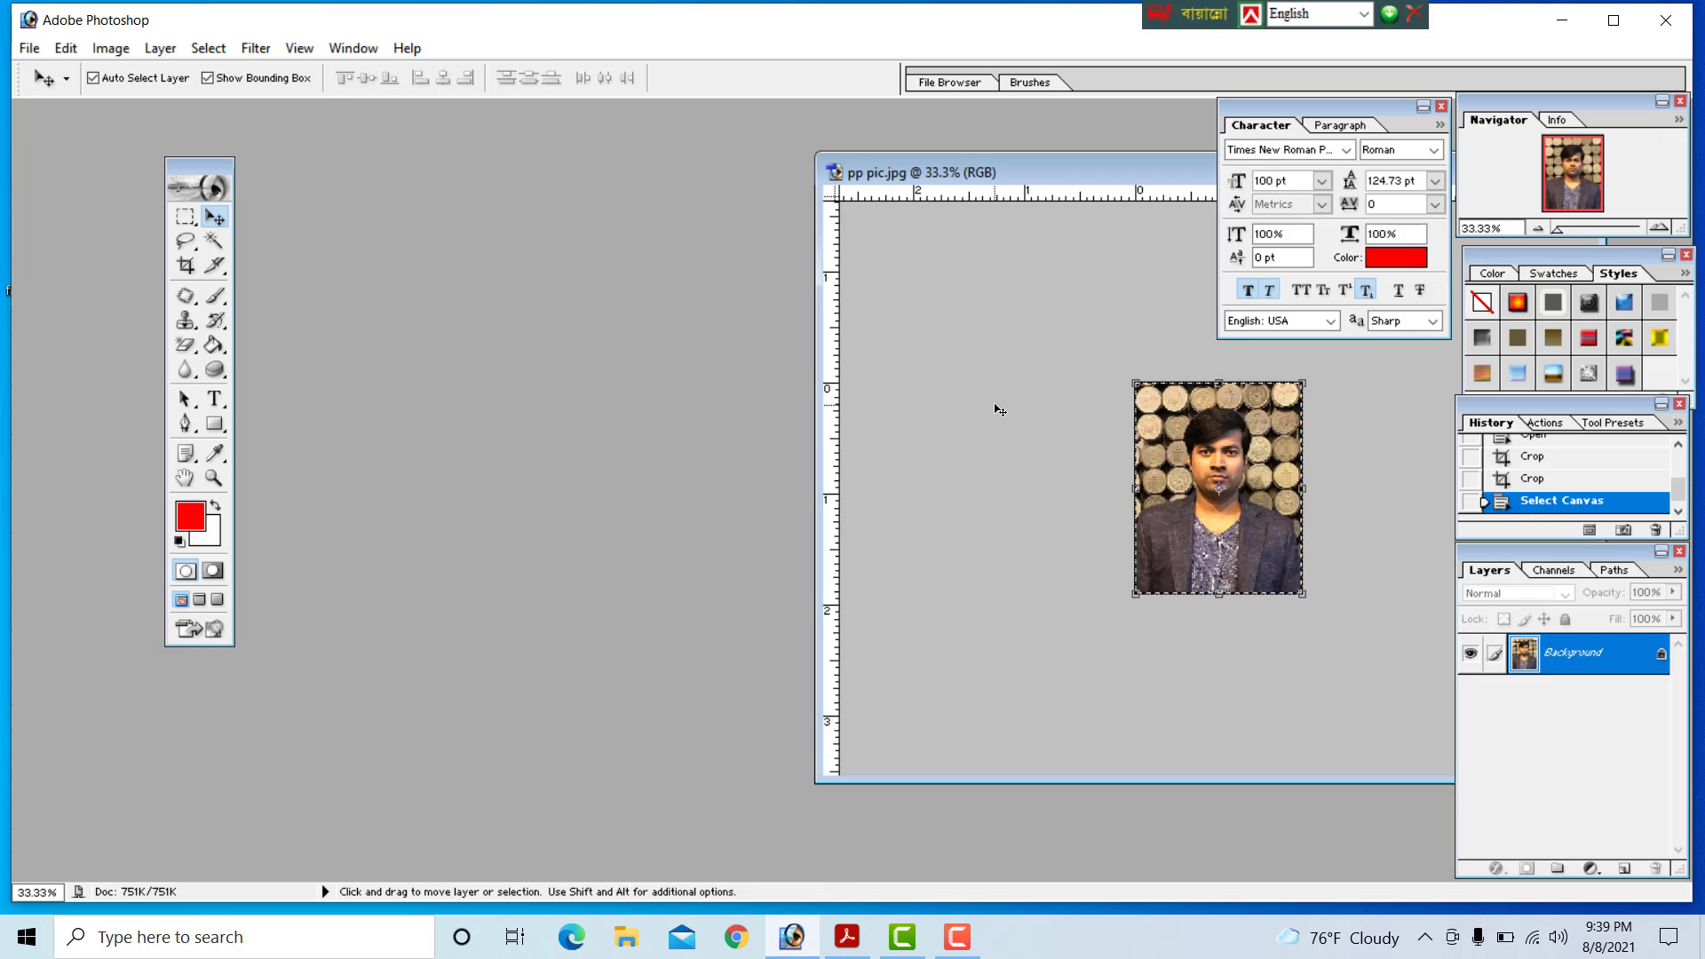
pyautogui.press('m')
pyautogui.hotkey('ctrl', 'd')
pyautogui.click(211, 220)
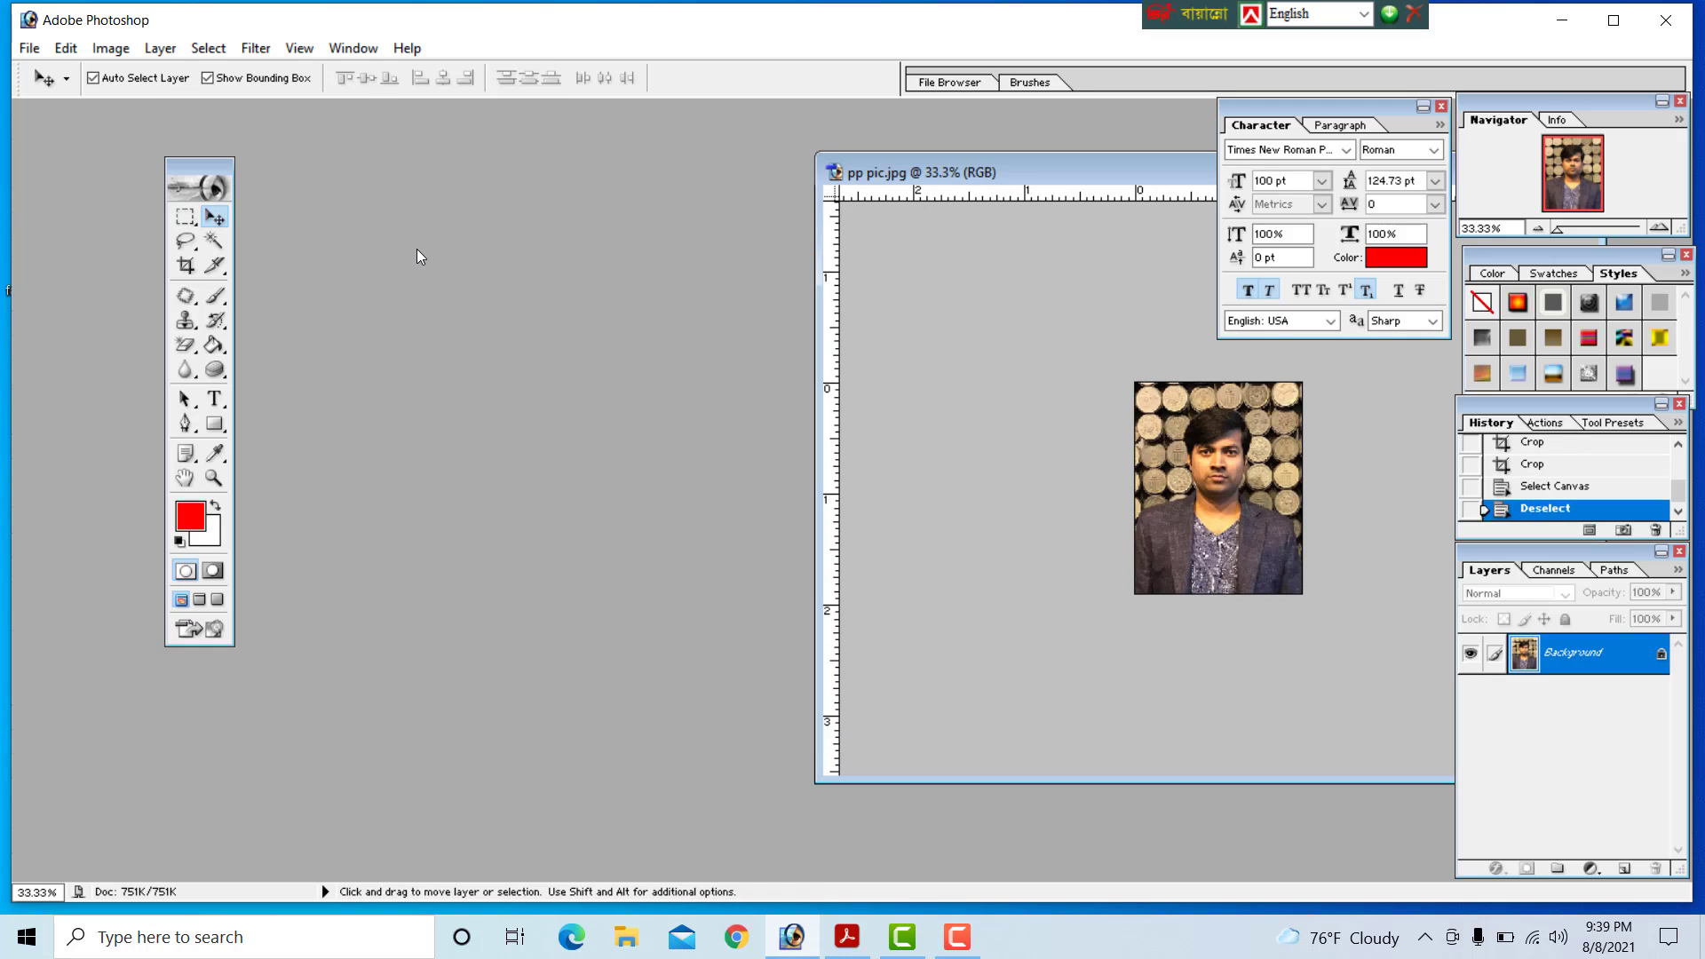
# Step: Create a new blank document from the A4 preset at 300 pixels/inch in CMYK Color mode
pyautogui.hotkey('ctrl', 'n')
pyautogui.click(648, 272)
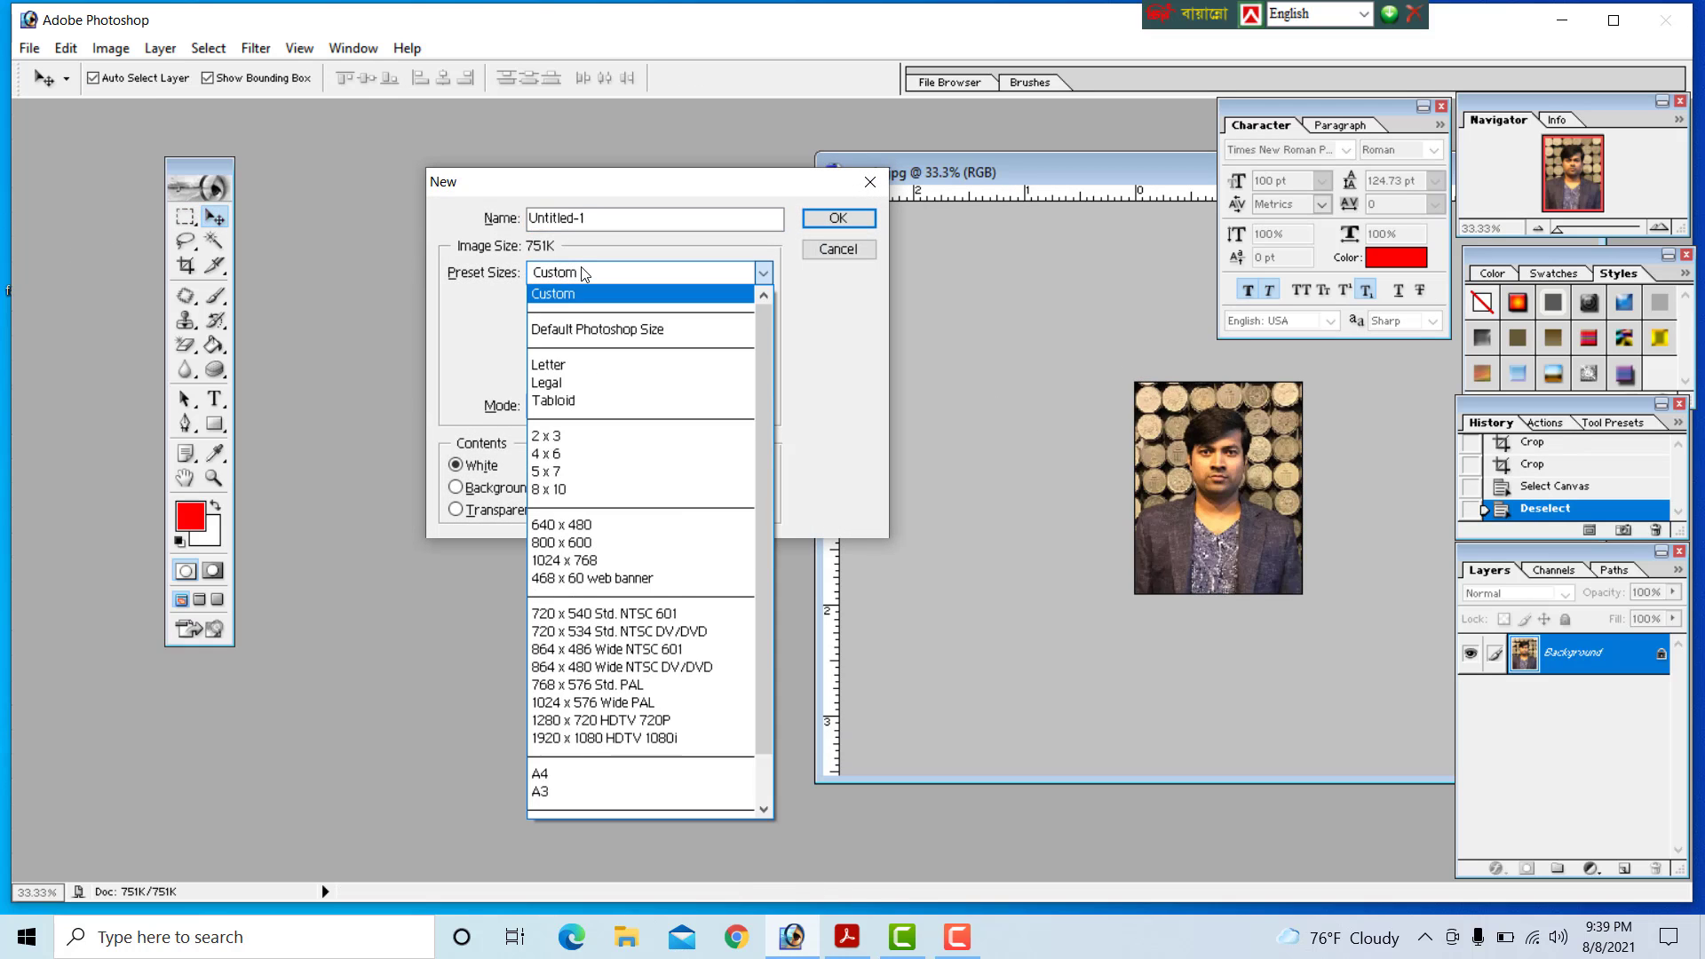
pyautogui.click(594, 771)
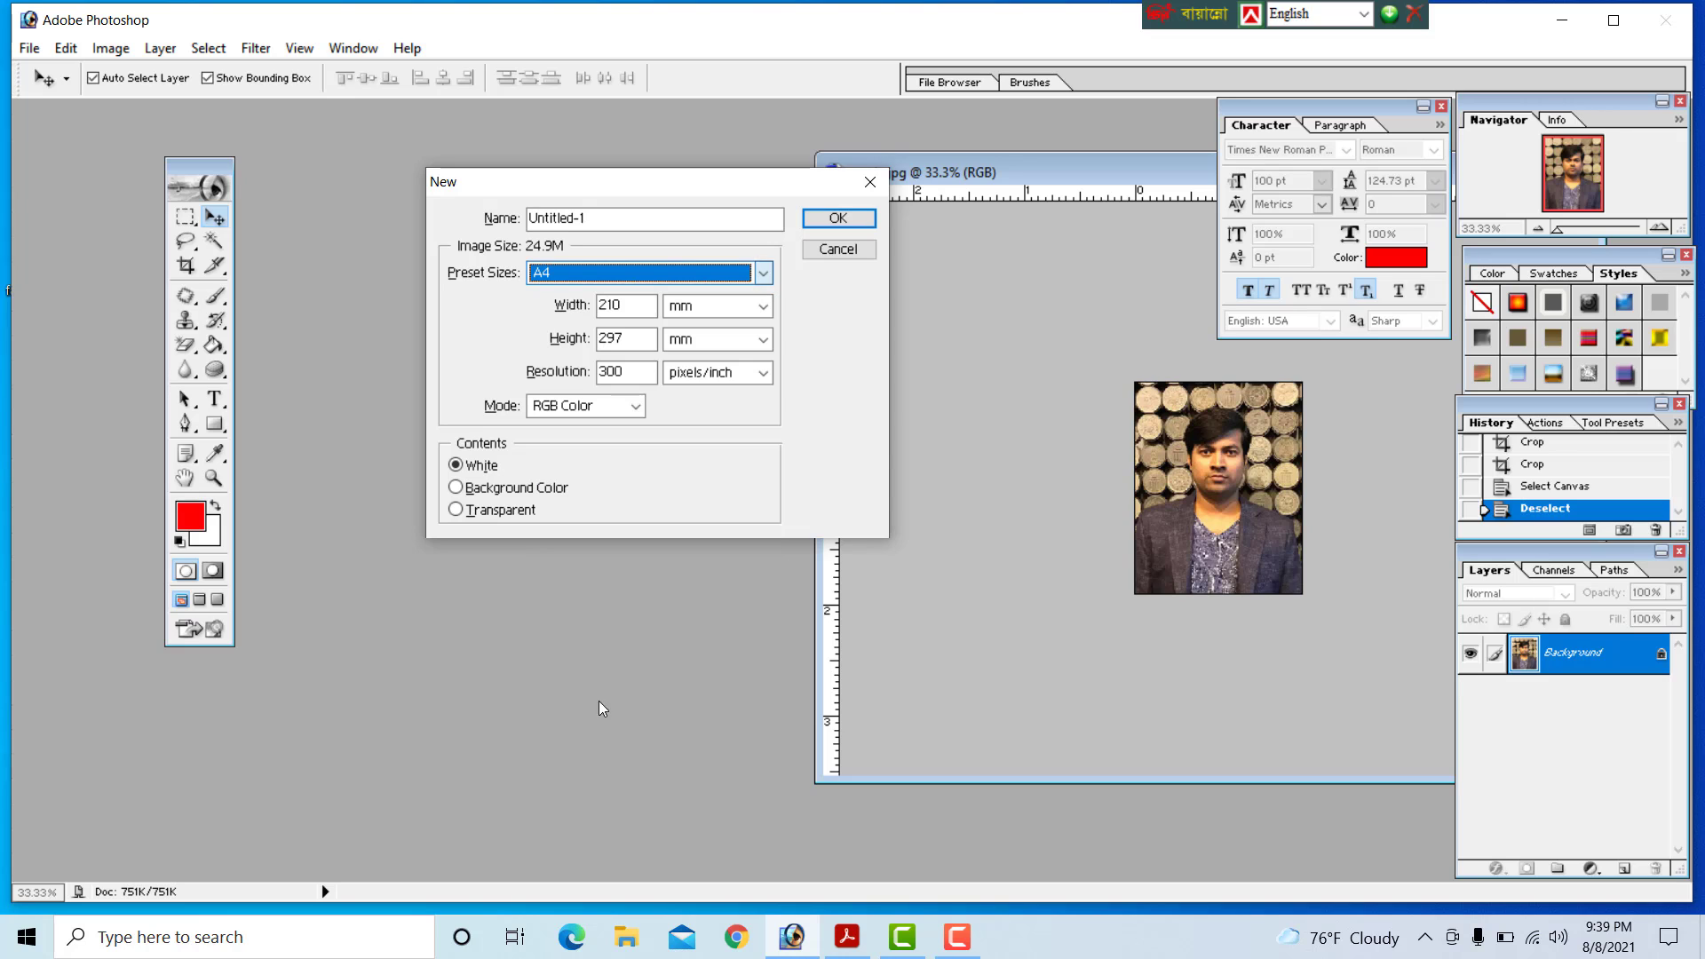
pyautogui.click(586, 405)
pyautogui.click(595, 480)
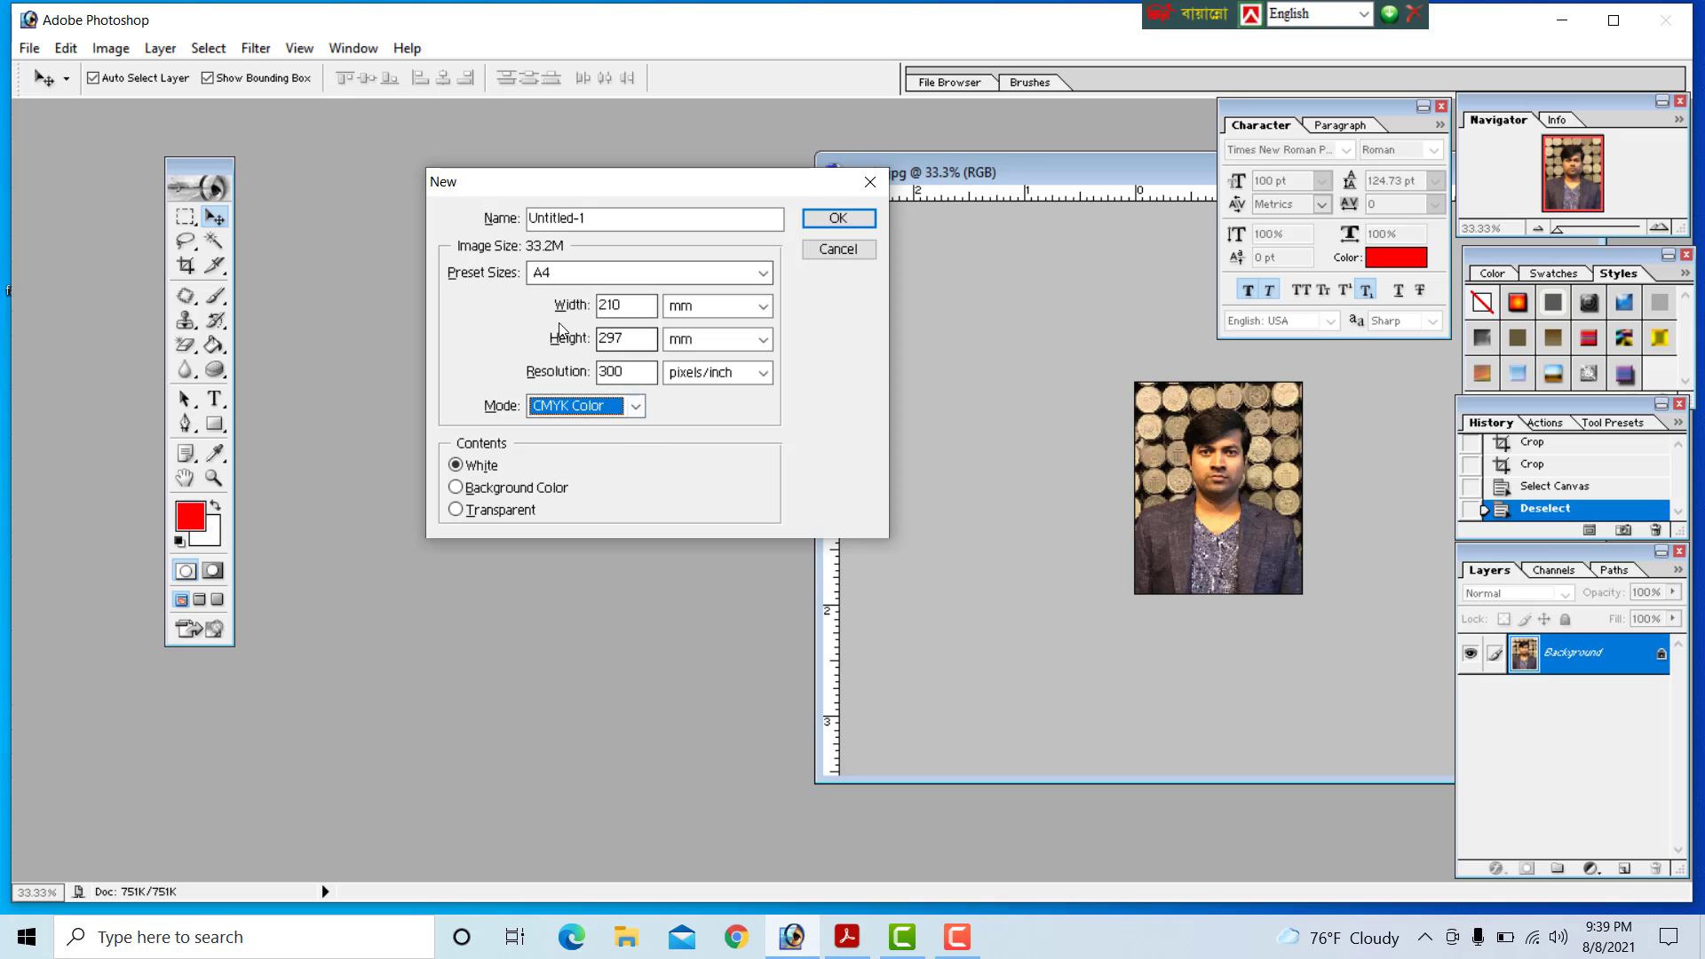
pyautogui.click(852, 220)
pyautogui.keyDown('alt'); pyautogui.scroll(-1, 331, 158); pyautogui.keyUp('alt')
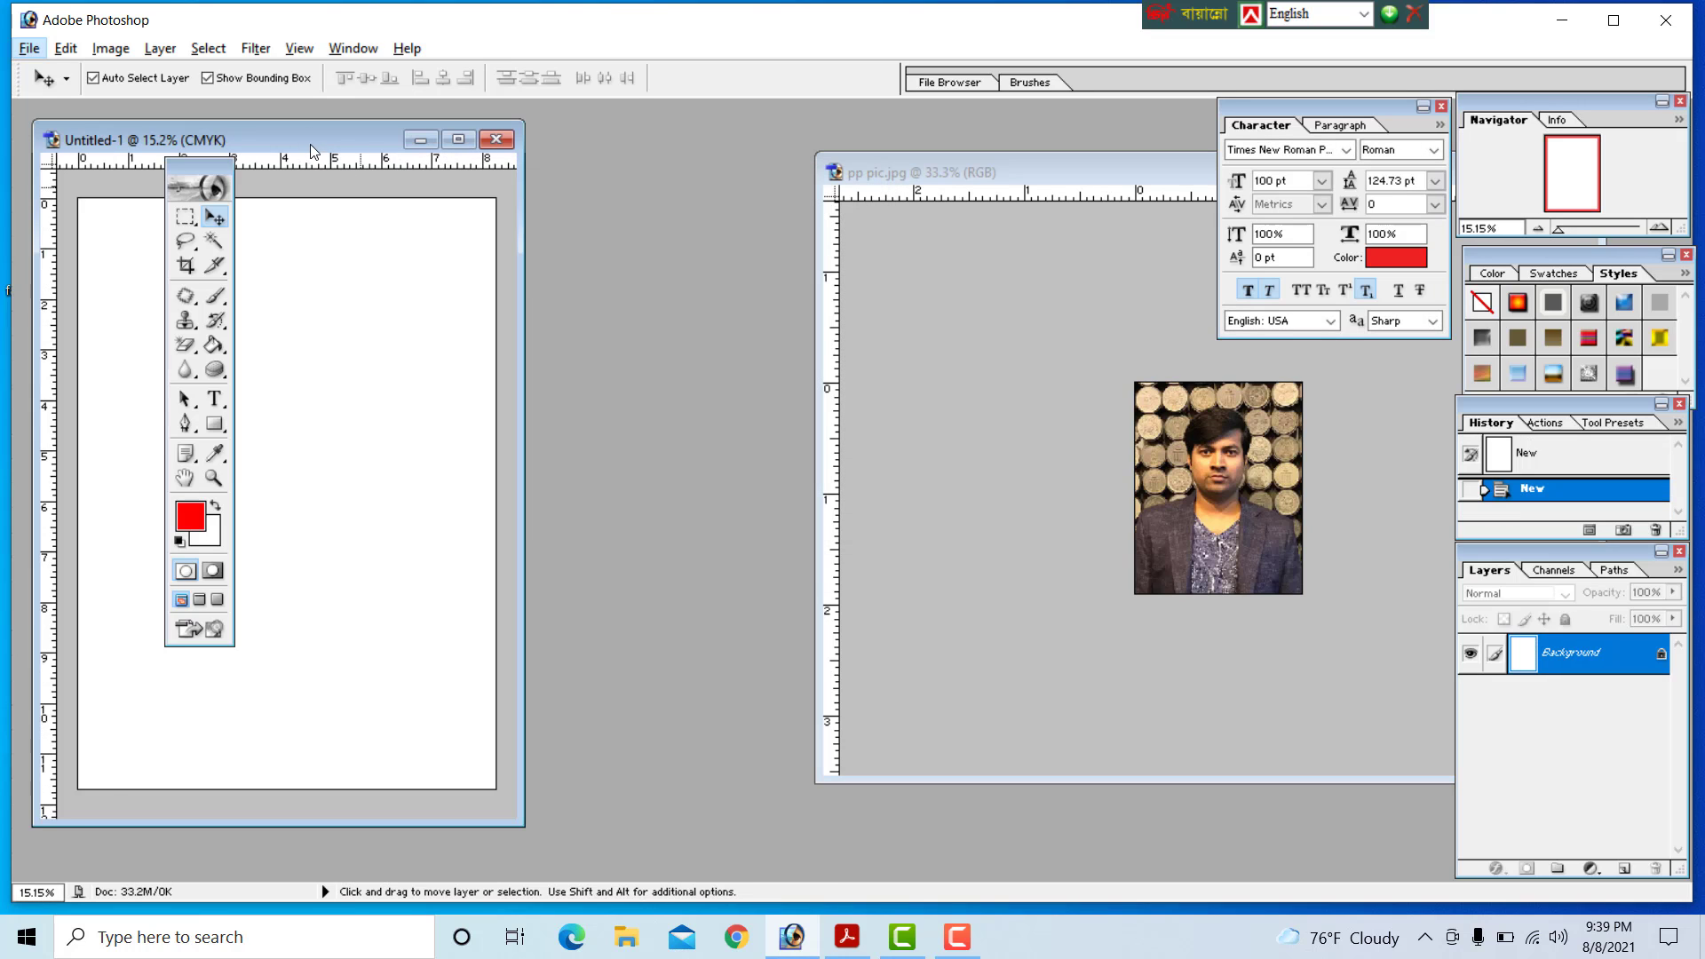
# Step: Arrange the two document windows side by side and copy the portrait from pp pic.jpg onto the blank A4 page
pyautogui.moveTo(311, 144); pyautogui.dragTo(542, 148)
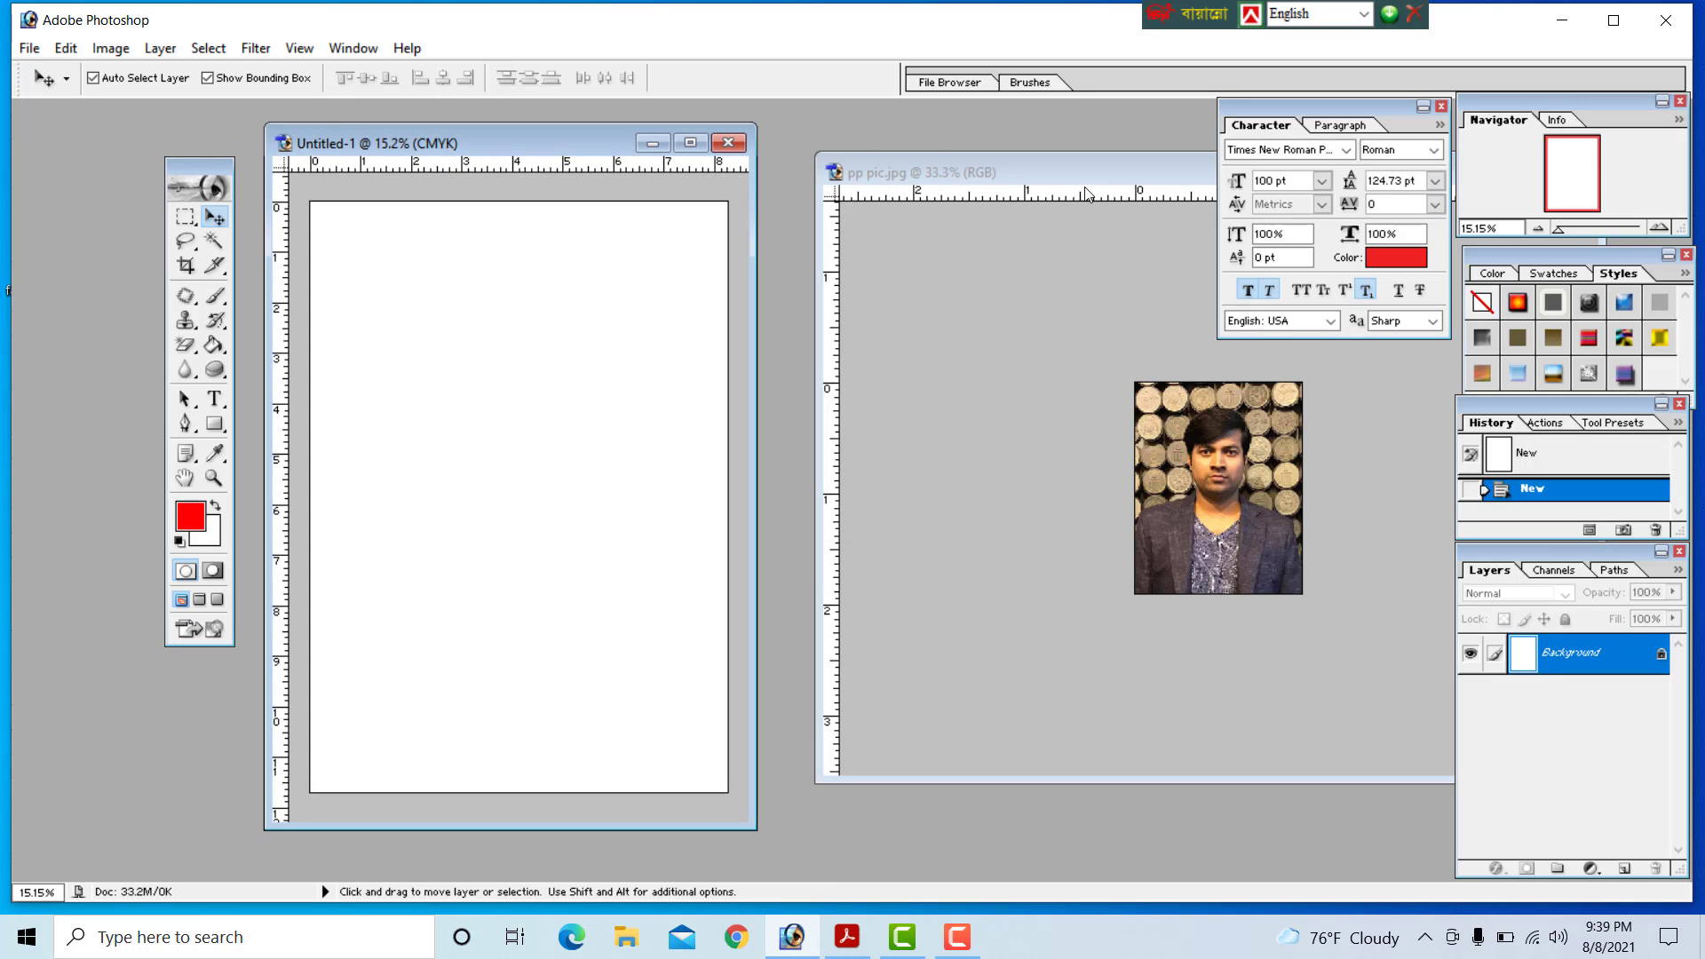
pyautogui.click(1018, 164)
pyautogui.moveTo(1068, 174); pyautogui.dragTo(1015, 157)
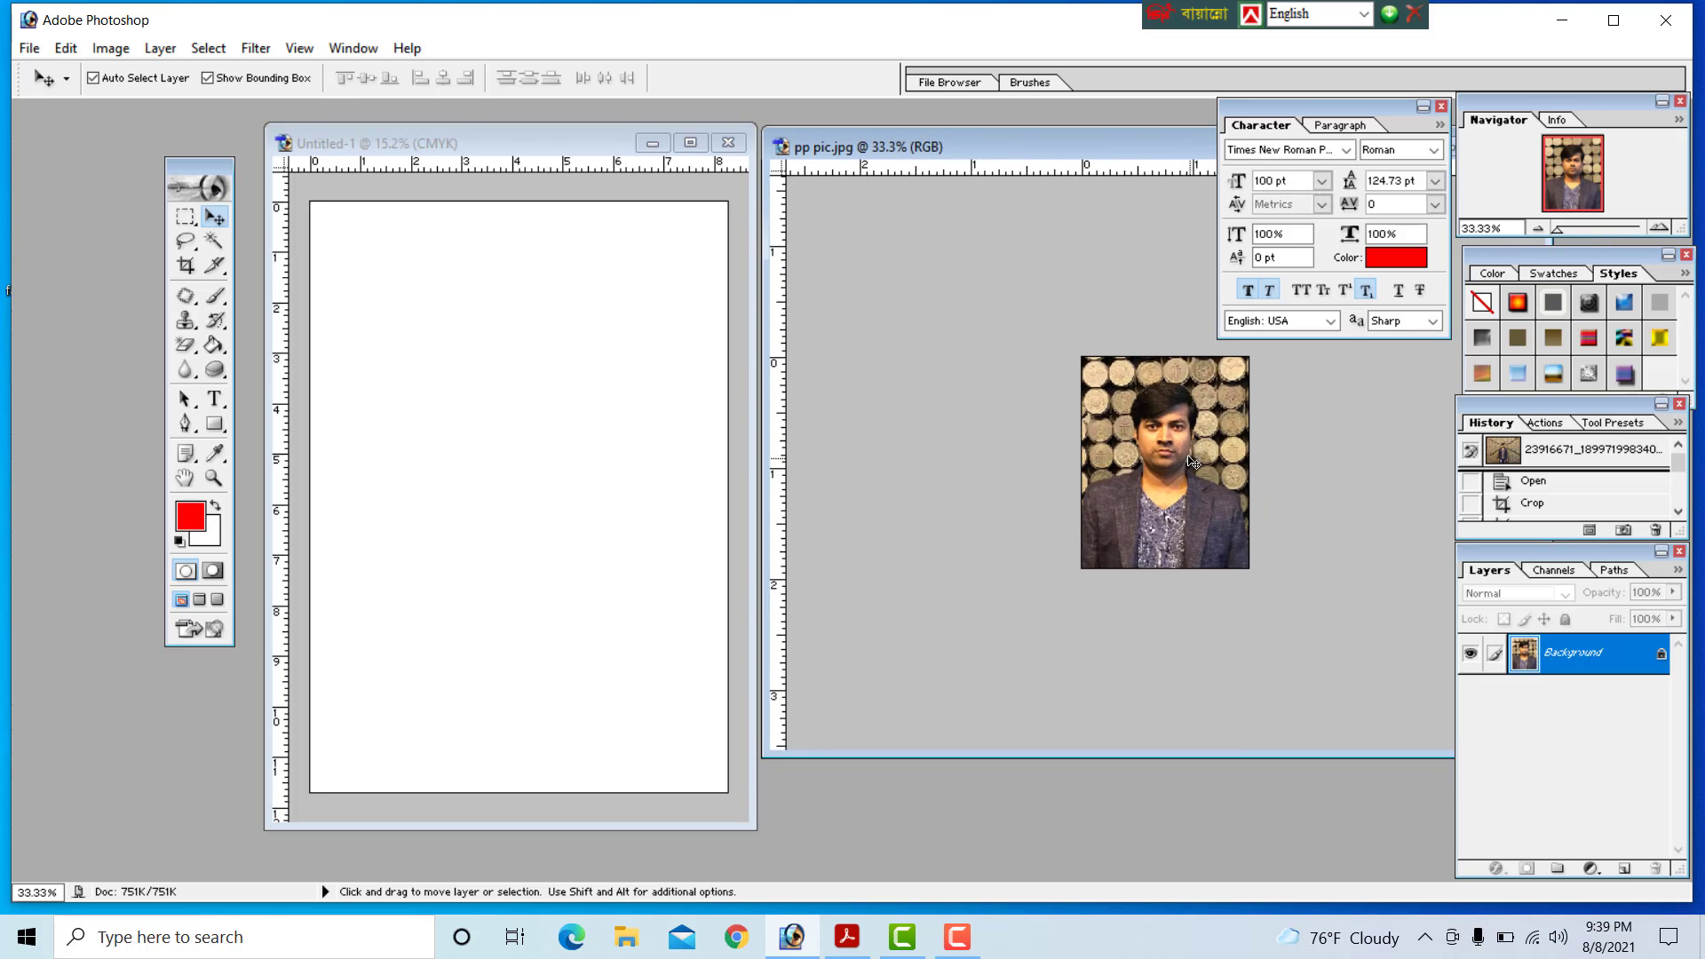
pyautogui.moveTo(1192, 461); pyautogui.dragTo(463, 338)
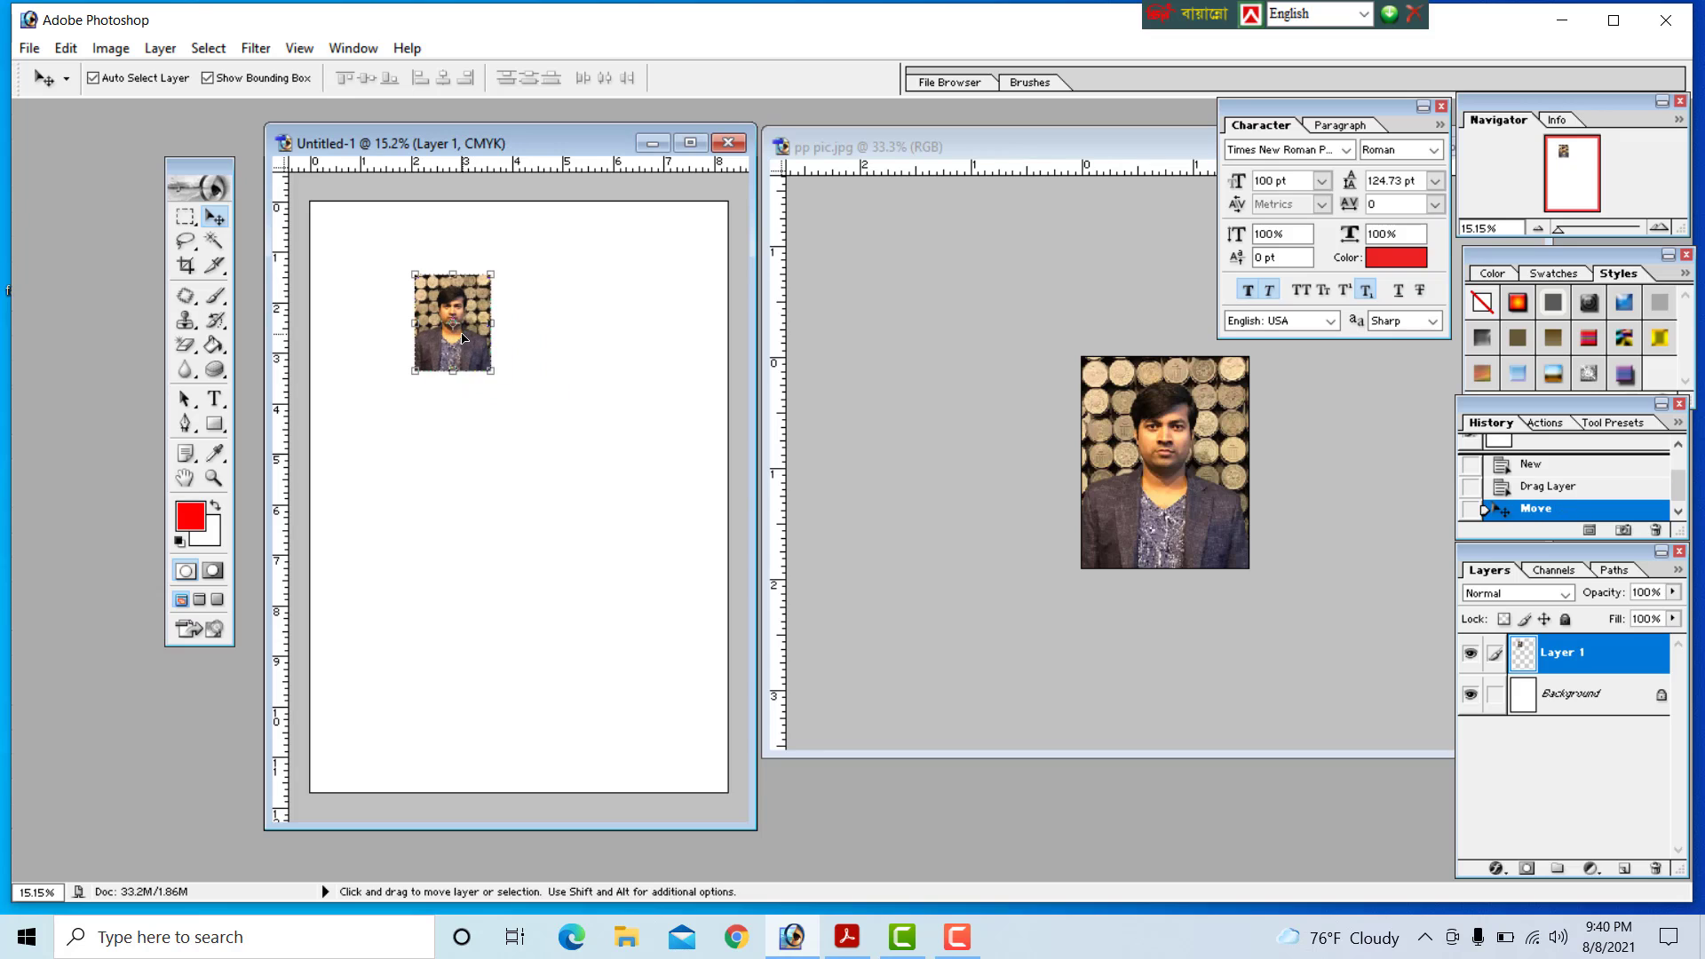
# Step: Scale the portrait layer to 50% width and 50% height, and move it to the page's upper-left corner
pyautogui.hotkey('ctrl', 't')
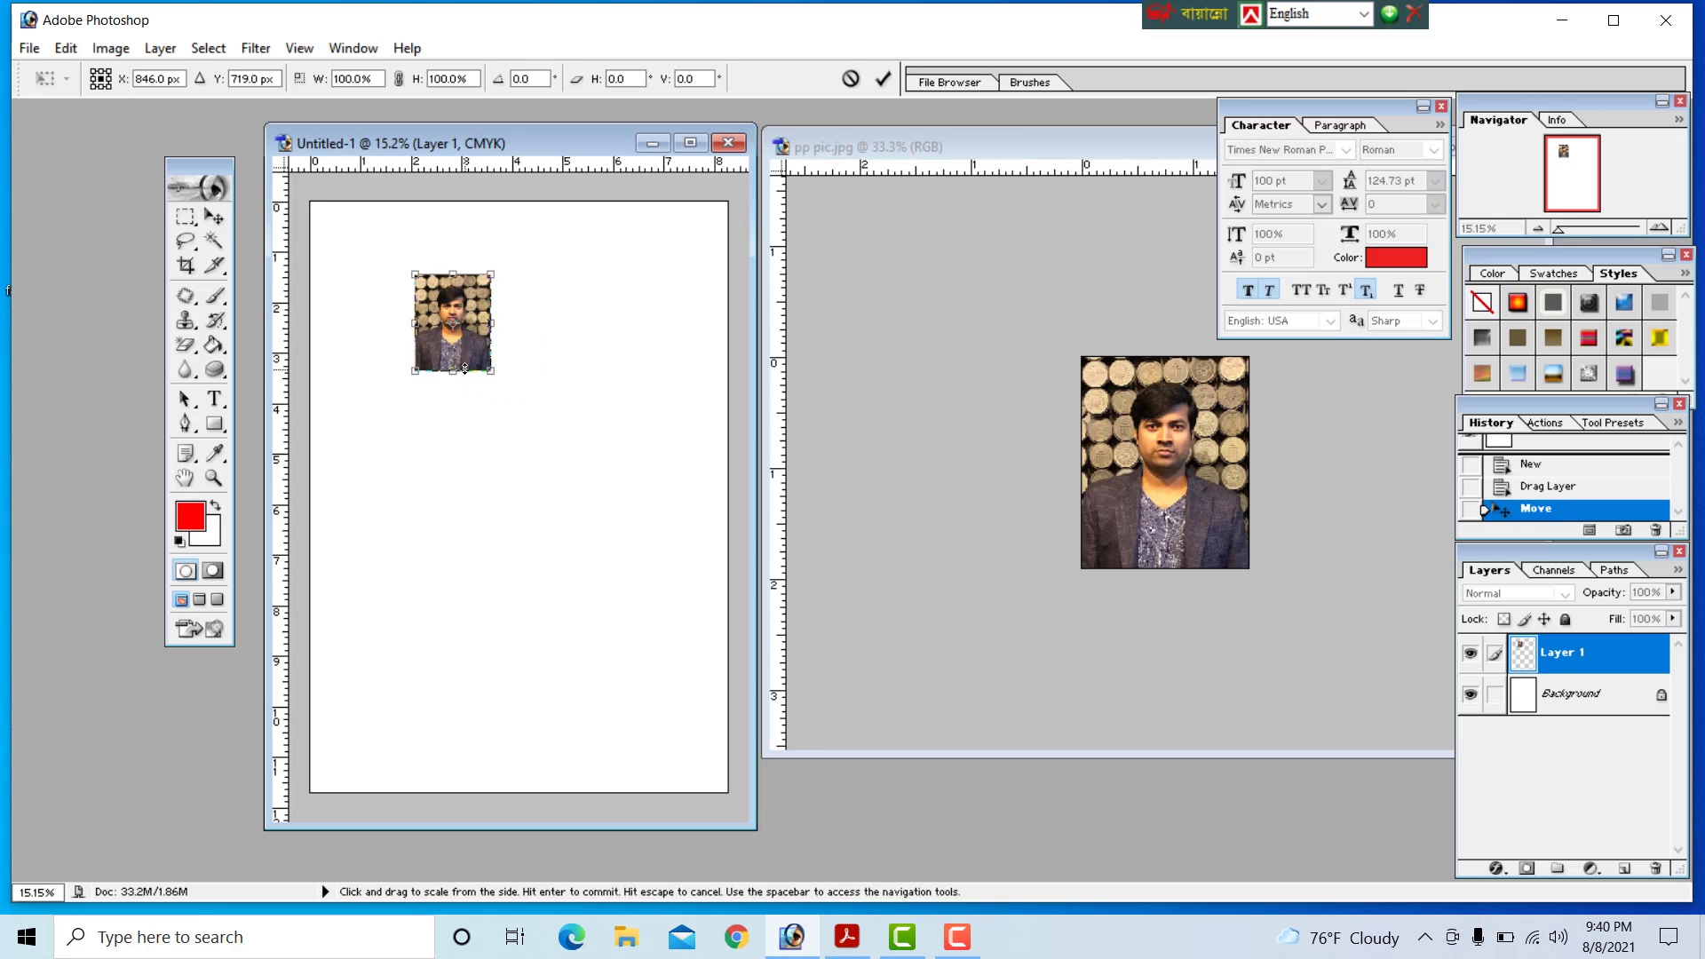
pyautogui.press('Return')
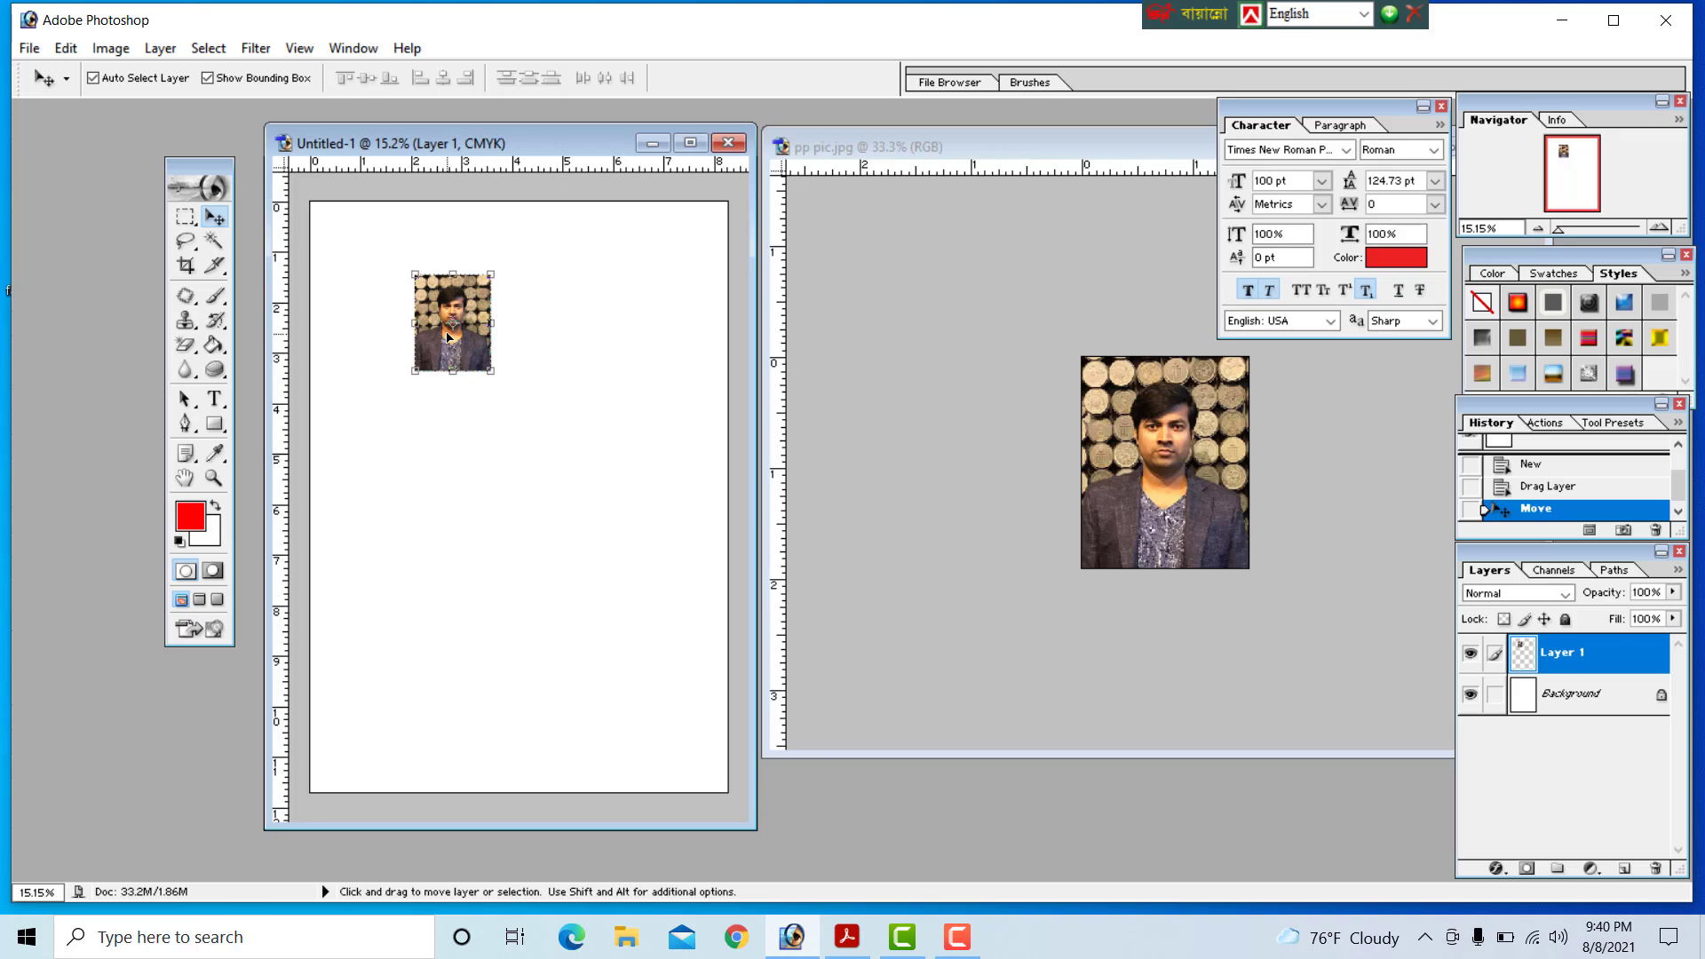
pyautogui.hotkey('ctrl', 't')
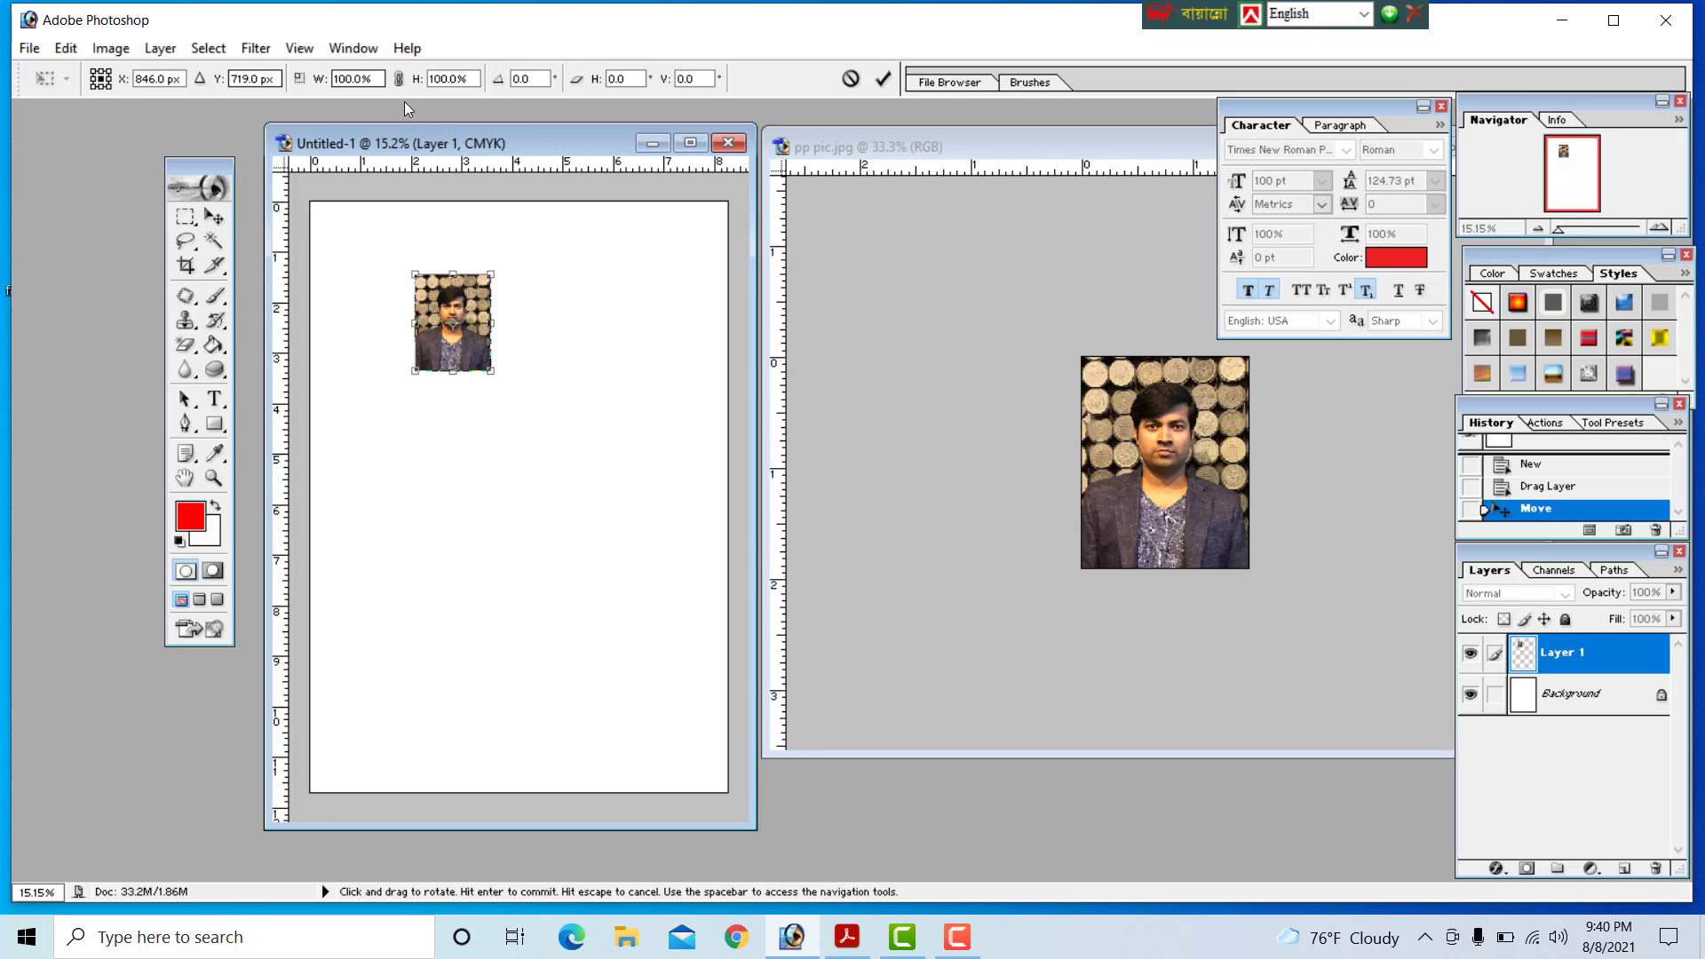
pyautogui.doubleClick(353, 80)
pyautogui.write('50')
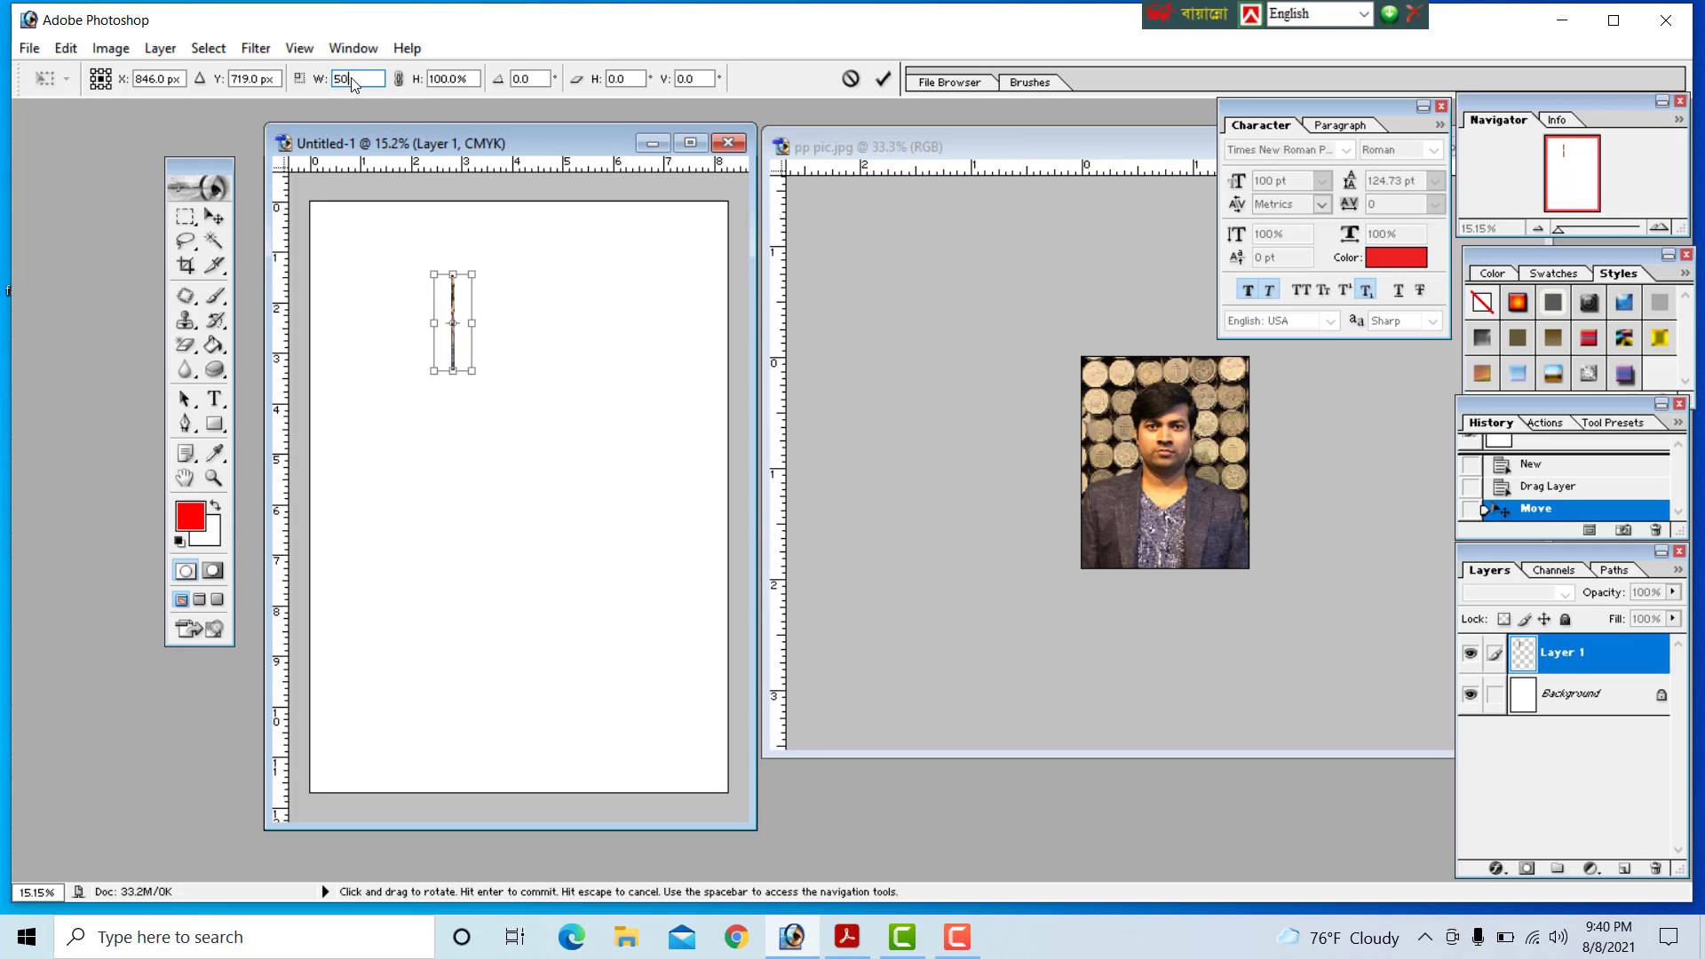
pyautogui.doubleClick(447, 79)
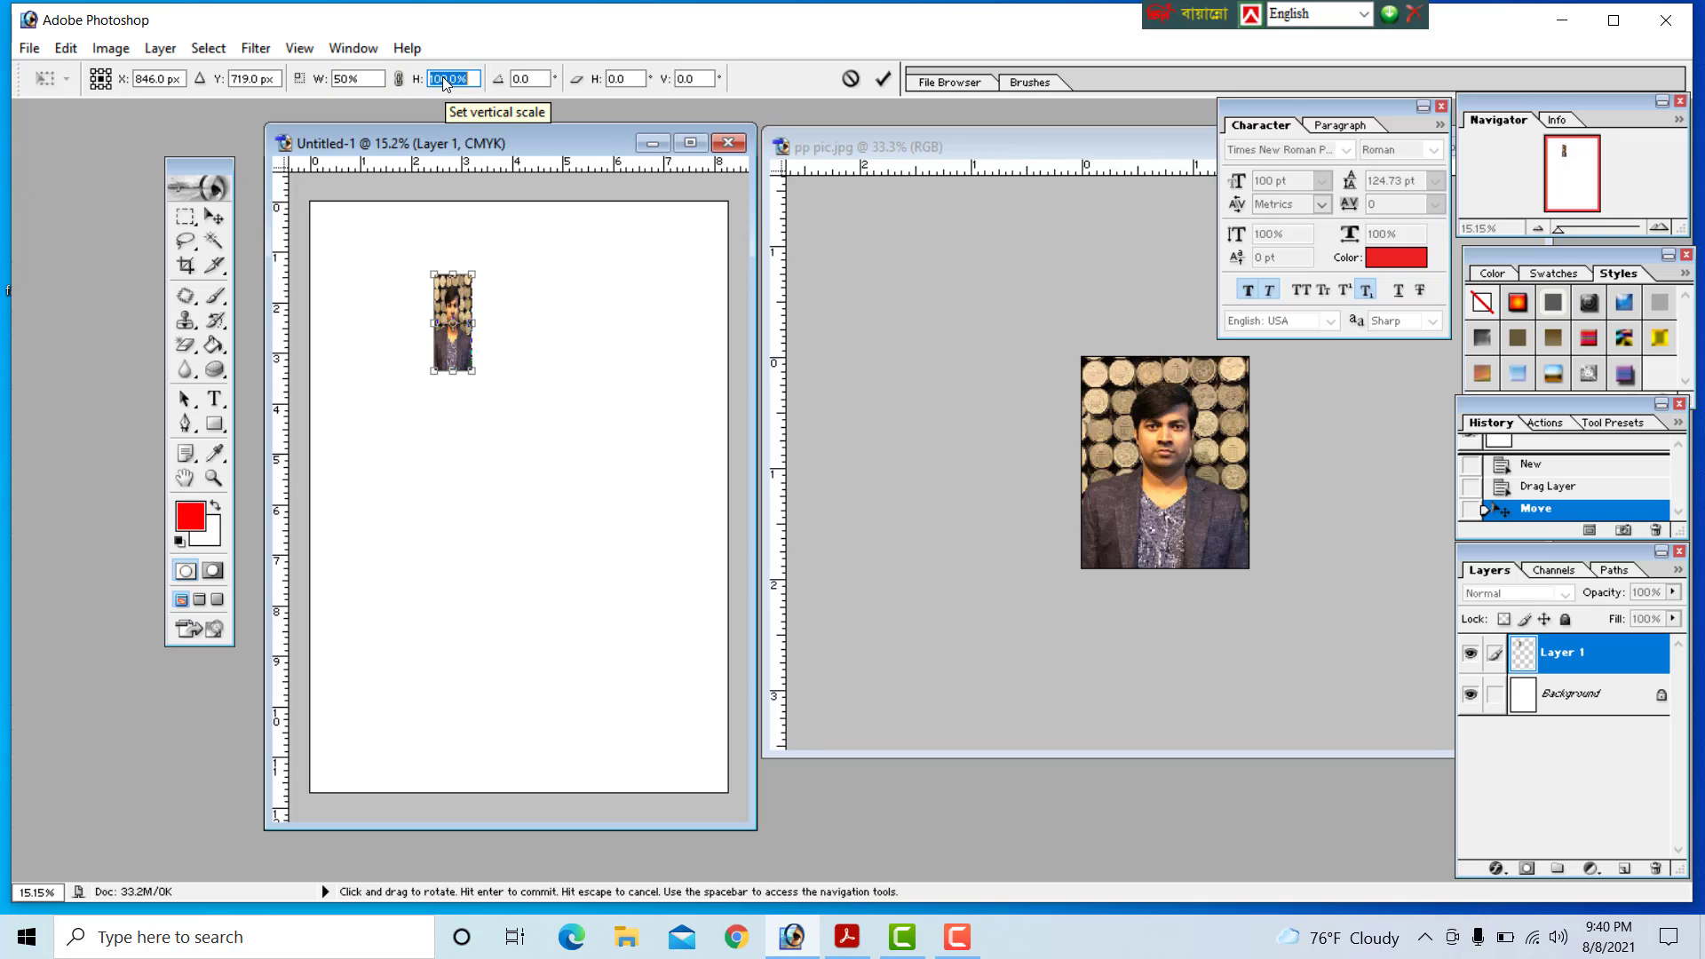
pyautogui.write('50%')
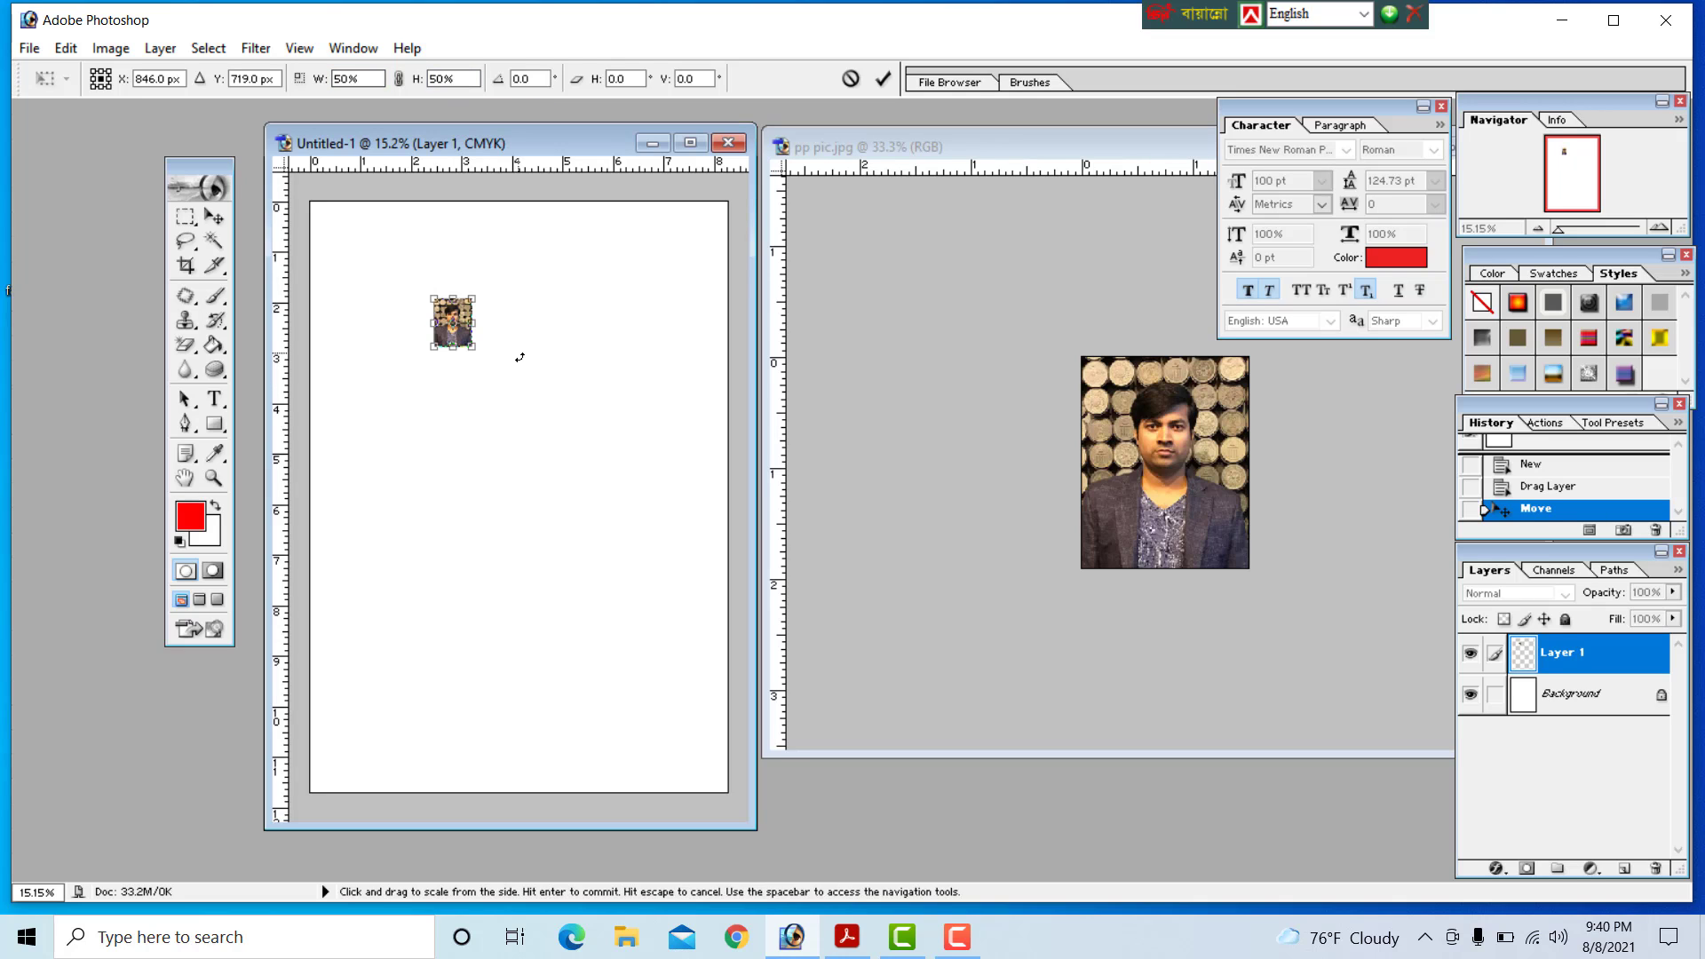
pyautogui.press('Return')
pyautogui.click(532, 409)
pyautogui.moveTo(453, 324); pyautogui.dragTo(352, 250)
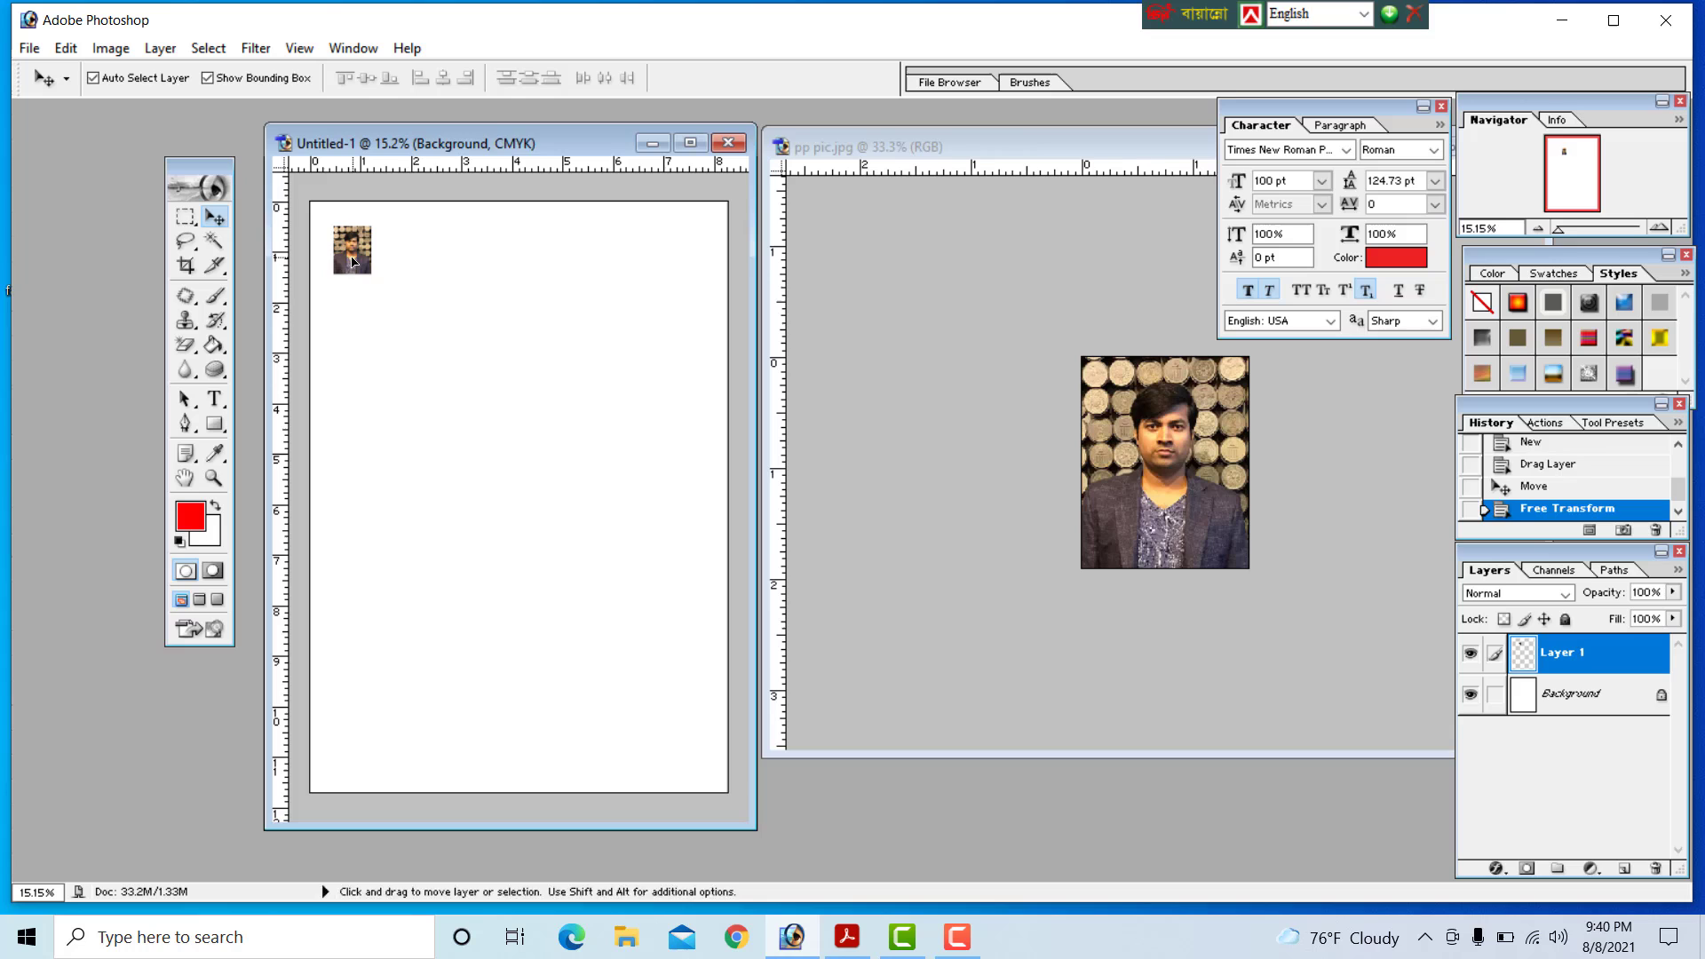
# Step: Duplicate the half-size portrait across the upper edge of the page to make a row of eight
pyautogui.click(689, 143)
pyautogui.hotkey('ctrl', 'space')
pyautogui.click(710, 346)
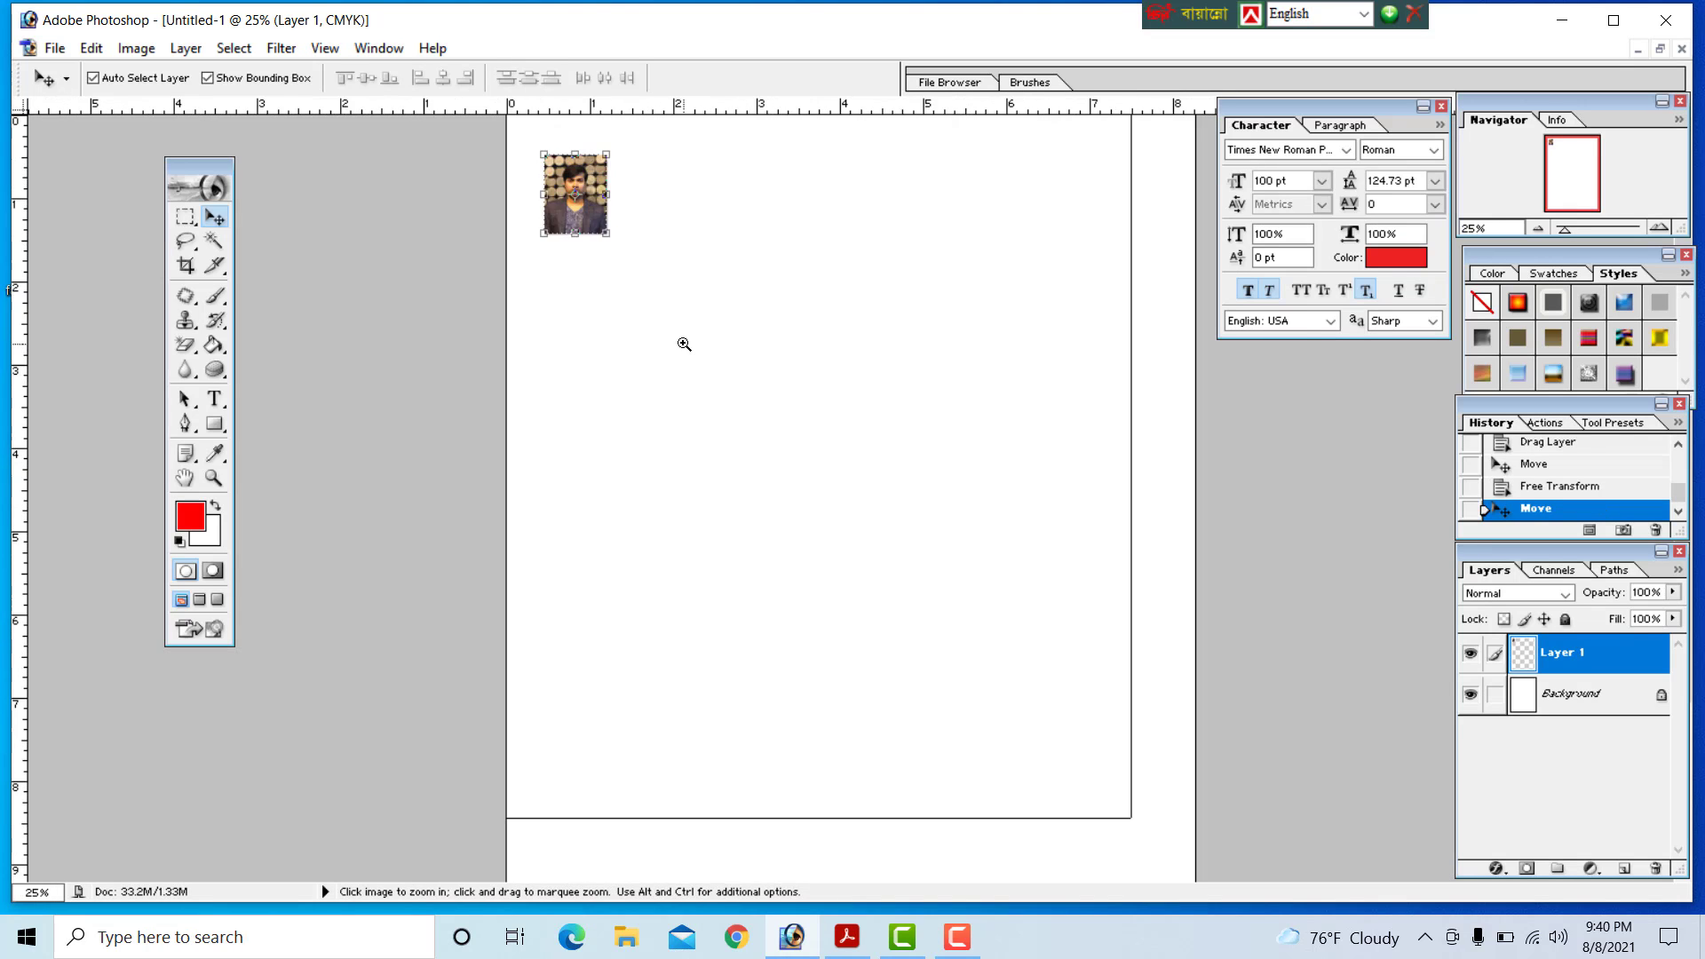
pyautogui.click(683, 344)
pyautogui.moveTo(510, 238); pyautogui.dragTo(1102, 220)
pyautogui.hotkey('ctrl', '-')
pyautogui.hotkey('ctrl', '-')
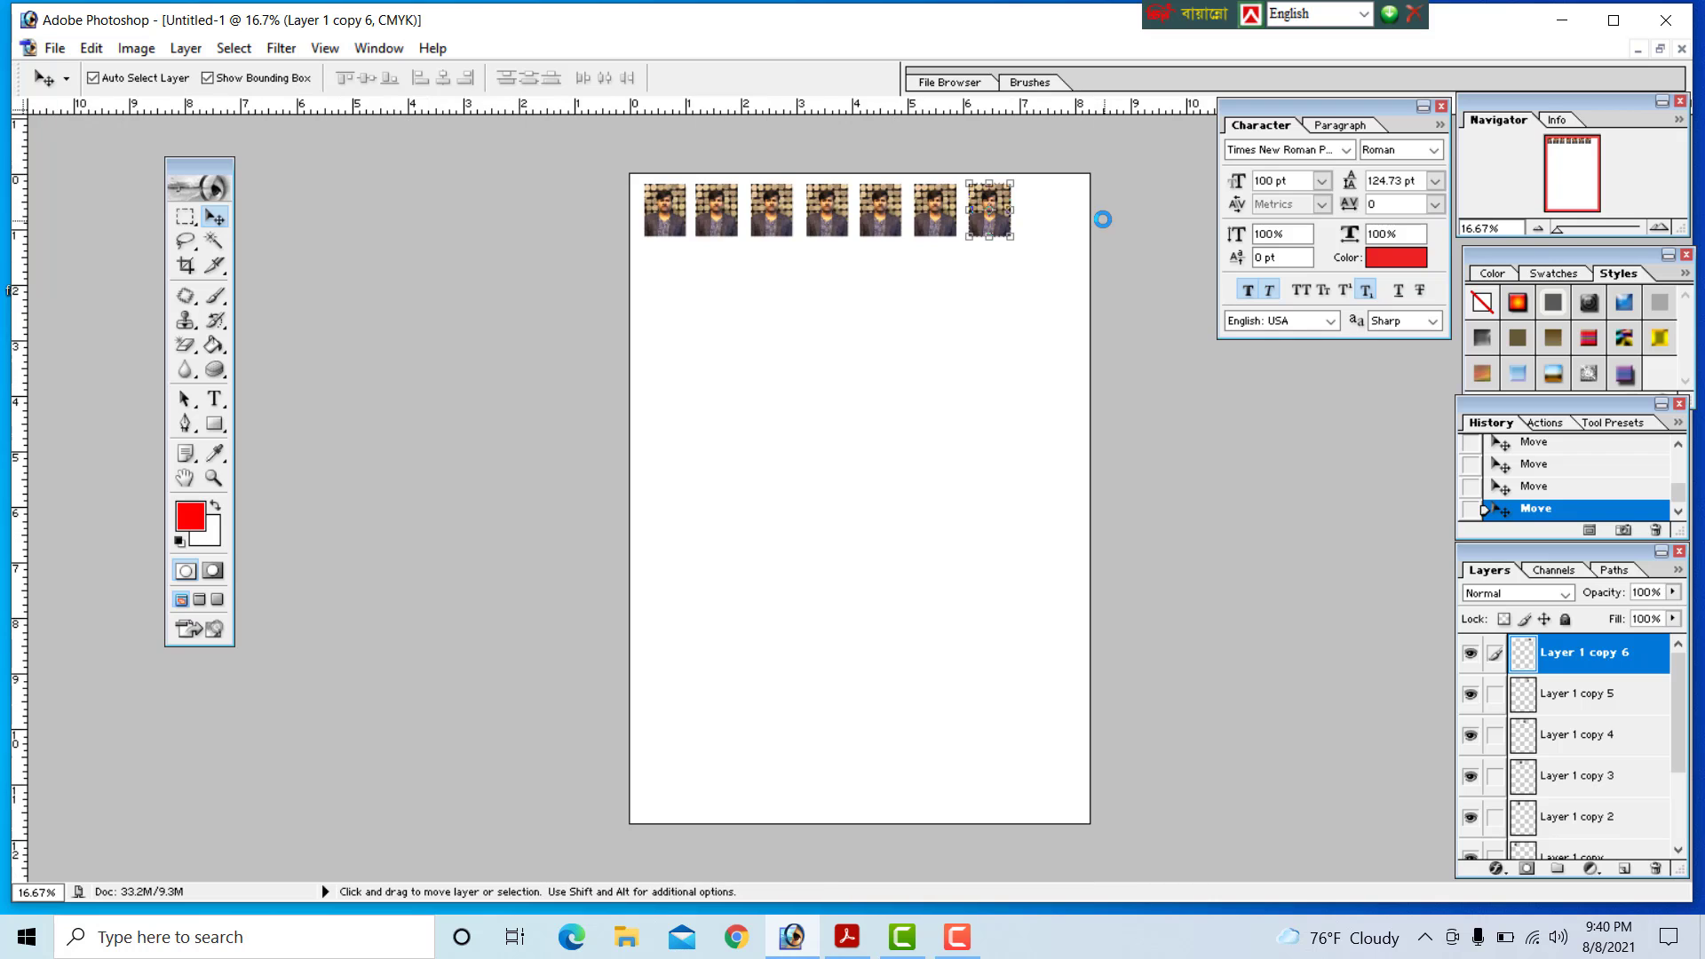
pyautogui.moveTo(996, 217); pyautogui.dragTo(1052, 217)
pyautogui.click(736, 294)
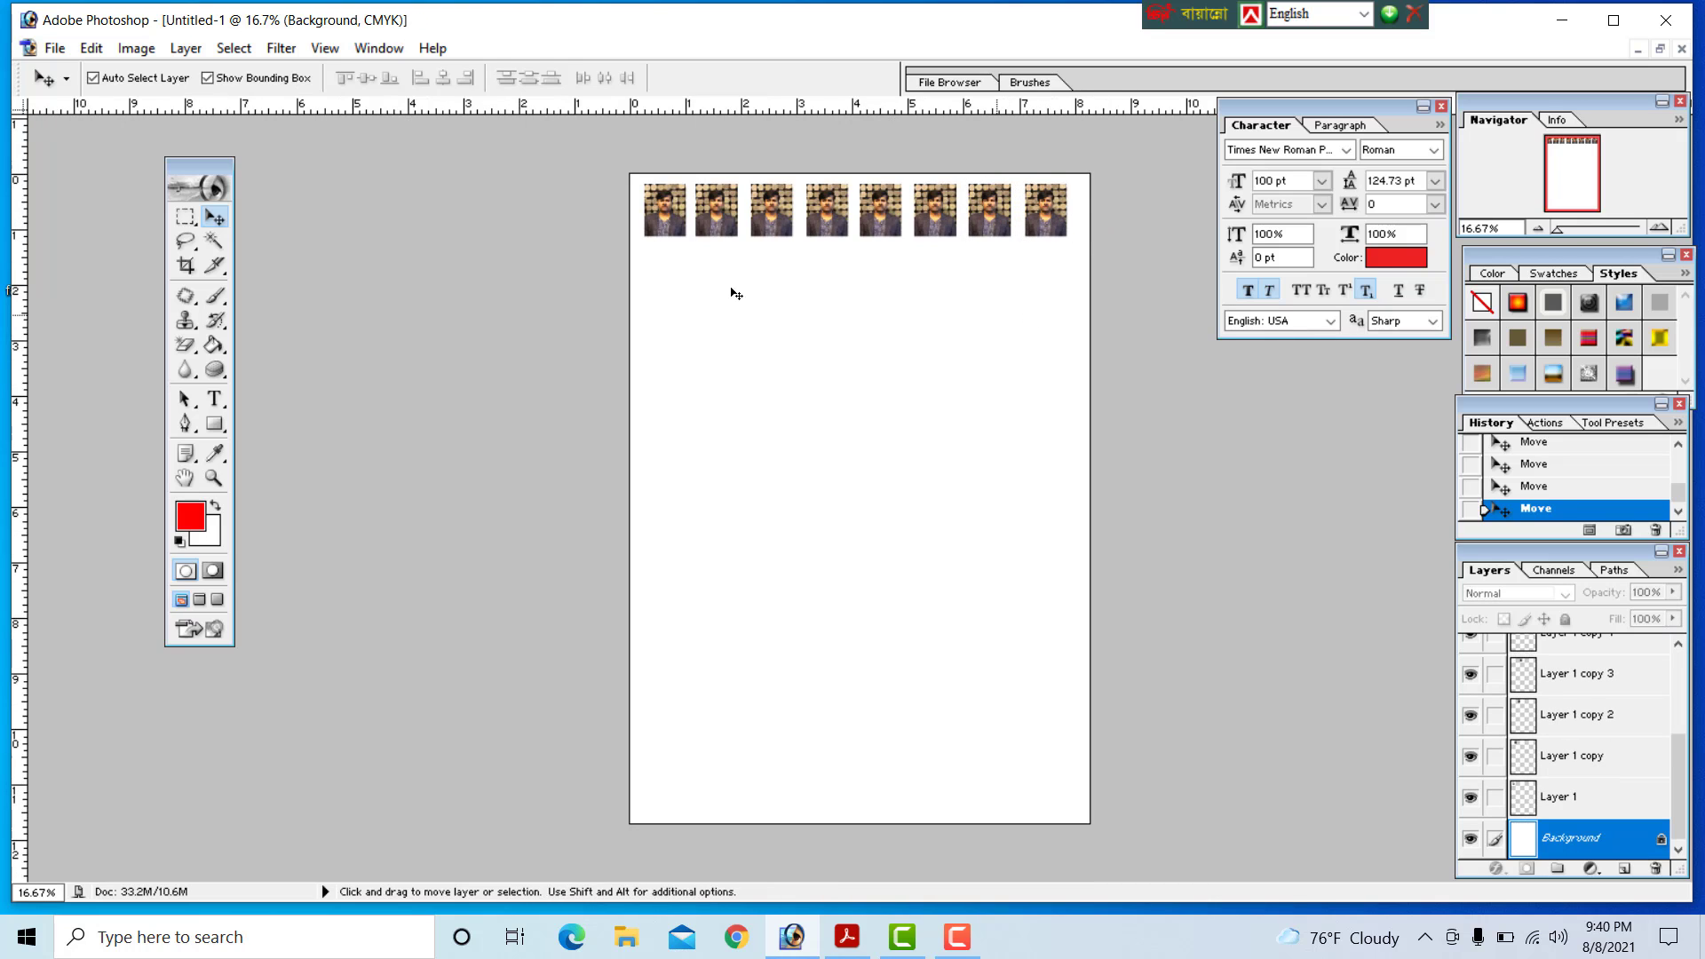
# Step: Inspect the row of eight small portraits, then return the A4 sheet to a floating window and minimise it
pyautogui.keyDown('ctrl'); pyautogui.click(934, 317); pyautogui.keyUp('ctrl')
pyautogui.keyDown('ctrl'); pyautogui.click(862, 319); pyautogui.keyUp('ctrl')
pyautogui.keyDown('ctrl'); pyautogui.click(865, 319); pyautogui.keyUp('ctrl')
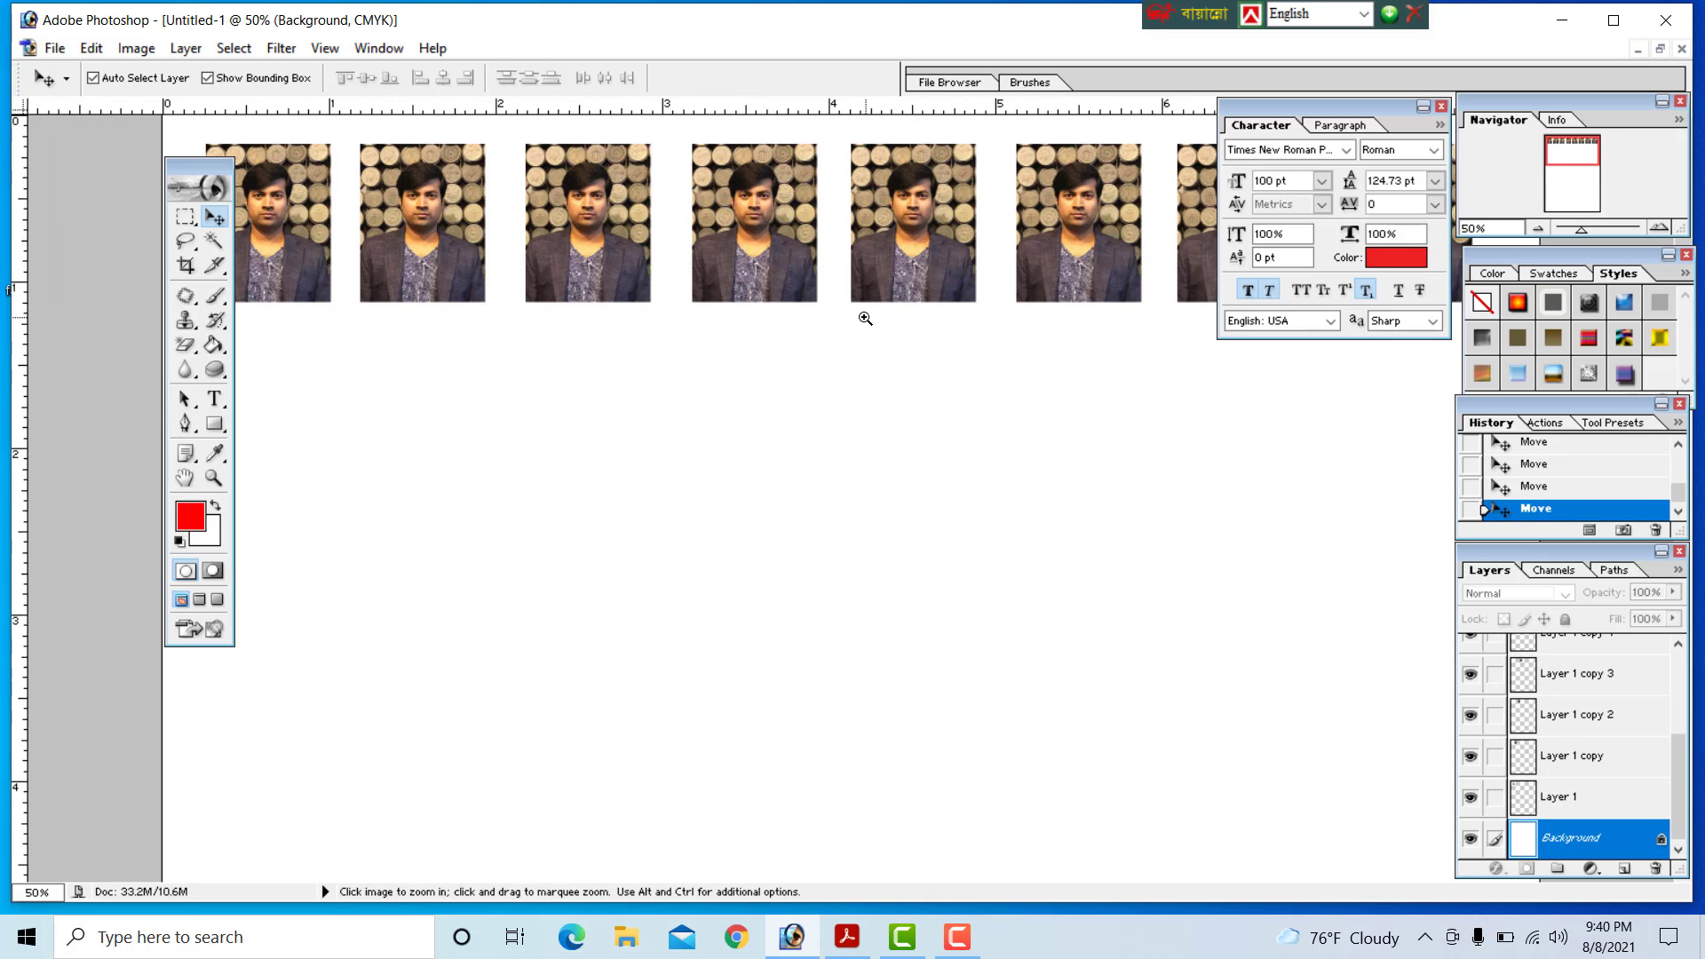
pyautogui.keyDown('ctrl'); pyautogui.click(723, 376); pyautogui.keyUp('ctrl')
pyautogui.hotkey('ctrl', '0')
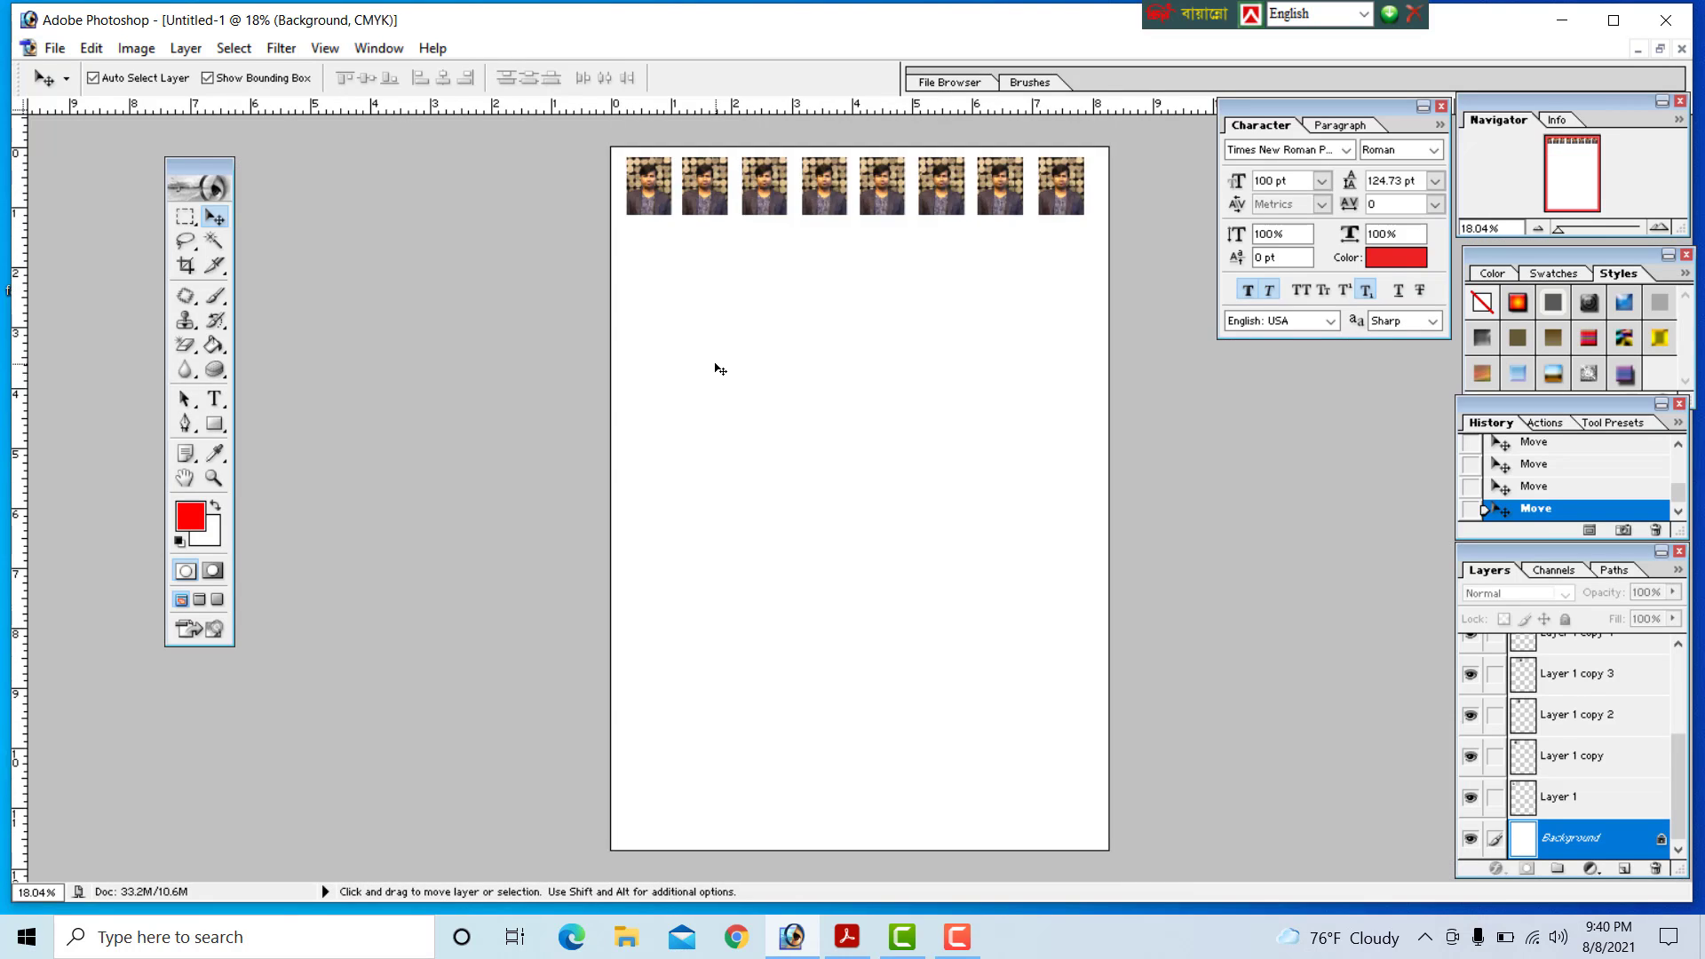
pyautogui.press('f')
pyautogui.press('f')
pyautogui.press('f')
pyautogui.scroll(-5, 567, 342)
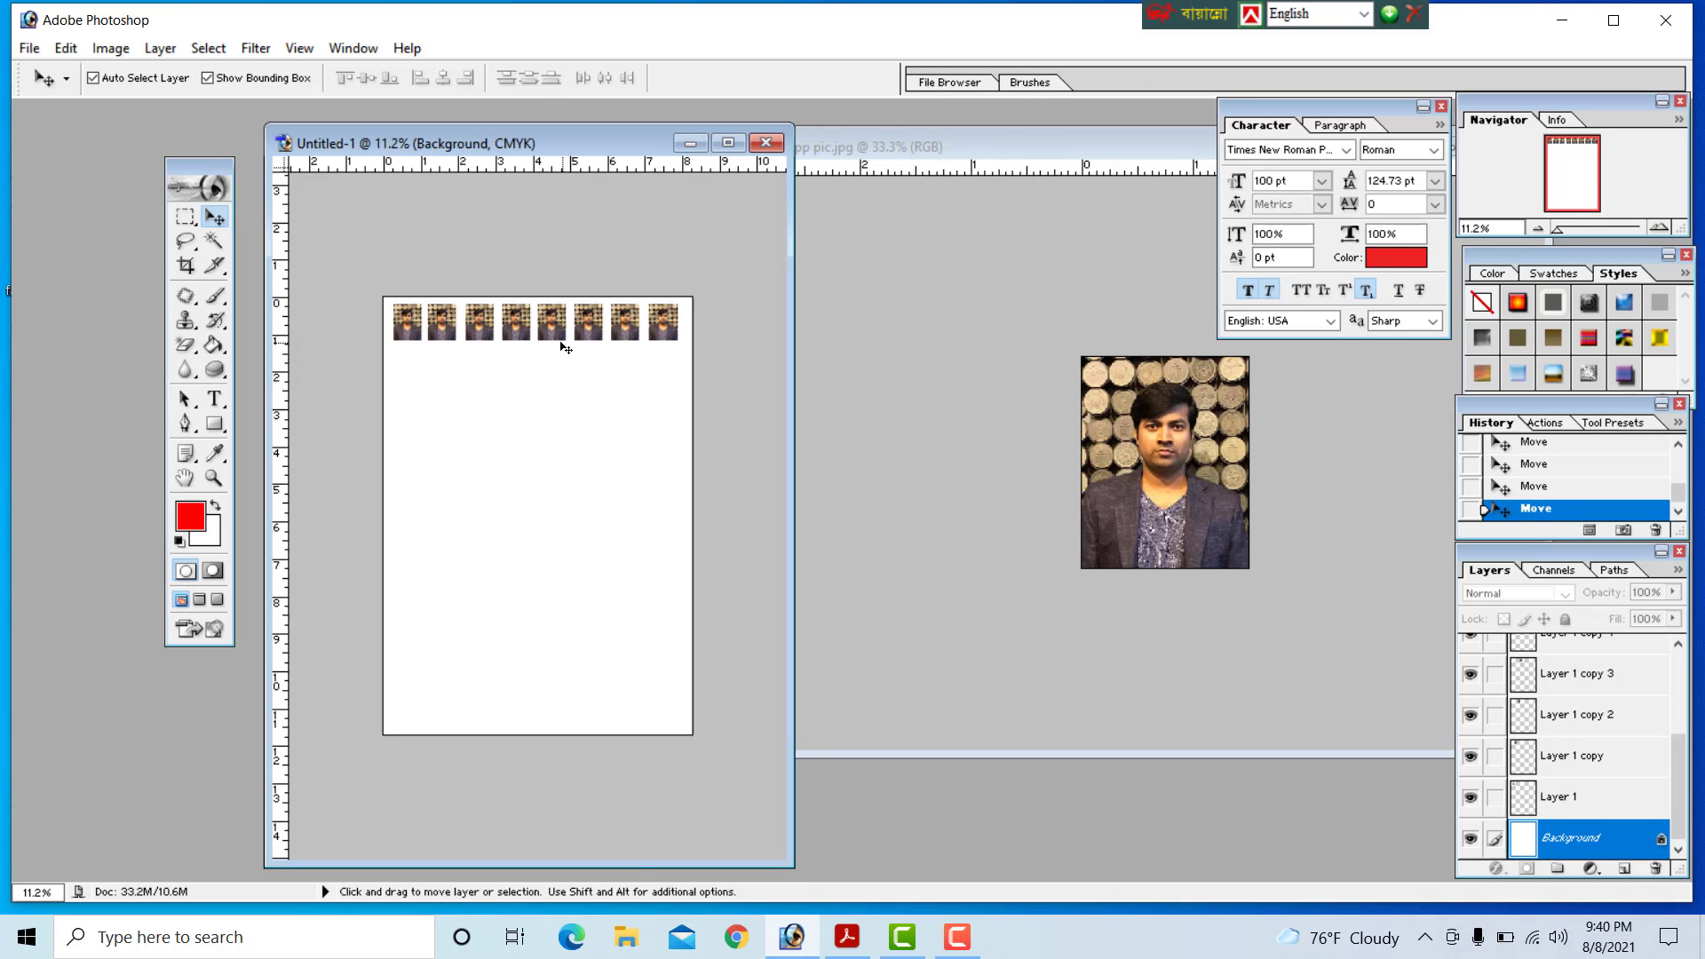
pyautogui.moveTo(604, 144); pyautogui.dragTo(546, 123)
pyautogui.click(936, 335)
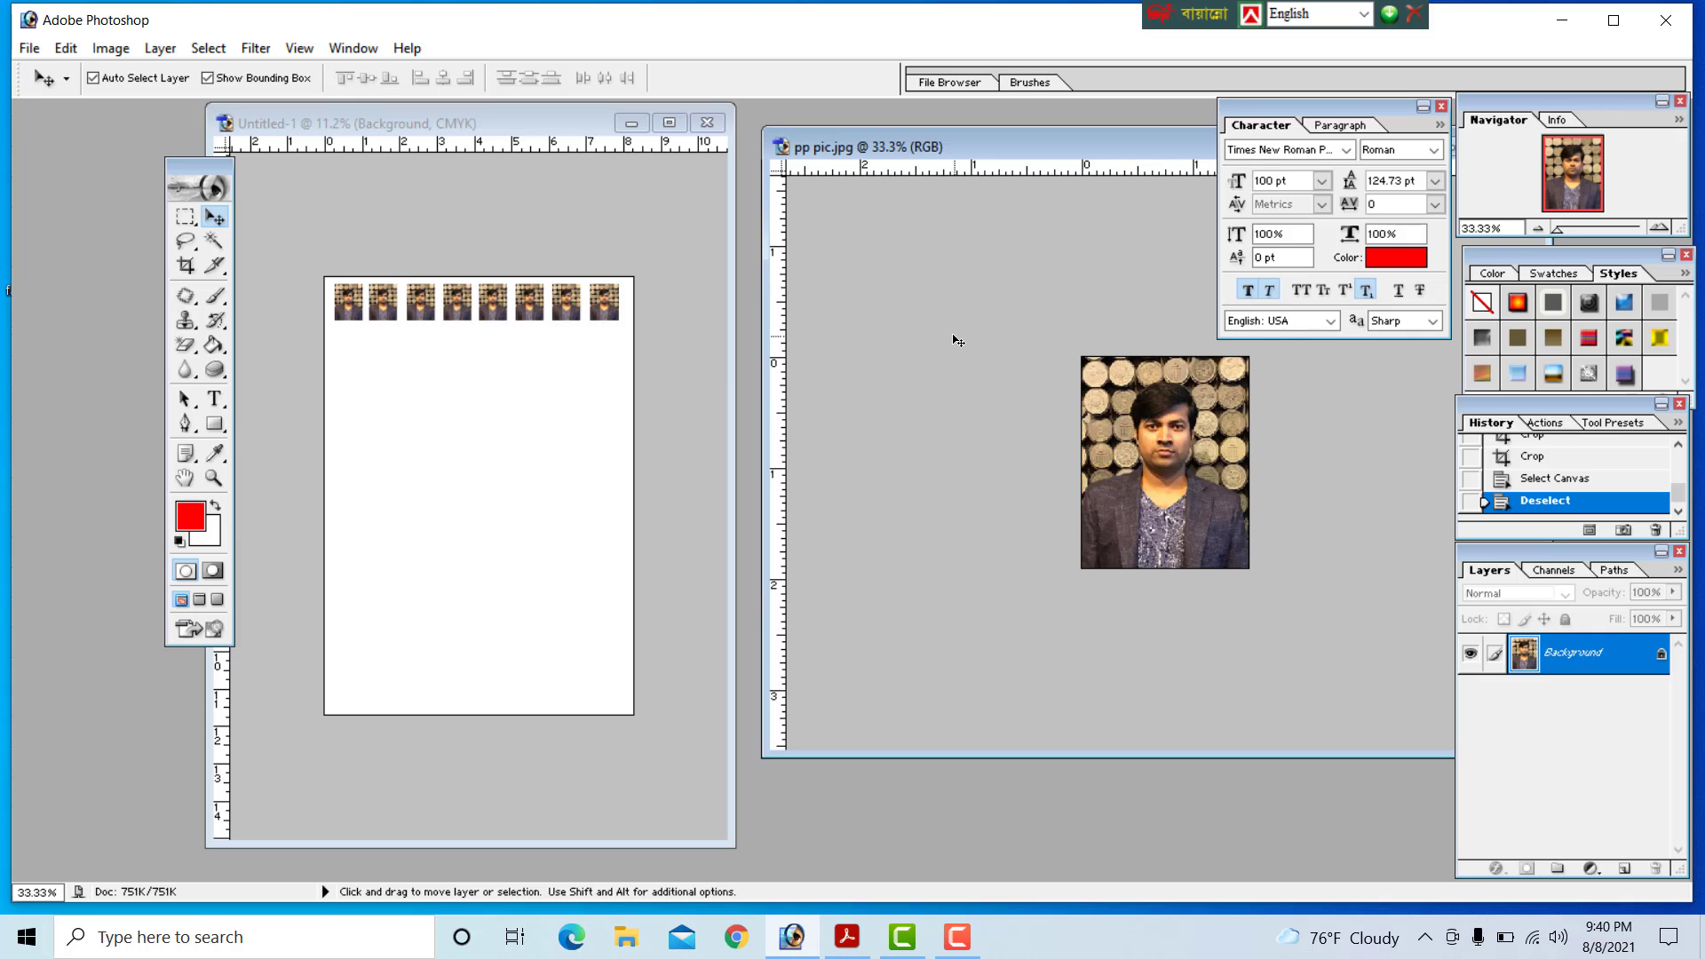
pyautogui.click(526, 453)
pyautogui.moveTo(527, 128); pyautogui.dragTo(473, 123)
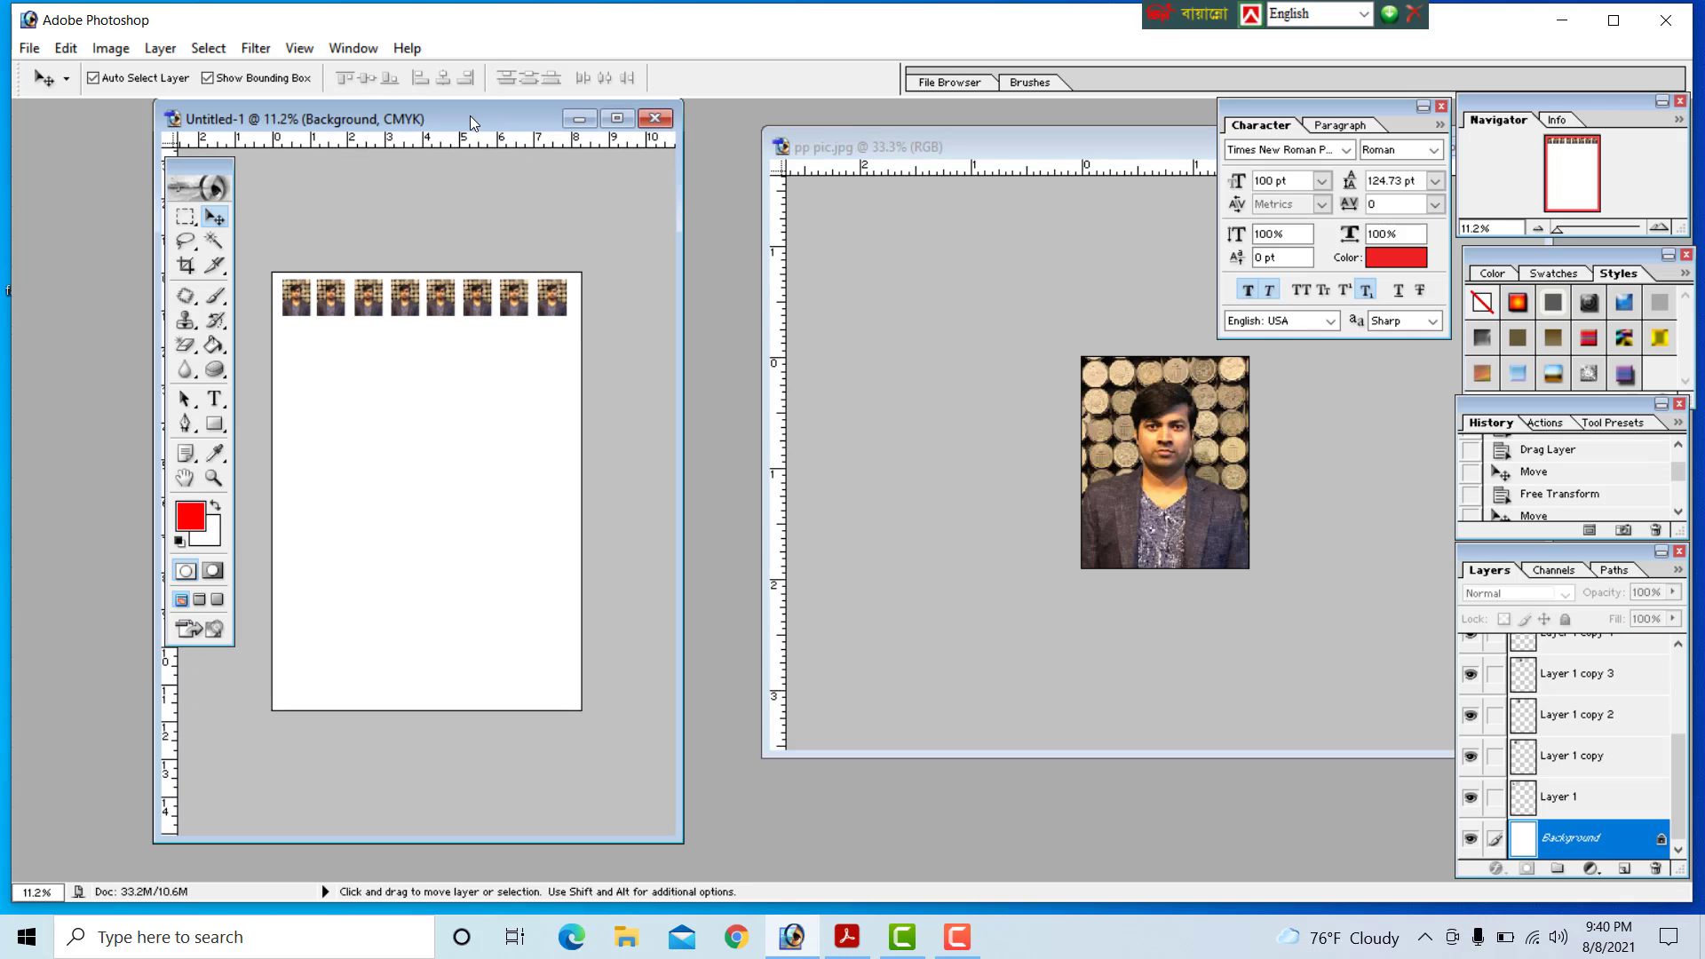
pyautogui.click(576, 119)
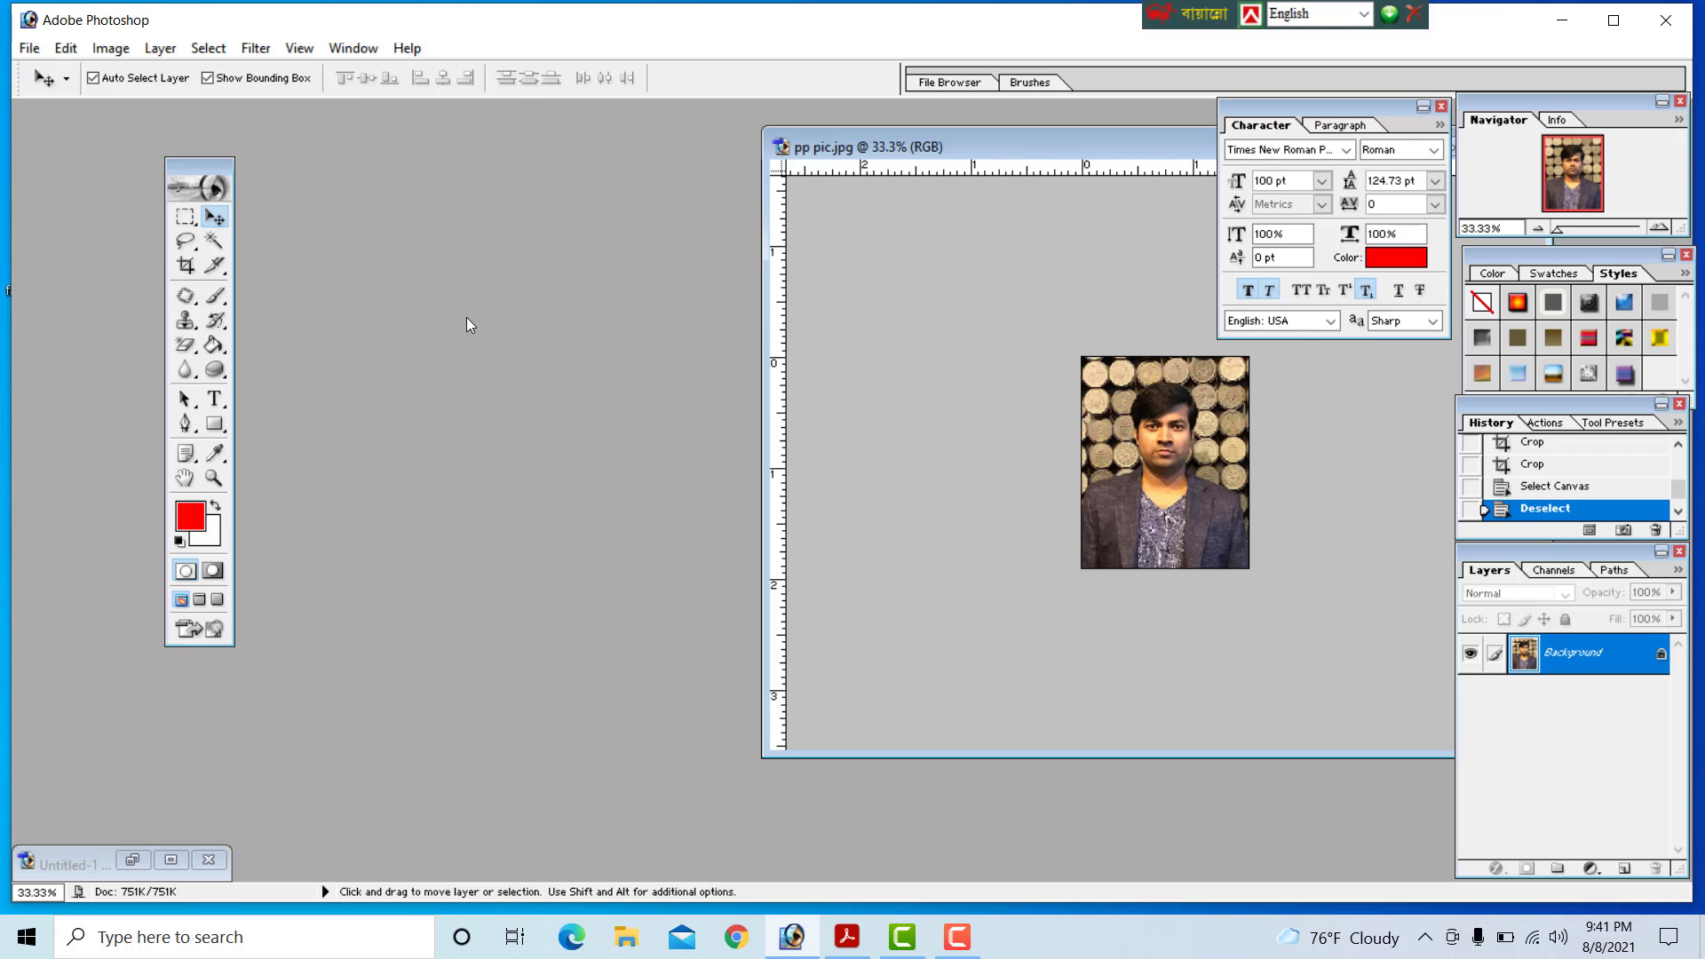
# Step: Create a new blank document from the 4 x 6 preset at 300 pixels/inch in CMYK Color mode
pyautogui.click(29, 48)
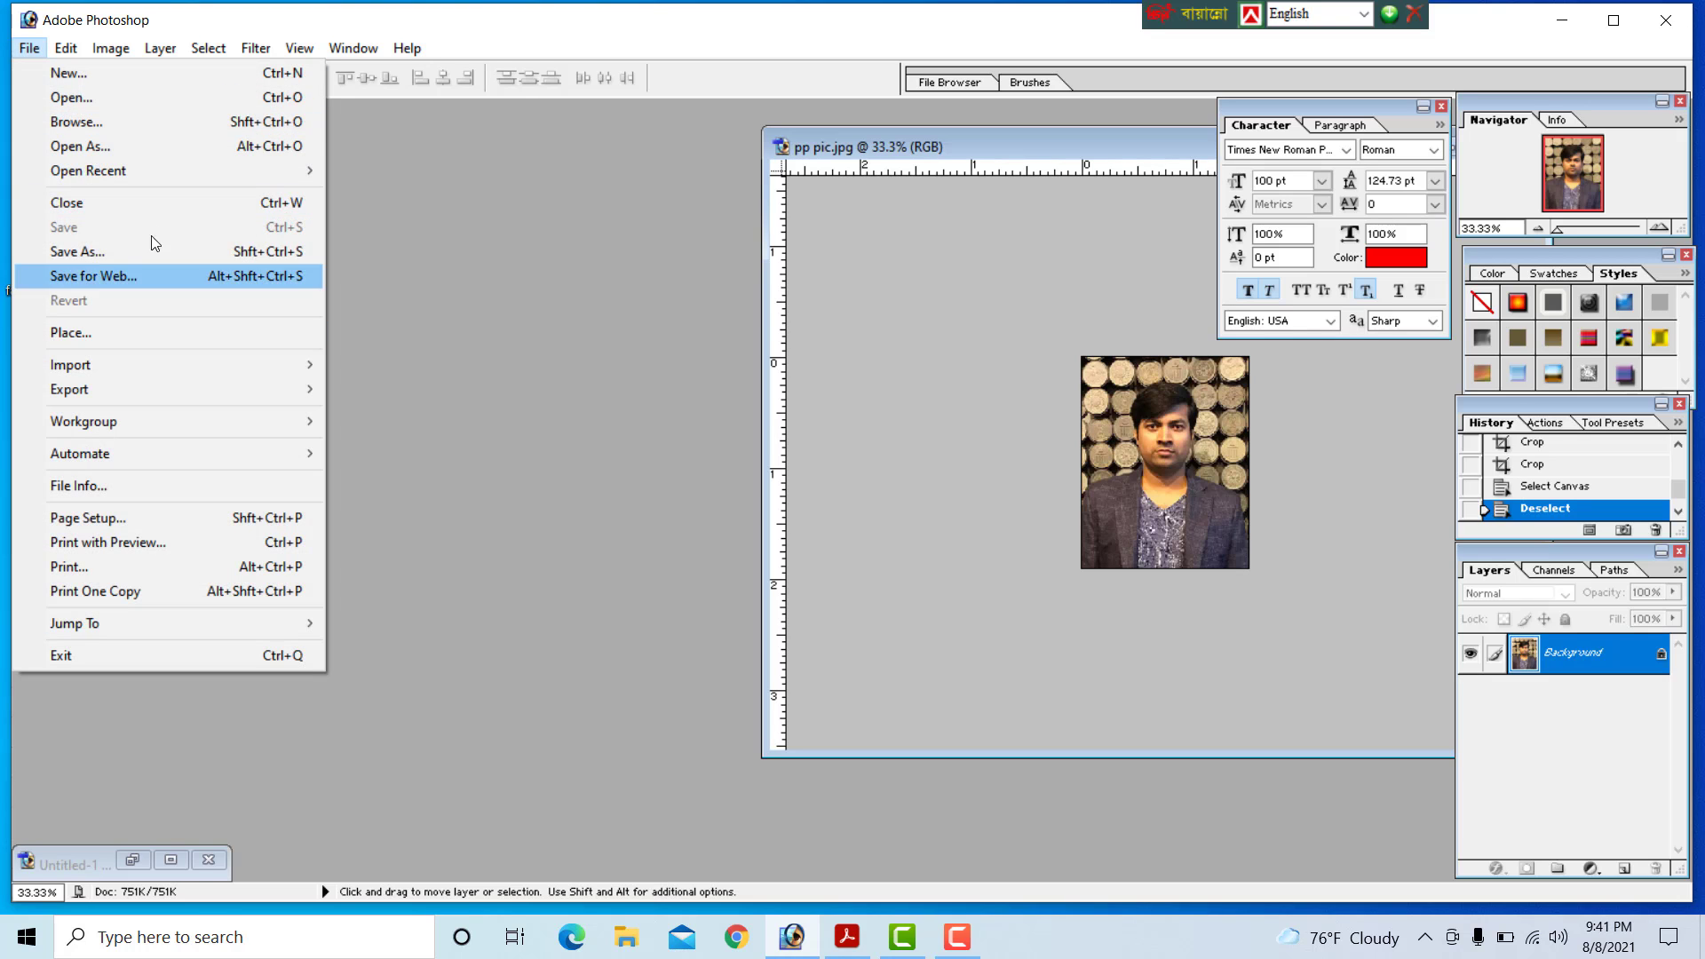
pyautogui.click(116, 72)
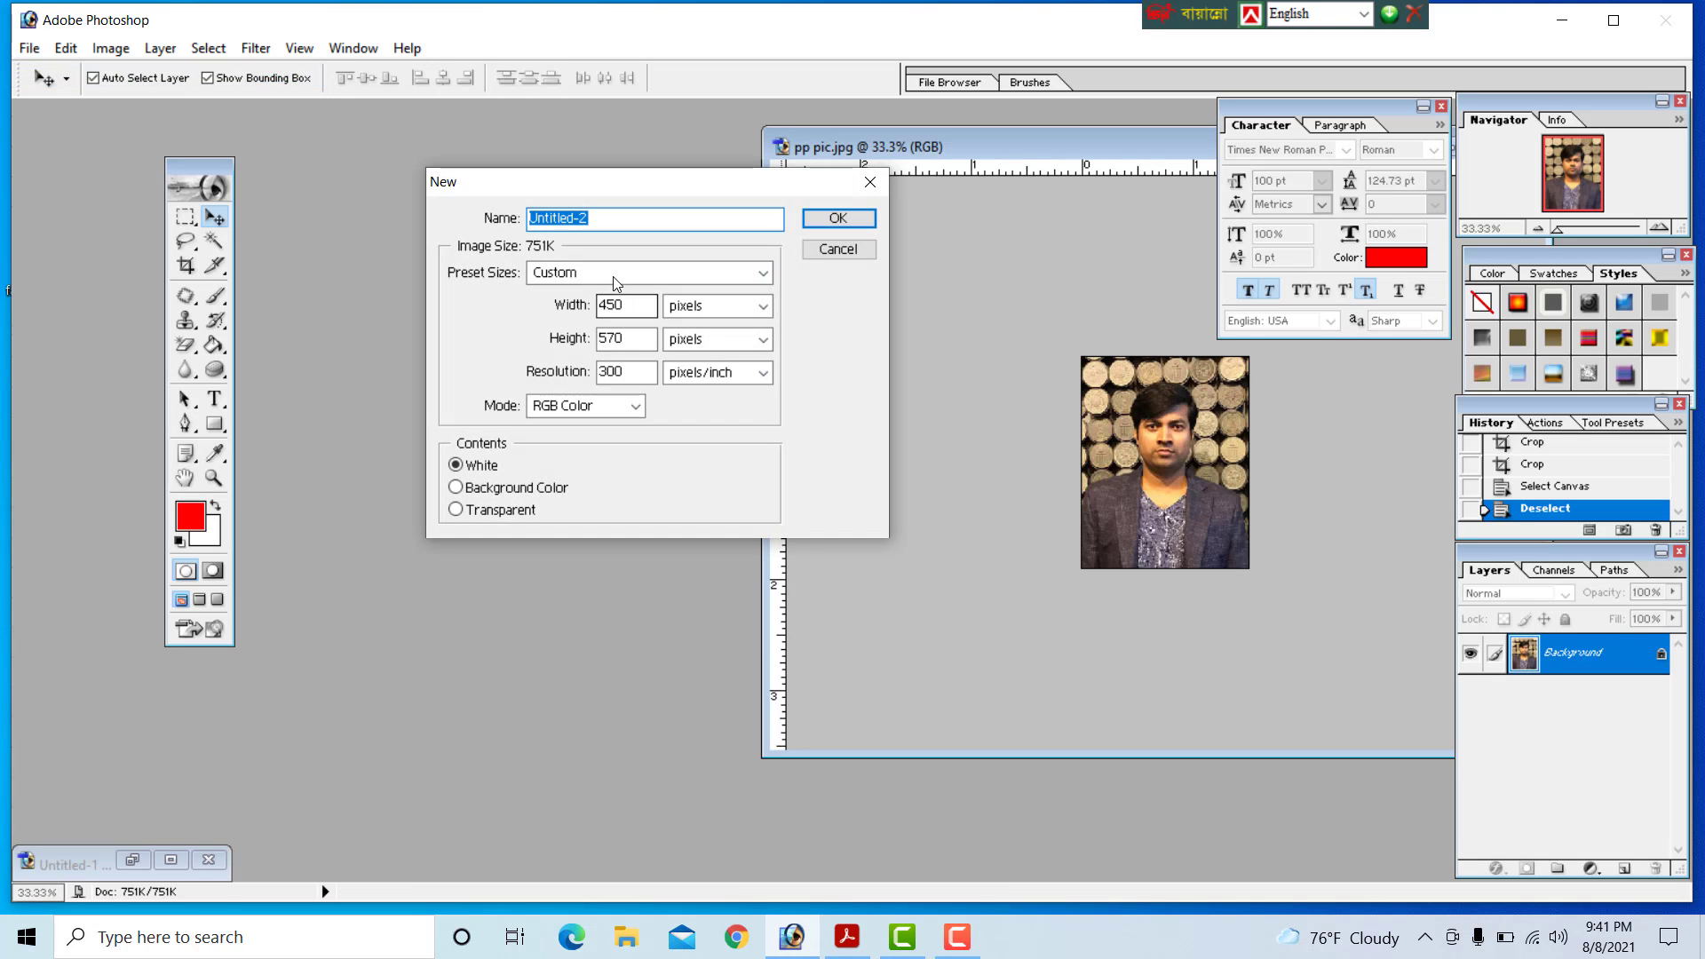
pyautogui.click(614, 278)
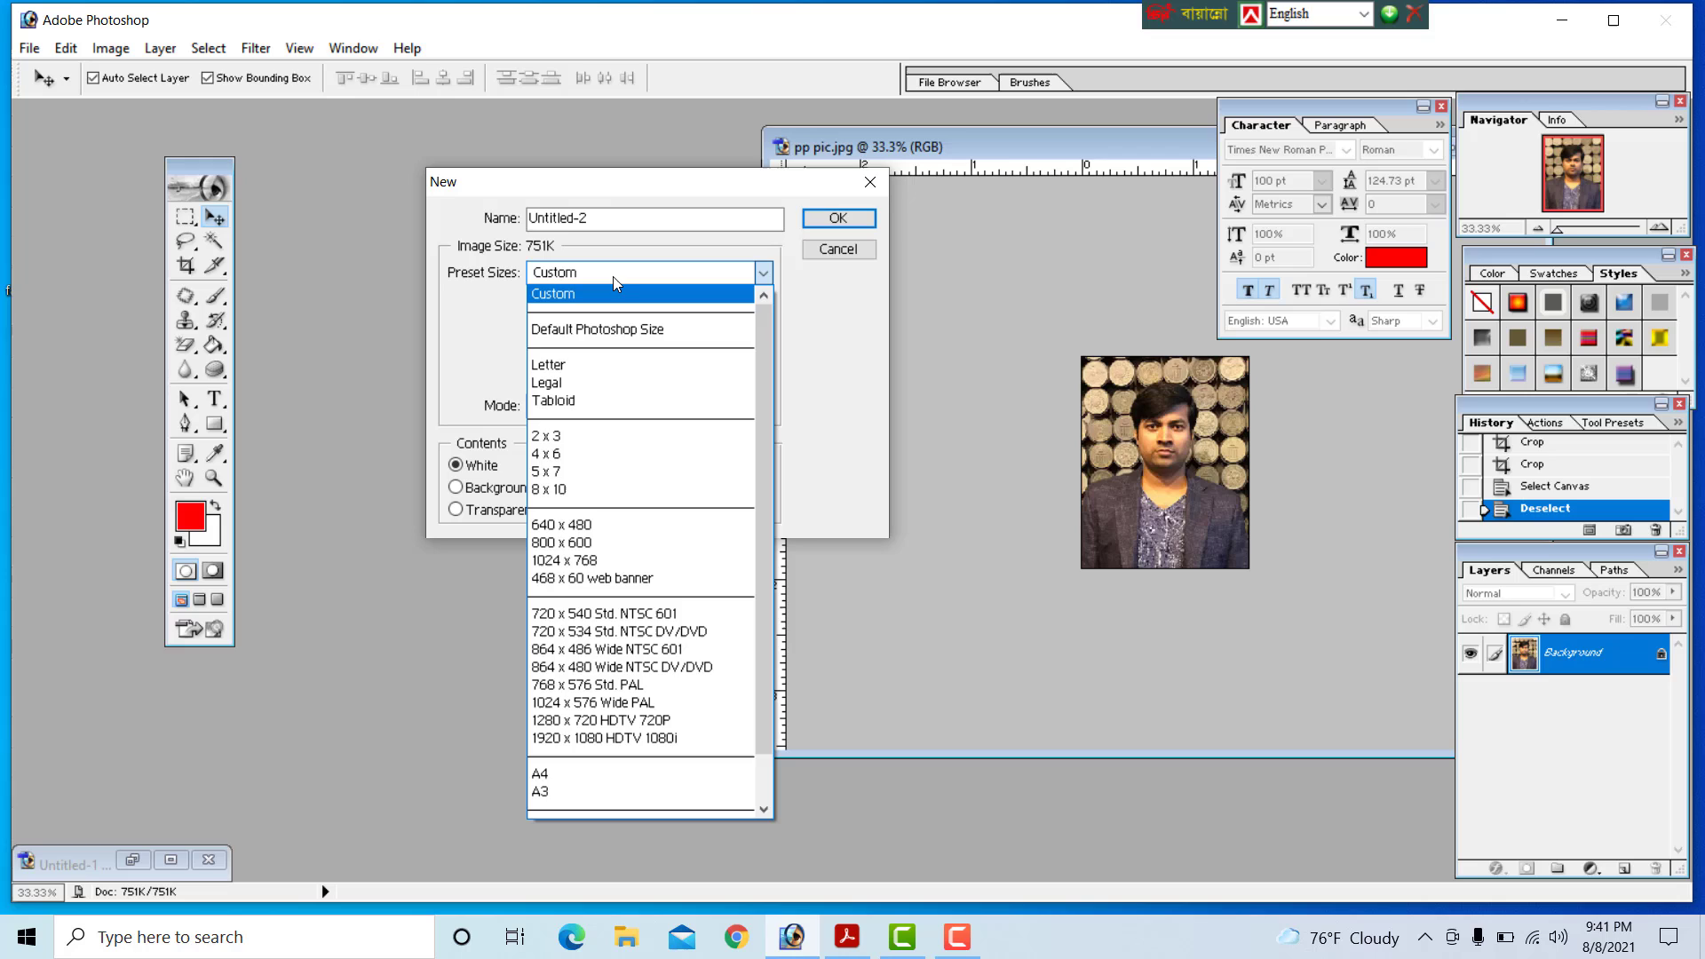
pyautogui.click(613, 453)
pyautogui.click(602, 407)
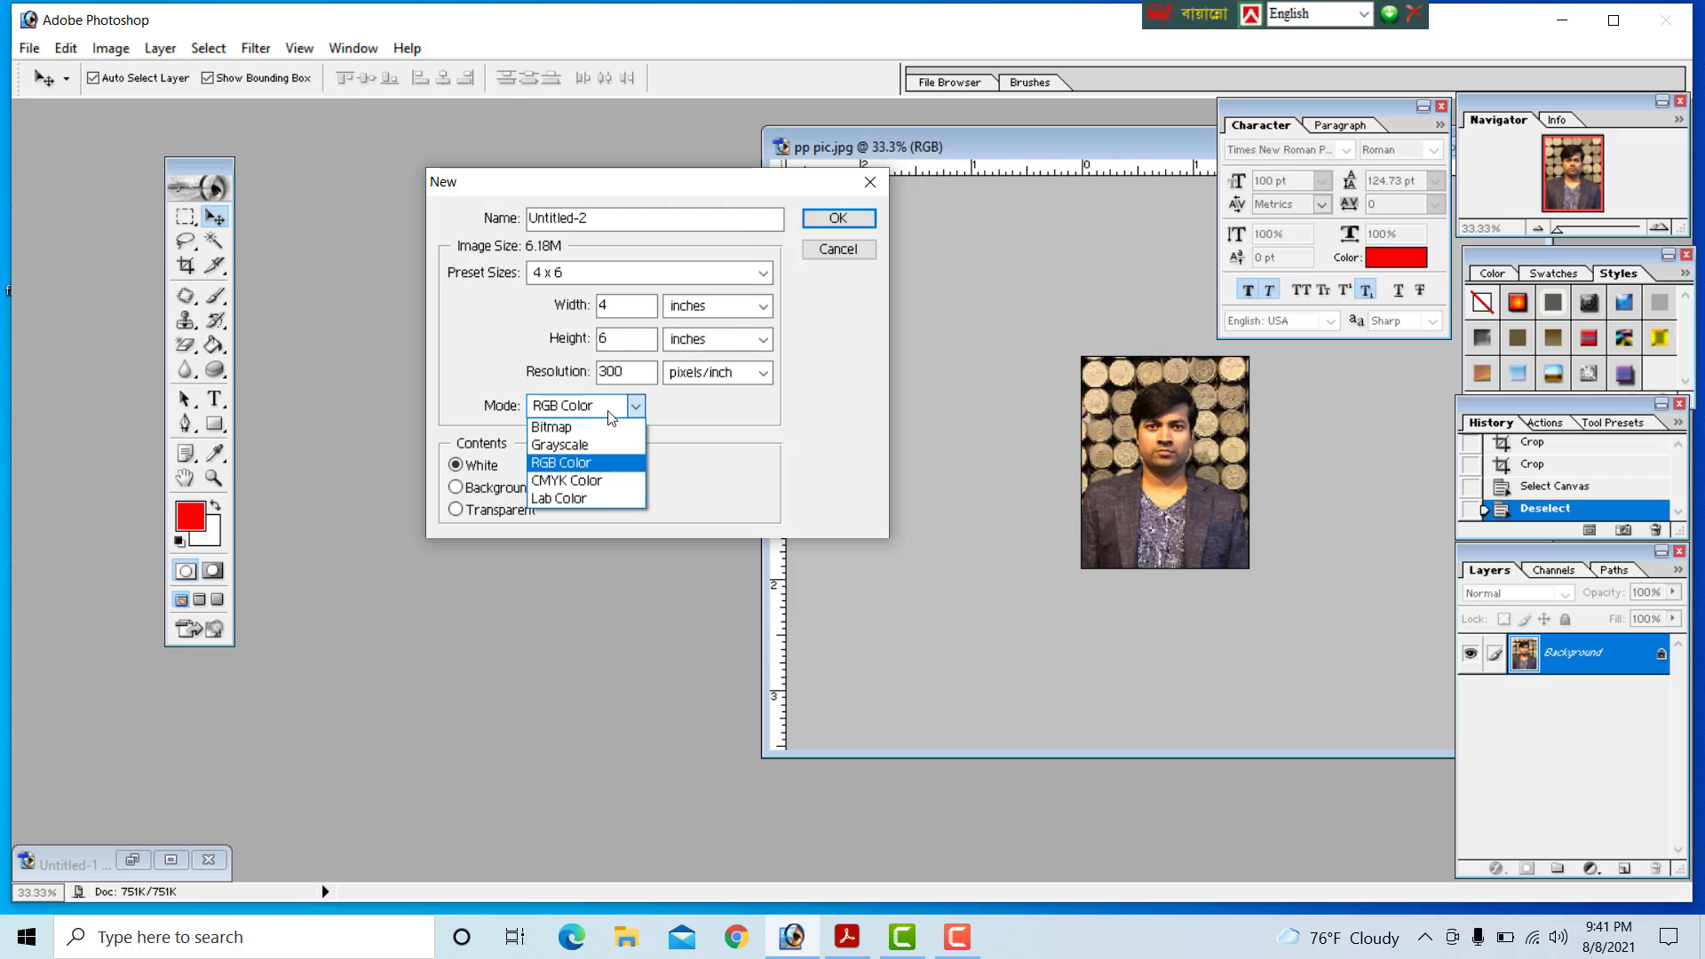
pyautogui.click(611, 484)
pyautogui.click(831, 219)
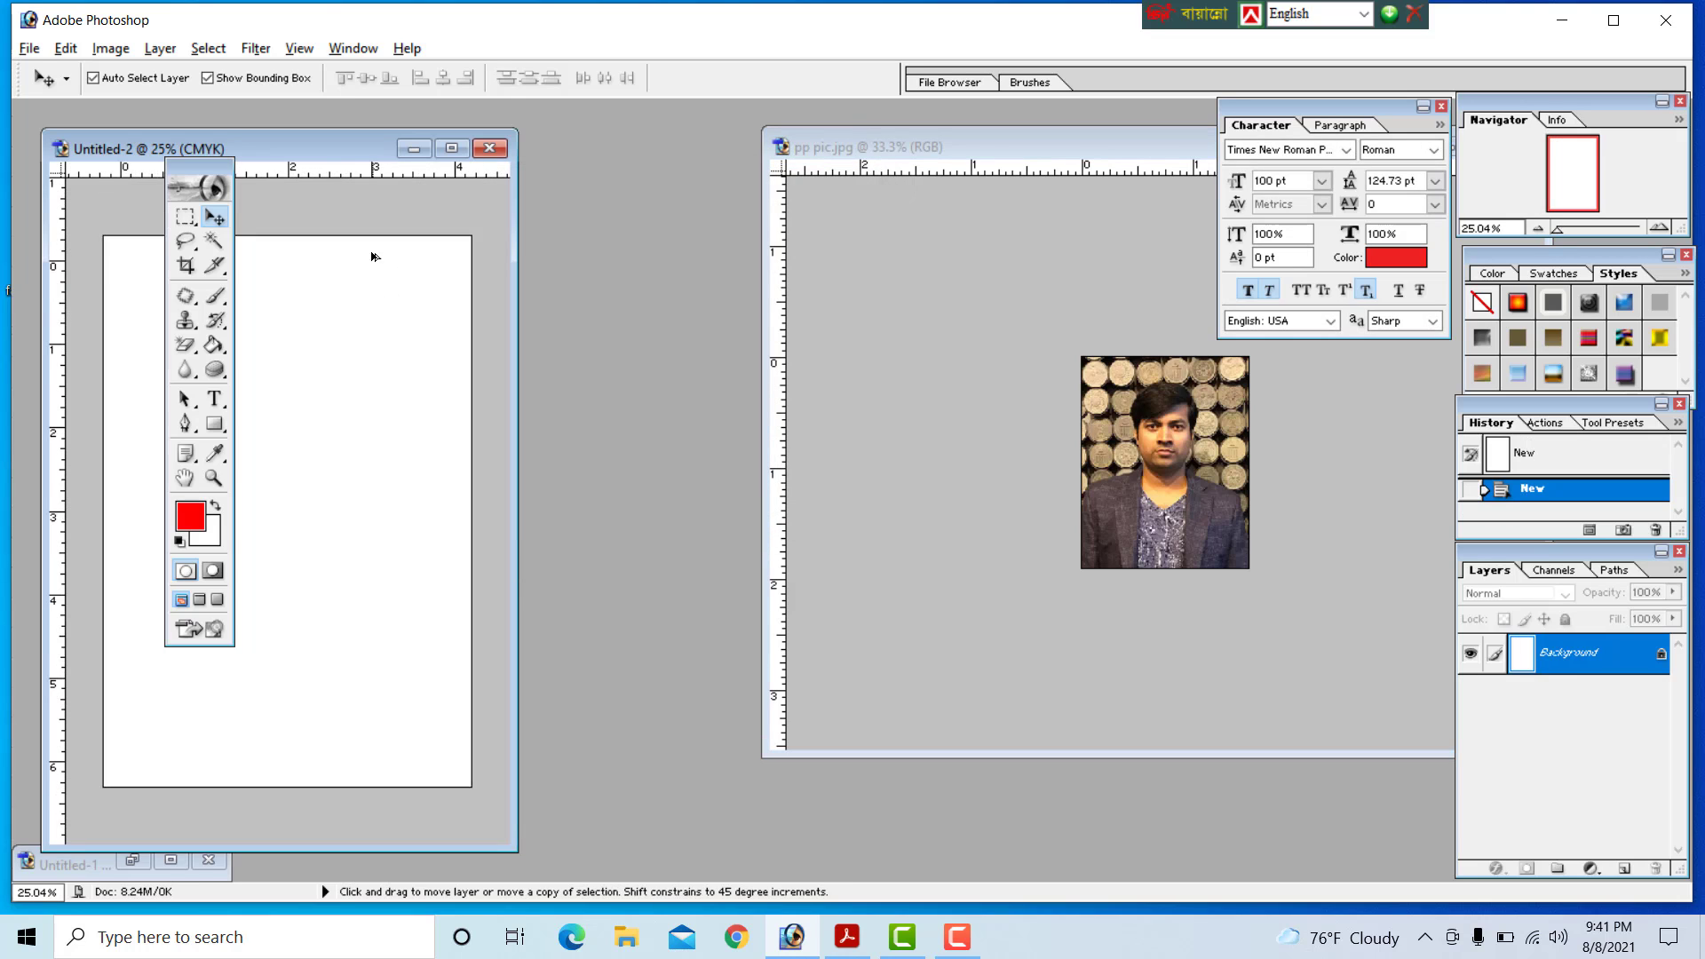
pyautogui.moveTo(326, 151); pyautogui.dragTo(407, 122)
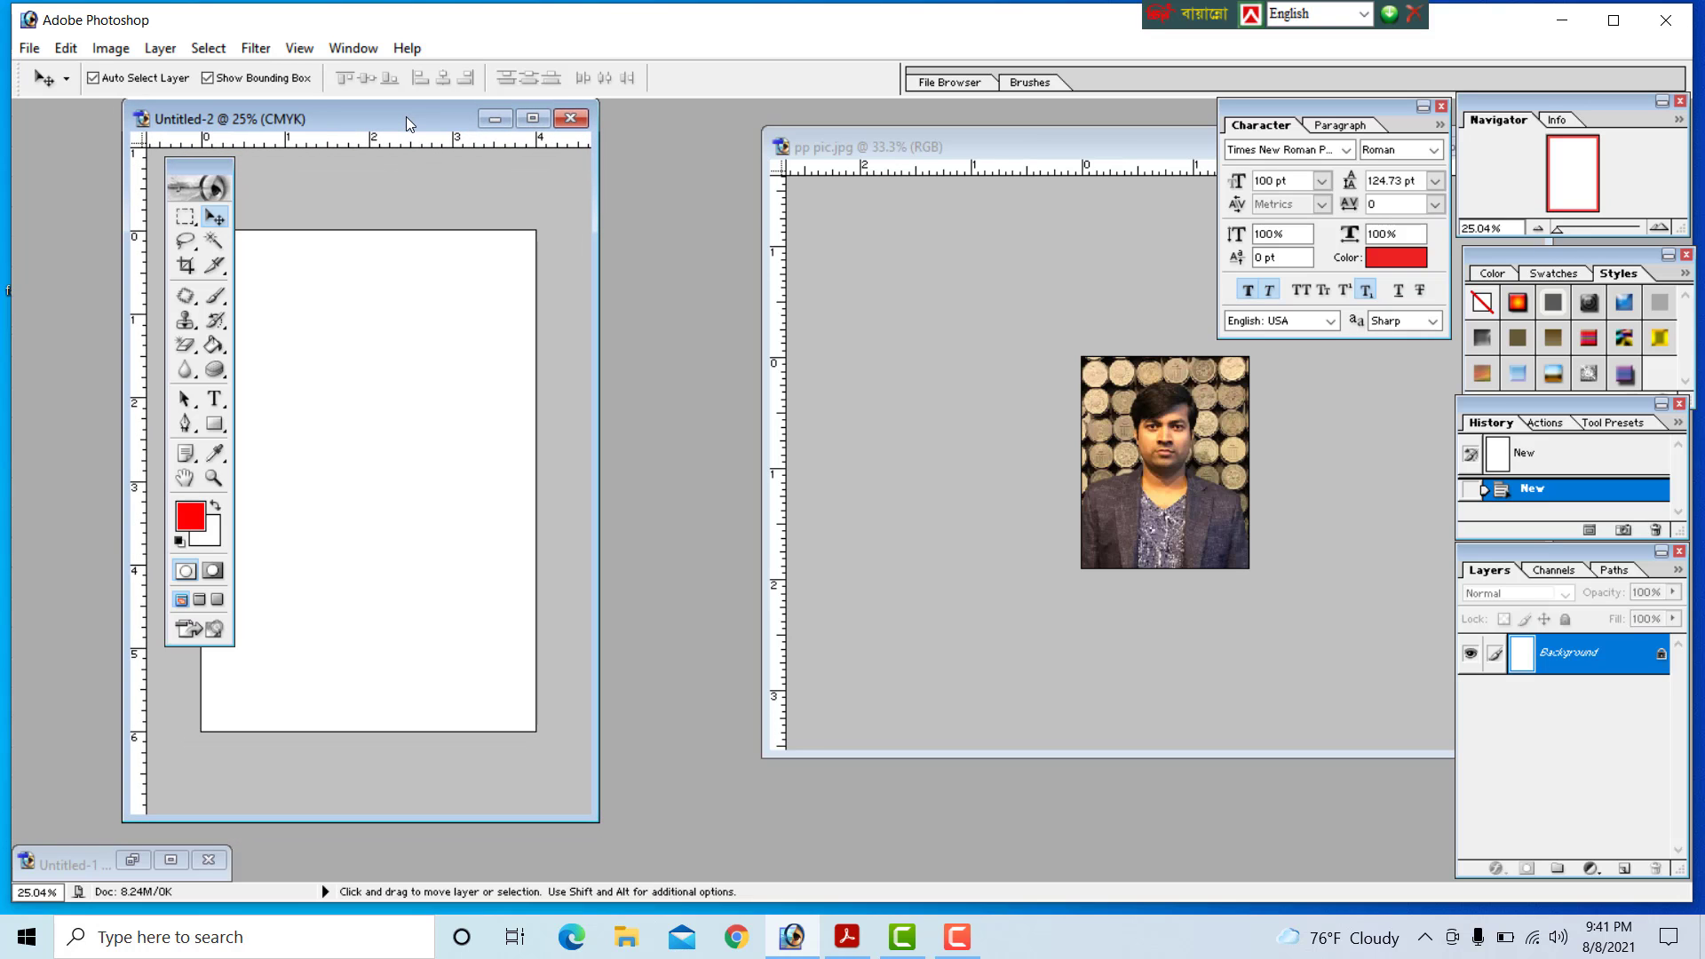
# Step: Open the full-length outdoor garden photo from the Desktop and copy it into the blank 4 x 6 document
pyautogui.doubleClick(642, 285)
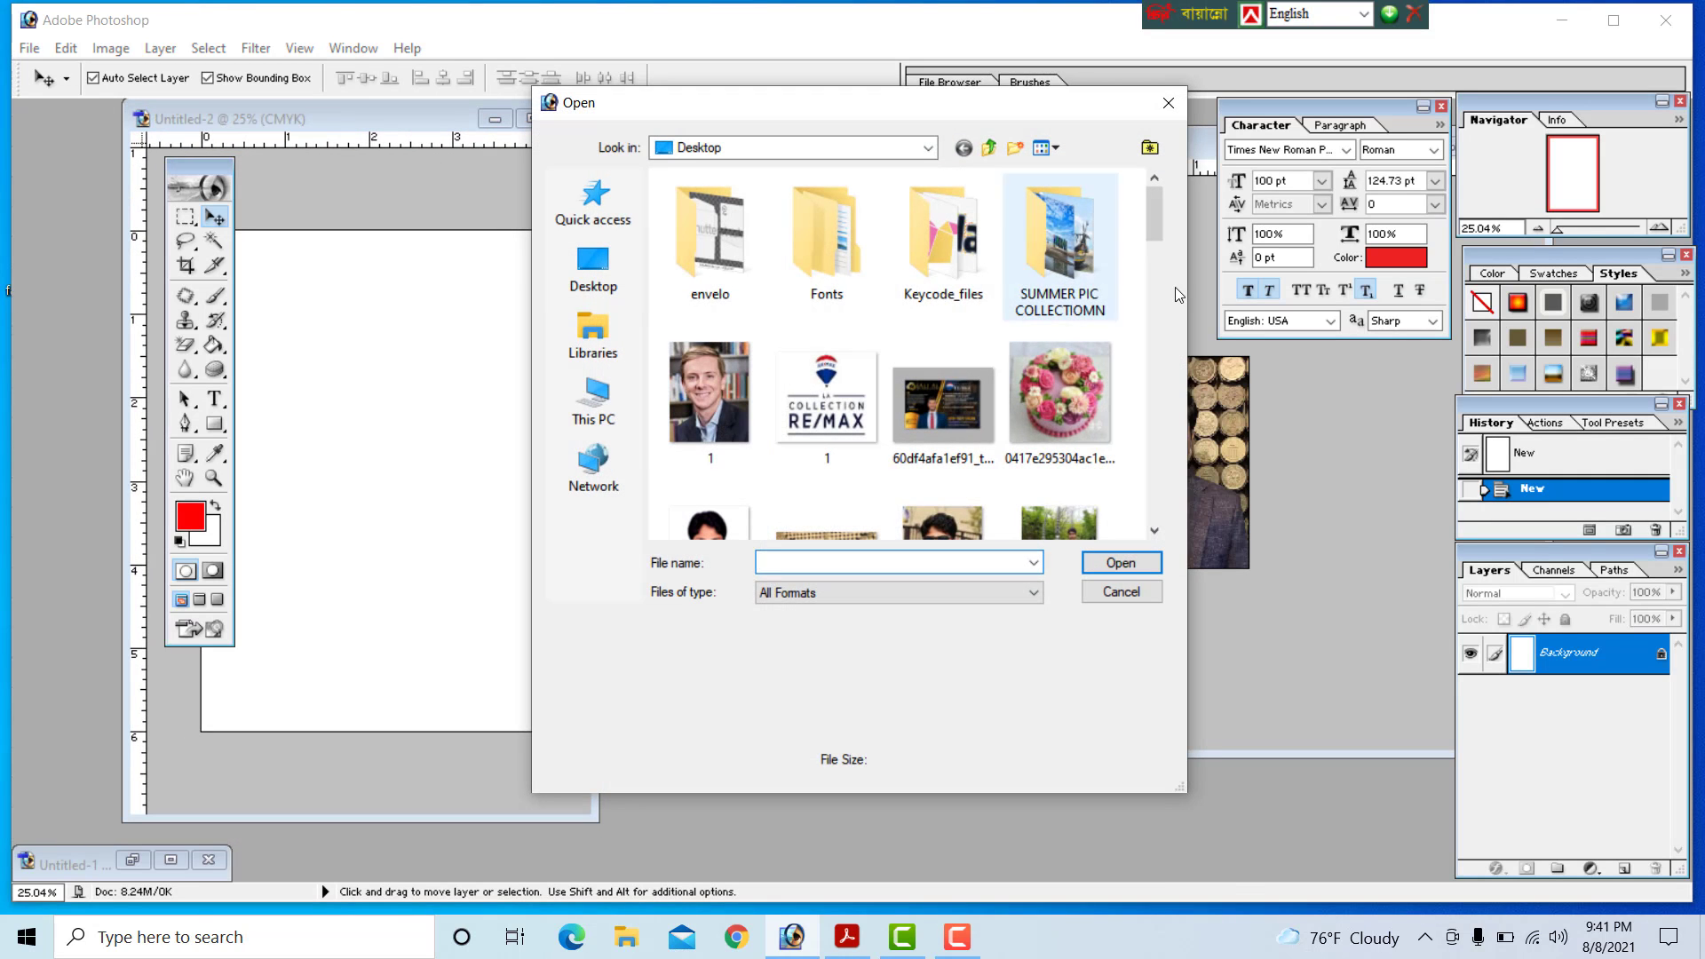
pyautogui.moveTo(1153, 214); pyautogui.dragTo(1151, 262)
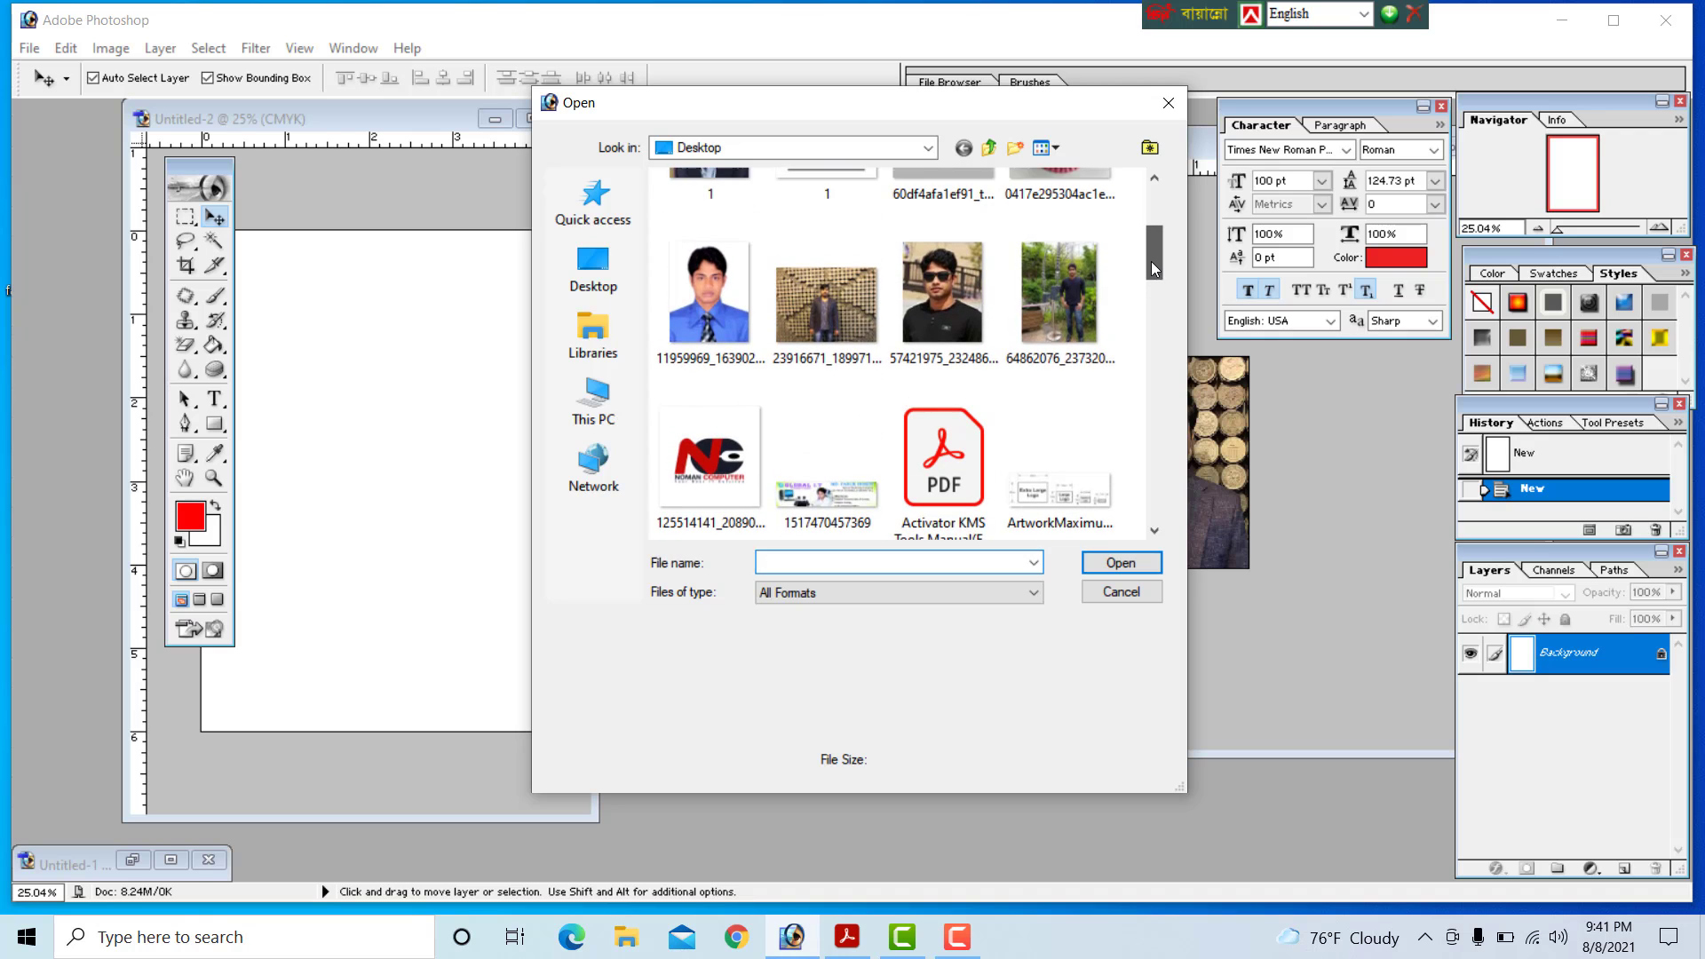
pyautogui.click(1062, 306)
pyautogui.doubleClick(1061, 302)
pyautogui.moveTo(304, 160); pyautogui.dragTo(951, 145)
pyautogui.moveTo(1011, 360); pyautogui.dragTo(464, 381)
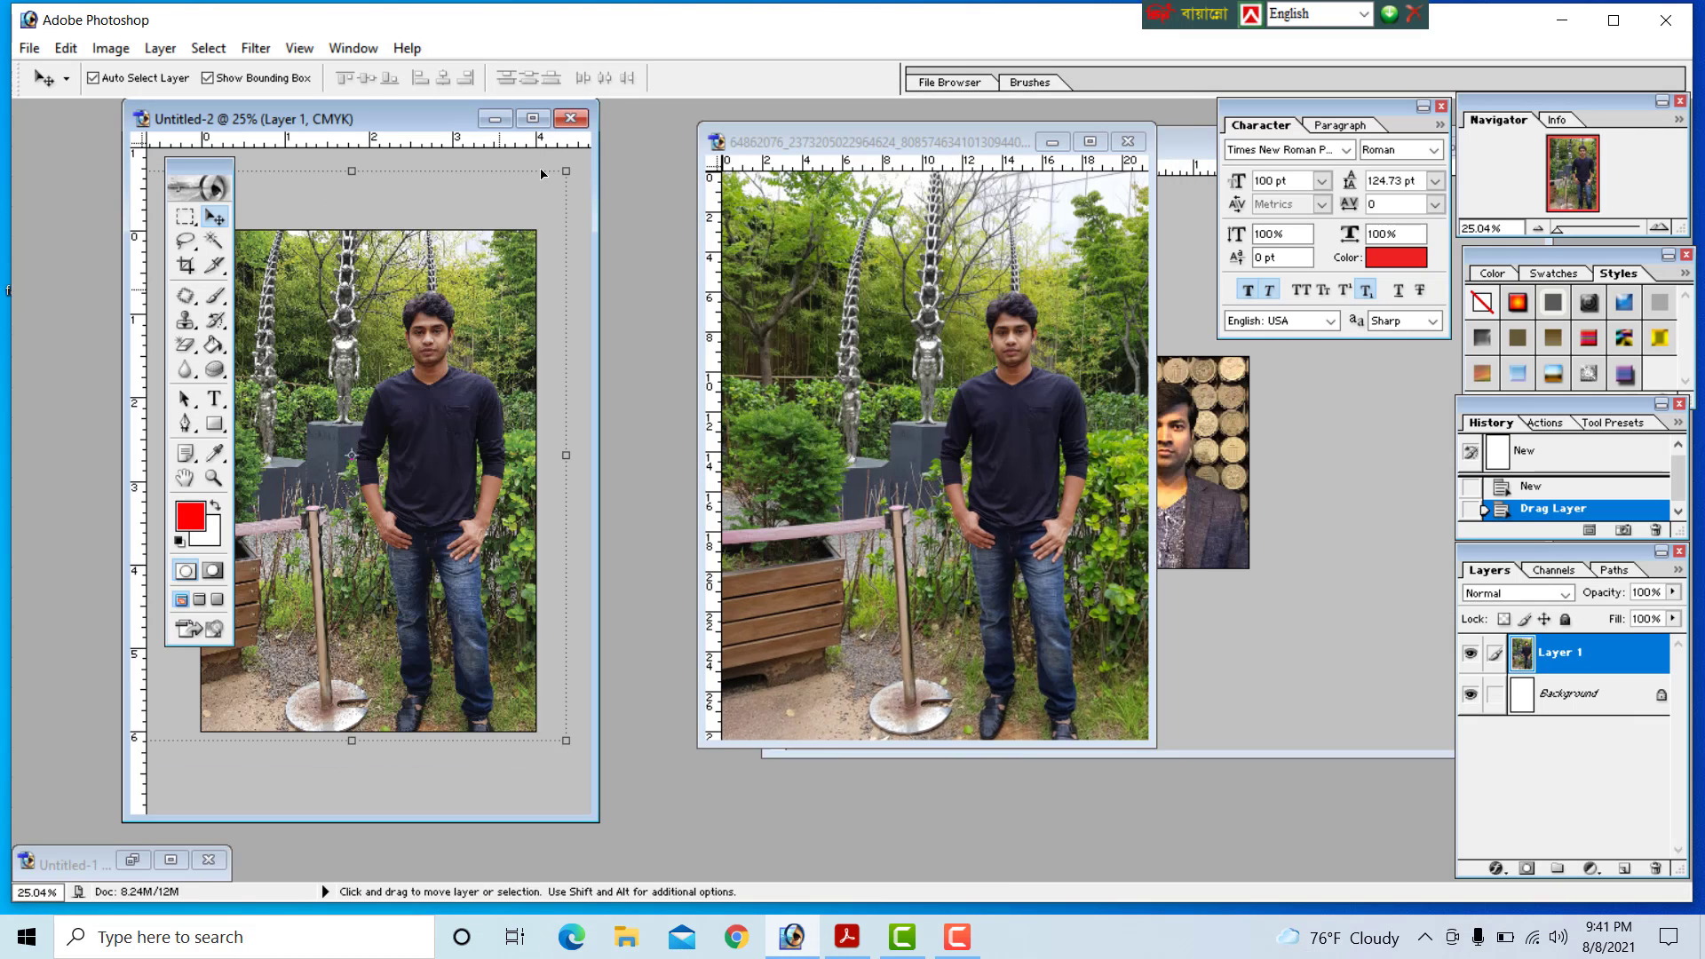
# Step: Scale the photo layer down proportionally and reposition it so it covers the whole 4 x 6 canvas with the man fully in frame
pyautogui.click(534, 118)
pyautogui.hotkey('ctrl', '-')
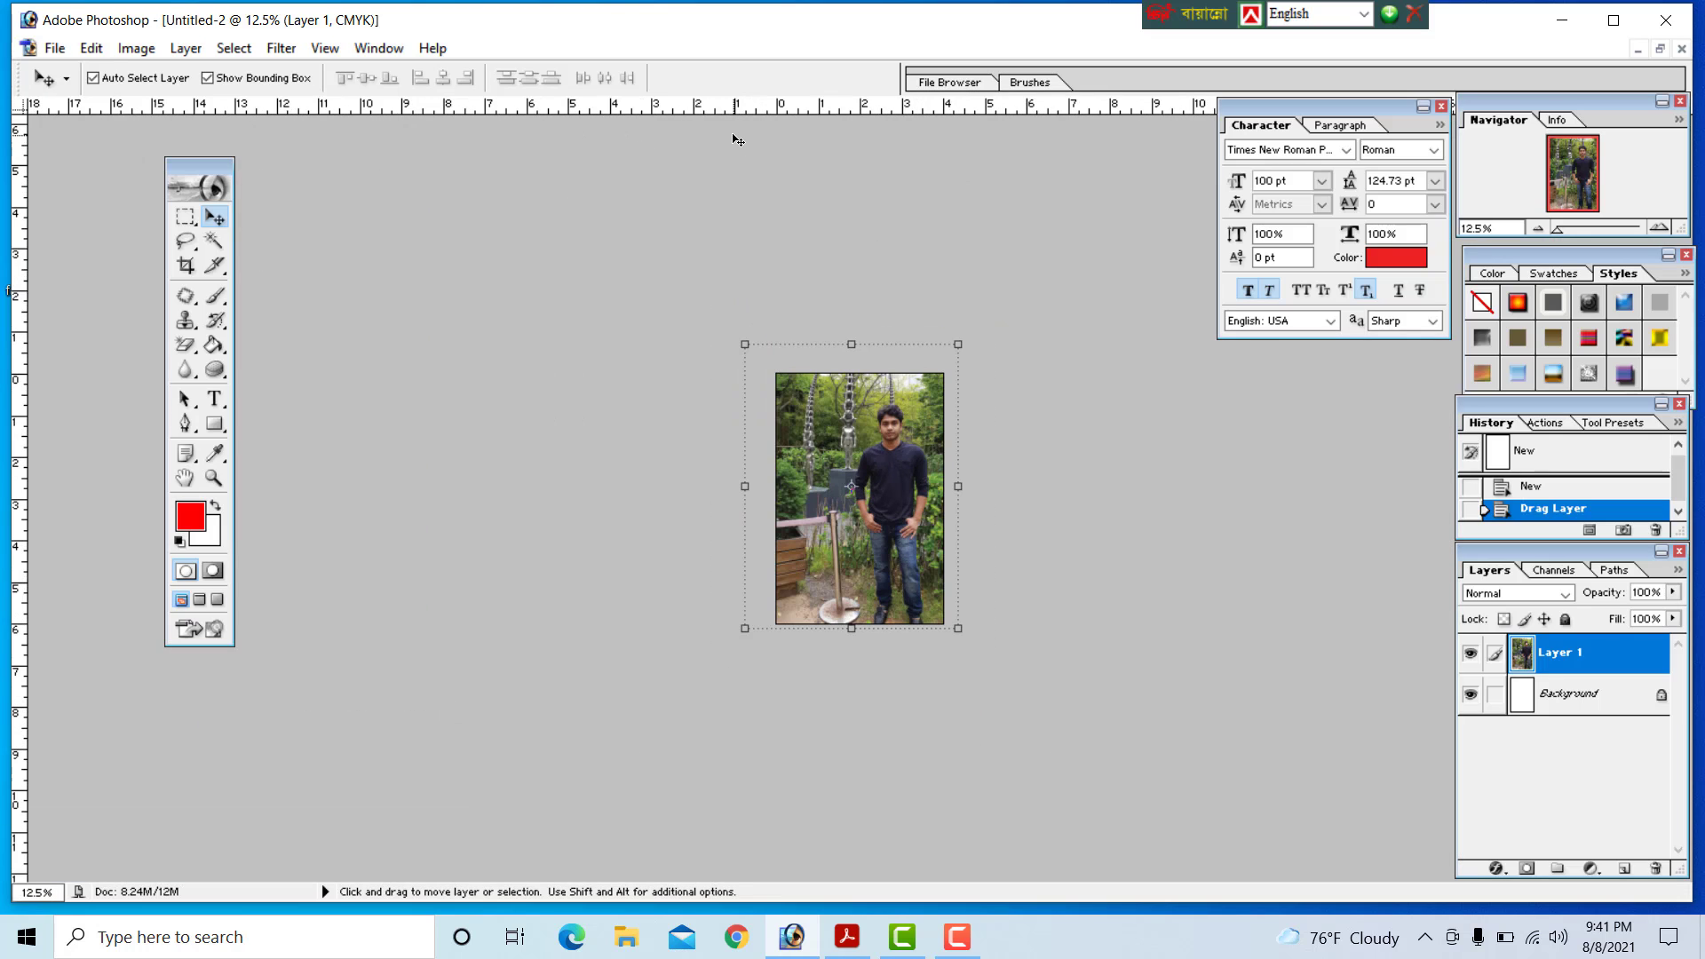
pyautogui.moveTo(957, 344); pyautogui.dragTo(936, 371)
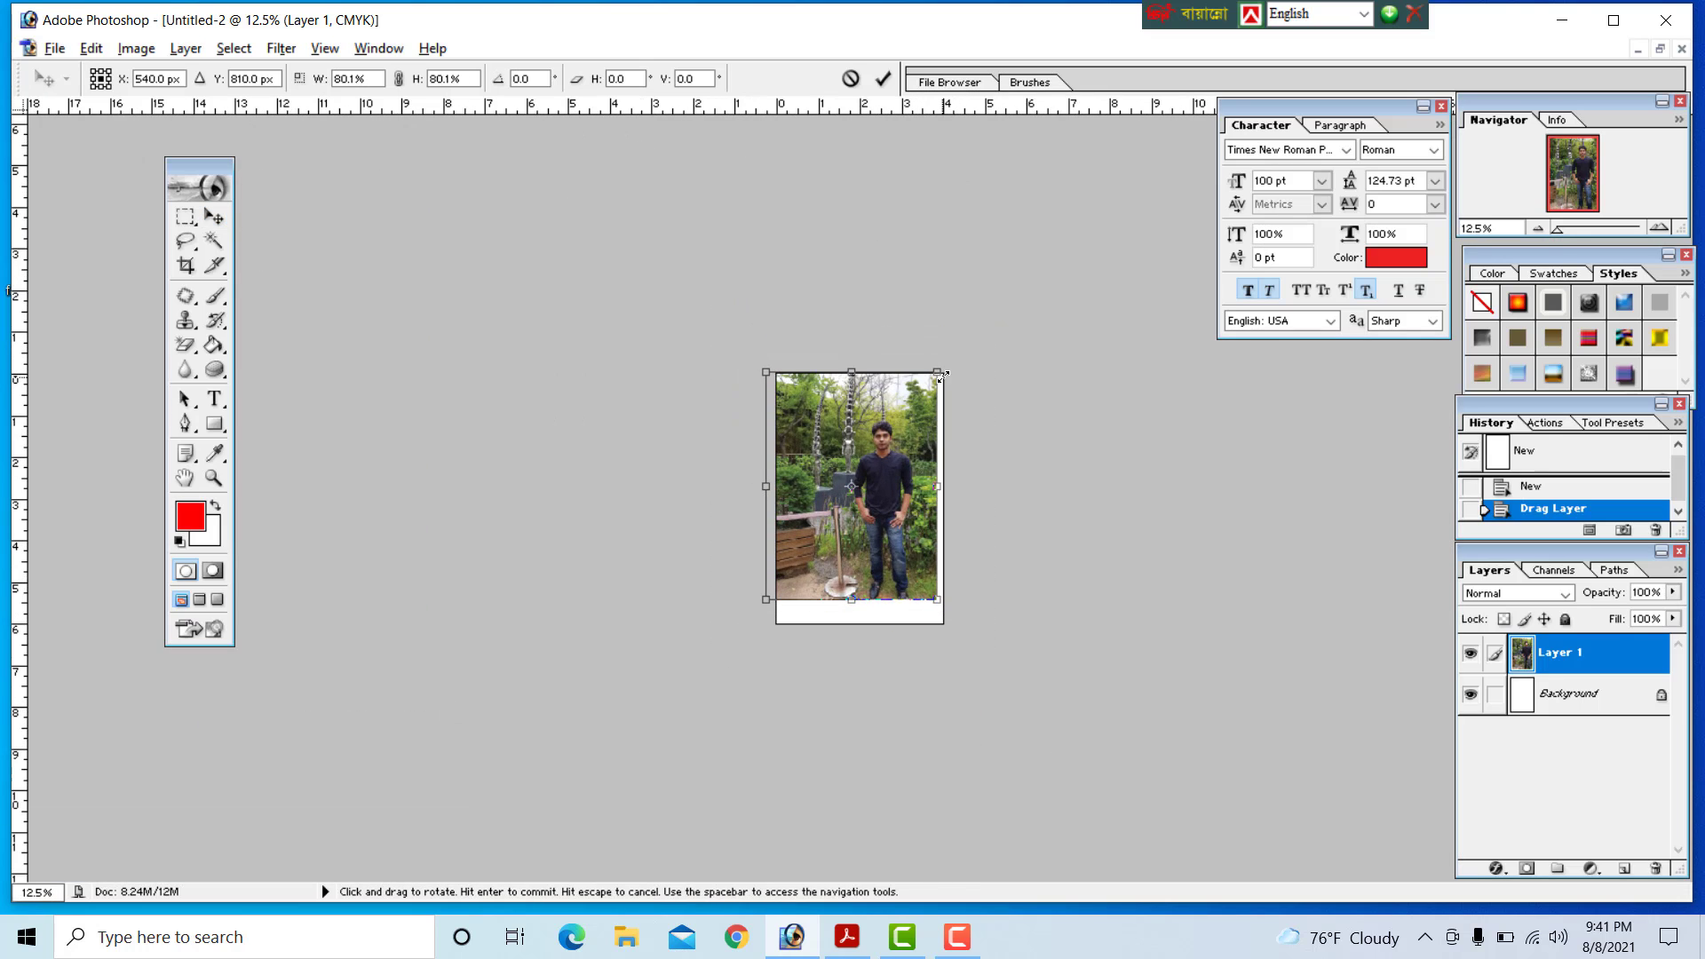
pyautogui.keyDown('ctrl'); pyautogui.click(957, 477); pyautogui.keyUp('ctrl')
pyautogui.keyDown('ctrl'); pyautogui.click(958, 477); pyautogui.keyUp('ctrl')
pyautogui.moveTo(877, 438)
pyautogui.mouseDown()
pyautogui.moveTo(891, 507)
pyautogui.moveTo(896, 450)
pyautogui.mouseUp()
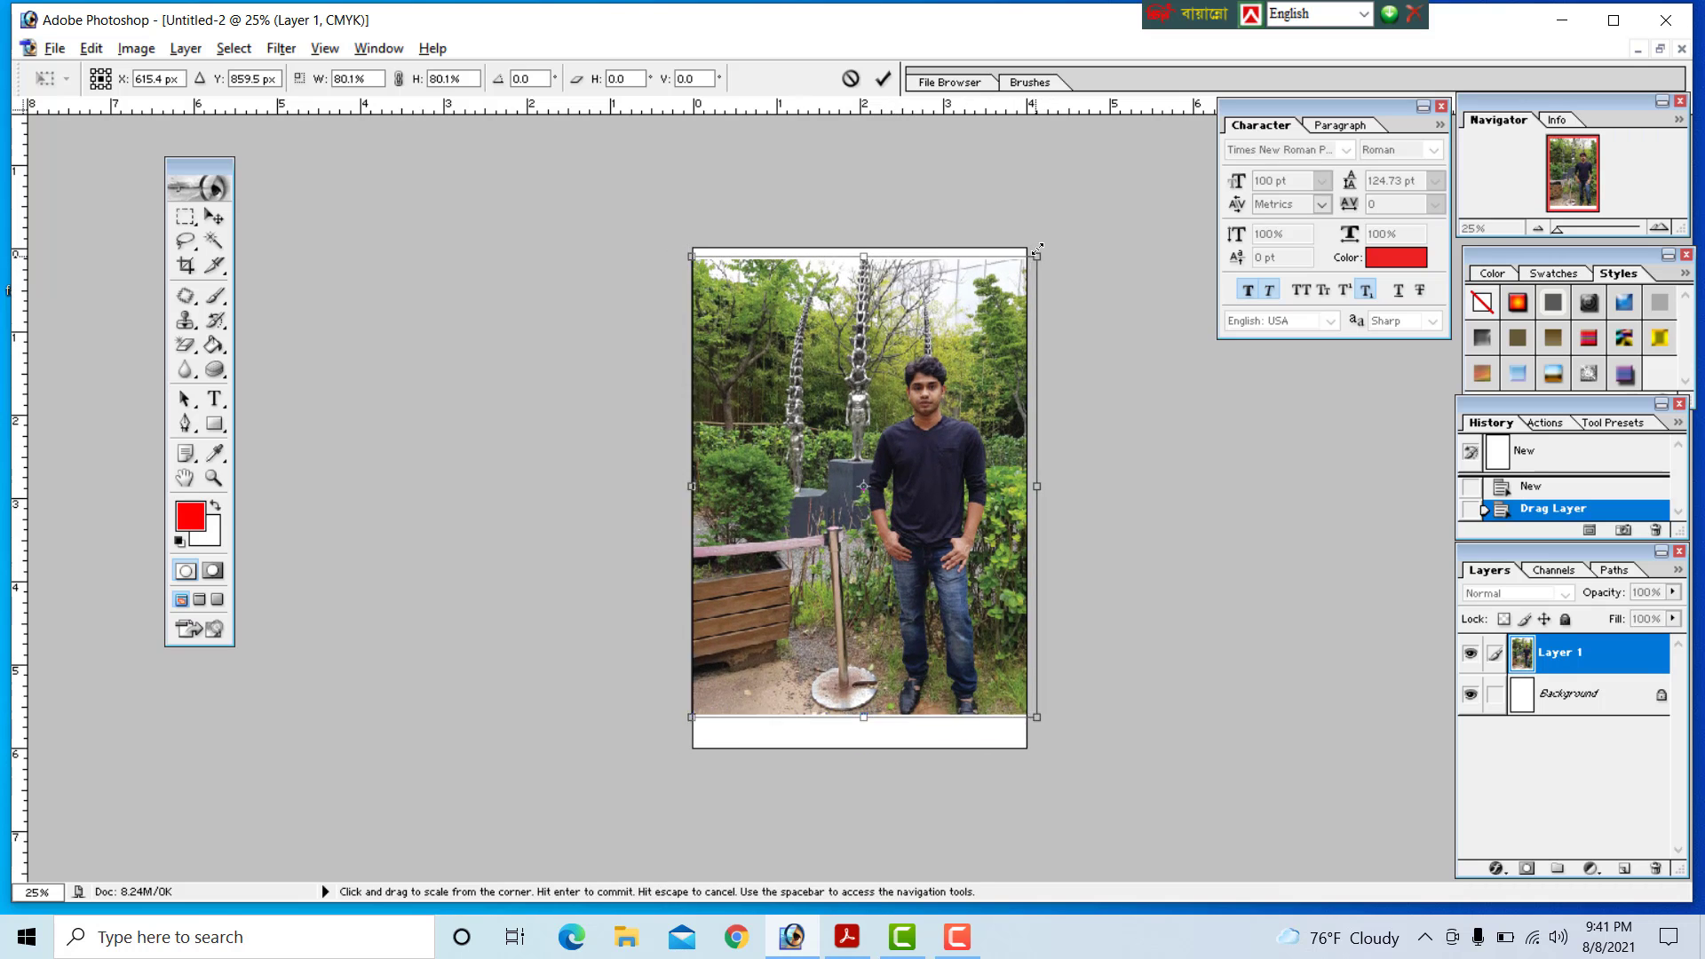
pyautogui.moveTo(1035, 259); pyautogui.dragTo(1054, 209)
pyautogui.moveTo(939, 408); pyautogui.dragTo(900, 408)
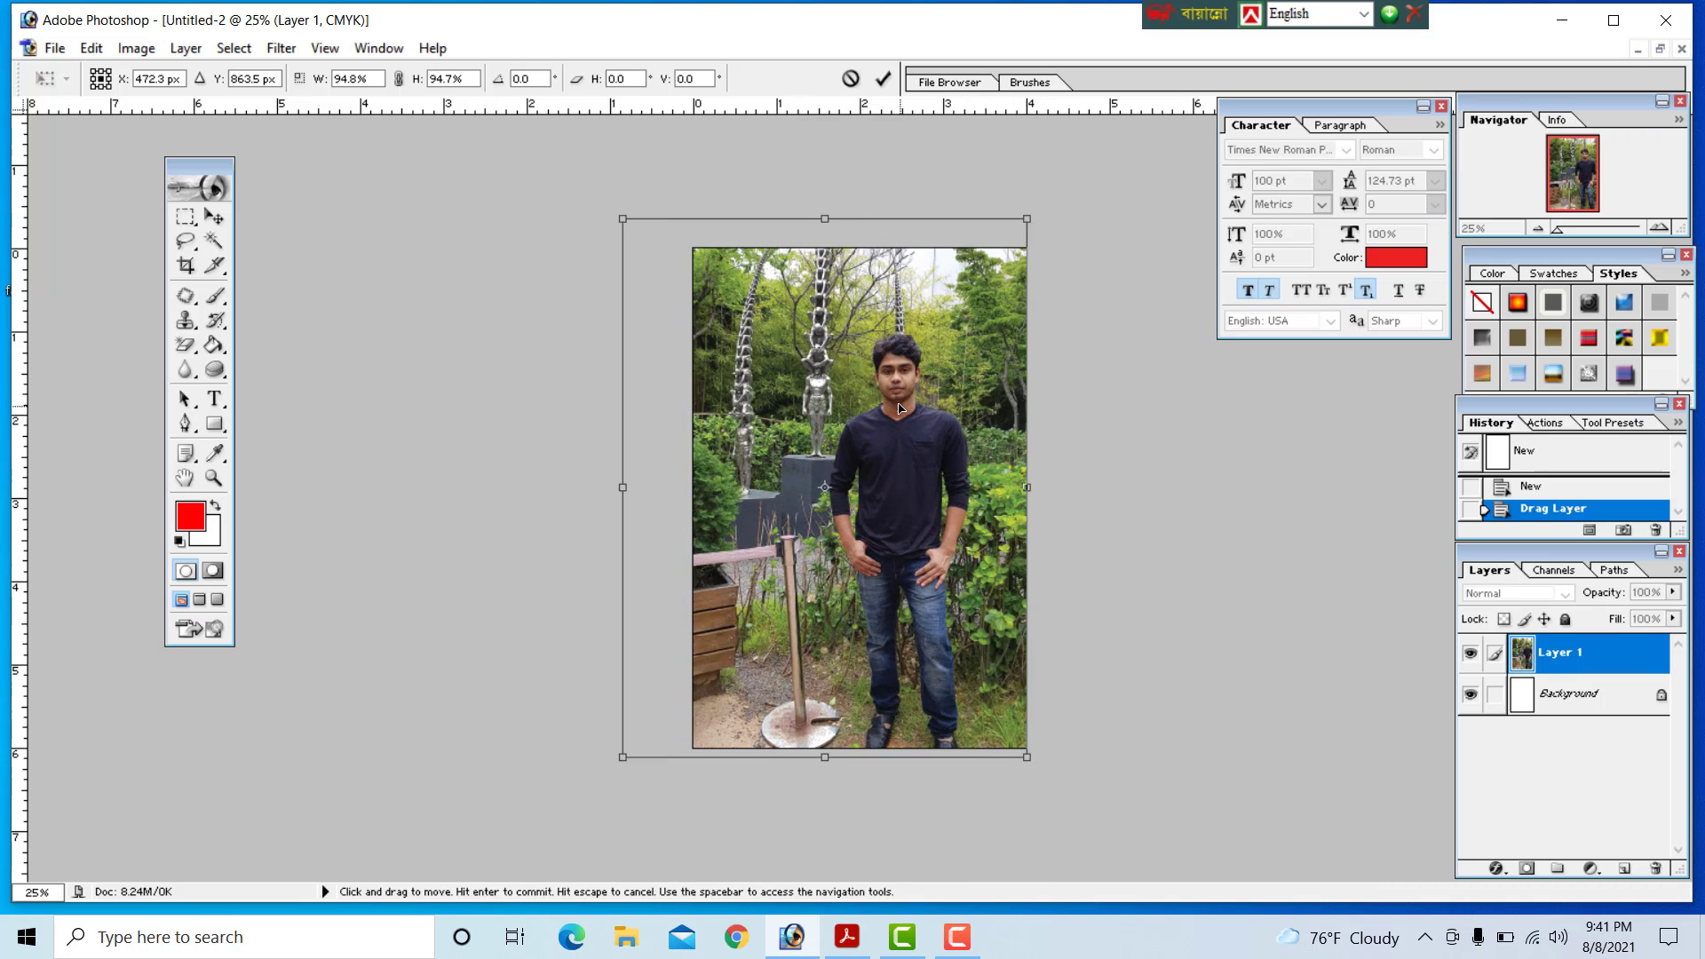
pyautogui.moveTo(1027, 218); pyautogui.dragTo(1034, 213)
pyautogui.press('Return')
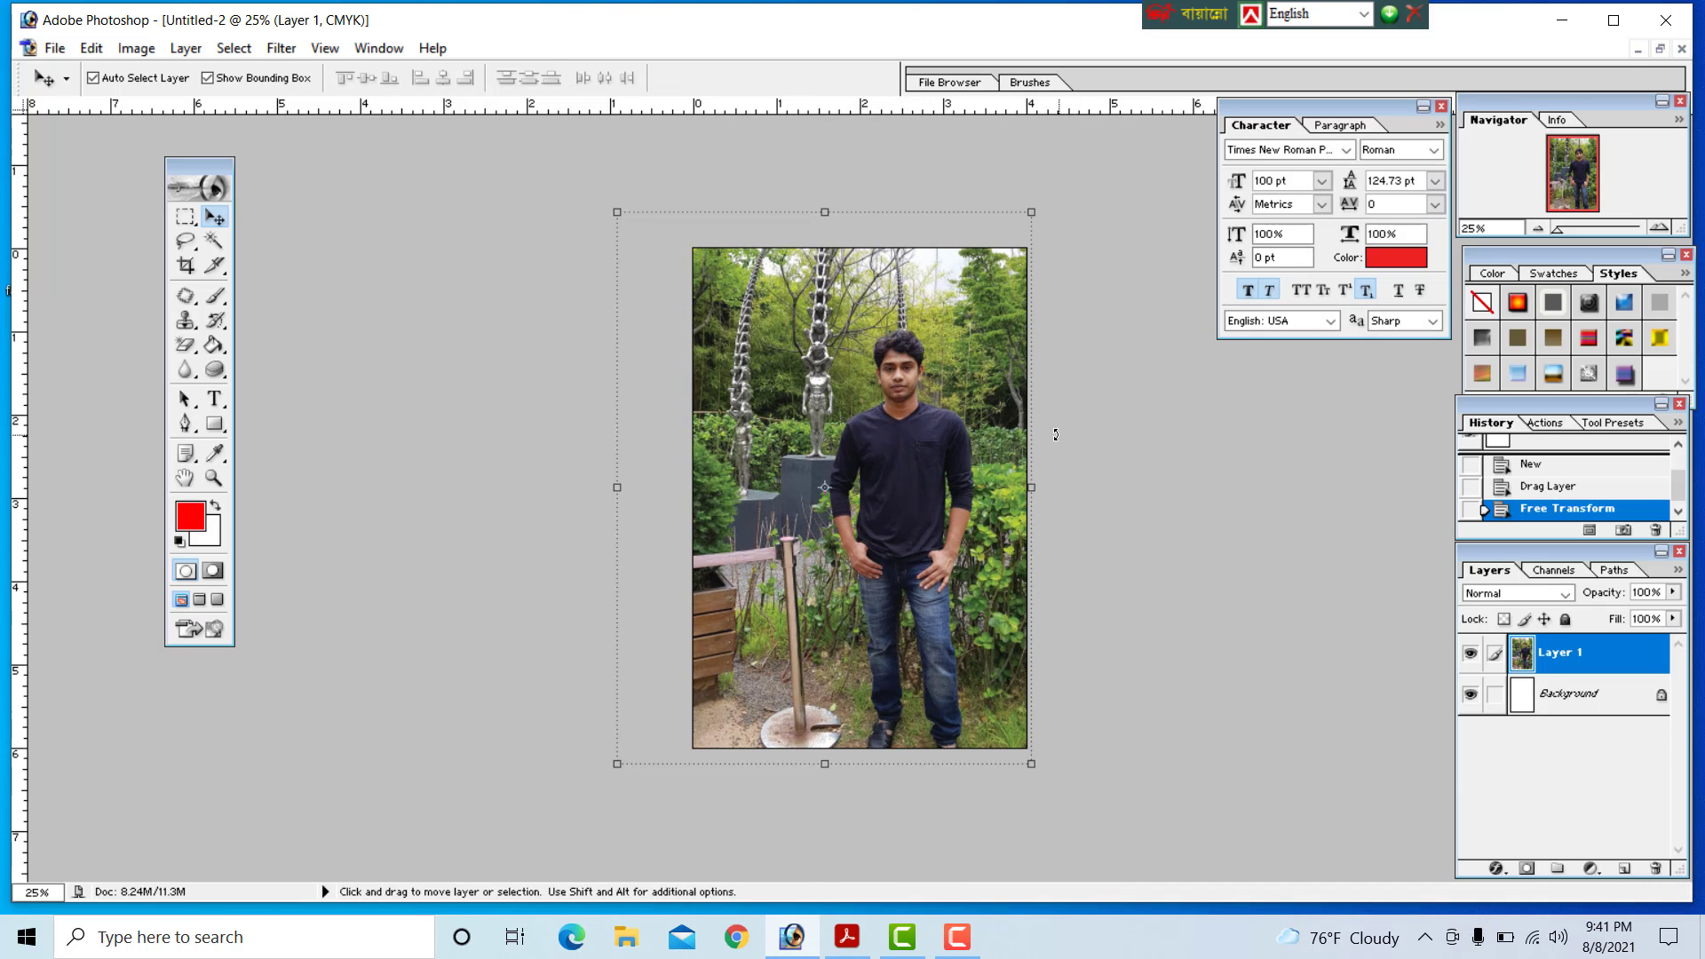
# Step: Inspect the filled 4 x 6 photo enlarged and in the full-screen views, then return it to a floating window
pyautogui.press('m')
pyautogui.keyDown('ctrl'); pyautogui.click(954, 466); pyautogui.keyUp('ctrl')
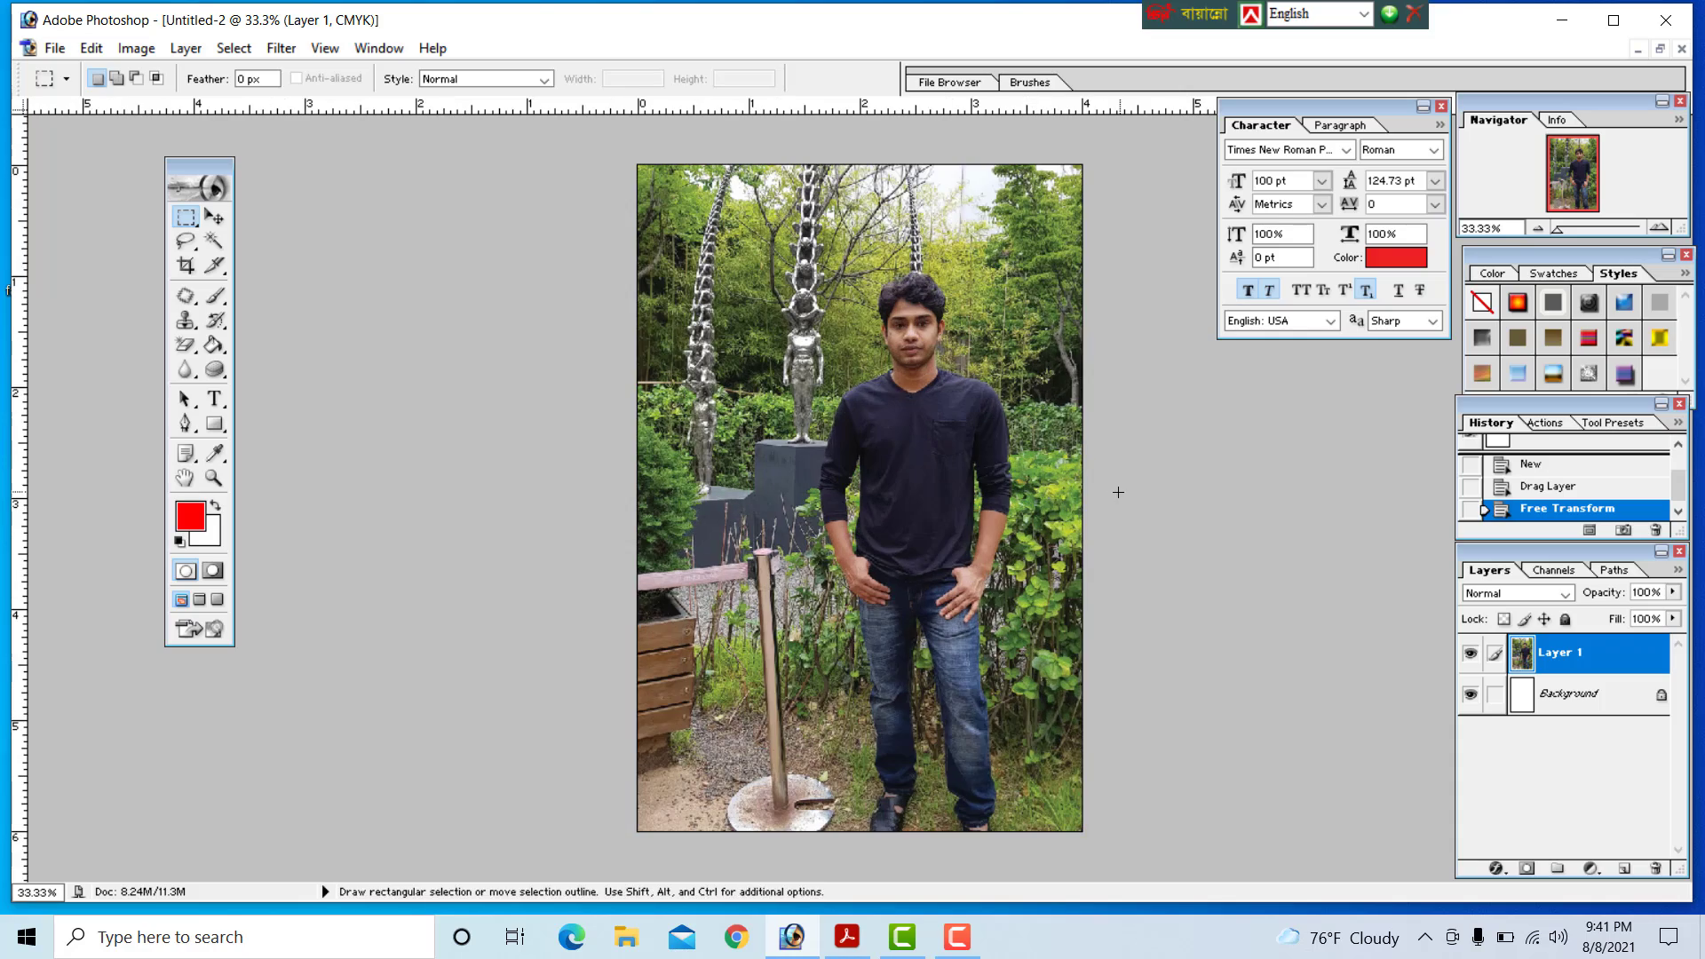
pyautogui.keyDown('ctrl'); pyautogui.click(999, 479); pyautogui.keyUp('ctrl')
pyautogui.hotkey('ctrl', '0')
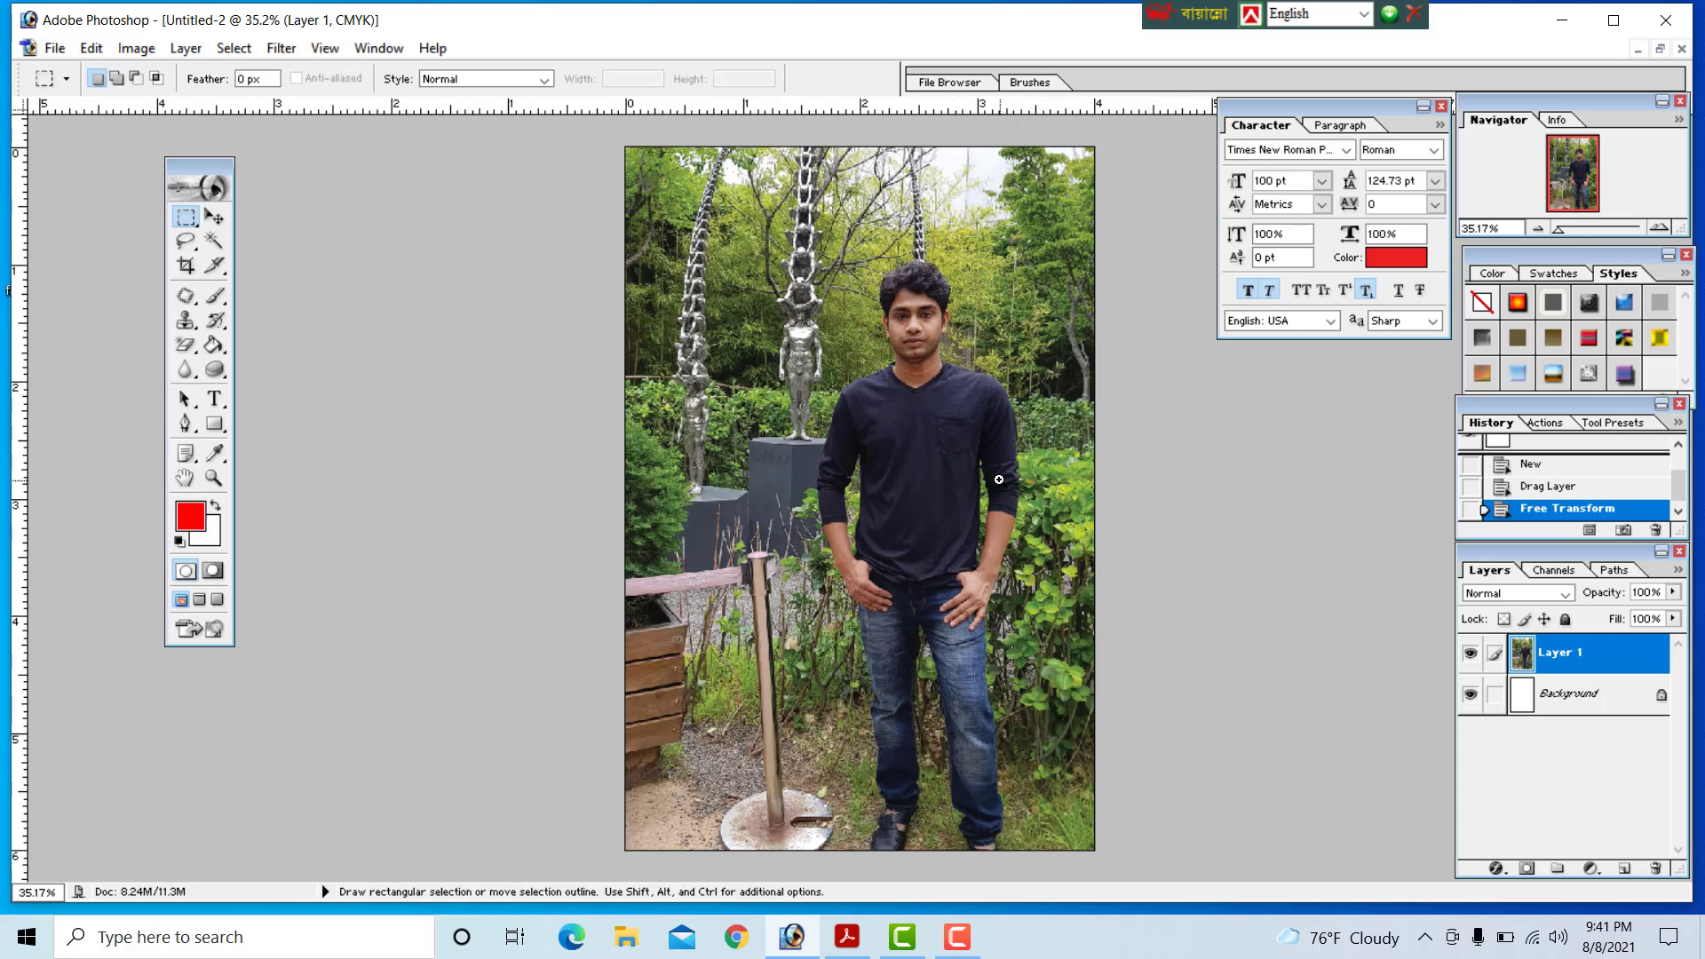
pyautogui.press('f')
pyautogui.press('f')
pyautogui.press('f')
pyautogui.scroll(-6, 999, 479)
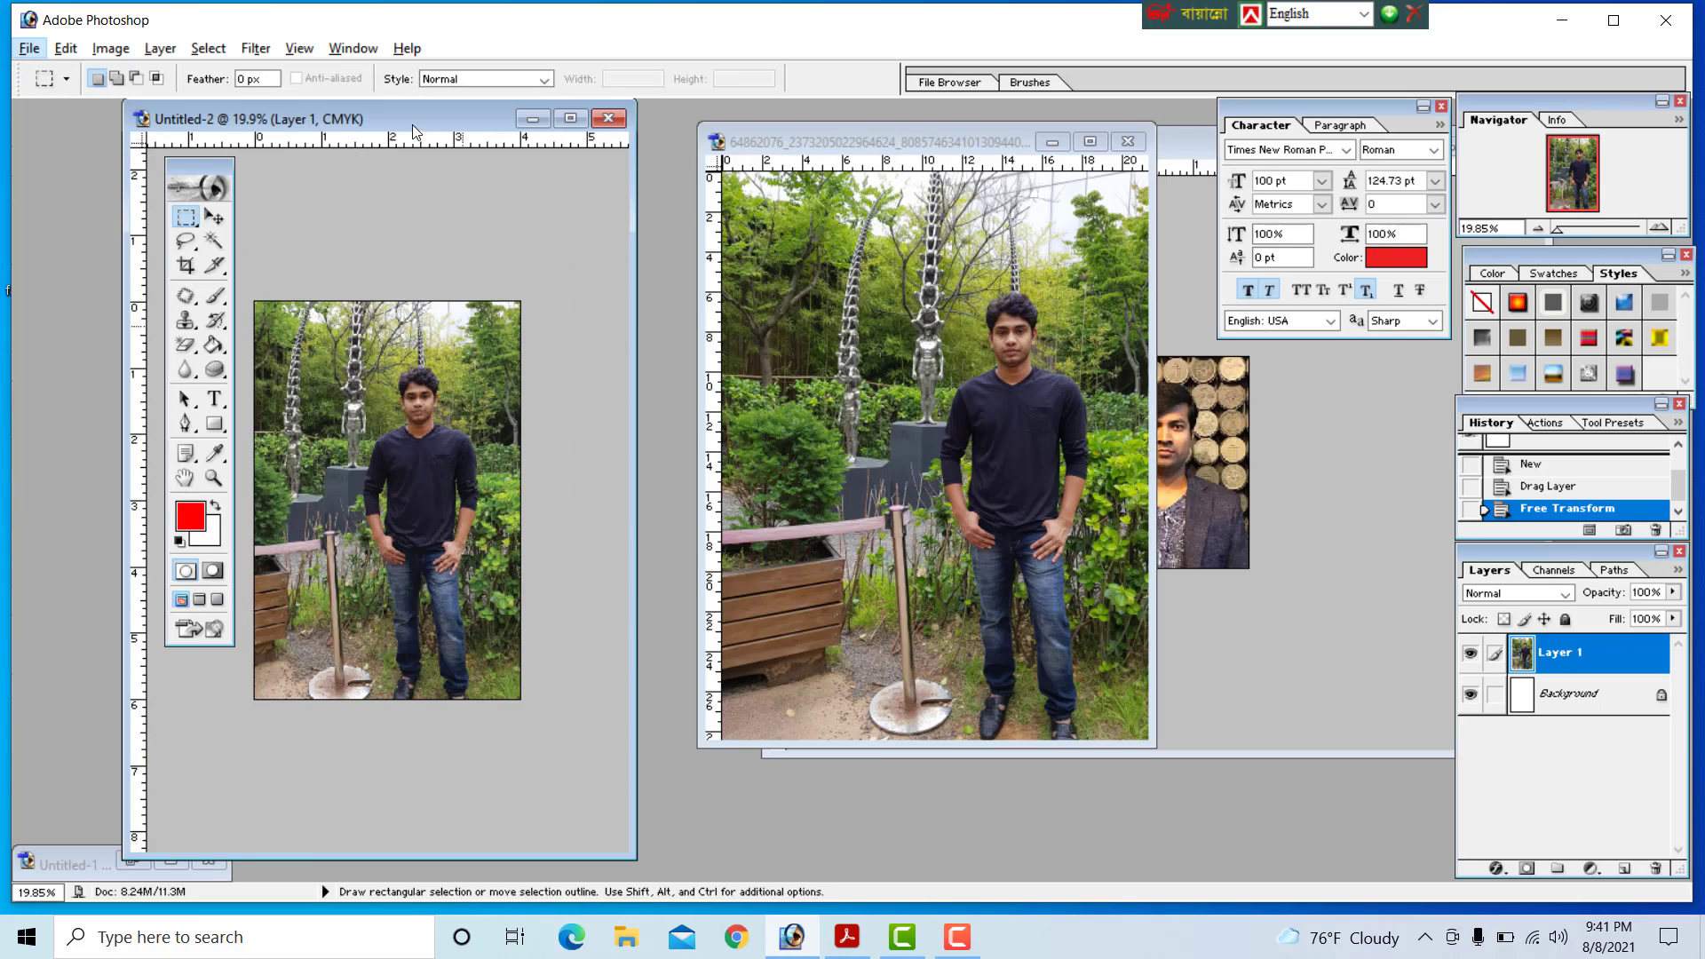
# Step: Crop the photo document to the full canvas at 4 in by 6 in and 300 pixels/inch
pyautogui.moveTo(421, 124); pyautogui.dragTo(718, 119)
pyautogui.click(190, 272)
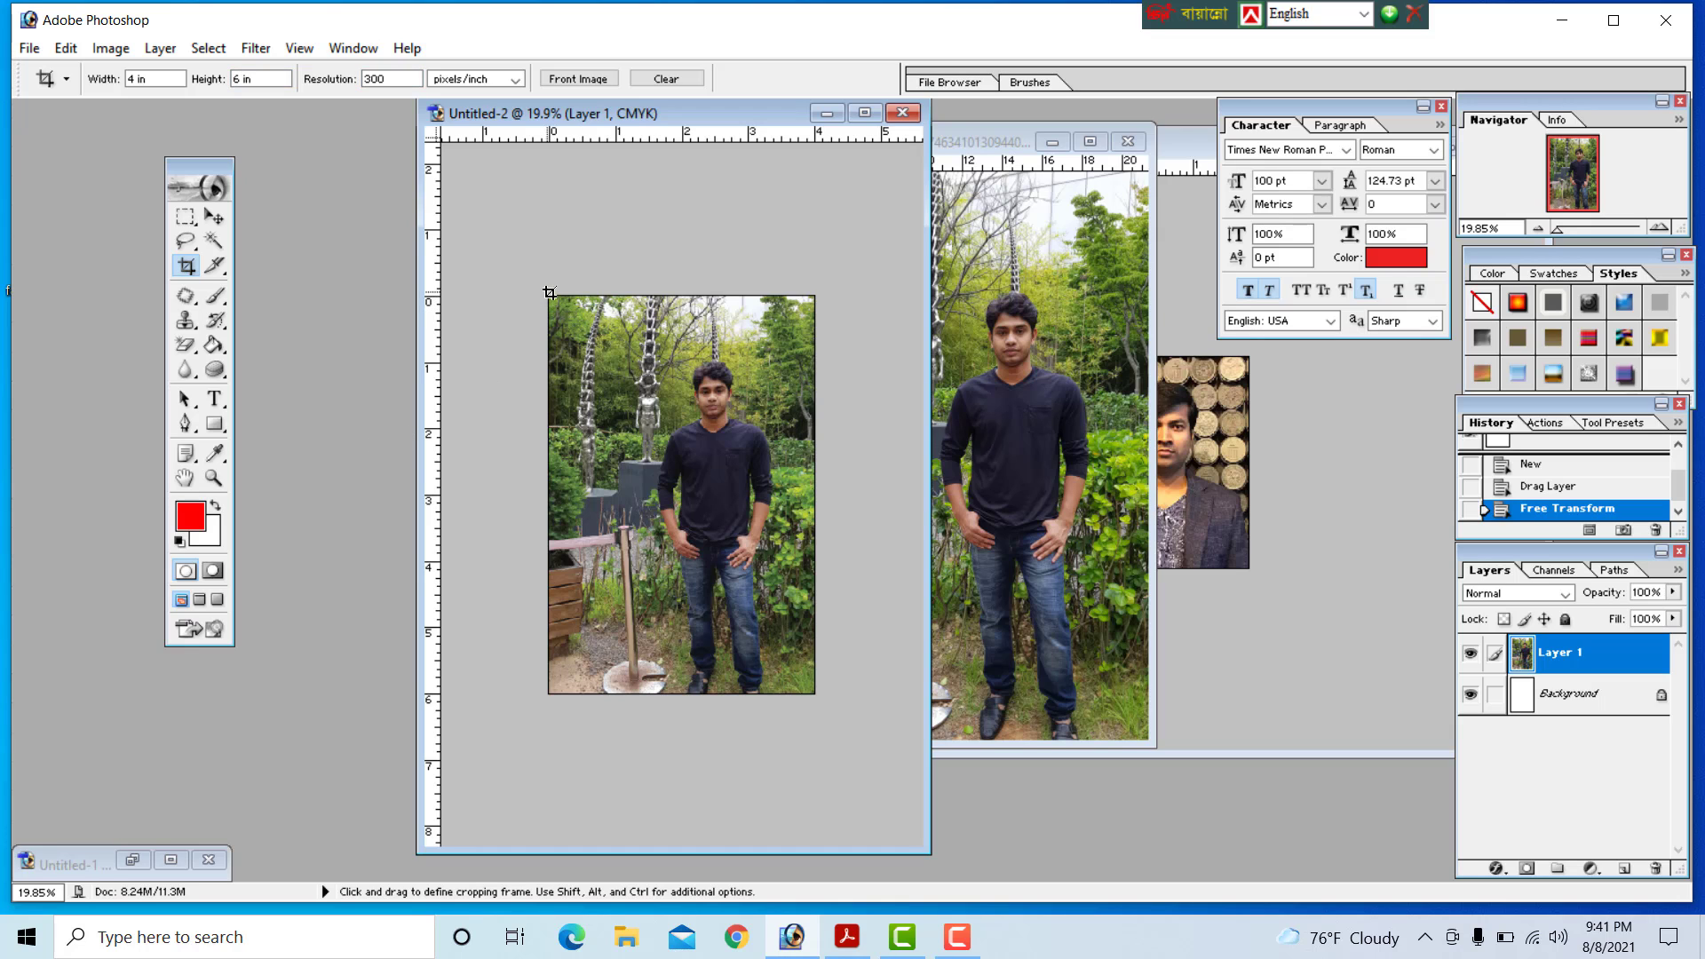
pyautogui.moveTo(550, 293); pyautogui.dragTo(887, 701)
pyautogui.press('Return')
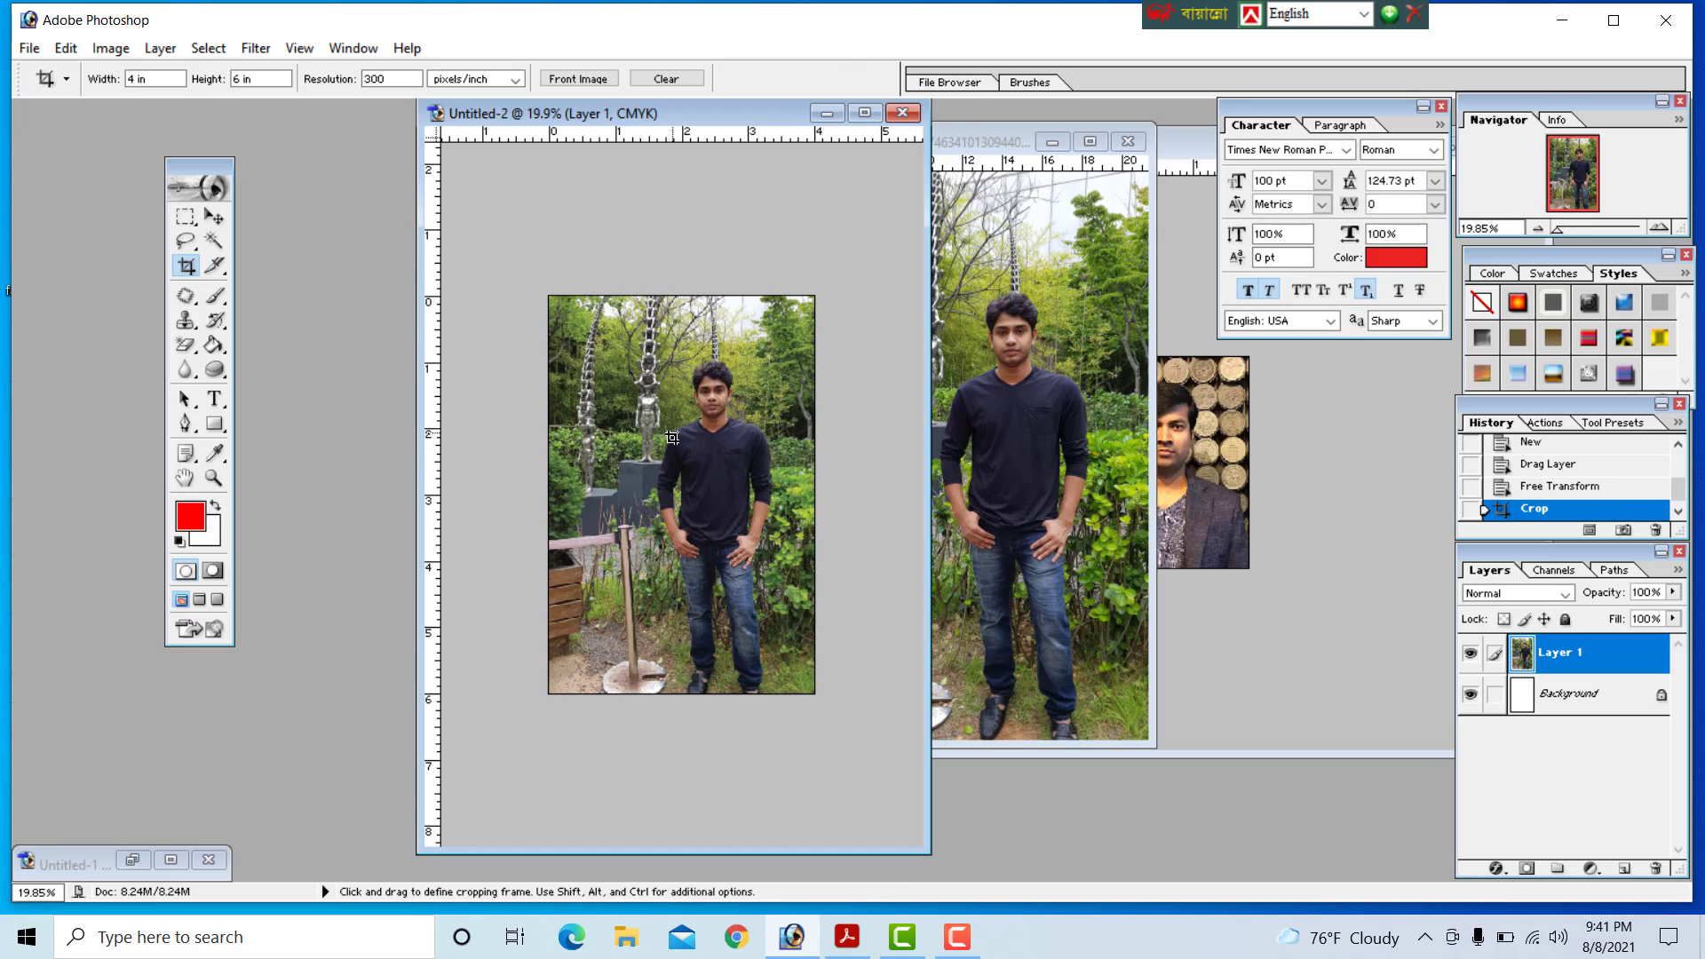
pyautogui.scroll(-2, 672, 438)
pyautogui.click(213, 222)
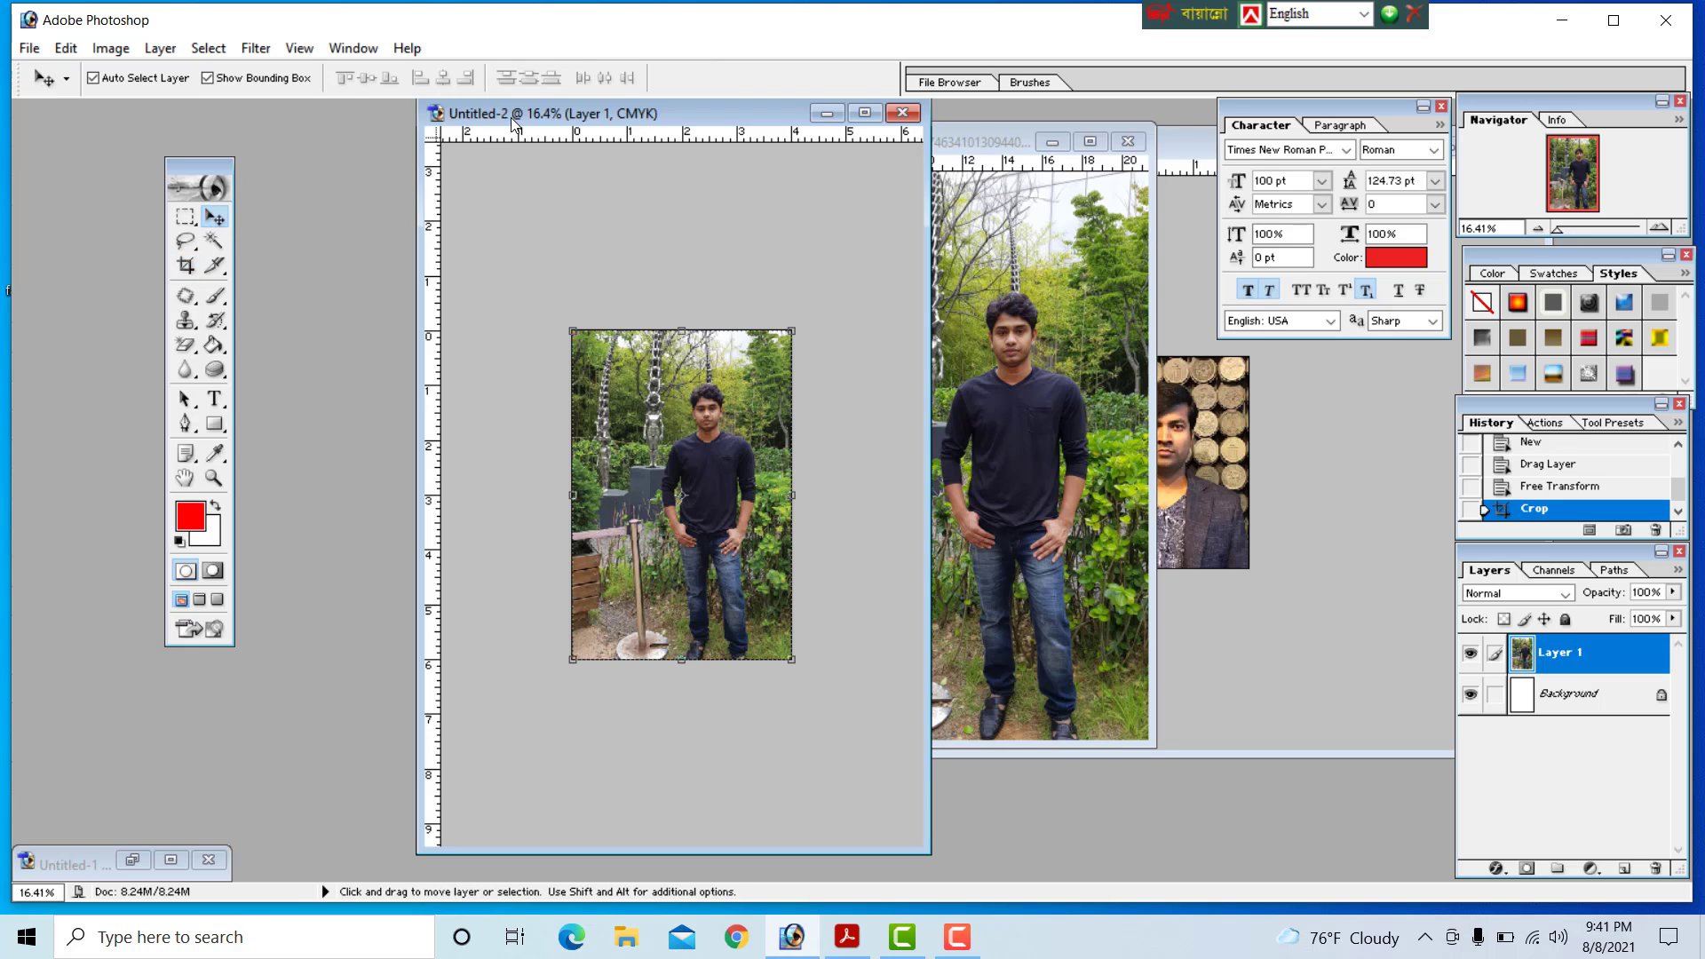
# Step: Create a new blank document from the A4 preset at 300 pixels/inch in CMYK Color mode, with both documents visible side by side
pyautogui.moveTo(509, 117); pyautogui.dragTo(708, 121)
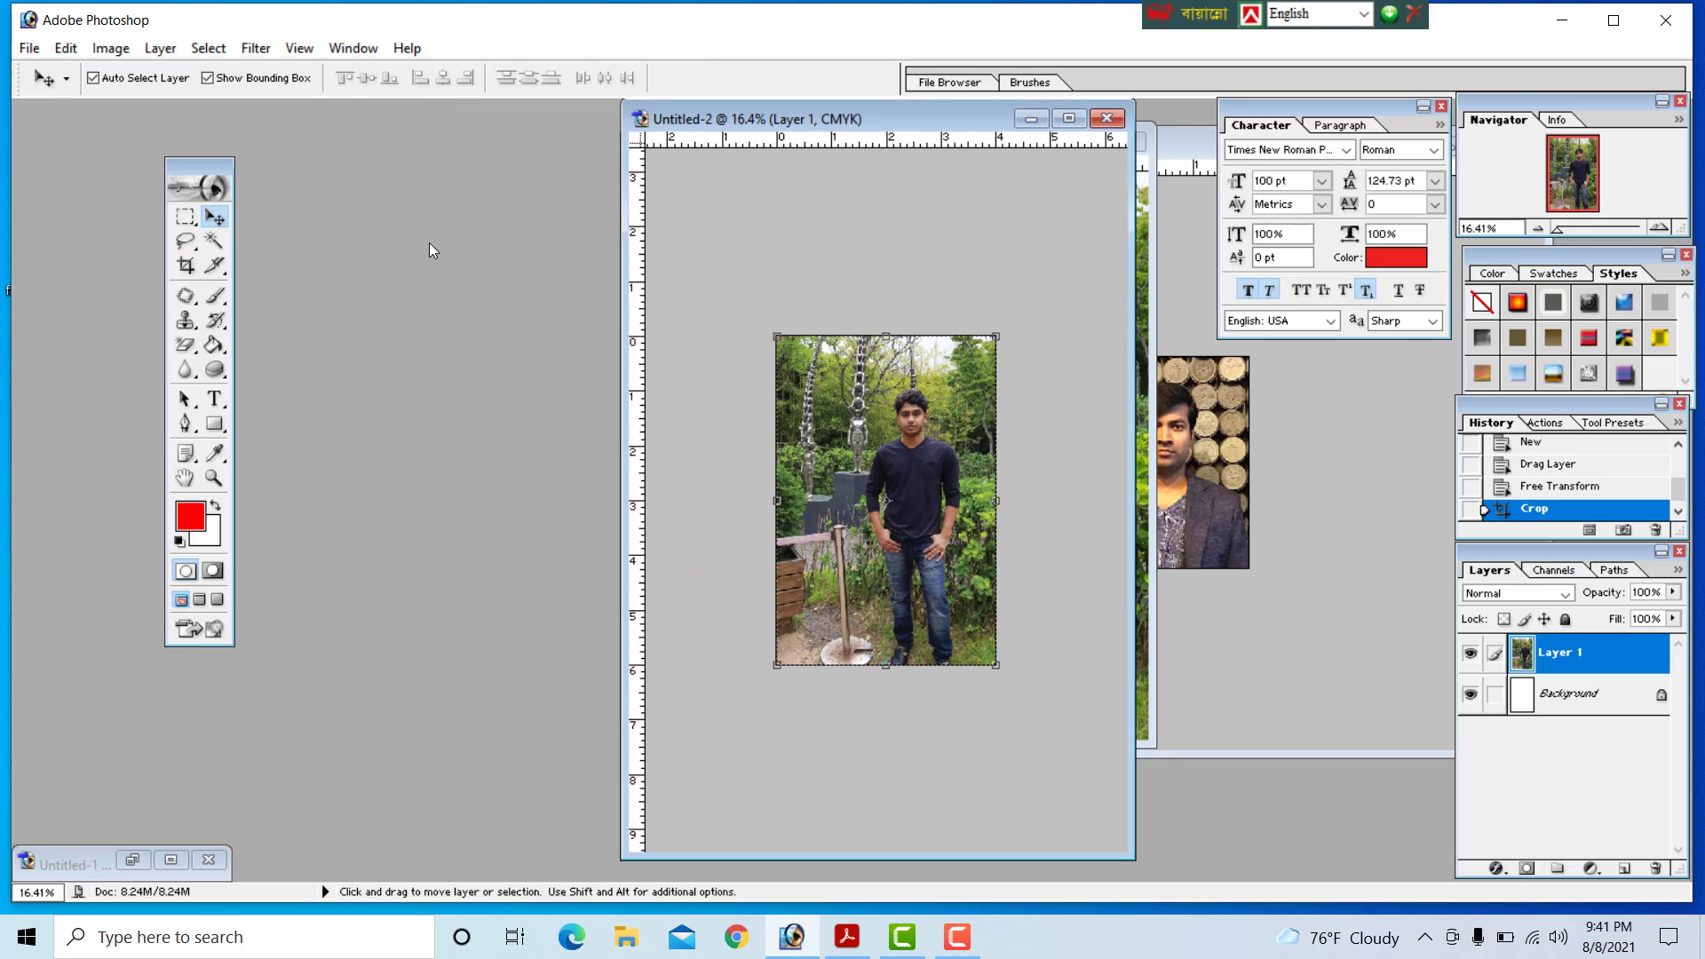
pyautogui.hotkey('ctrl', 'n')
pyautogui.click(570, 272)
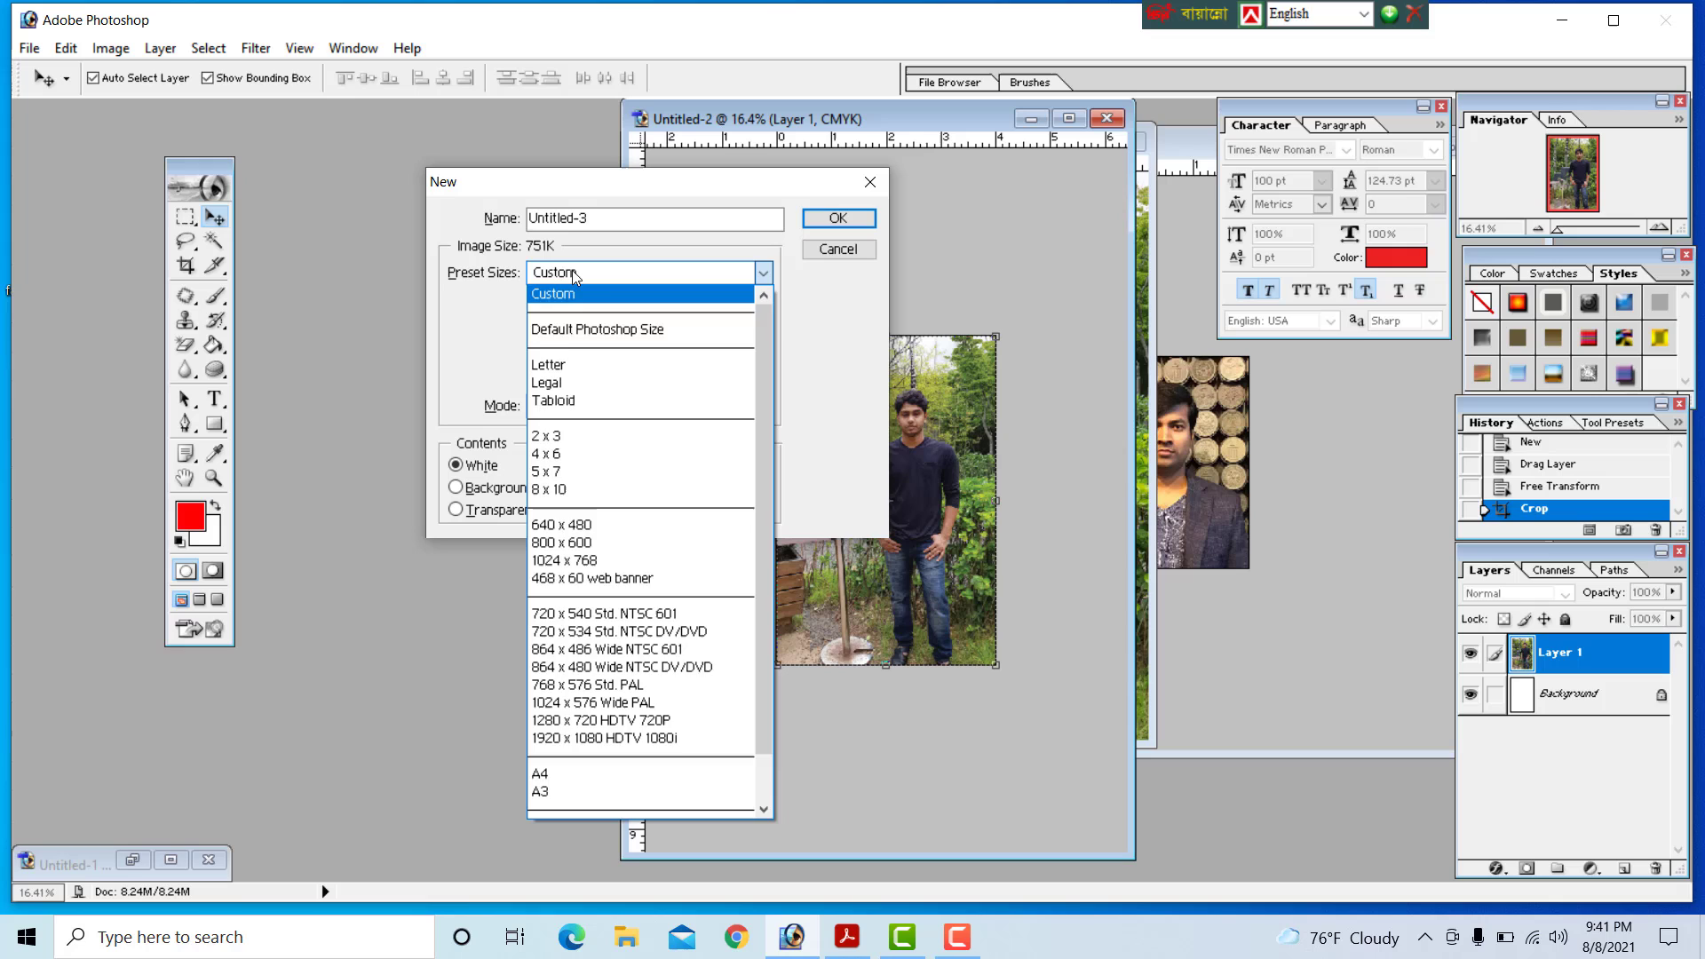
pyautogui.click(607, 773)
pyautogui.click(583, 406)
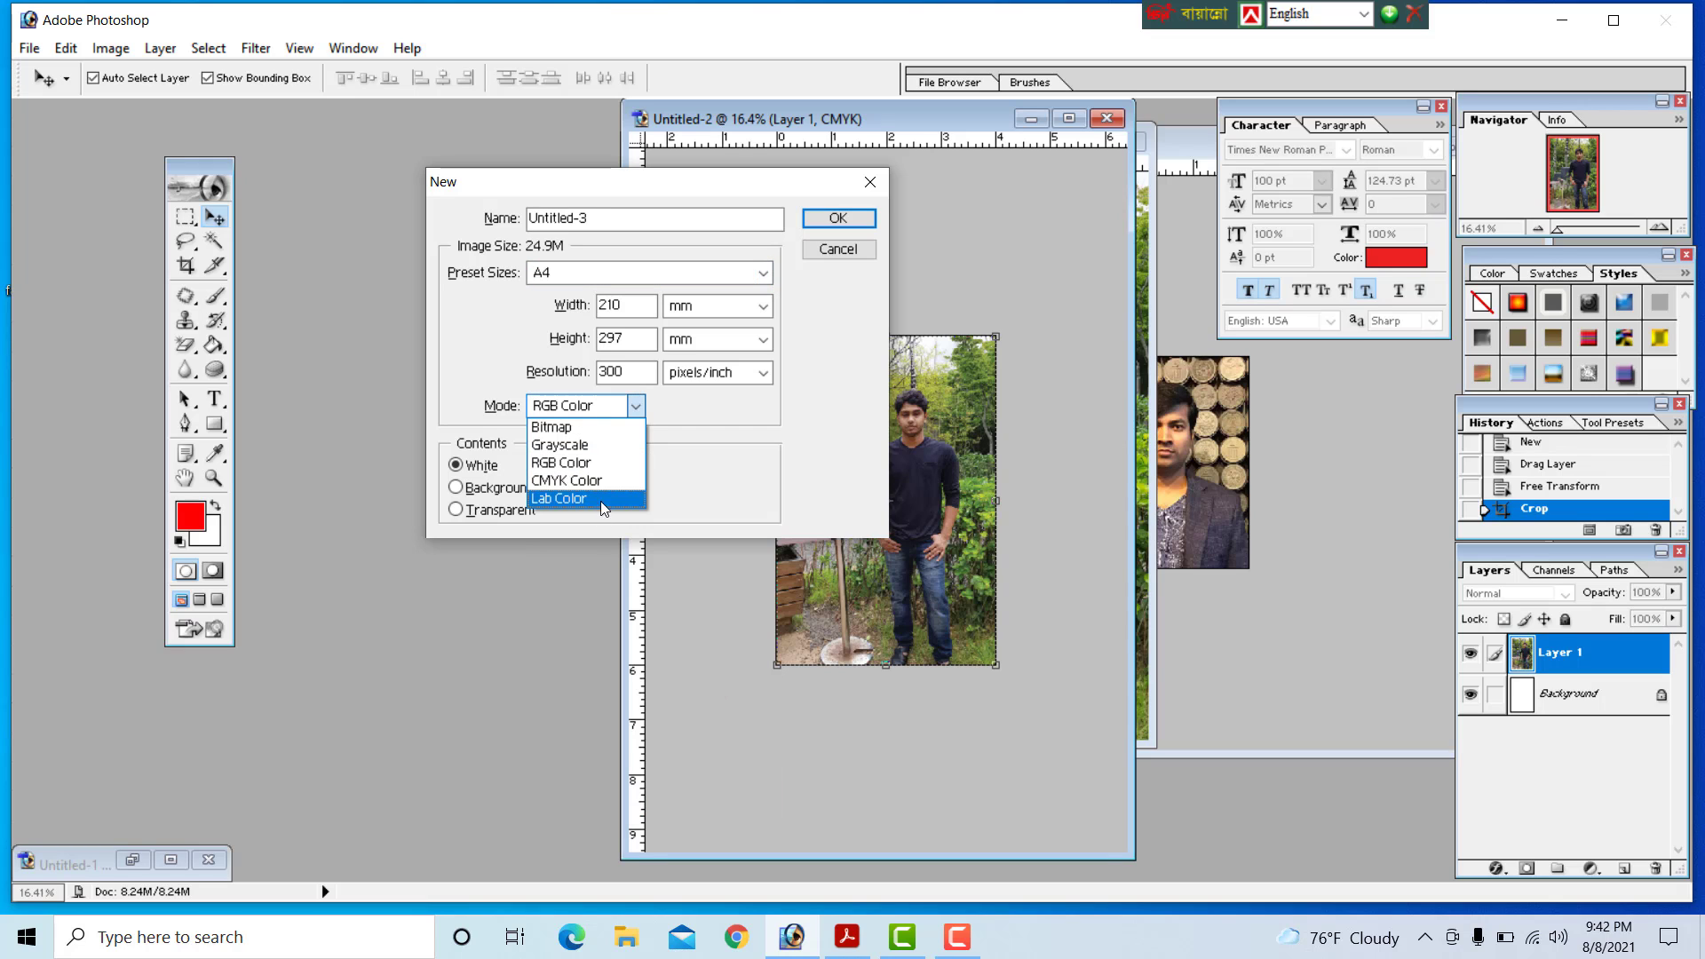
pyautogui.click(608, 481)
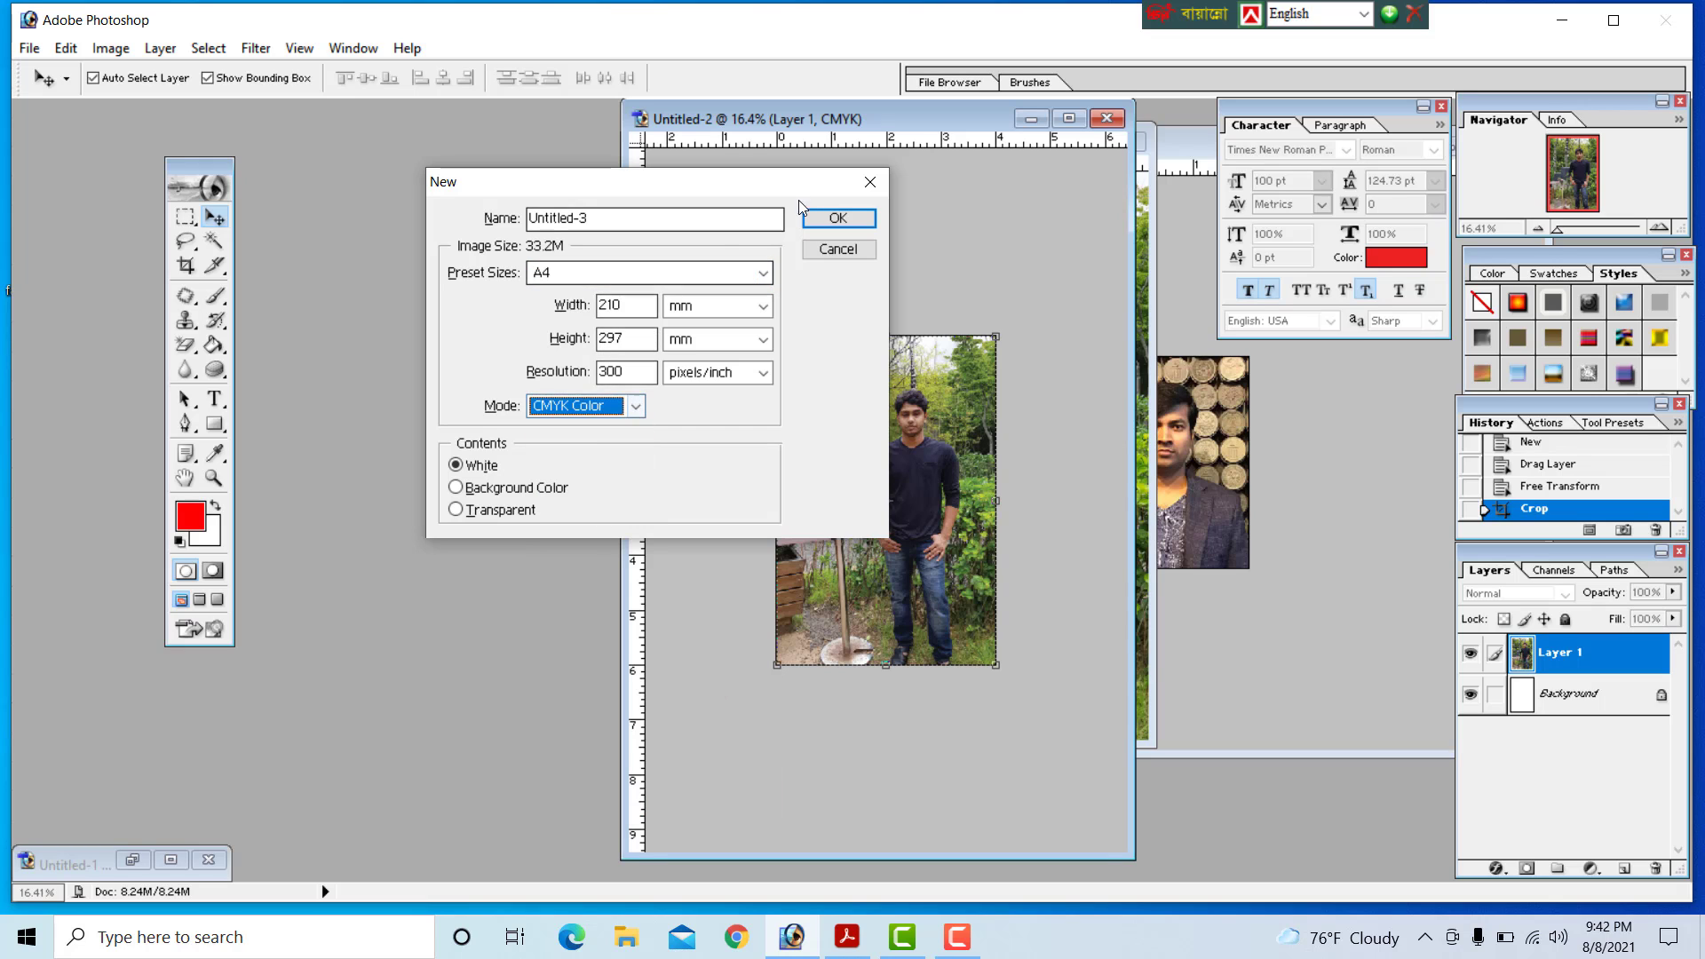
pyautogui.click(817, 216)
pyautogui.scroll(-3, 336, 255)
pyautogui.moveTo(316, 167); pyautogui.dragTo(416, 139)
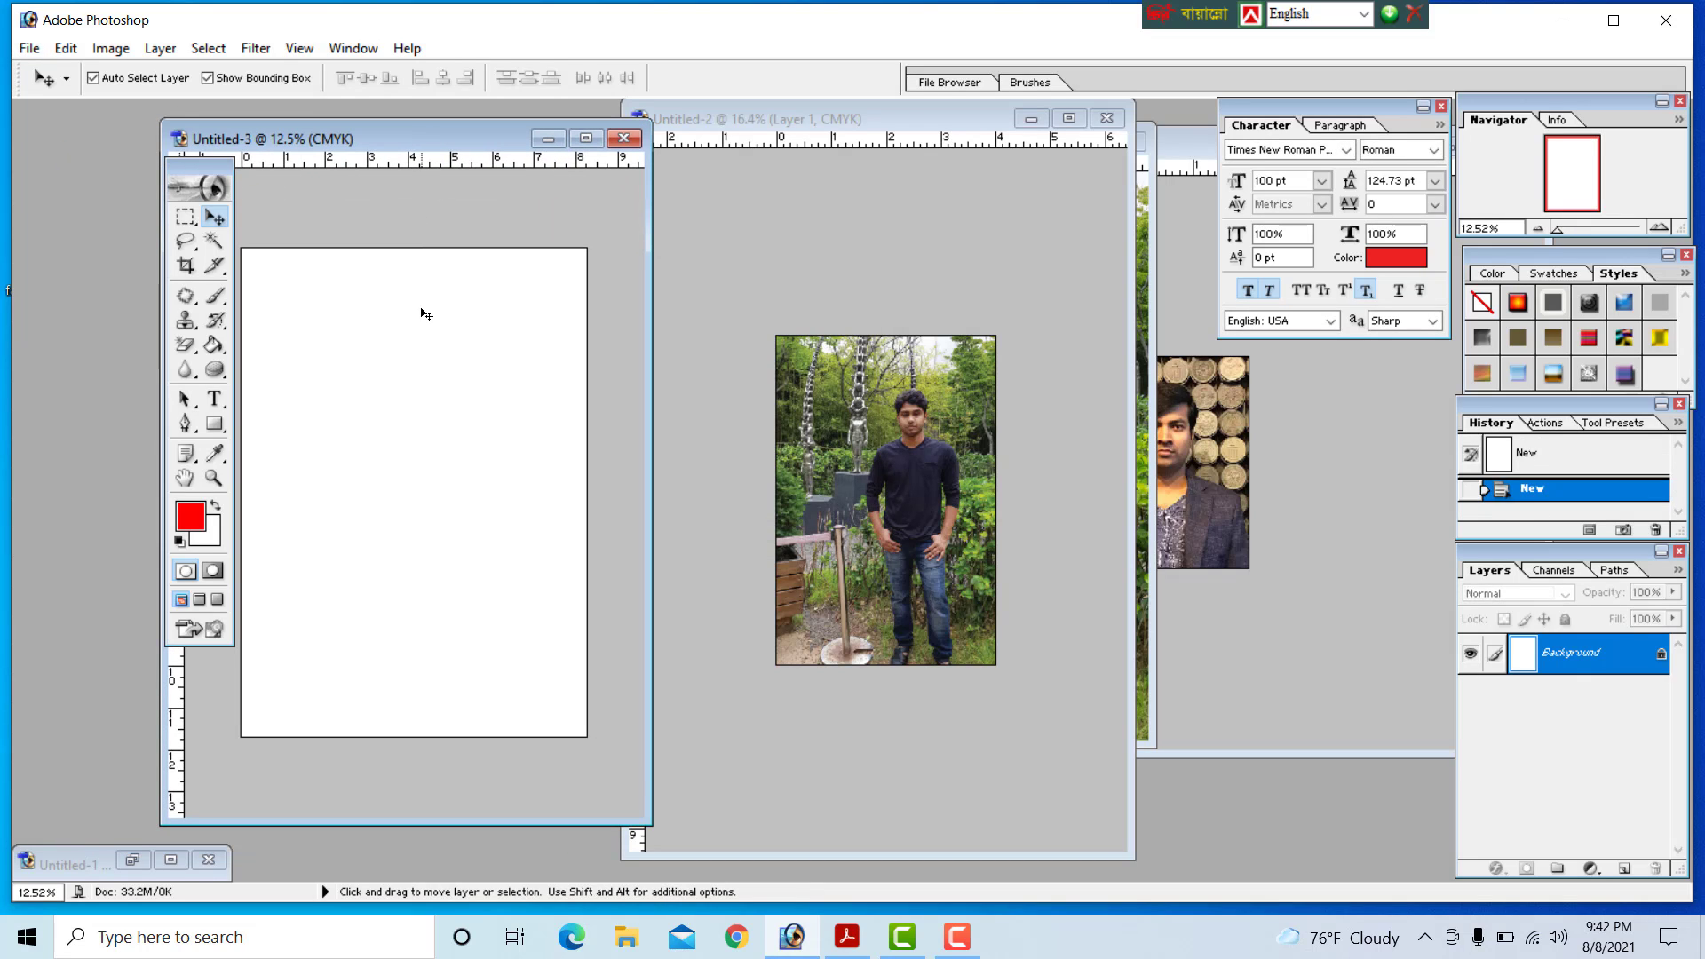
# Step: Copy the cropped 4 x 6 photo into the blank A4 document and place it near the page's upper-left corner
pyautogui.click(939, 470)
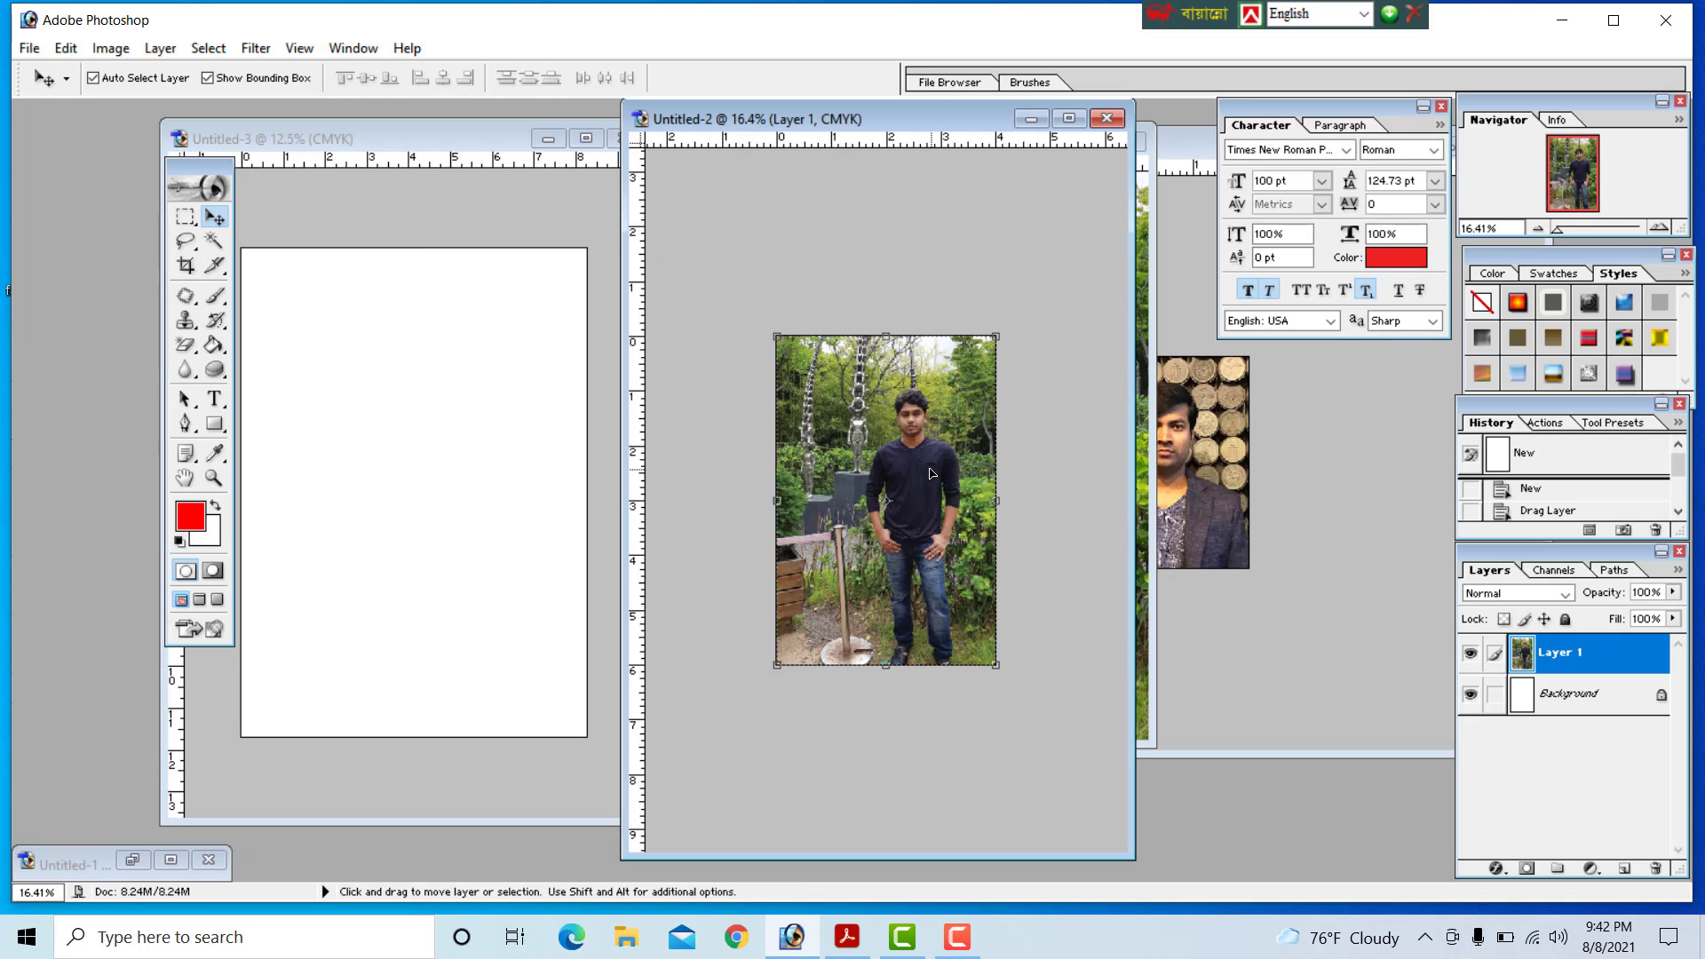
pyautogui.moveTo(940, 469); pyautogui.dragTo(397, 410)
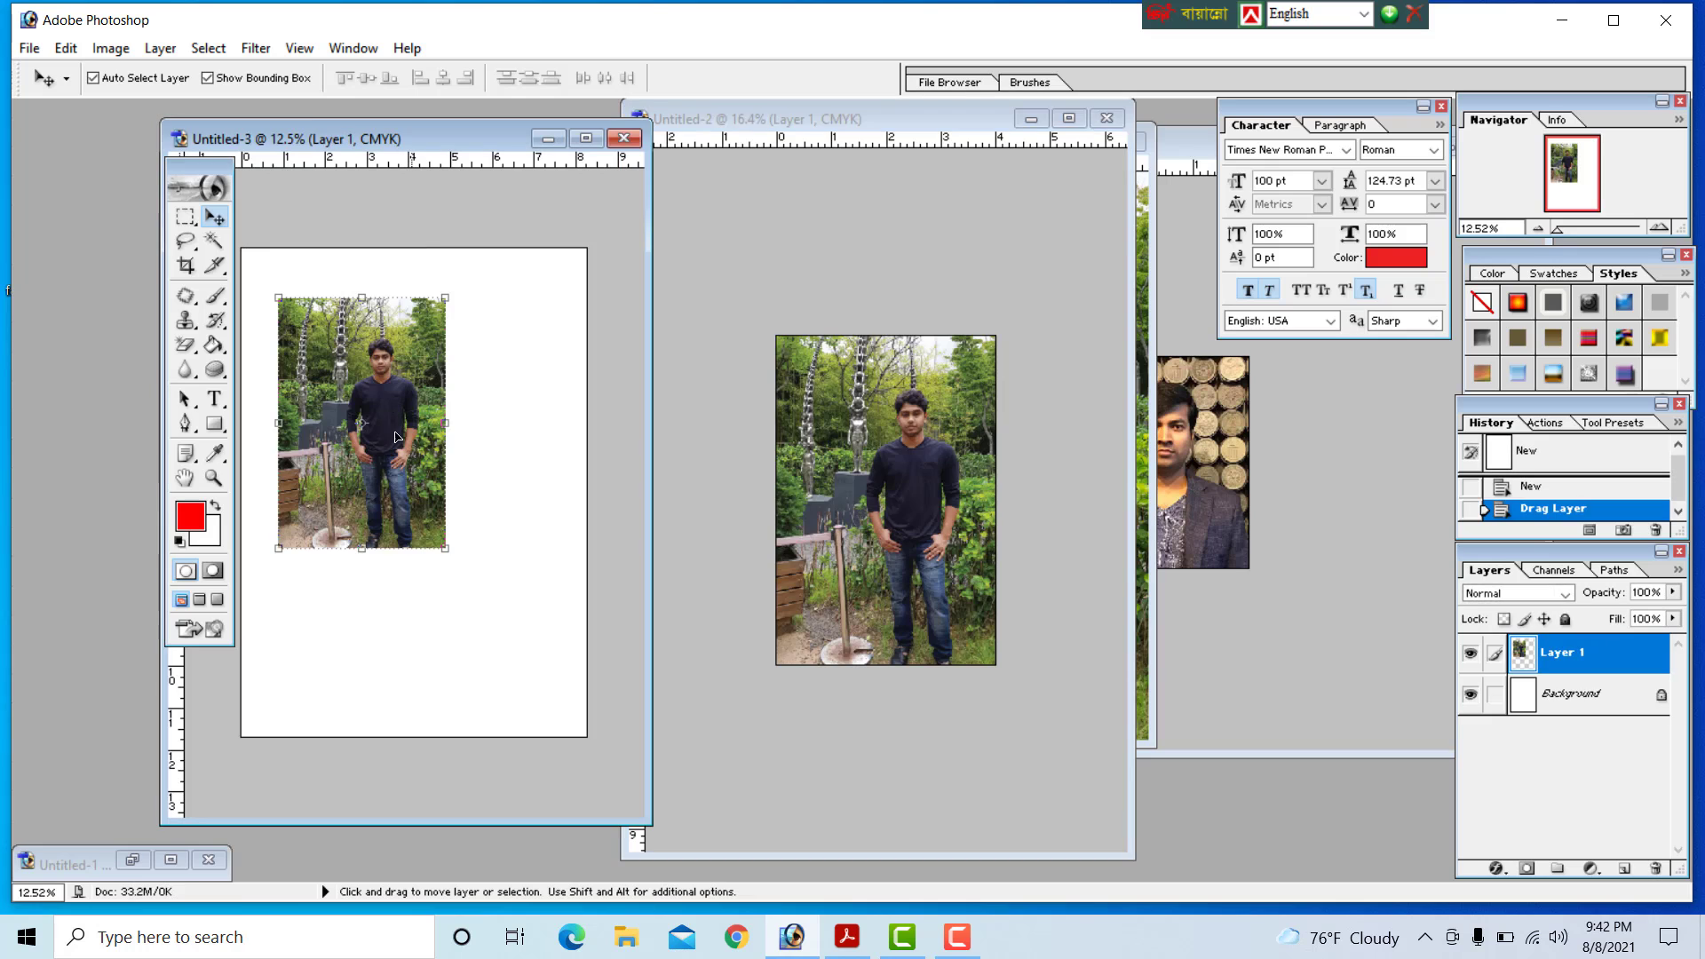
pyautogui.moveTo(444, 138); pyautogui.dragTo(538, 133)
pyautogui.moveTo(458, 391)
pyautogui.mouseDown()
pyautogui.moveTo(434, 357)
pyautogui.moveTo(458, 382)
pyautogui.mouseUp()
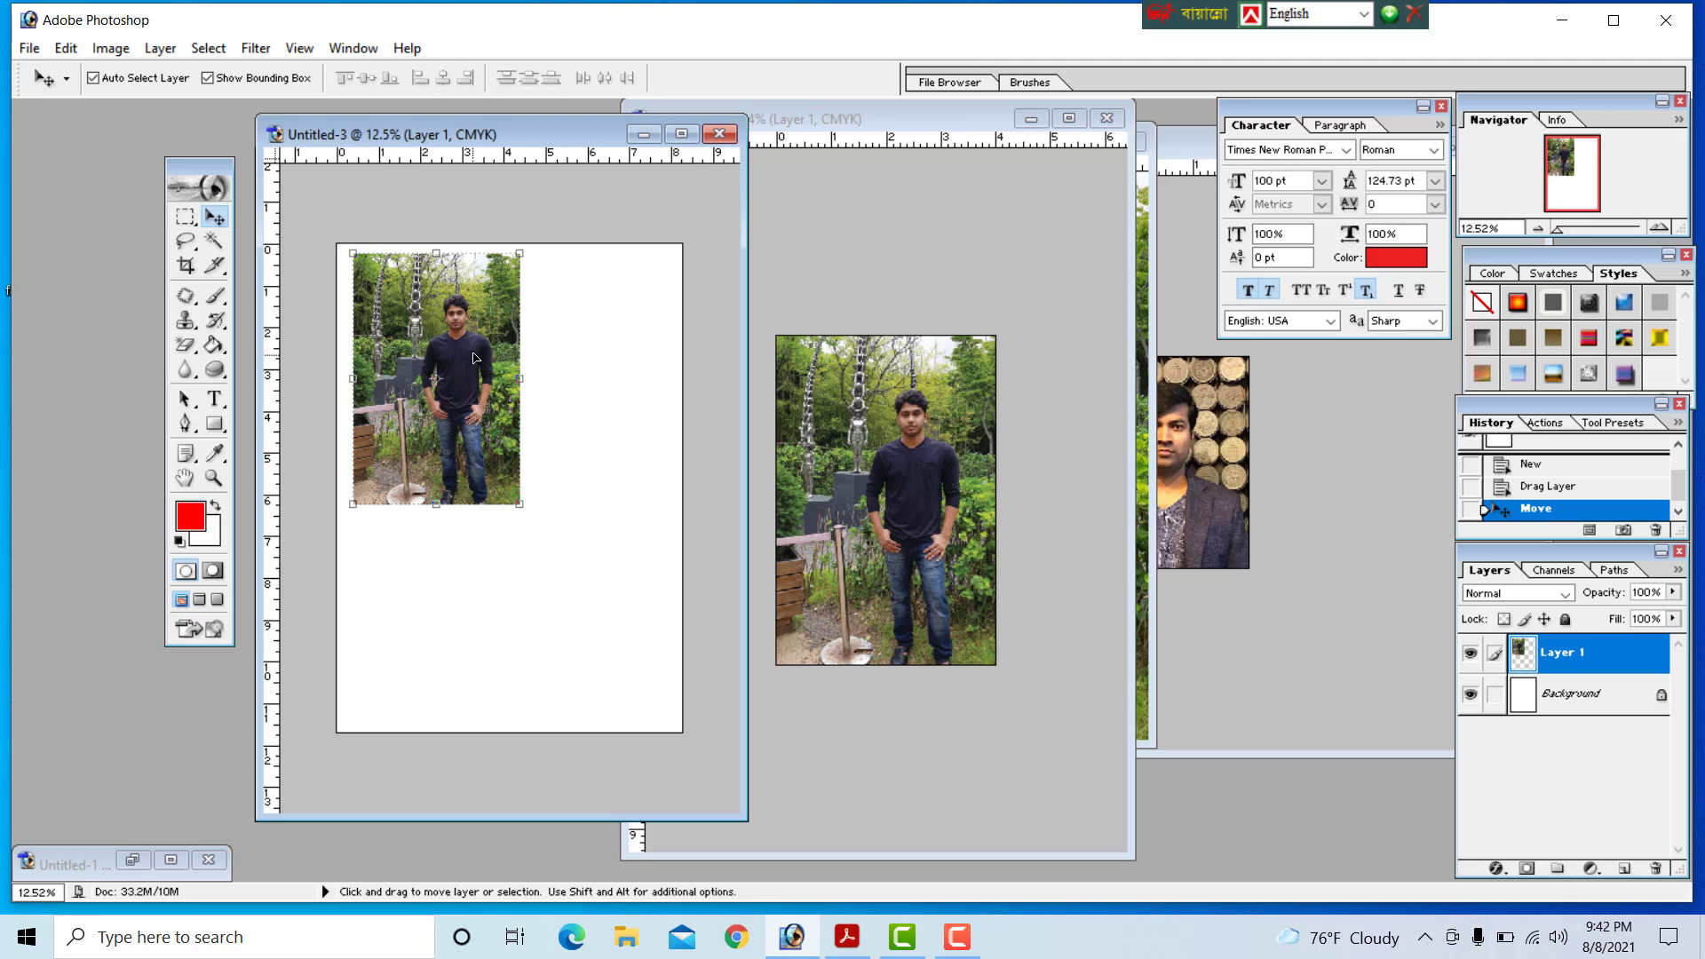
# Step: Rotate the photo on the A4 page 90 degrees clockwise
pyautogui.click(541, 372)
pyautogui.moveTo(554, 405); pyautogui.dragTo(466, 580)
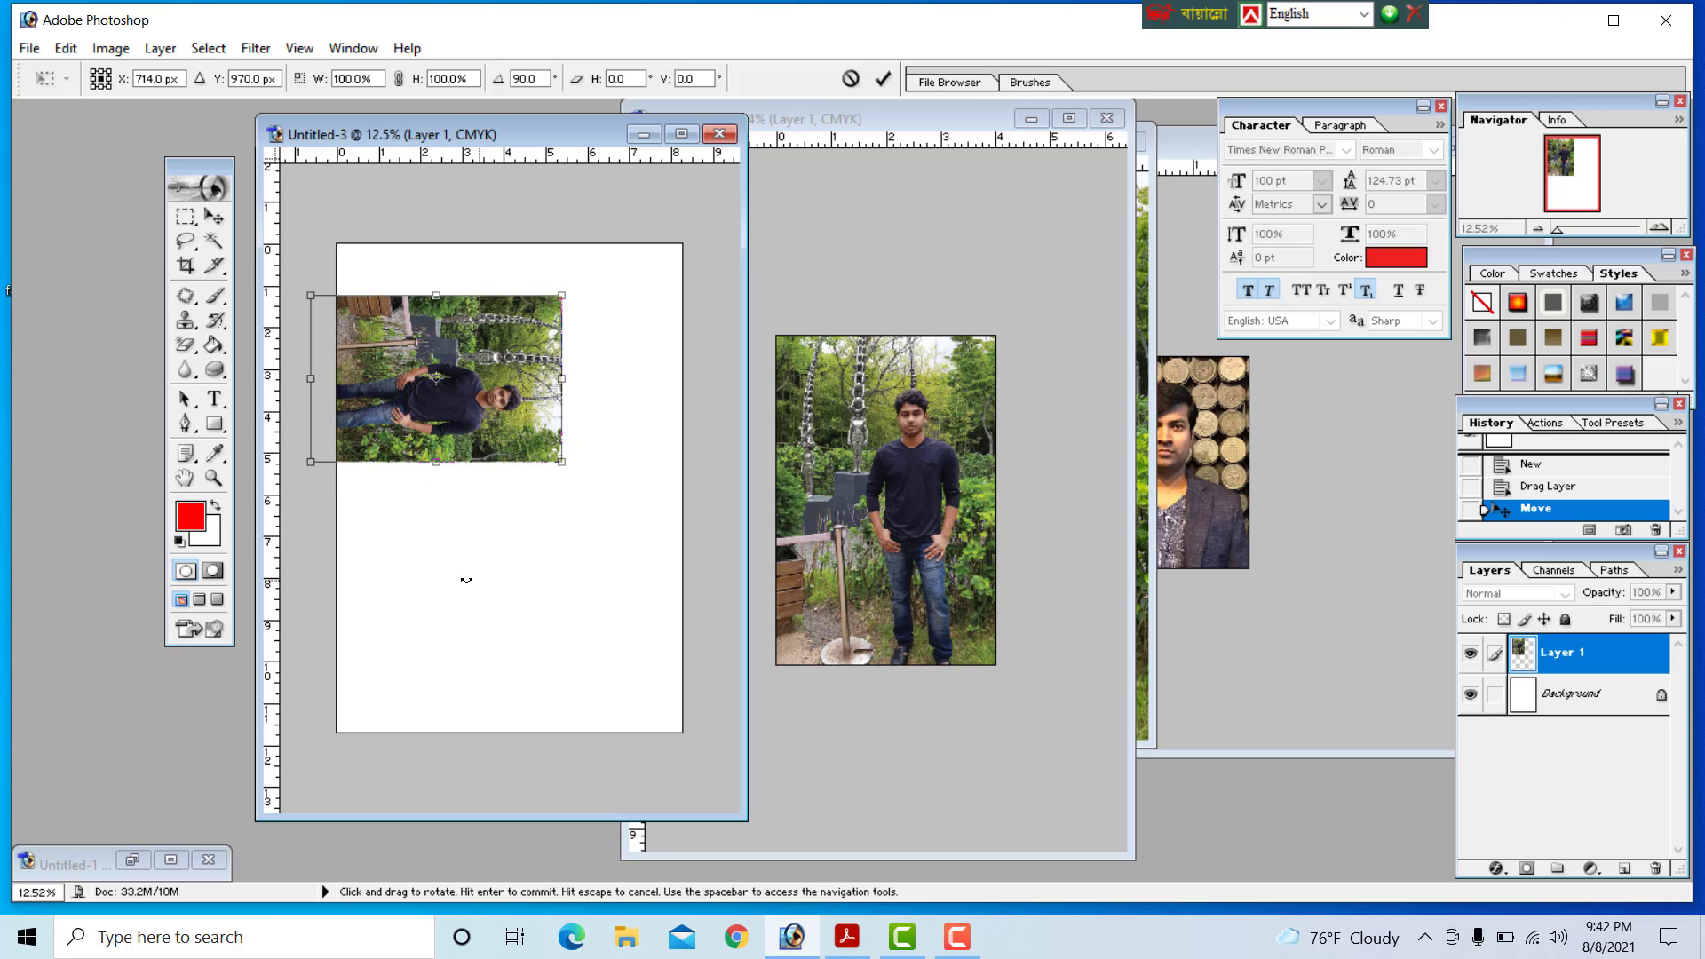
pyautogui.press('Return')
# Step: Duplicate the rotated photo onto the lower half of the A4 page and arrange the two copies one above the other
pyautogui.moveTo(462, 401); pyautogui.dragTo(538, 557)
pyautogui.moveTo(552, 357); pyautogui.dragTo(554, 368)
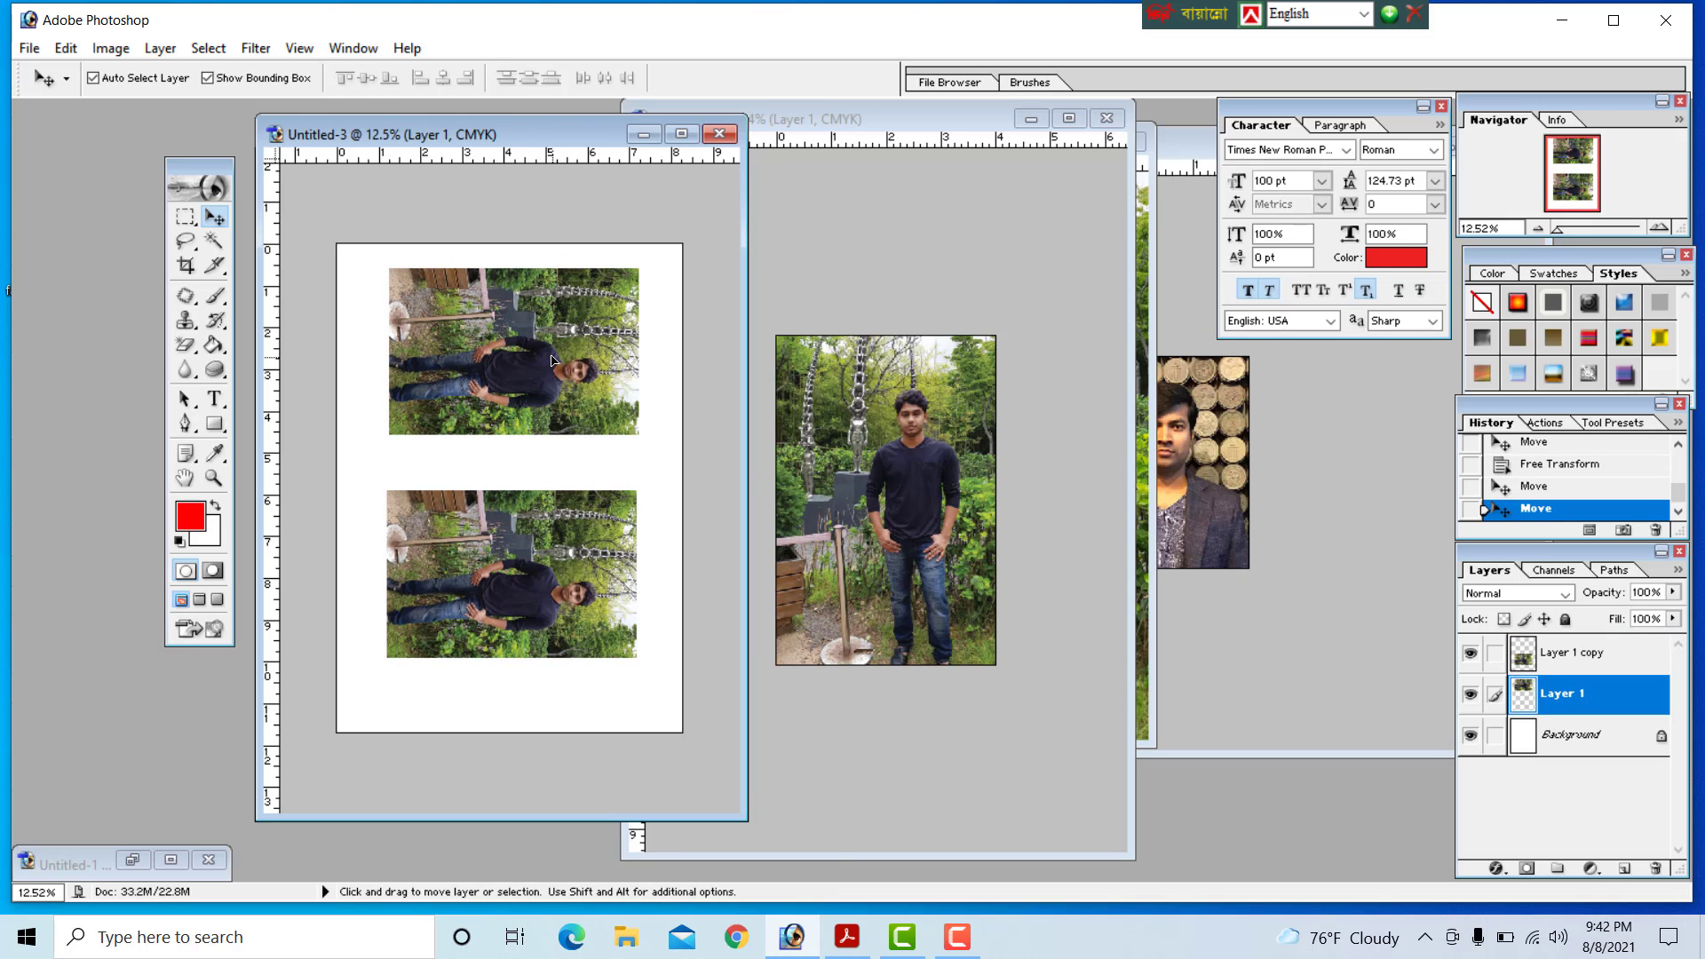
pyautogui.click(554, 544)
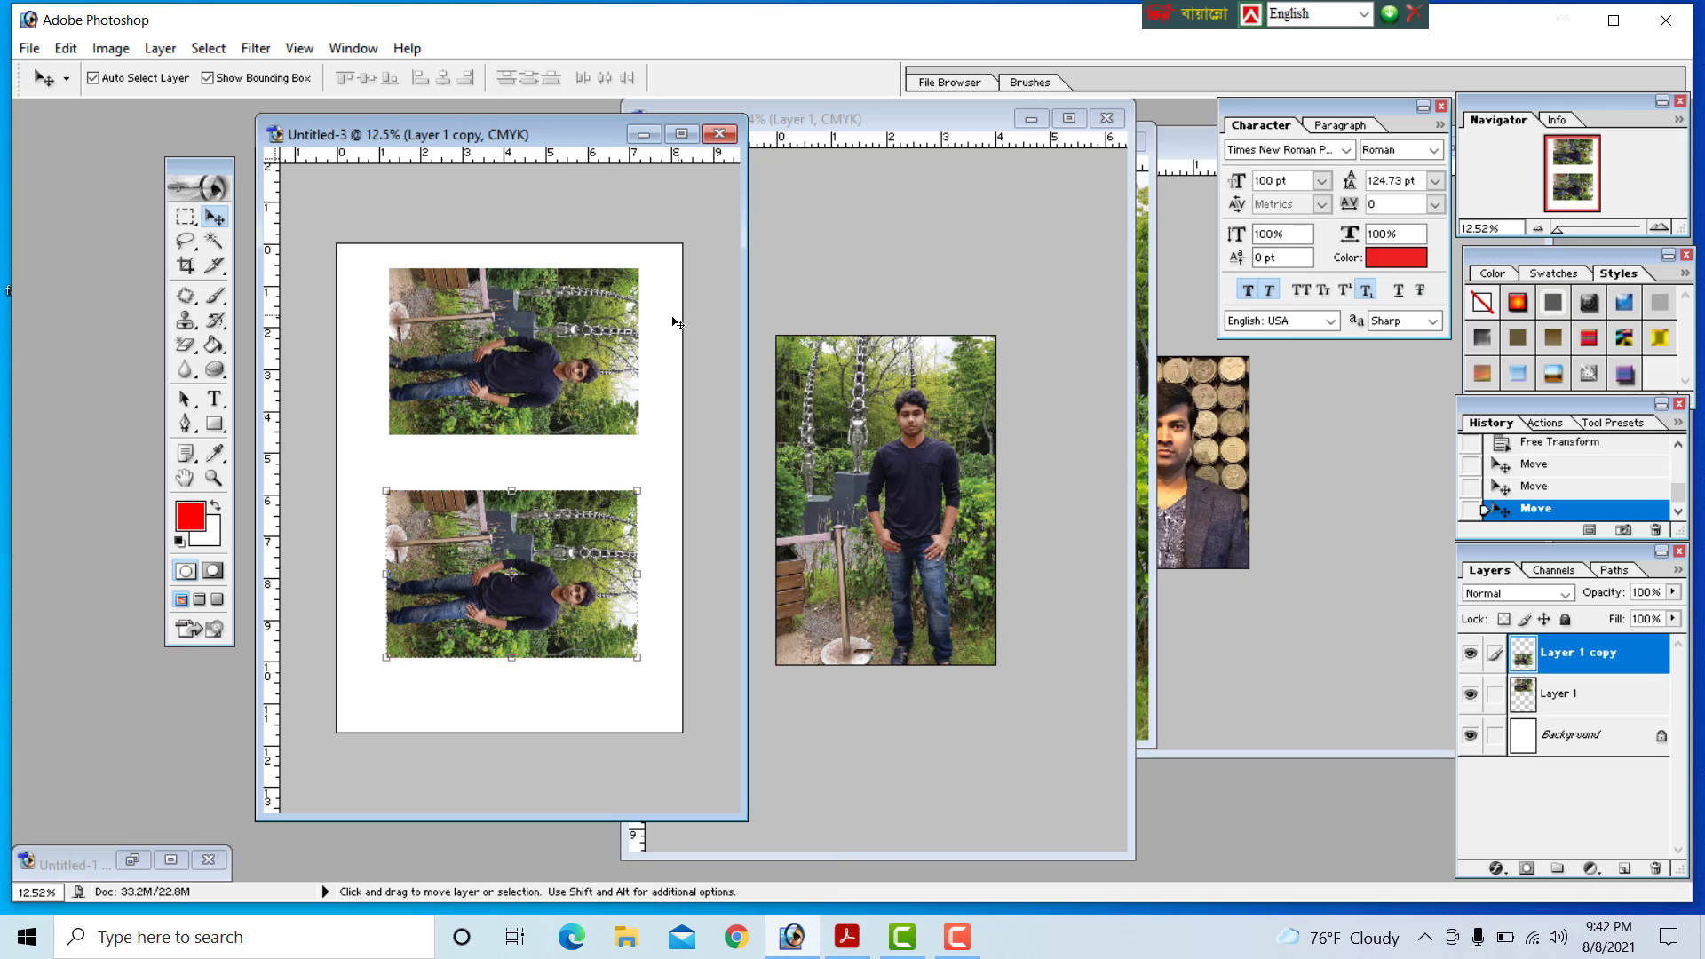
pyautogui.moveTo(521, 129)
pyautogui.mouseDown()
pyautogui.moveTo(452, 135)
pyautogui.moveTo(546, 131)
pyautogui.mouseUp()
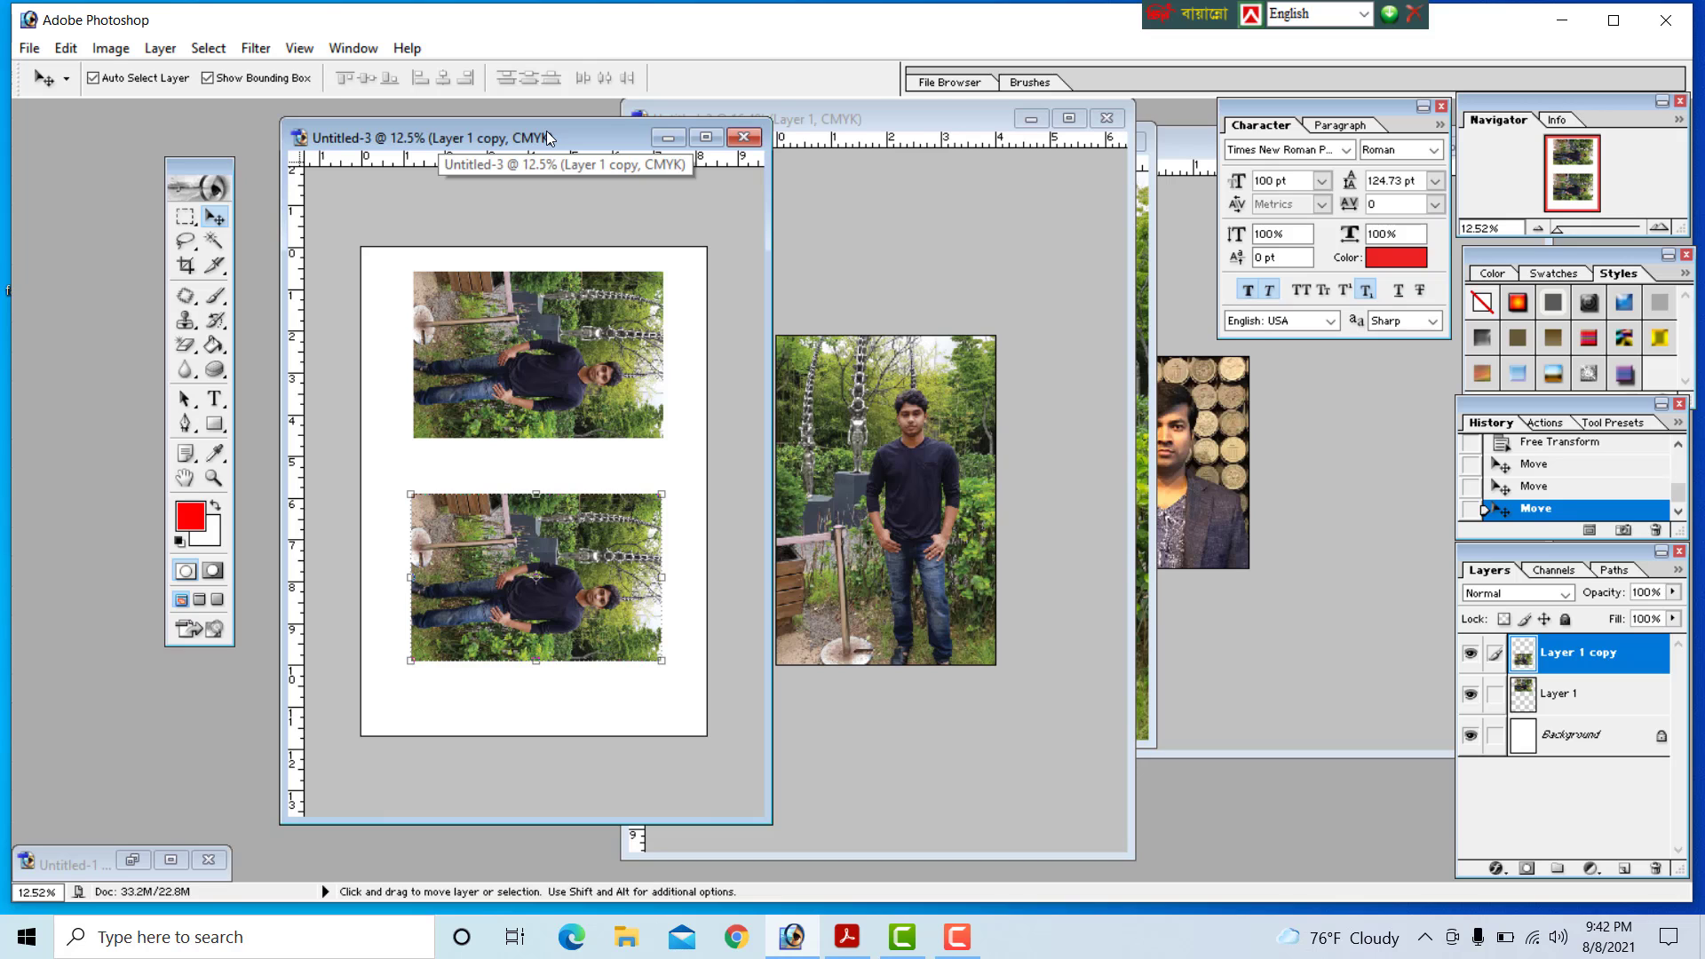
pyautogui.click(121, 50)
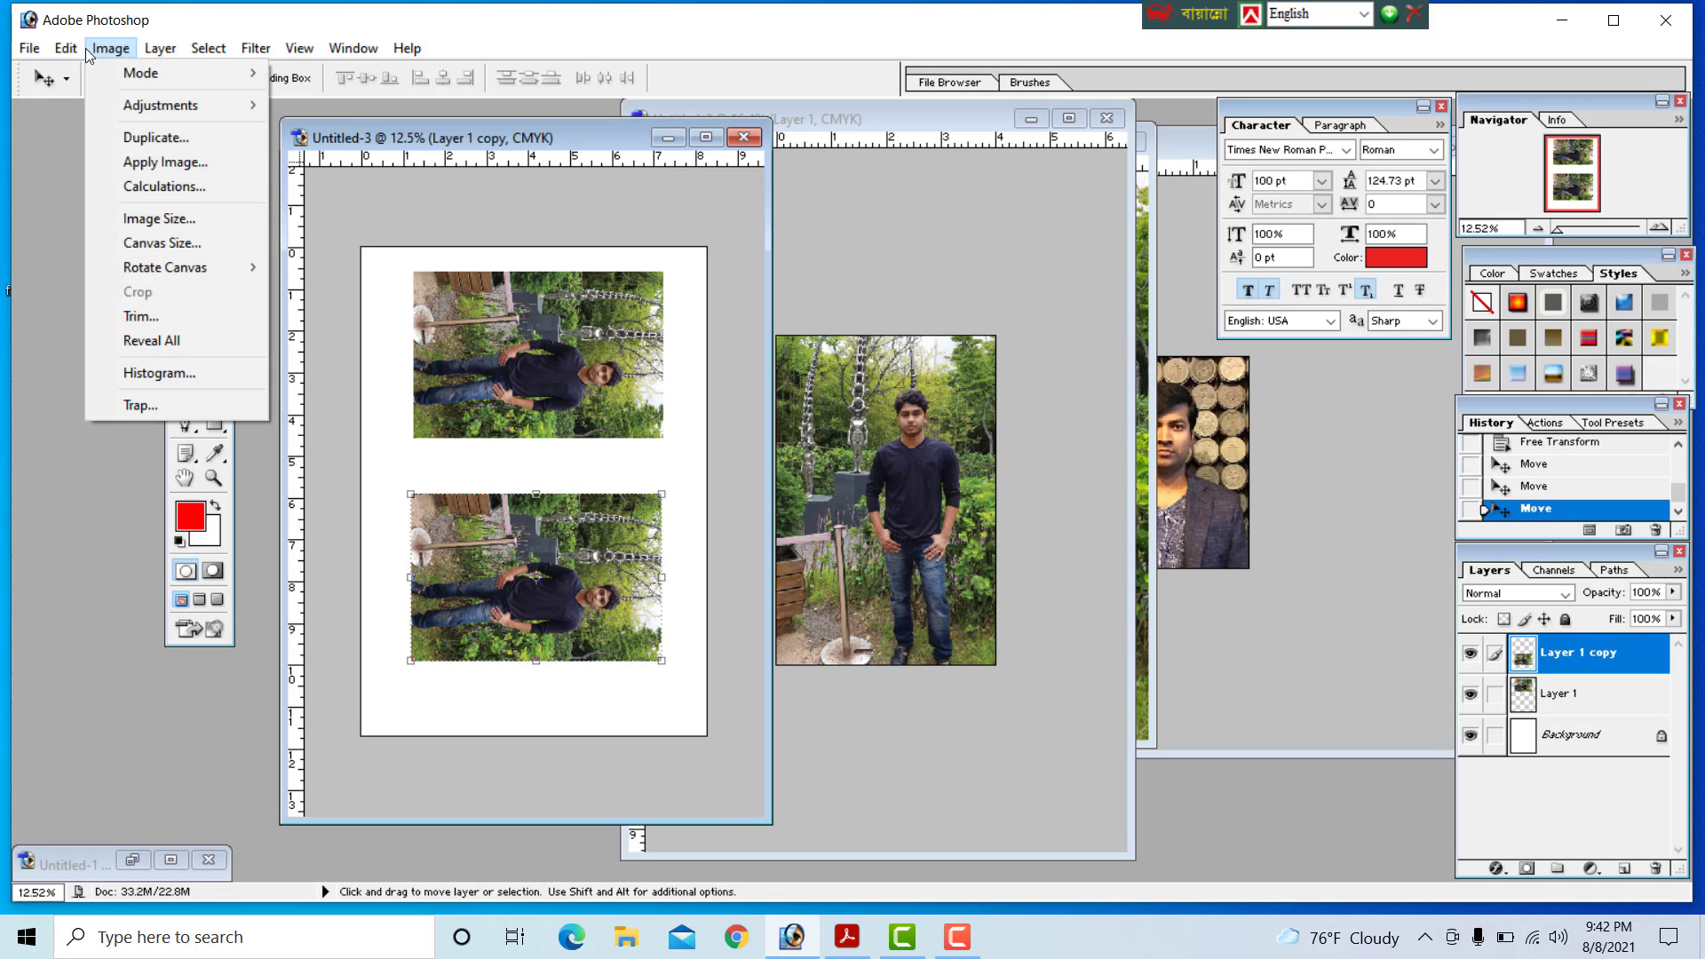